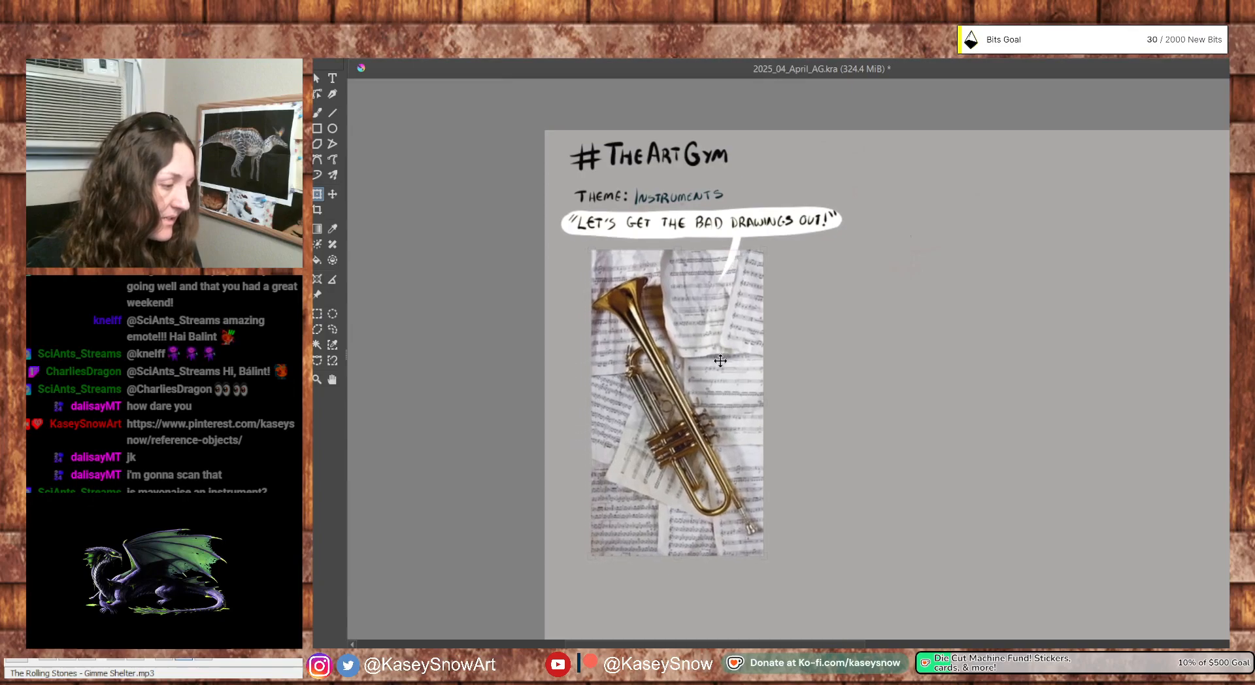
Apply the trumpet reference photo's transform and activate the freehand brush for work on the page heading
{"action": "key", "text": "Return"}
{"action": "left_click_drag", "start_coordinate": [895, 283], "coordinate": [887, 301]}
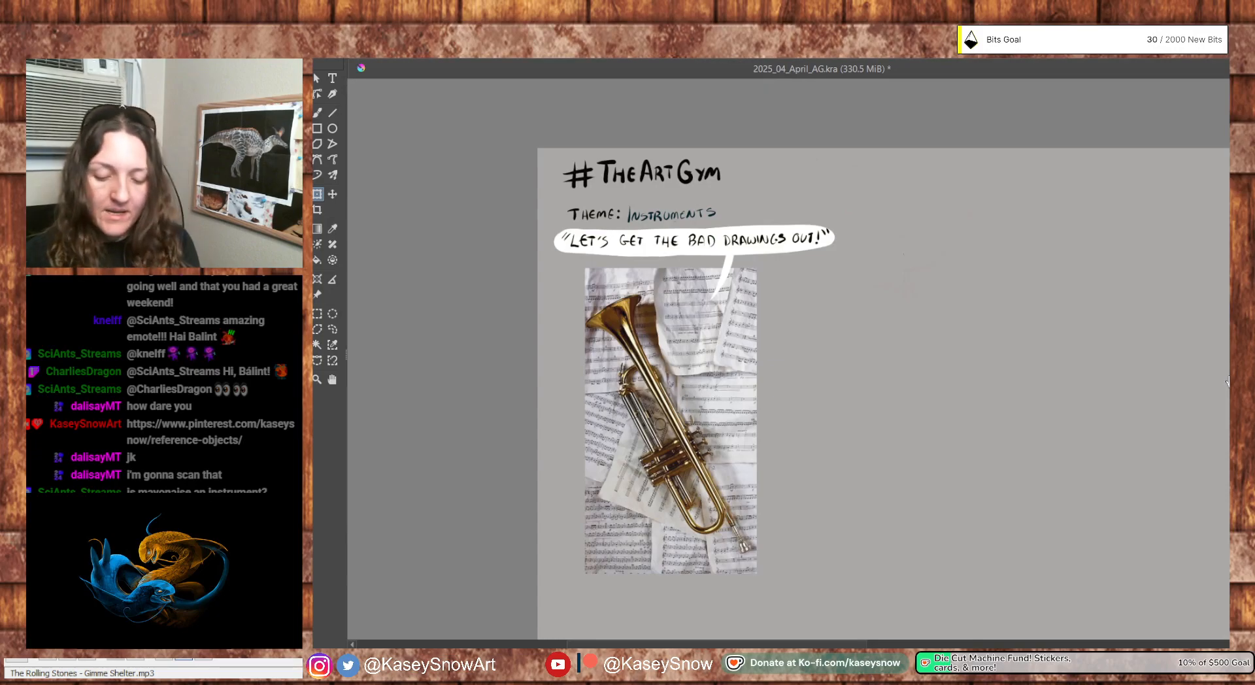
{"action": "key", "text": "1"}
{"action": "left_click_drag", "start_coordinate": [1016, 406], "coordinate": [1126, 457]}
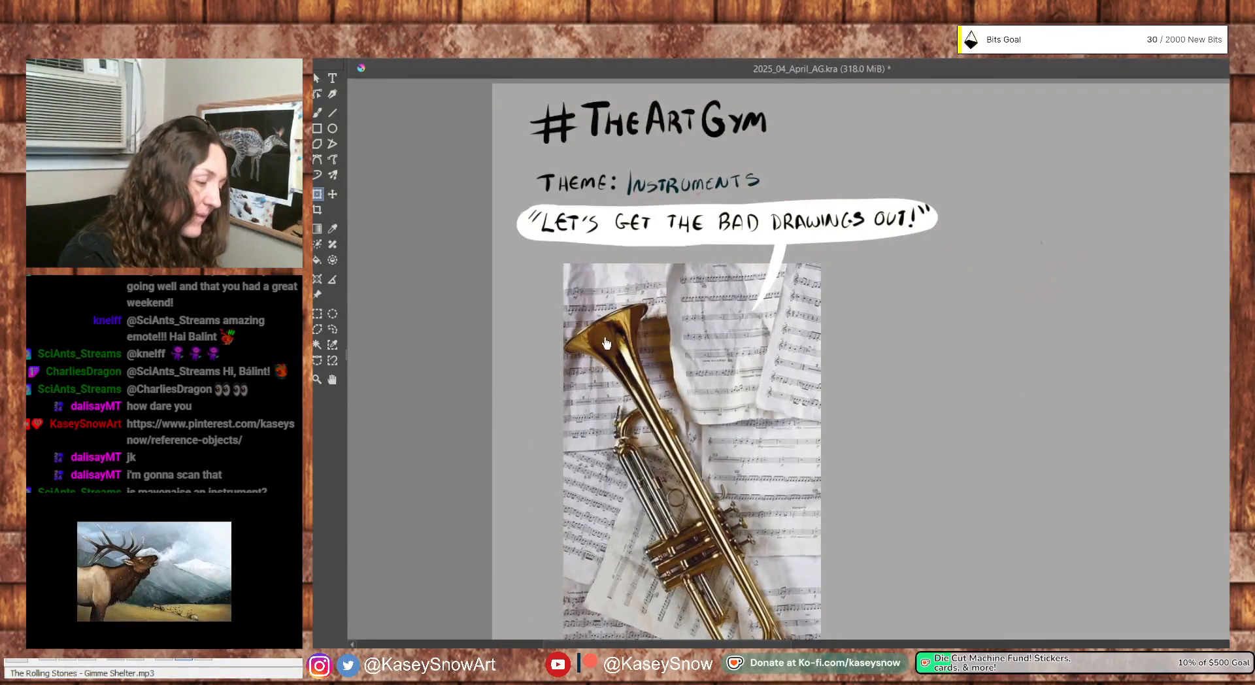
{"action": "key", "text": "b"}
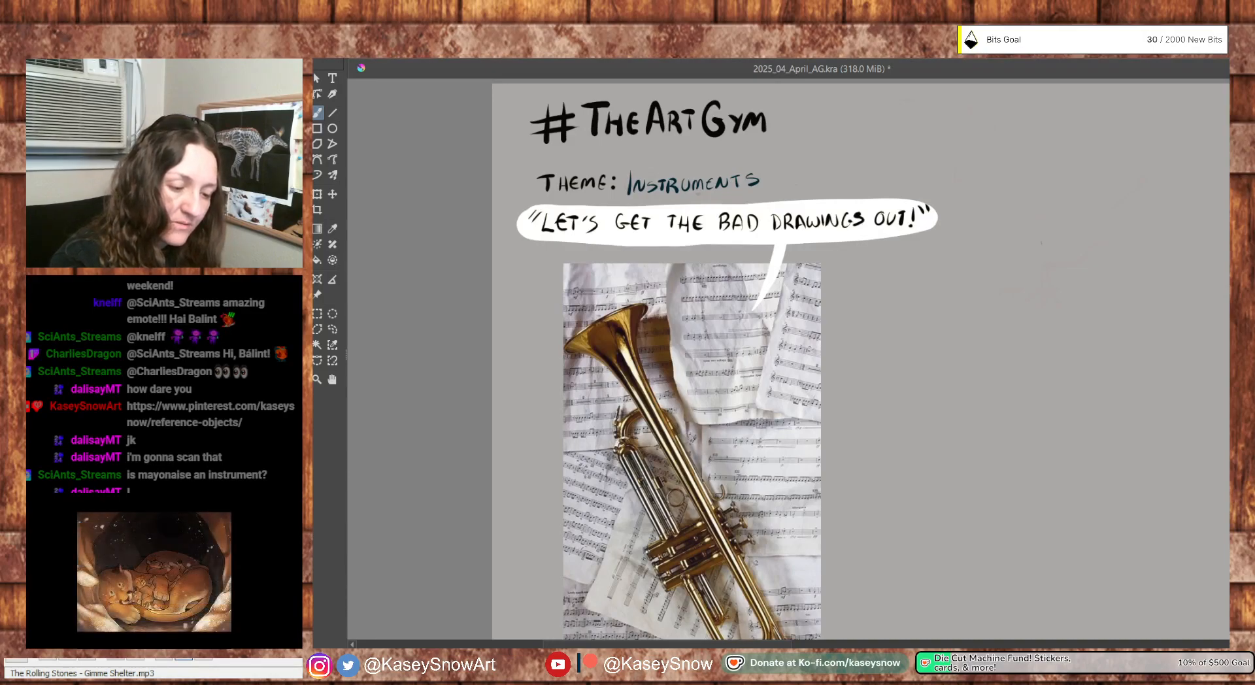
{"action": "key", "text": "Delete"}
{"action": "key", "text": "ctrl+z"}
{"action": "key", "text": "Delete"}
{"action": "key", "text": "ctrl+z"}
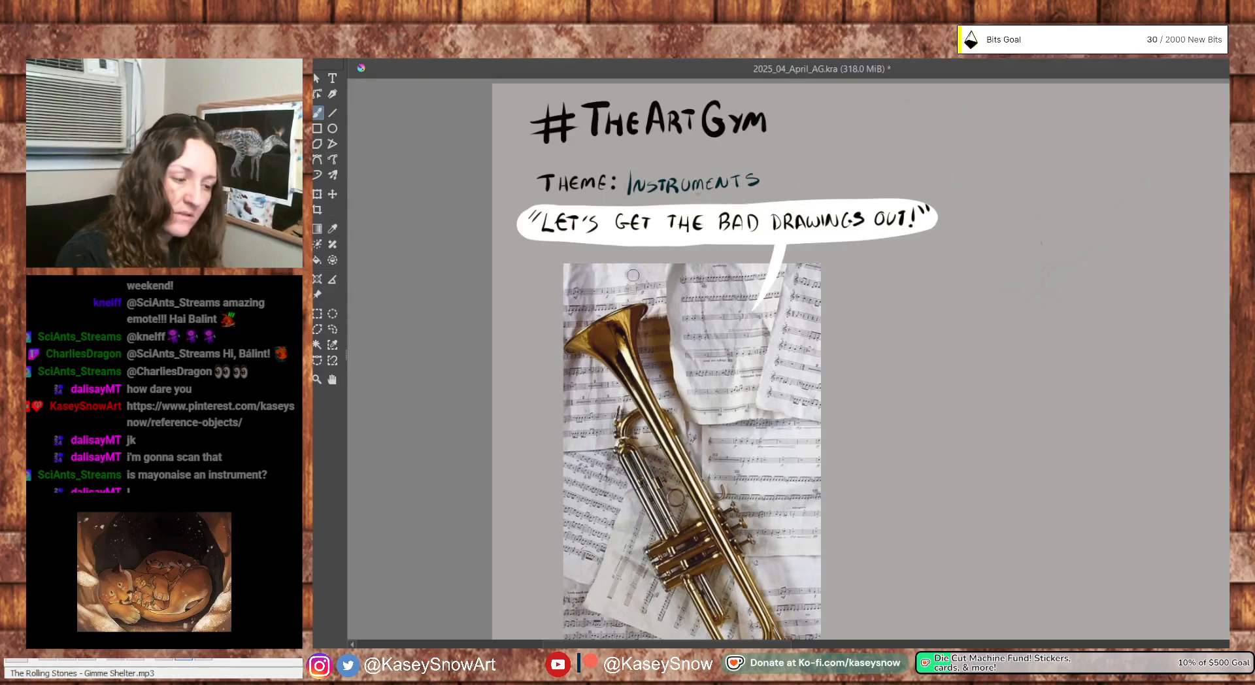
Sample brown from the trumpet's bell and recolour the word "Instruments" in the theme line with it
{"action": "left_click", "coordinate": [607, 336], "text": "ctrl"}
{"action": "left_click_drag", "start_coordinate": [757, 173], "coordinate": [628, 187]}
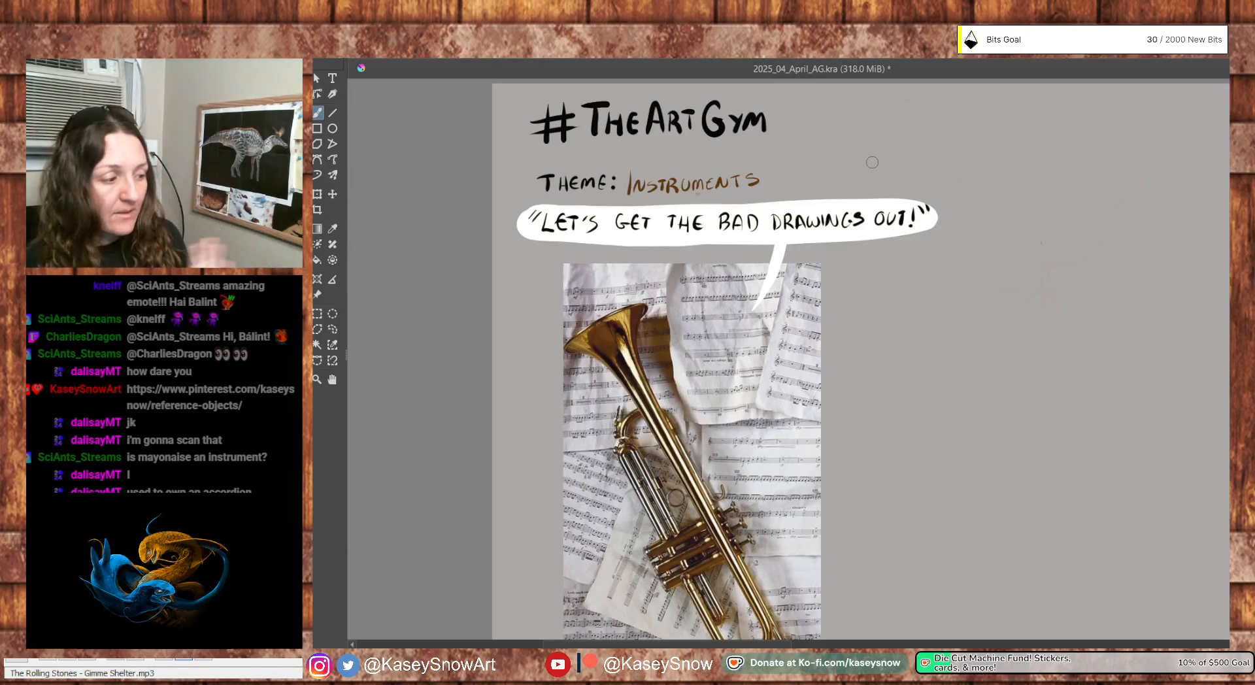
Capture a screen snip of the #TheArtGym heading and trumpet reference, and return to the drawing program
{"action": "left_click_drag", "start_coordinate": [1017, 512], "coordinate": [951, 480]}
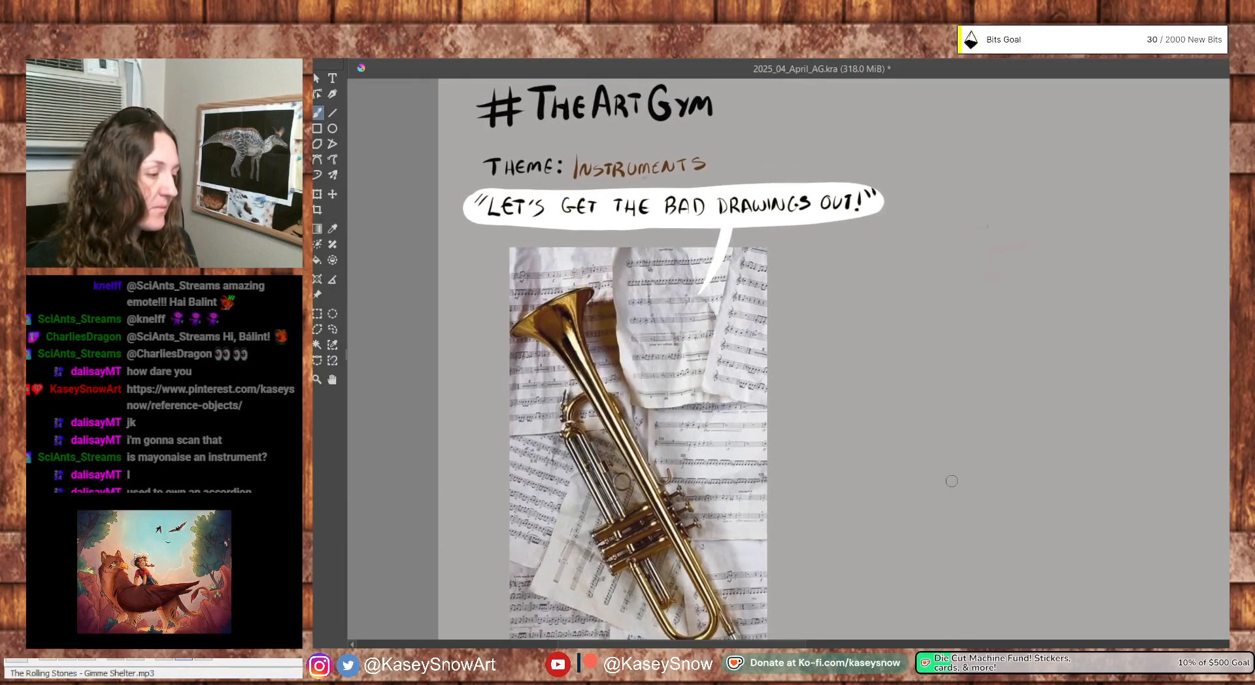
{"action": "scroll", "coordinate": [976, 465], "scroll_direction": "down", "scroll_amount": 1}
{"action": "left_click_drag", "start_coordinate": [1014, 457], "coordinate": [959, 384]}
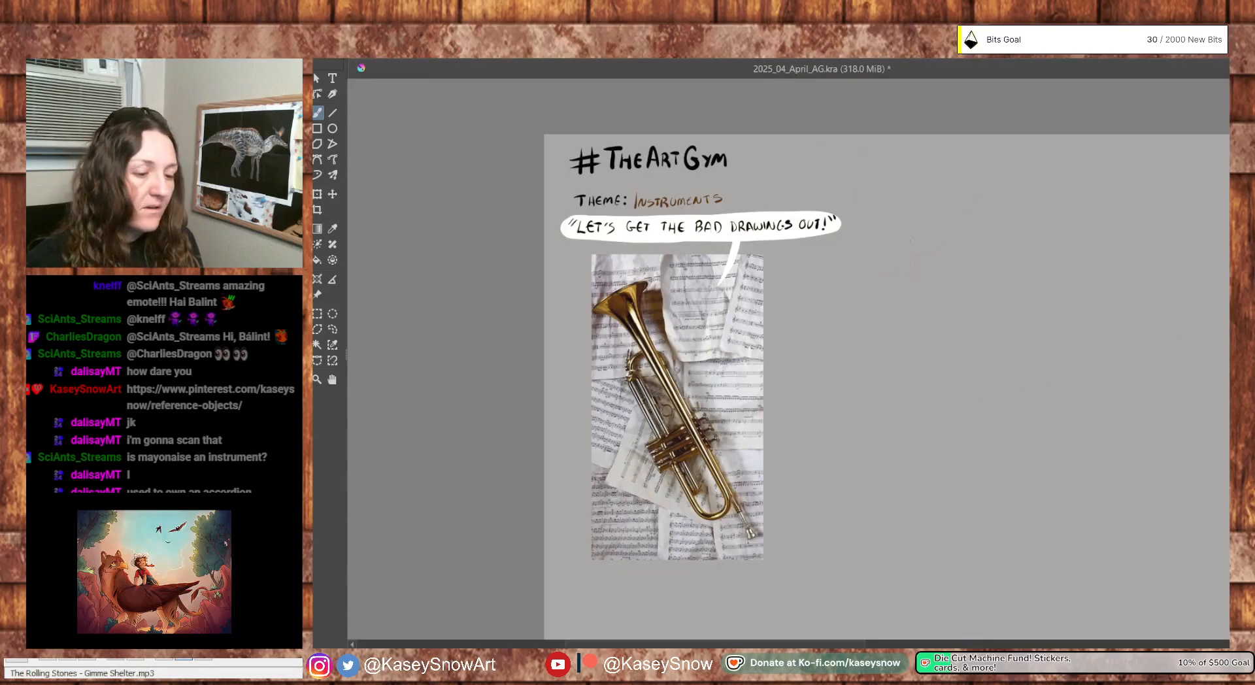
{"action": "scroll", "coordinate": [995, 496], "scroll_direction": "up", "scroll_amount": 1}
{"action": "scroll", "coordinate": [1082, 398], "scroll_direction": "up", "scroll_amount": 5}
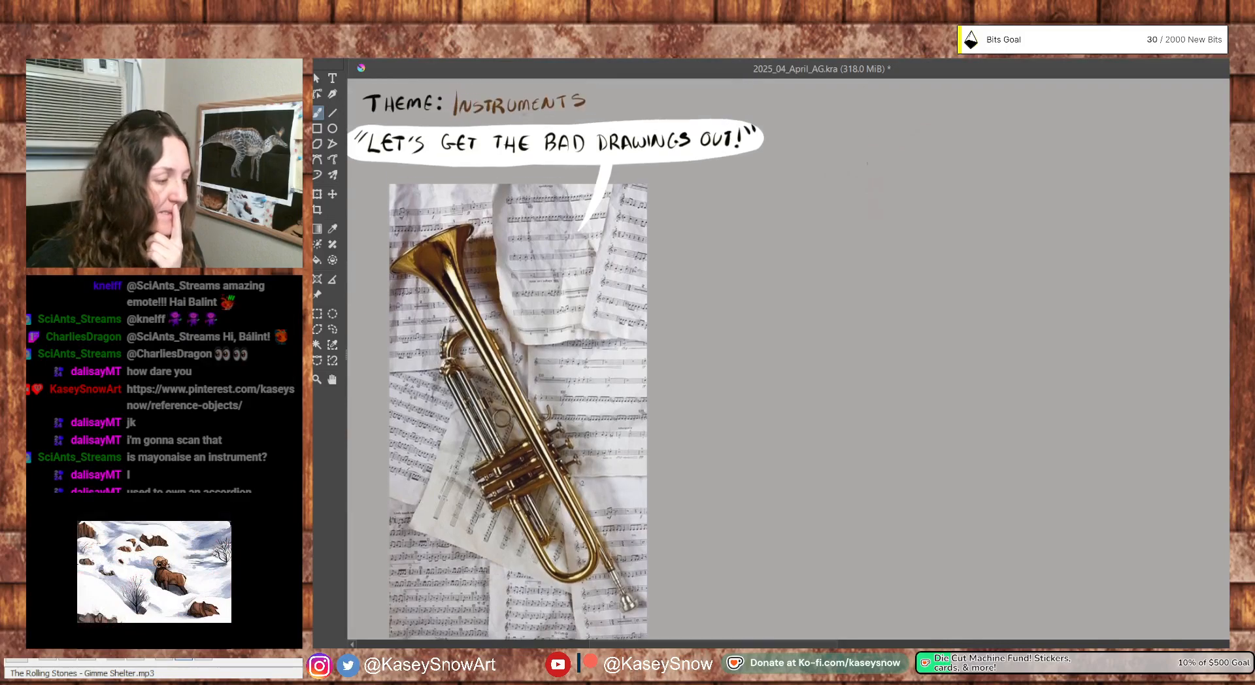
{"action": "scroll", "coordinate": [788, 359], "scroll_direction": "up", "scroll_amount": 1}
{"action": "scroll", "coordinate": [788, 359], "scroll_direction": "down", "scroll_amount": 1}
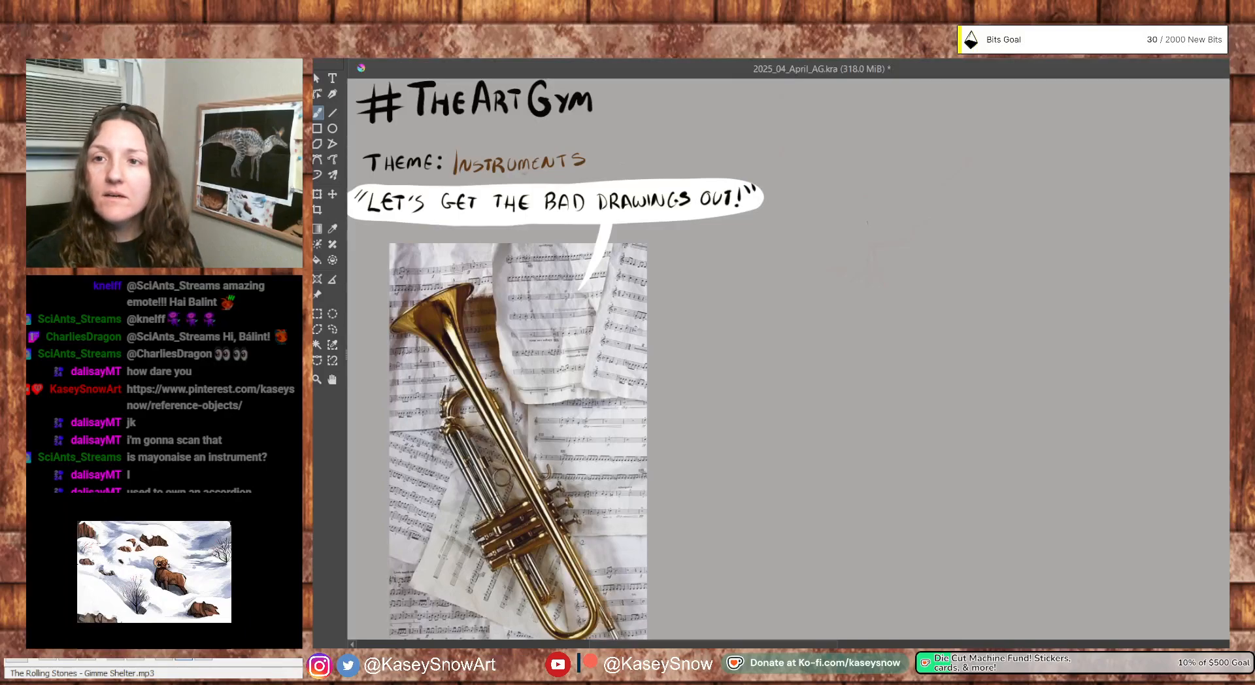
{"action": "key", "text": "super+shift+s"}
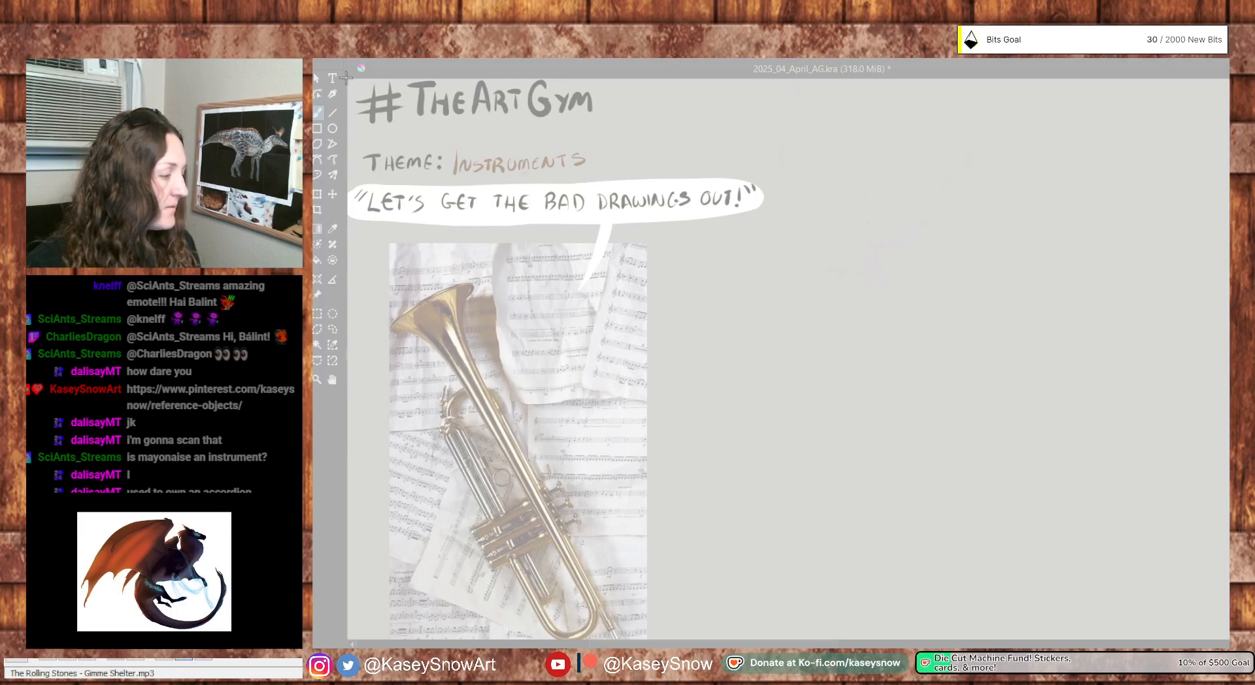
{"action": "left_click_drag", "start_coordinate": [349, 79], "coordinate": [768, 638]}
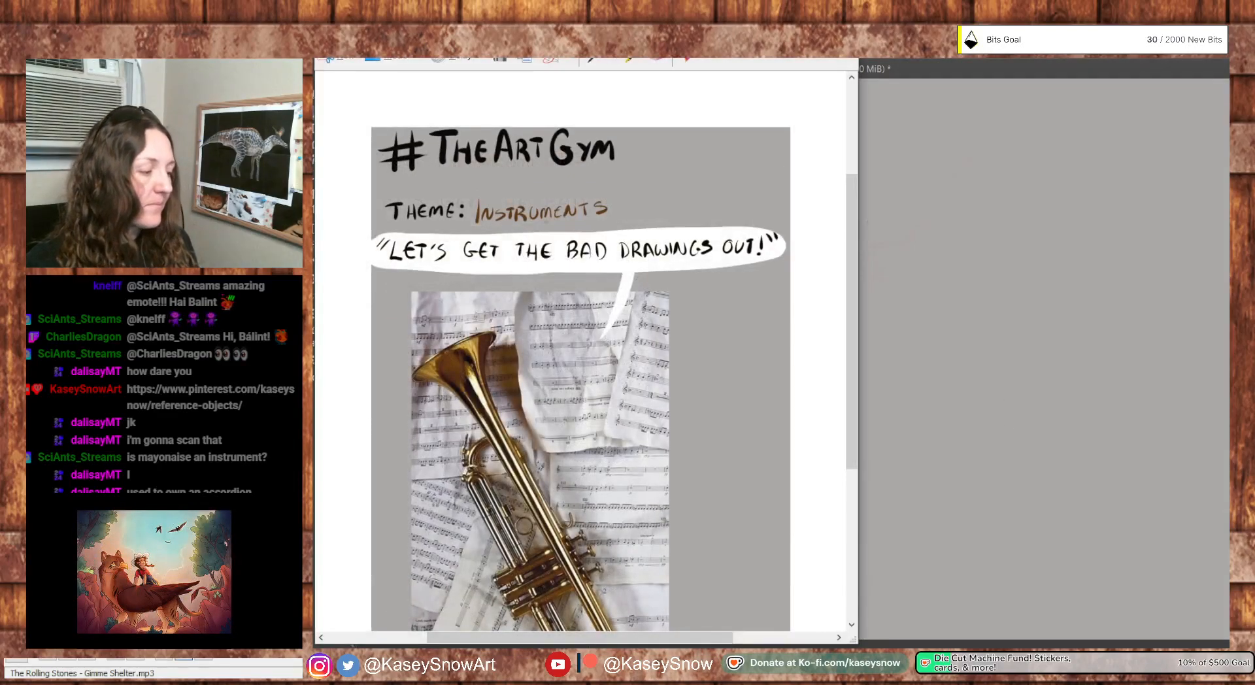
{"action": "key", "text": "alt+Tab"}
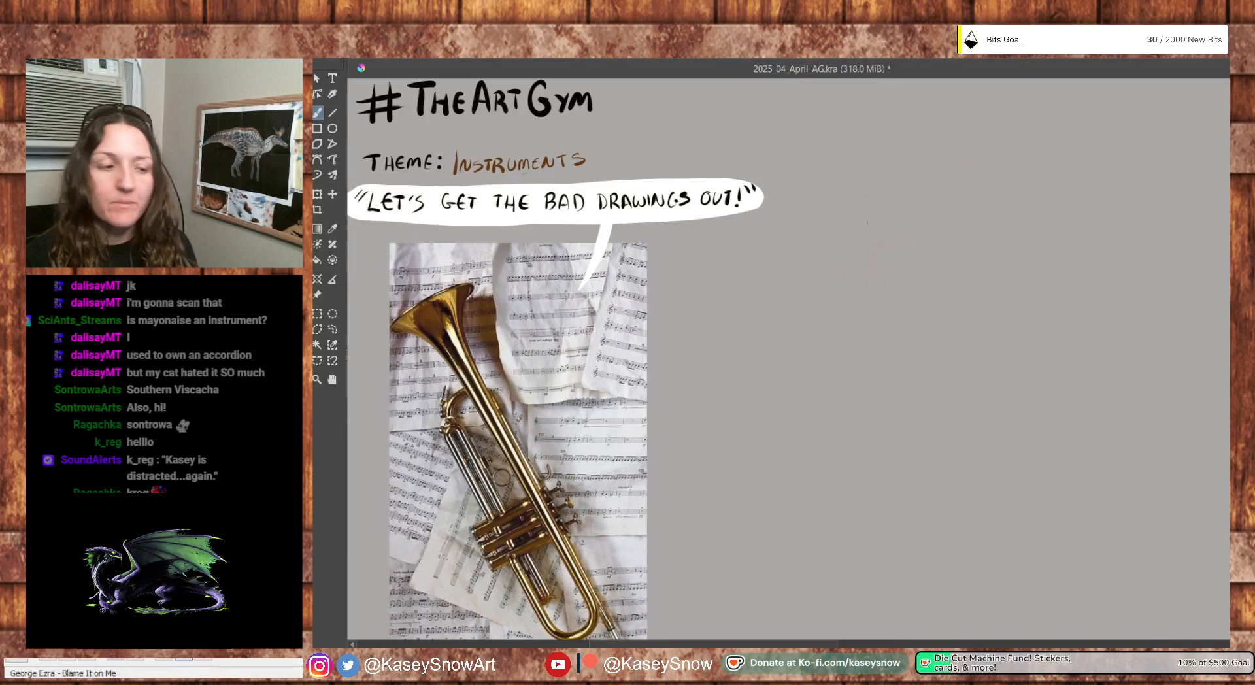
Open DrawMeAnimal.kra from the recent documents
{"action": "left_click", "coordinate": [325, 59]}
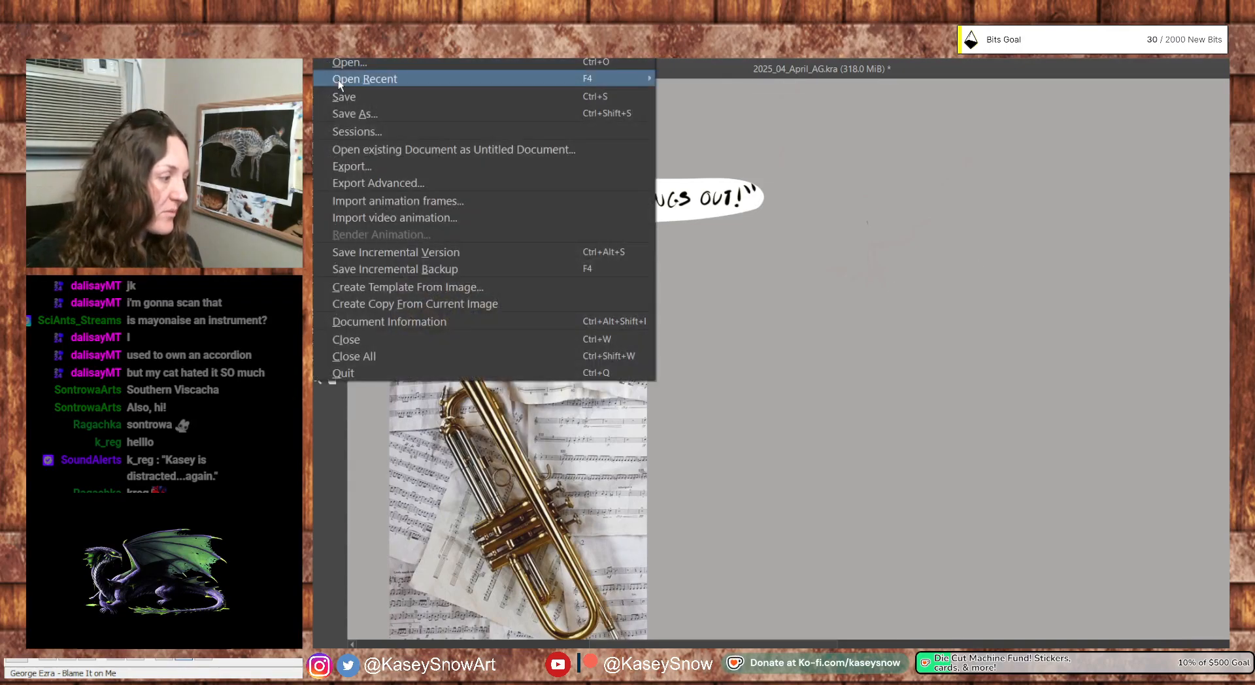
{"action": "mouse_move", "coordinate": [341, 81]}
{"action": "left_click", "coordinate": [947, 120]}
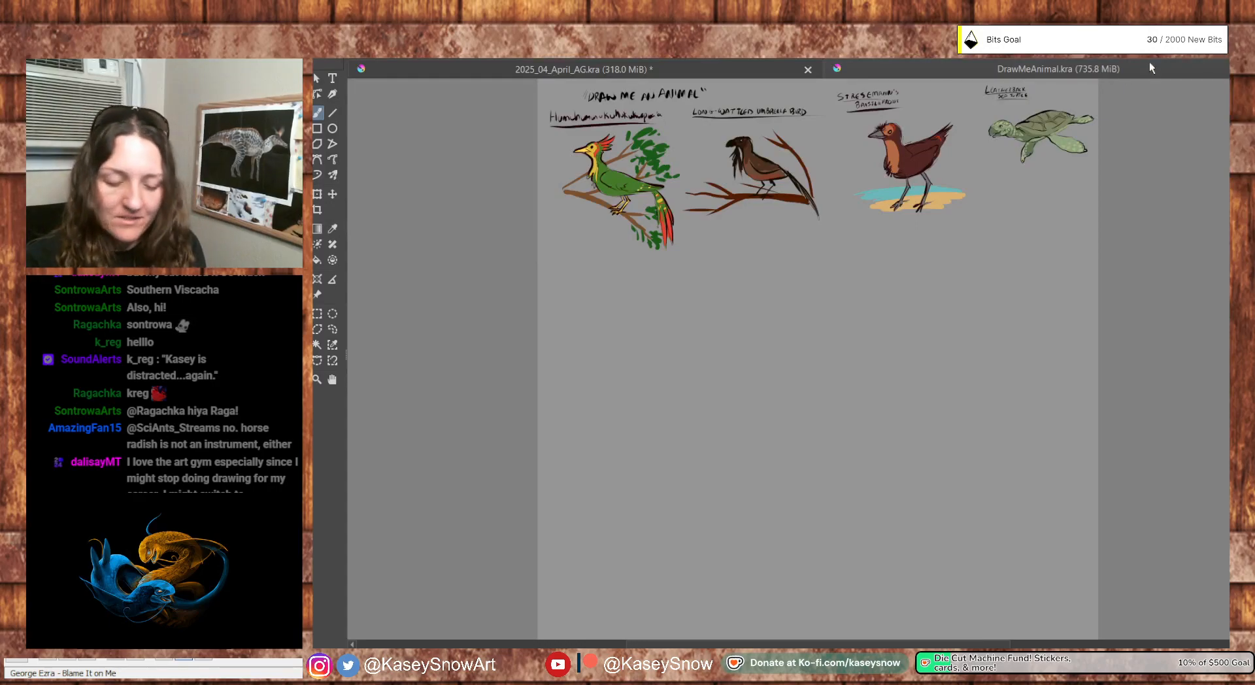
Handwrite "Southern" in black capitals in the empty area below the green bird drawing
{"action": "key", "text": "ctrl+plus"}
{"action": "key", "text": "ctrl+plus"}
{"action": "key", "text": "ctrl+plus"}
{"action": "key", "text": "ctrl+plus"}
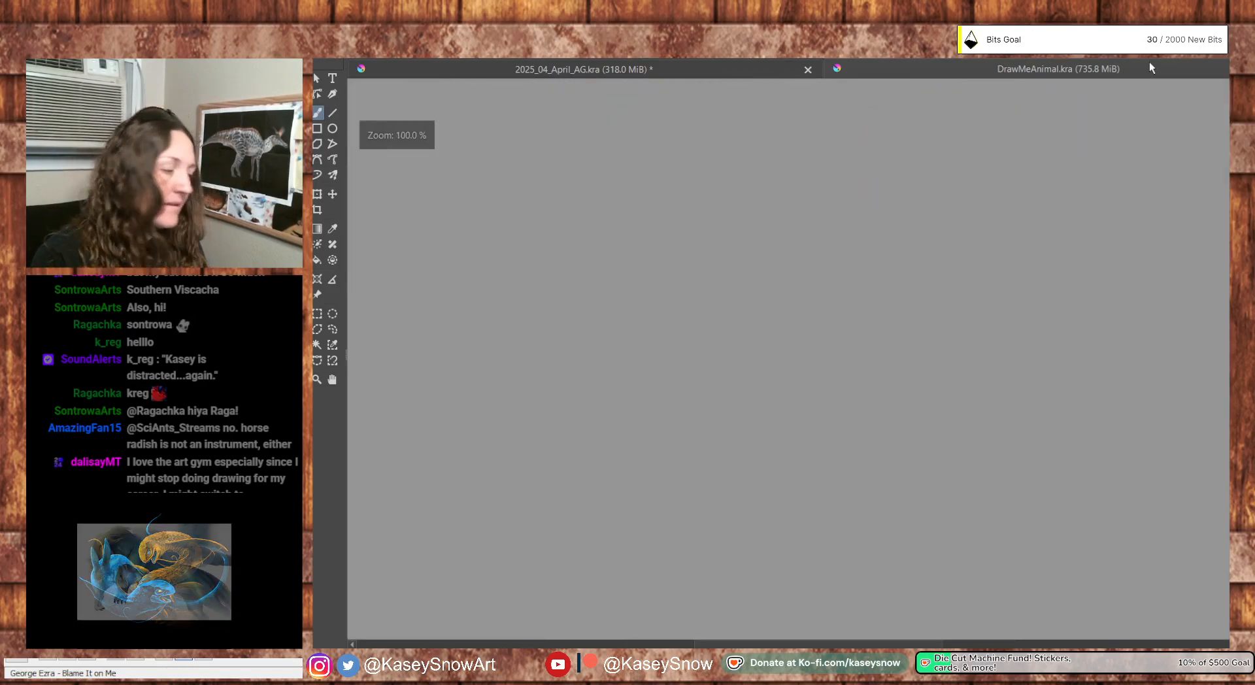
{"action": "left_click_drag", "start_coordinate": [784, 403], "coordinate": [1072, 455]}
{"action": "left_click_drag", "start_coordinate": [990, 435], "coordinate": [1148, 543]}
{"action": "left_click_drag", "start_coordinate": [1055, 457], "coordinate": [1135, 515]}
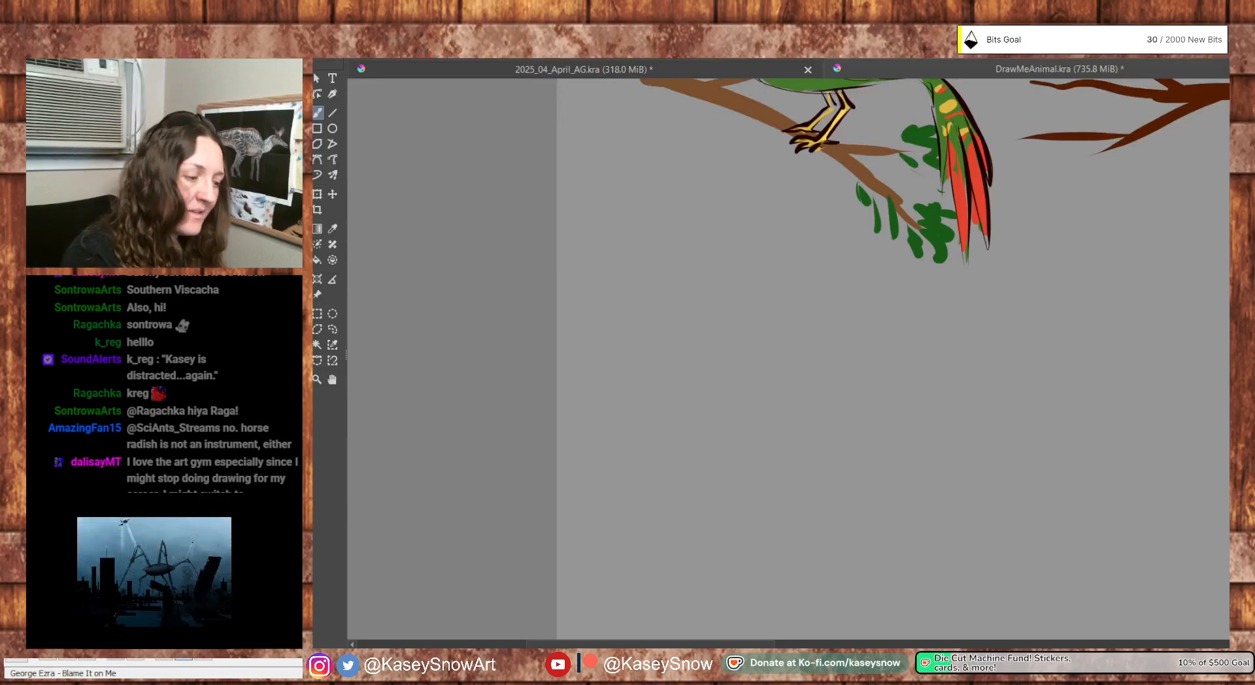
{"action": "left_click_drag", "start_coordinate": [612, 230], "coordinate": [593, 256]}
{"action": "left_click_drag", "start_coordinate": [621, 244], "coordinate": [659, 246]}
{"action": "left_click_drag", "start_coordinate": [671, 240], "coordinate": [670, 246]}
{"action": "mouse_move", "coordinate": [678, 241]}
{"action": "left_mouse_down"}
{"action": "mouse_move", "coordinate": [677, 253]}
{"action": "mouse_move", "coordinate": [704, 237]}
{"action": "left_mouse_up"}
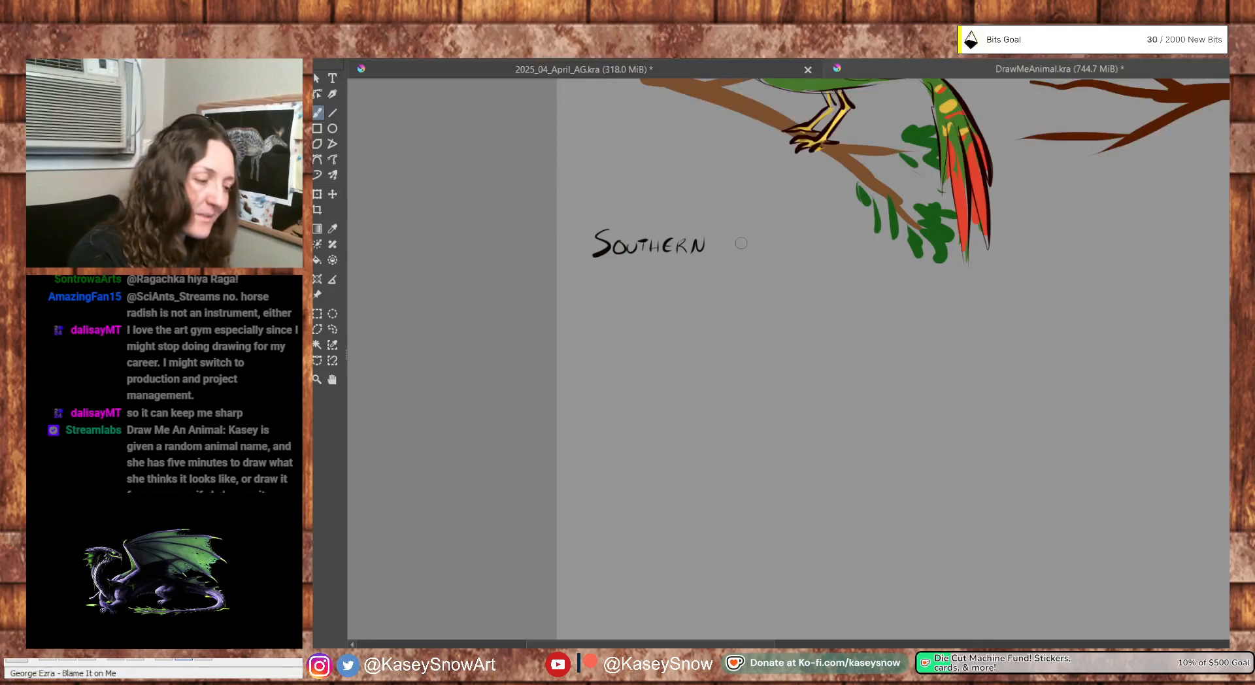
Handwrite "Viscacha" after "Southern" and underline the whole title
{"action": "left_click_drag", "start_coordinate": [721, 236], "coordinate": [733, 237]}
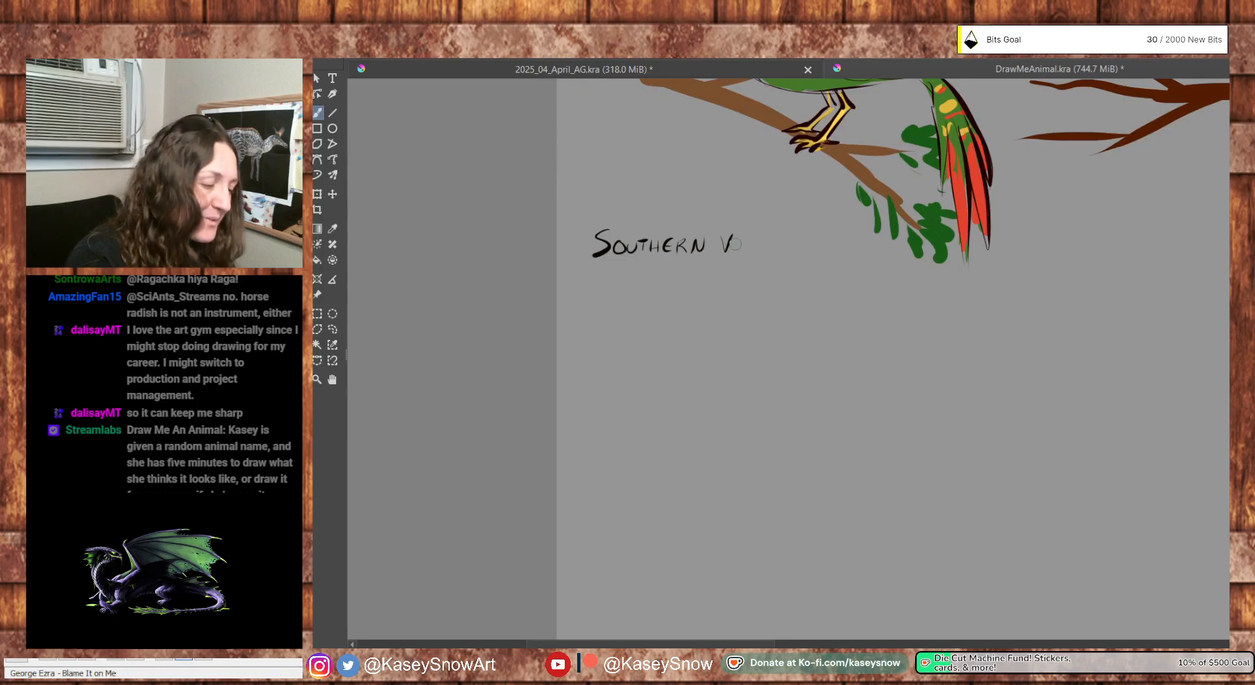
{"action": "left_click_drag", "start_coordinate": [756, 245], "coordinate": [774, 250]}
{"action": "key", "text": "ctrl+z"}
{"action": "key", "text": "ctrl+z"}
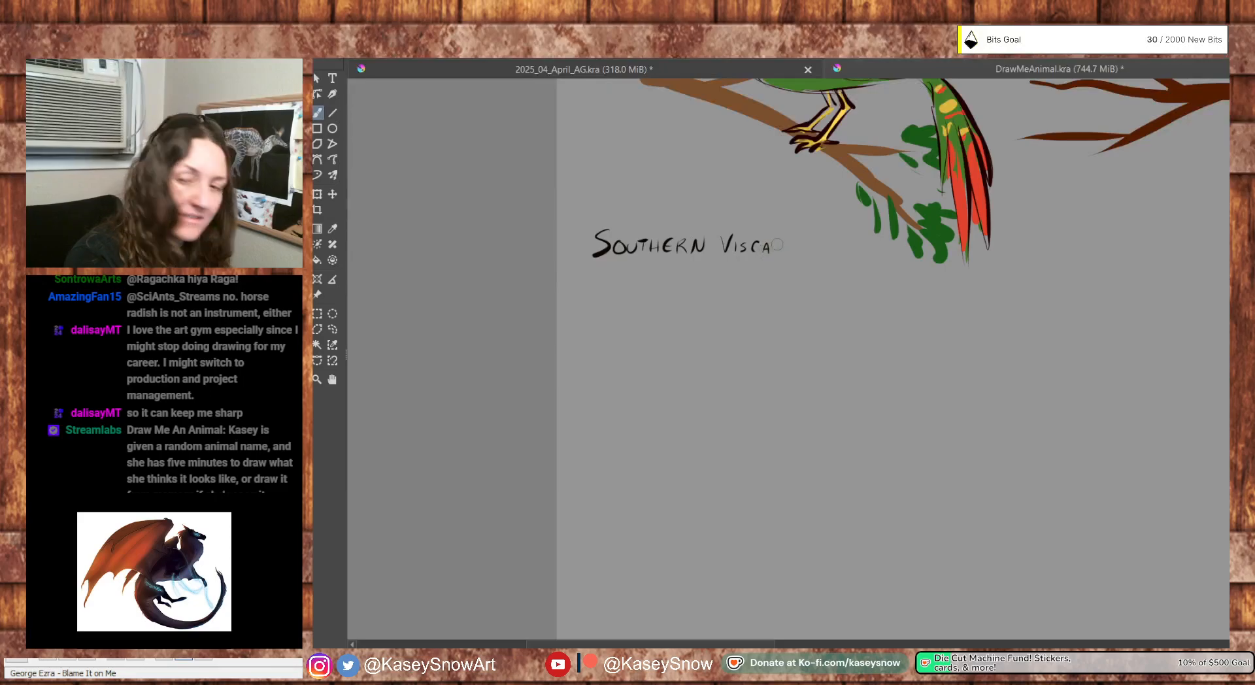
{"action": "left_click_drag", "start_coordinate": [776, 244], "coordinate": [789, 254]}
{"action": "left_click_drag", "start_coordinate": [792, 254], "coordinate": [798, 252]}
{"action": "left_click_drag", "start_coordinate": [592, 275], "coordinate": [846, 265]}
Sketch the animal's squinting eyes, nose and a long drooping ear in black below the Southern Viscacha title
{"action": "left_click_drag", "start_coordinate": [947, 358], "coordinate": [1017, 398]}
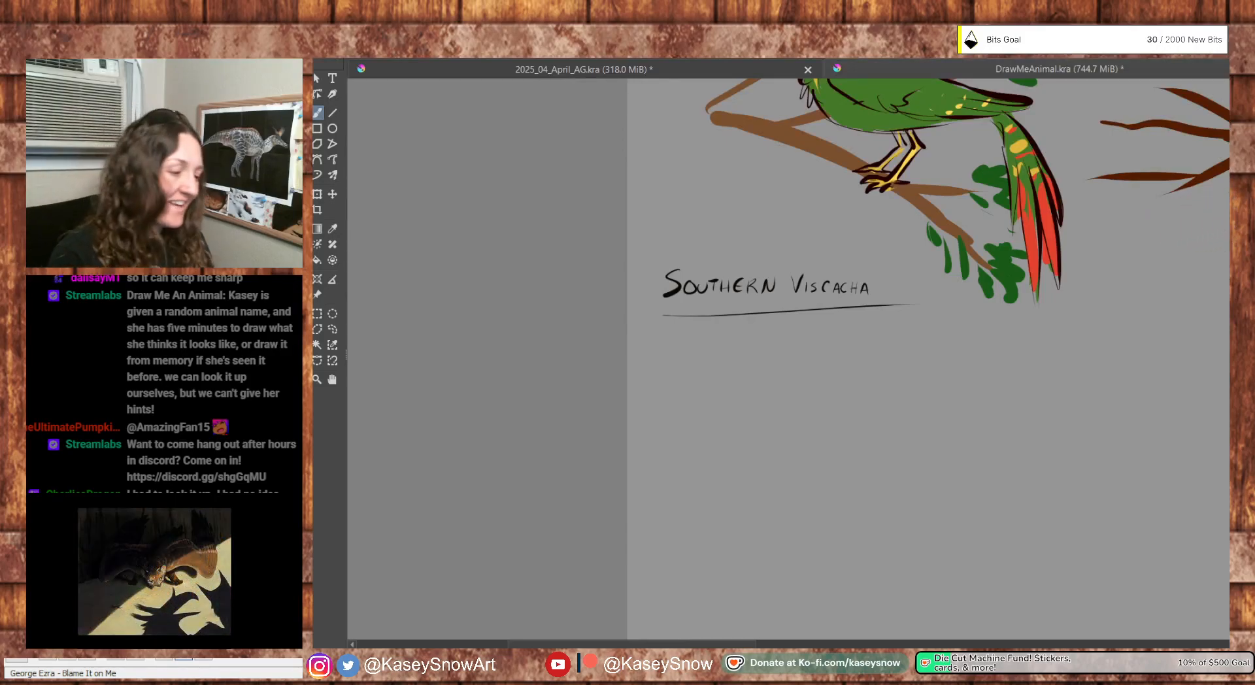
{"action": "left_click_drag", "start_coordinate": [806, 405], "coordinate": [812, 418]}
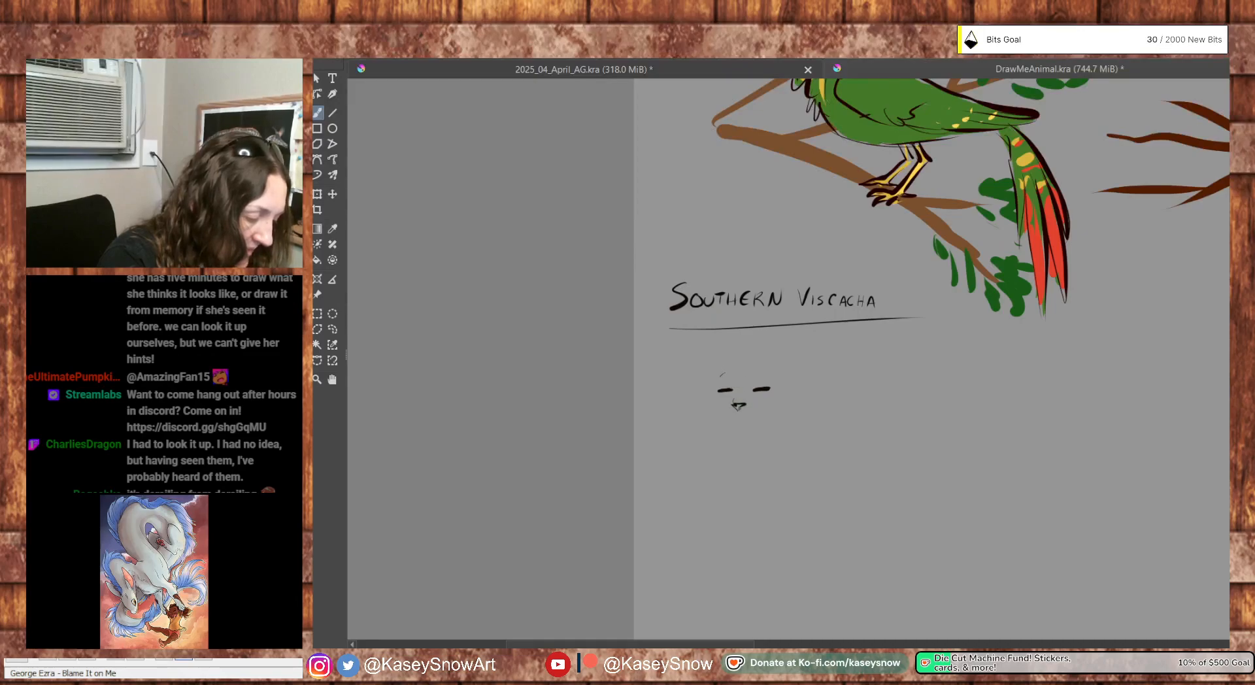
{"action": "mouse_move", "coordinate": [714, 377]}
{"action": "left_mouse_down"}
{"action": "mouse_move", "coordinate": [694, 421]}
{"action": "mouse_move", "coordinate": [698, 455]}
{"action": "left_mouse_up"}
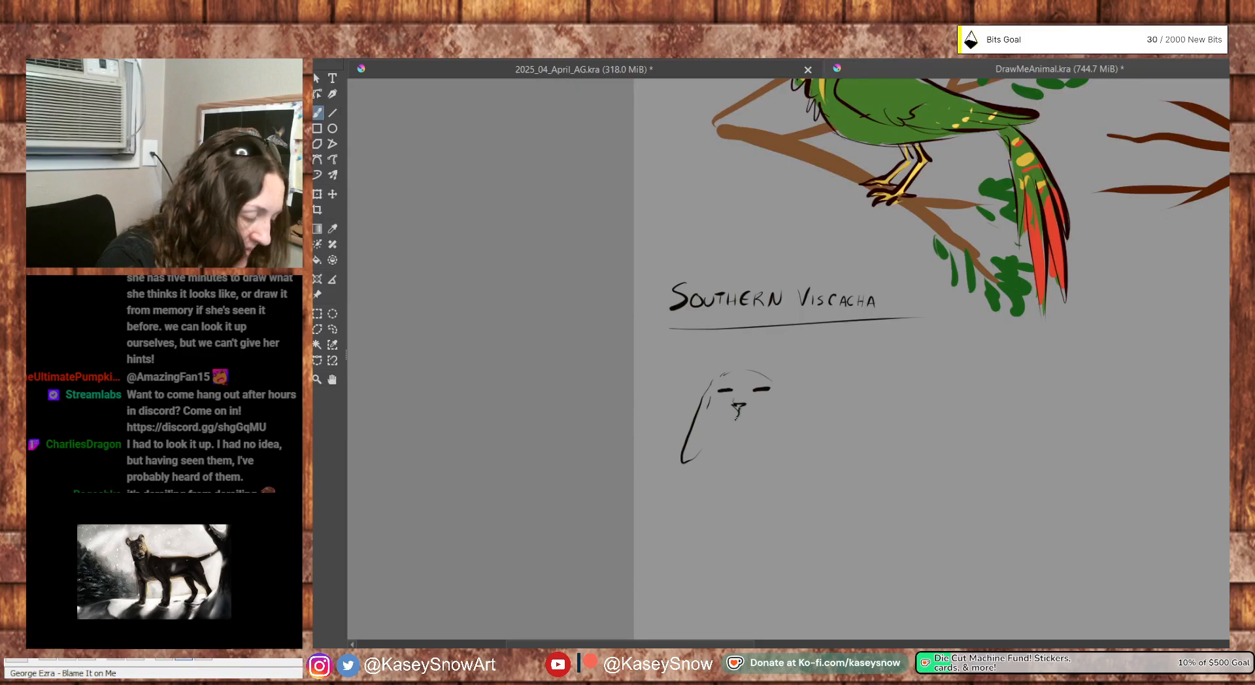
Draw long whiskers on both sides of the muzzle and outline the second drooping ear
{"action": "mouse_move", "coordinate": [732, 423]}
{"action": "left_mouse_down"}
{"action": "mouse_move", "coordinate": [747, 418]}
{"action": "mouse_move", "coordinate": [673, 436]}
{"action": "left_mouse_up"}
{"action": "left_click_drag", "start_coordinate": [716, 415], "coordinate": [668, 447]}
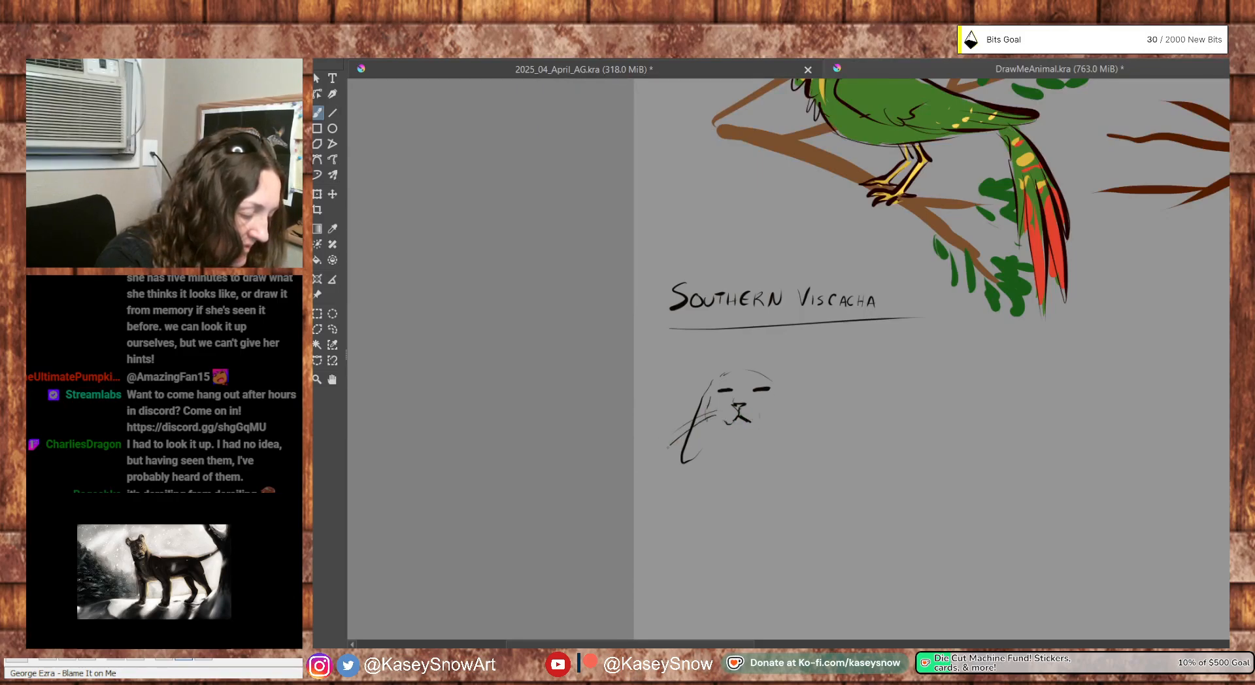
{"action": "left_click_drag", "start_coordinate": [761, 407], "coordinate": [817, 392]}
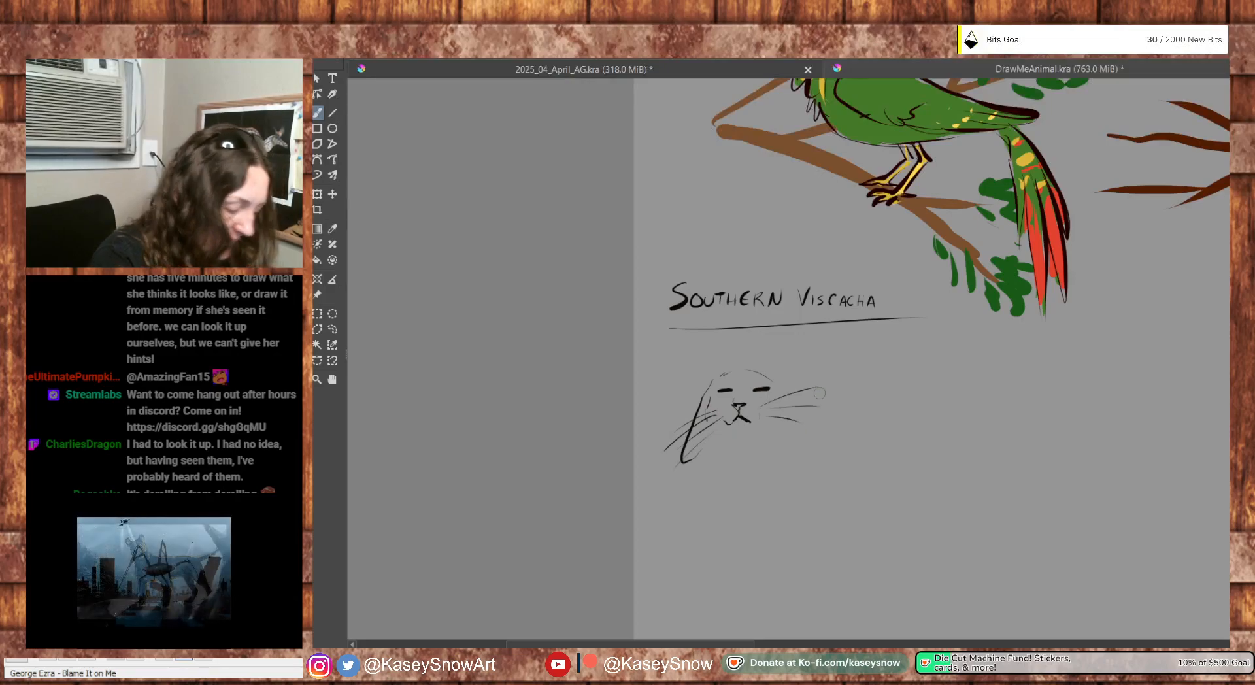
{"action": "key", "text": "ctrl+z"}
{"action": "mouse_move", "coordinate": [757, 418]}
{"action": "left_mouse_down"}
{"action": "mouse_move", "coordinate": [792, 456]}
{"action": "mouse_move", "coordinate": [802, 432]}
{"action": "left_mouse_up"}
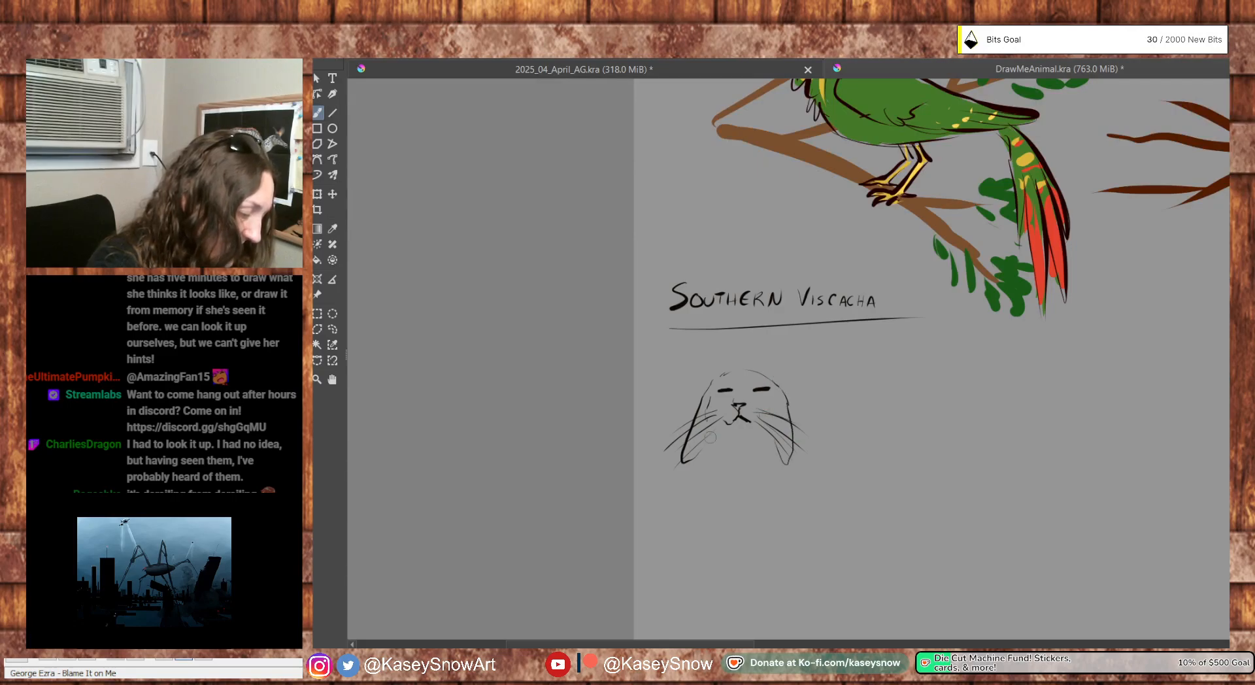
{"action": "key", "text": "ctrl+z"}
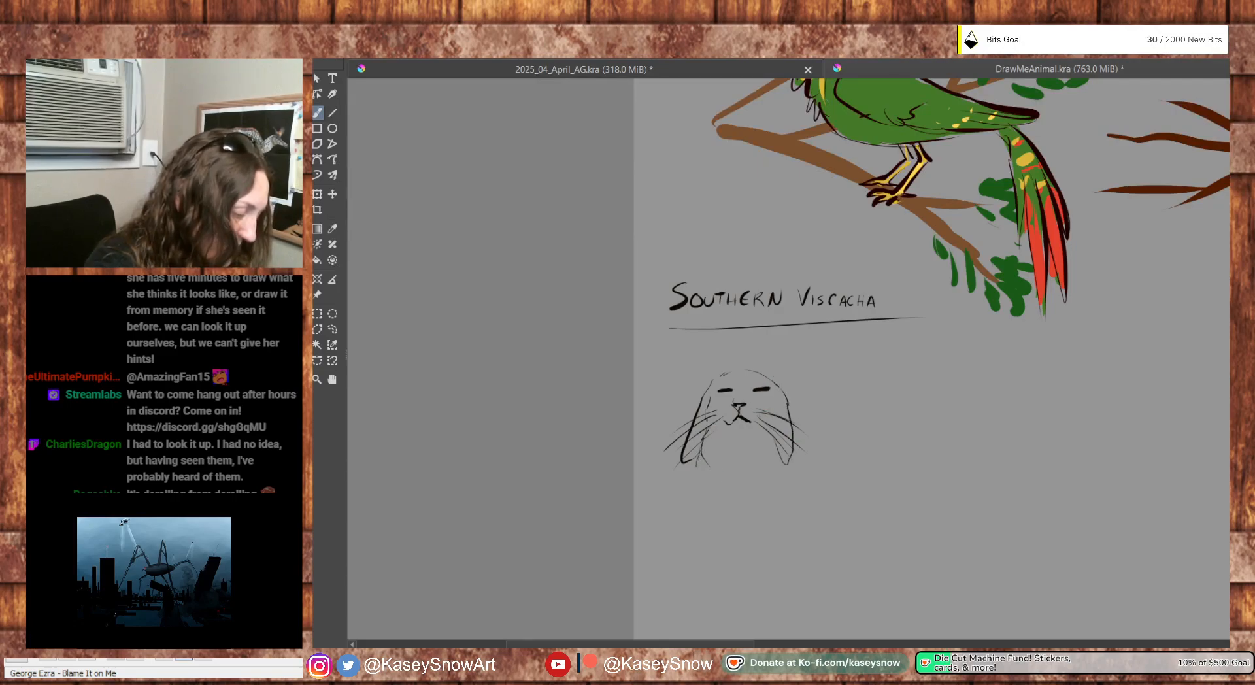
Outline the sitting body with its chest, back, legs, paws and long pointed tail extending behind
{"action": "left_click_drag", "start_coordinate": [699, 456], "coordinate": [729, 491]}
{"action": "key", "text": "ctrl+z"}
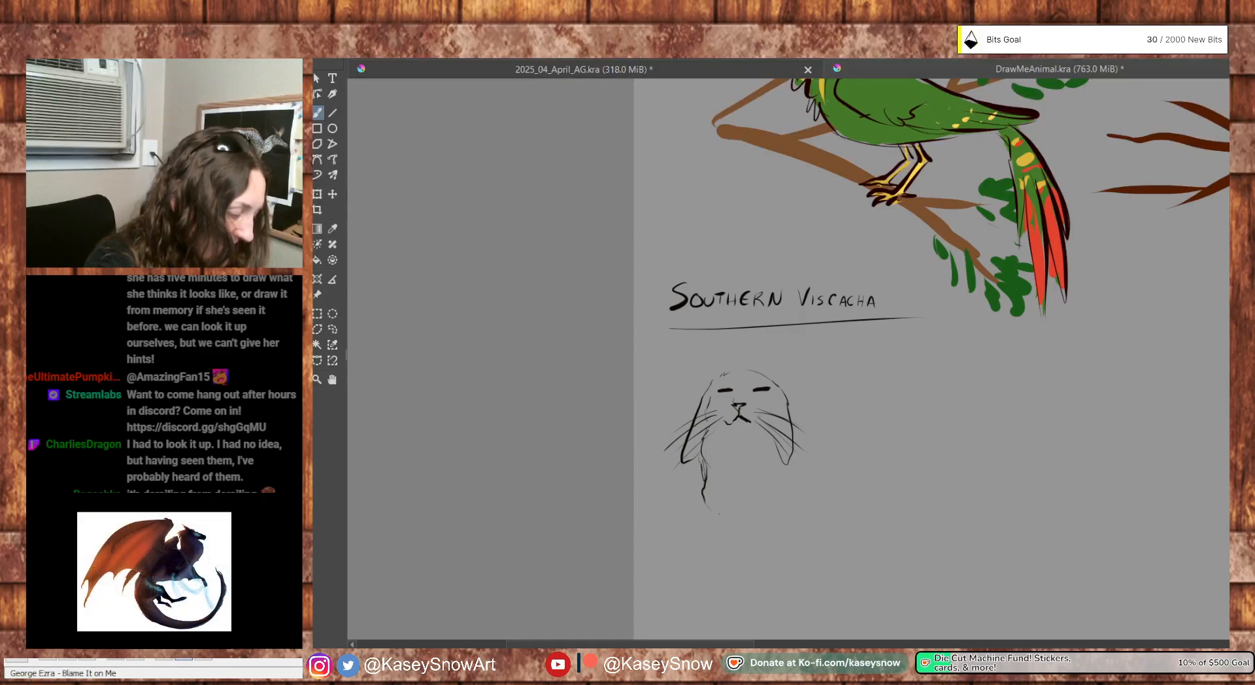
{"action": "mouse_move", "coordinate": [792, 426]}
{"action": "left_mouse_down"}
{"action": "mouse_move", "coordinate": [828, 498]}
{"action": "mouse_move", "coordinate": [917, 515]}
{"action": "mouse_move", "coordinate": [837, 532]}
{"action": "left_mouse_up"}
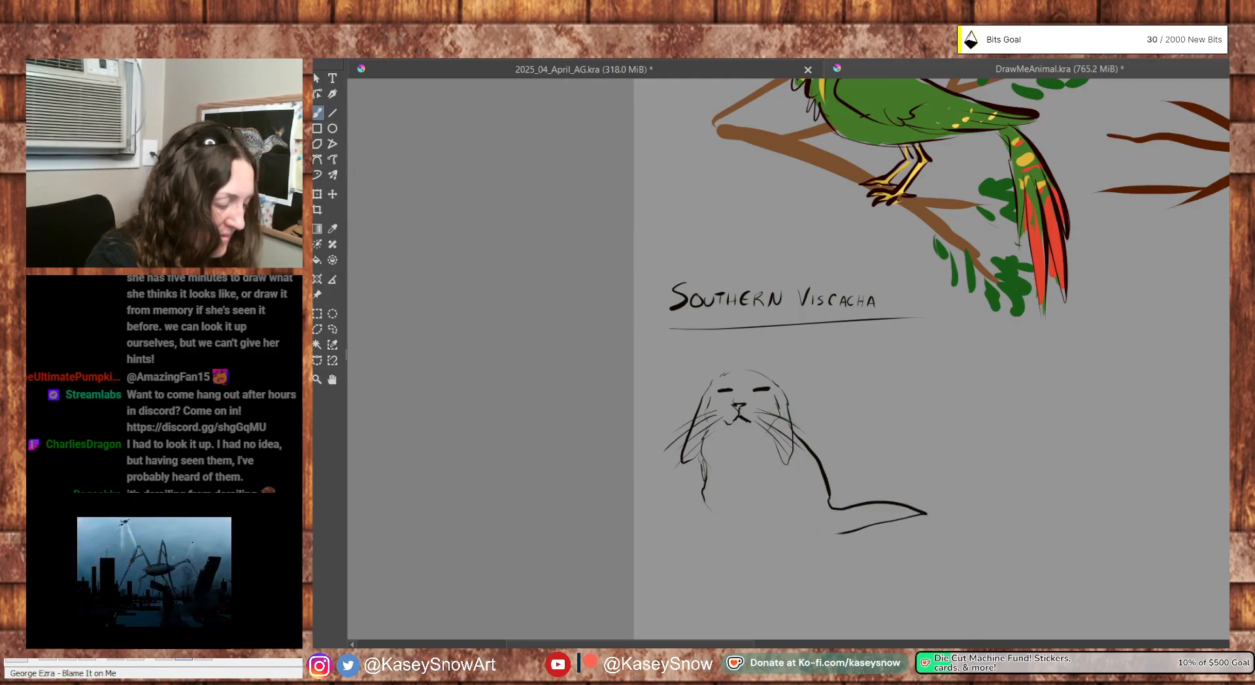
{"action": "mouse_move", "coordinate": [712, 491]}
{"action": "left_mouse_down"}
{"action": "mouse_move", "coordinate": [723, 515]}
{"action": "mouse_move", "coordinate": [694, 515]}
{"action": "mouse_move", "coordinate": [690, 532]}
{"action": "mouse_move", "coordinate": [732, 521]}
{"action": "mouse_move", "coordinate": [719, 499]}
{"action": "mouse_move", "coordinate": [779, 526]}
{"action": "mouse_move", "coordinate": [760, 530]}
{"action": "mouse_move", "coordinate": [789, 512]}
{"action": "mouse_move", "coordinate": [835, 518]}
{"action": "left_mouse_up"}
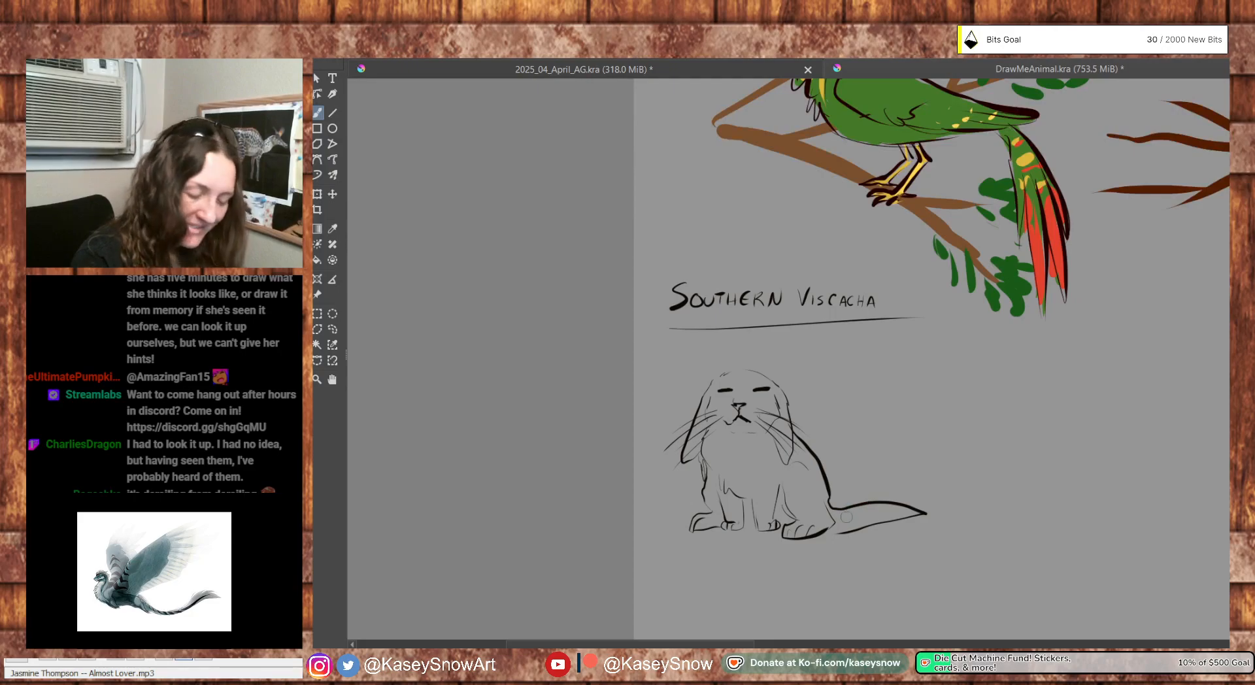
{"action": "mouse_move", "coordinate": [845, 506]}
{"action": "left_mouse_down"}
{"action": "mouse_move", "coordinate": [918, 513]}
{"action": "mouse_move", "coordinate": [868, 505]}
{"action": "mouse_move", "coordinate": [830, 519]}
{"action": "mouse_move", "coordinate": [860, 498]}
{"action": "mouse_move", "coordinate": [857, 519]}
{"action": "mouse_move", "coordinate": [831, 520]}
{"action": "left_mouse_up"}
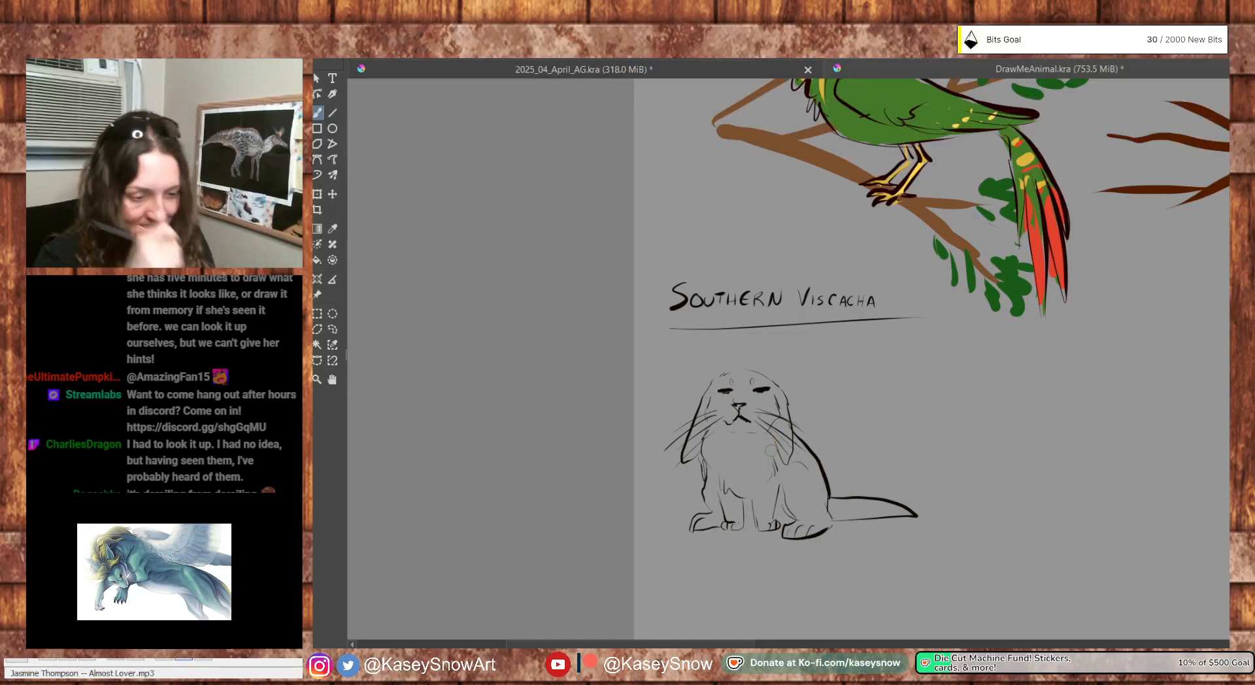
Enlarge the brush to 22 px and fill the viscacha's head, body and tail with pale tan
{"action": "key", "text": "bracketright"}
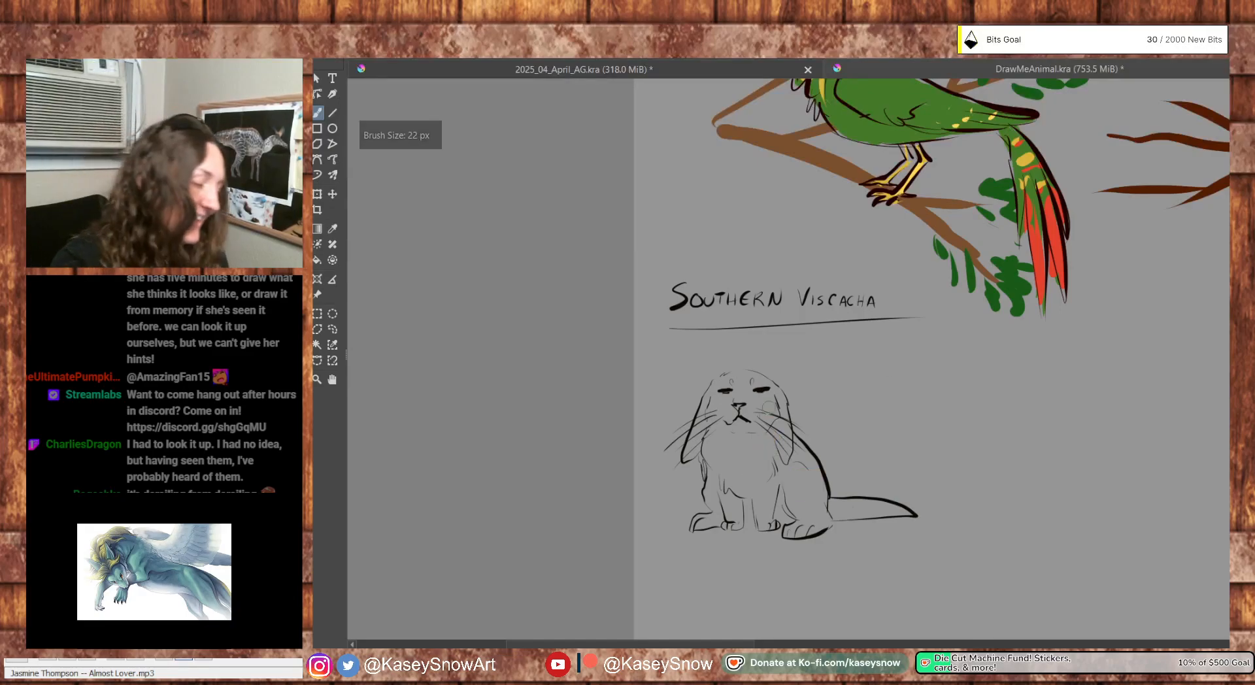
{"action": "mouse_move", "coordinate": [770, 446]}
{"action": "left_mouse_down"}
{"action": "mouse_move", "coordinate": [762, 500]}
{"action": "mouse_move", "coordinate": [751, 409]}
{"action": "mouse_move", "coordinate": [732, 496]}
{"action": "mouse_move", "coordinate": [762, 456]}
{"action": "left_mouse_up"}
{"action": "key", "text": "ctrl+z"}
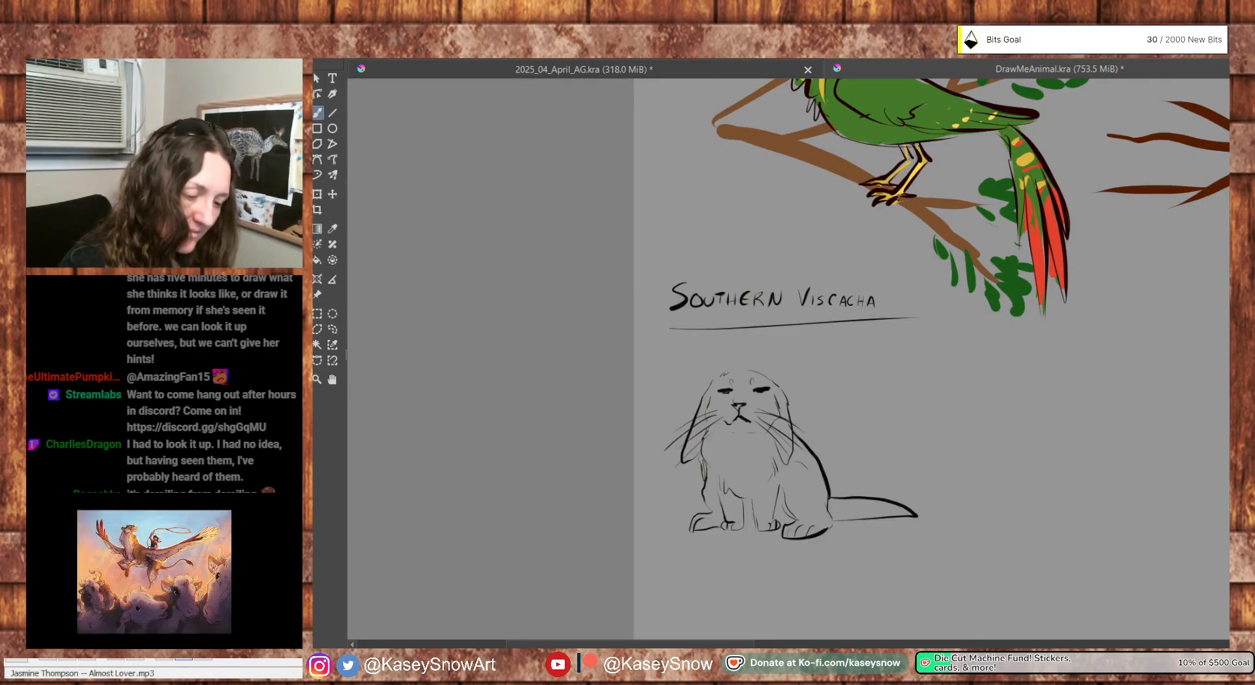
{"action": "left_click_drag", "start_coordinate": [735, 431], "coordinate": [719, 522]}
{"action": "mouse_move", "coordinate": [718, 477]}
{"action": "left_mouse_down"}
{"action": "mouse_move", "coordinate": [730, 517]}
{"action": "mouse_move", "coordinate": [696, 524]}
{"action": "mouse_move", "coordinate": [712, 481]}
{"action": "mouse_move", "coordinate": [709, 430]}
{"action": "mouse_move", "coordinate": [691, 449]}
{"action": "mouse_move", "coordinate": [706, 399]}
{"action": "mouse_move", "coordinate": [759, 390]}
{"action": "mouse_move", "coordinate": [746, 377]}
{"action": "mouse_move", "coordinate": [779, 399]}
{"action": "mouse_move", "coordinate": [791, 466]}
{"action": "mouse_move", "coordinate": [806, 465]}
{"action": "mouse_move", "coordinate": [819, 501]}
{"action": "mouse_move", "coordinate": [793, 499]}
{"action": "mouse_move", "coordinate": [801, 538]}
{"action": "mouse_move", "coordinate": [788, 534]}
{"action": "mouse_move", "coordinate": [791, 495]}
{"action": "mouse_move", "coordinate": [761, 525]}
{"action": "mouse_move", "coordinate": [775, 521]}
{"action": "mouse_move", "coordinate": [744, 512]}
{"action": "mouse_move", "coordinate": [751, 485]}
{"action": "mouse_move", "coordinate": [801, 480]}
{"action": "mouse_move", "coordinate": [794, 463]}
{"action": "mouse_move", "coordinate": [755, 400]}
{"action": "mouse_move", "coordinate": [745, 453]}
{"action": "mouse_move", "coordinate": [743, 437]}
{"action": "mouse_move", "coordinate": [724, 454]}
{"action": "mouse_move", "coordinate": [706, 449]}
{"action": "mouse_move", "coordinate": [724, 432]}
{"action": "mouse_move", "coordinate": [702, 418]}
{"action": "left_mouse_up"}
{"action": "mouse_move", "coordinate": [837, 530]}
{"action": "left_mouse_down"}
{"action": "mouse_move", "coordinate": [878, 510]}
{"action": "mouse_move", "coordinate": [857, 501]}
{"action": "mouse_move", "coordinate": [863, 517]}
{"action": "mouse_move", "coordinate": [850, 517]}
{"action": "mouse_move", "coordinate": [907, 515]}
{"action": "mouse_move", "coordinate": [879, 507]}
{"action": "mouse_move", "coordinate": [904, 513]}
{"action": "left_mouse_up"}
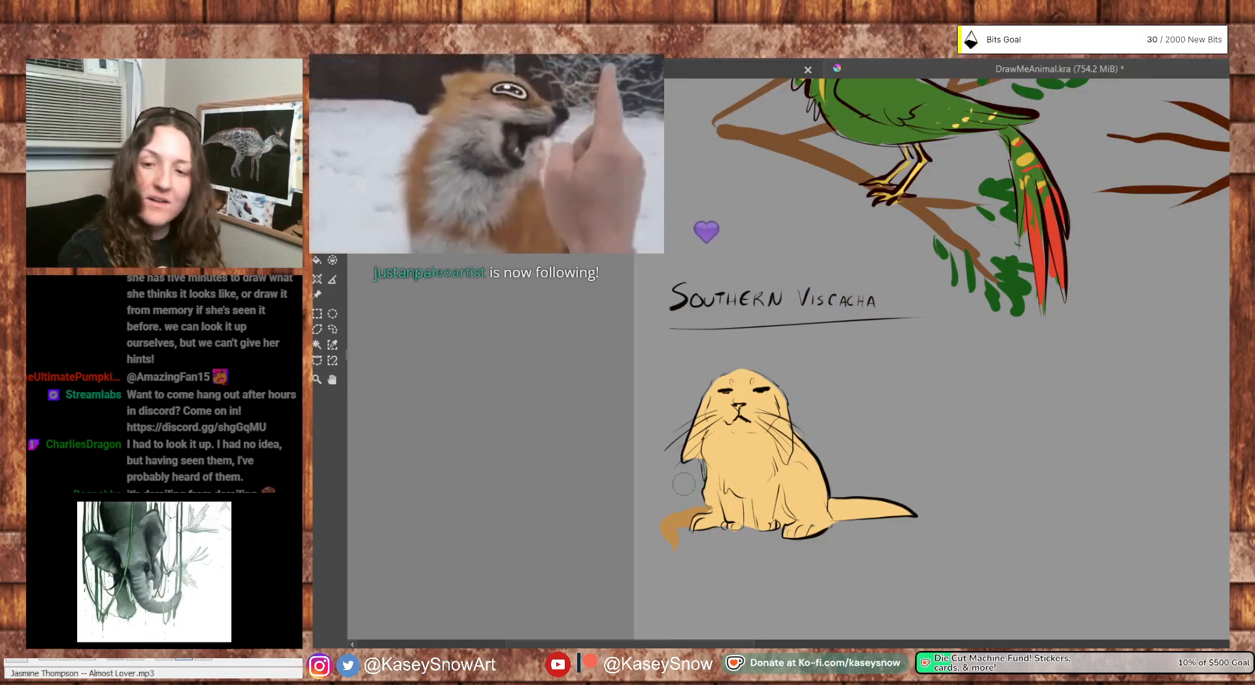
Paint orange-brown ground beneath the viscacha and rounded rock shapes behind it on both sides
{"action": "mouse_move", "coordinate": [712, 535]}
{"action": "left_mouse_down"}
{"action": "mouse_move", "coordinate": [680, 527]}
{"action": "mouse_move", "coordinate": [945, 526]}
{"action": "left_mouse_up"}
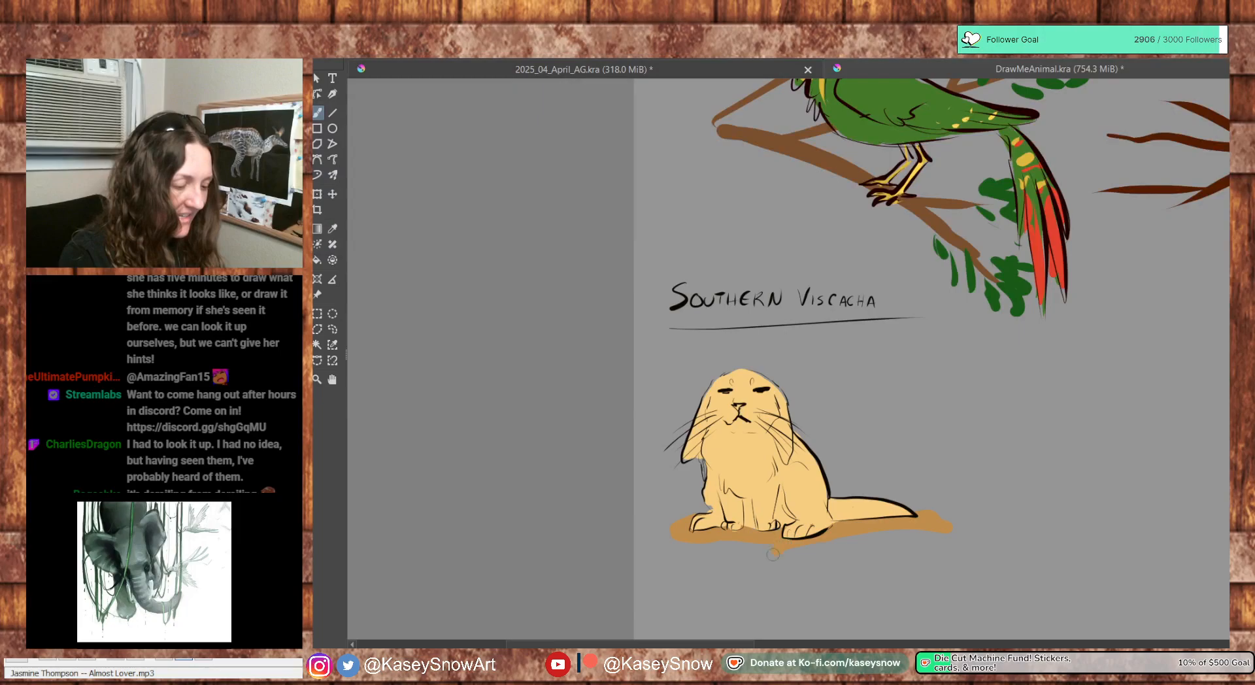
{"action": "left_click_drag", "start_coordinate": [732, 557], "coordinate": [803, 563]}
{"action": "left_click_drag", "start_coordinate": [846, 493], "coordinate": [914, 433]}
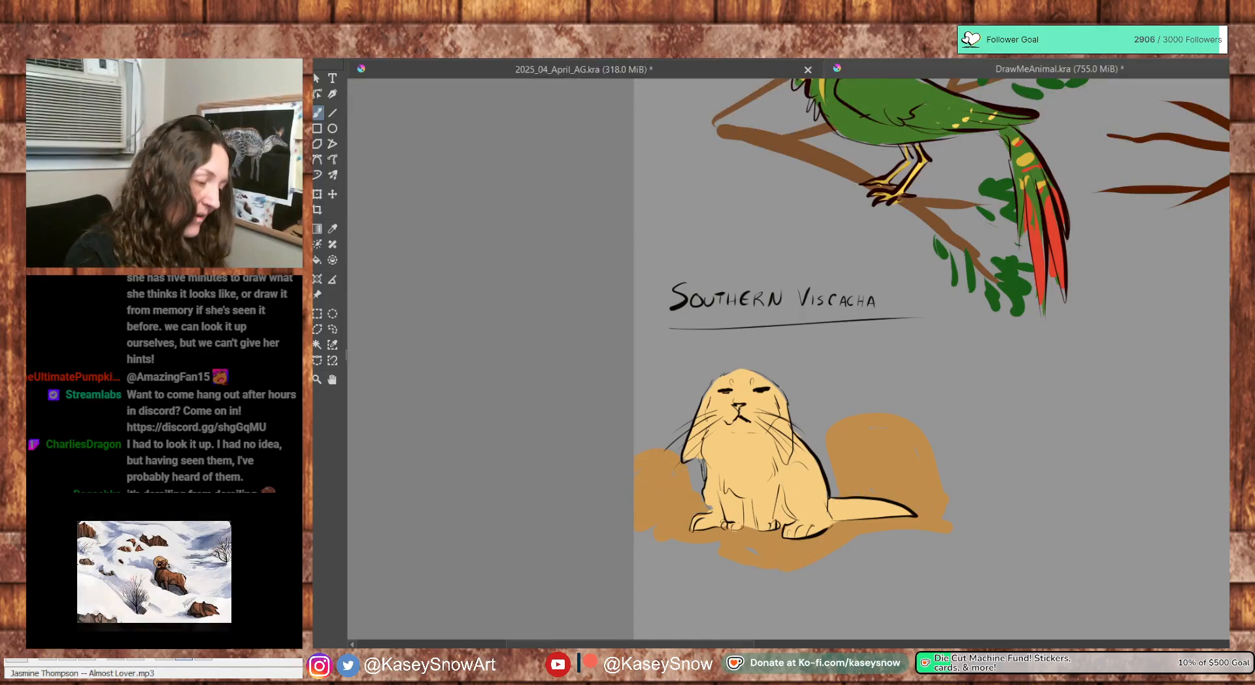
Shade the rocks and the ground beneath the viscacha in darker brown, and add a small rock beyond the tail
{"action": "mouse_move", "coordinate": [832, 488]}
{"action": "left_mouse_down"}
{"action": "mouse_move", "coordinate": [836, 430]}
{"action": "mouse_move", "coordinate": [941, 503]}
{"action": "left_mouse_up"}
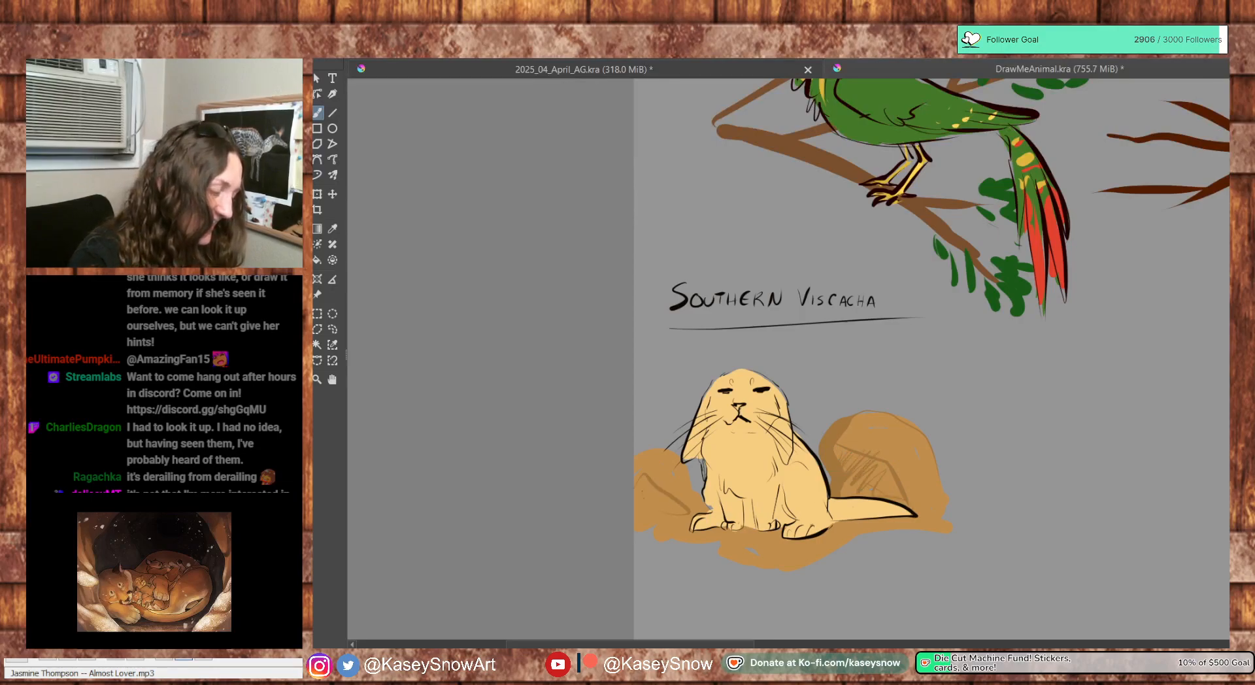
{"action": "mouse_move", "coordinate": [639, 498]}
{"action": "left_mouse_down"}
{"action": "mouse_move", "coordinate": [672, 529]}
{"action": "mouse_move", "coordinate": [882, 540]}
{"action": "left_mouse_up"}
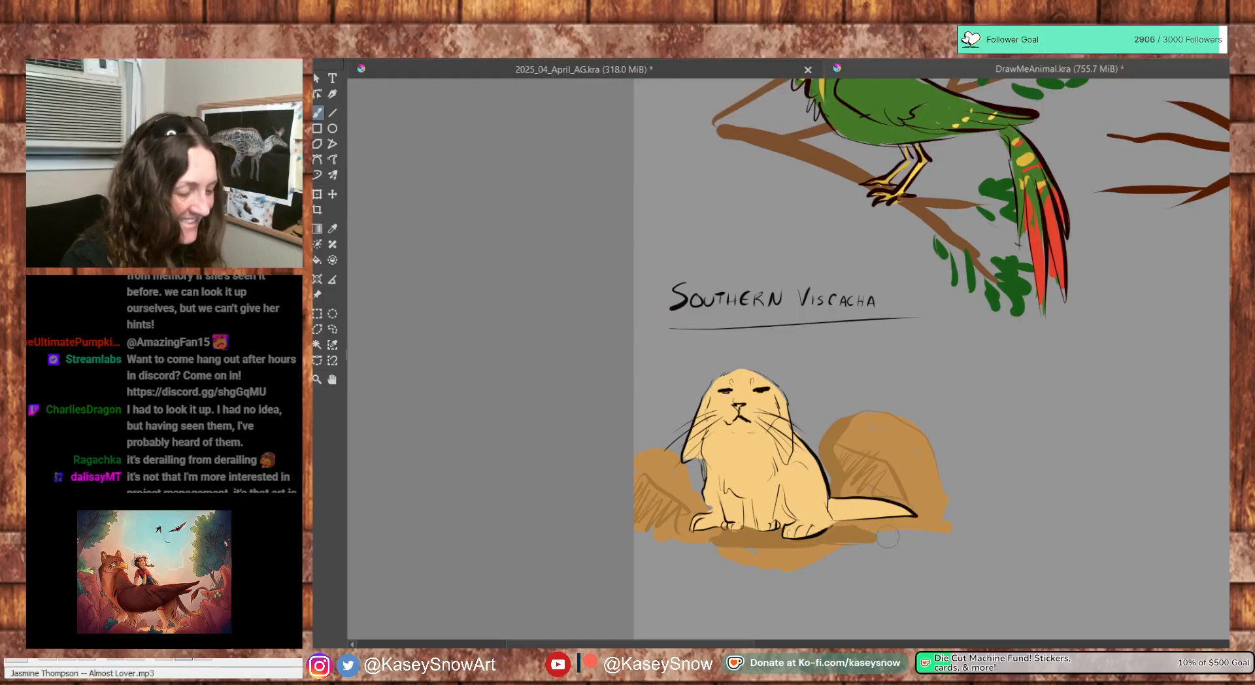
{"action": "mouse_move", "coordinate": [667, 498]}
{"action": "left_mouse_down"}
{"action": "mouse_move", "coordinate": [648, 492]}
{"action": "mouse_move", "coordinate": [687, 513]}
{"action": "left_mouse_up"}
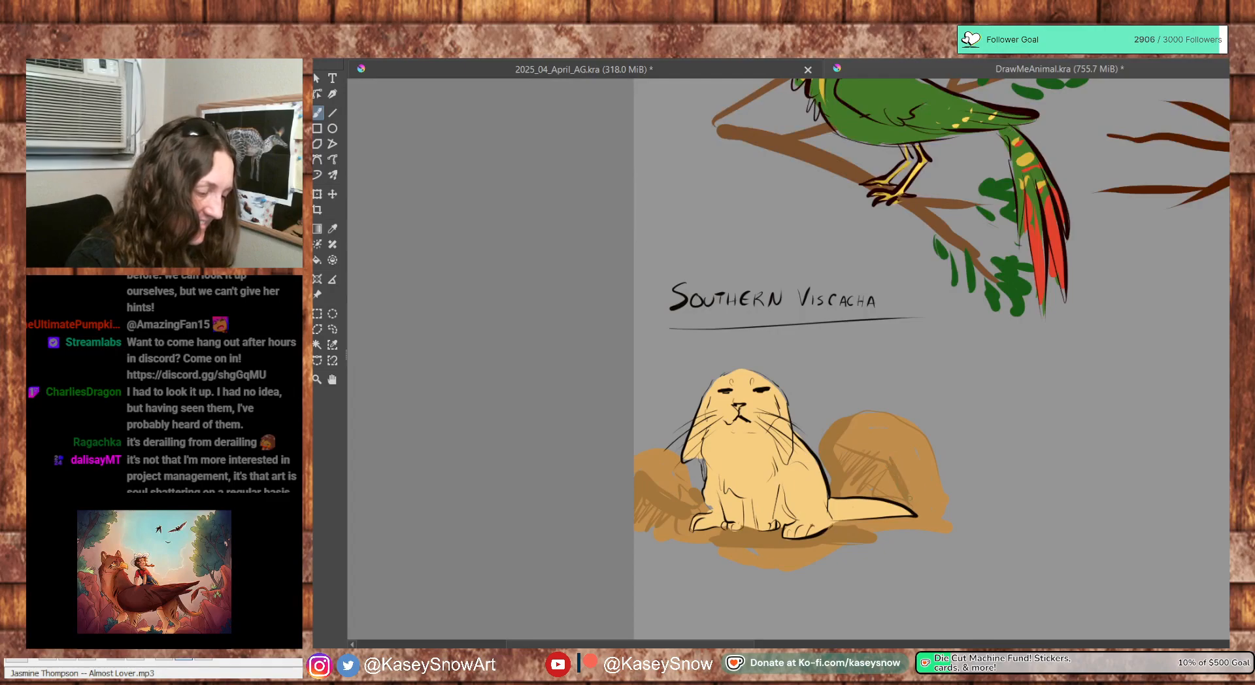
{"action": "mouse_move", "coordinate": [941, 459]}
{"action": "left_mouse_down"}
{"action": "mouse_move", "coordinate": [943, 493]}
{"action": "mouse_move", "coordinate": [979, 501]}
{"action": "left_mouse_up"}
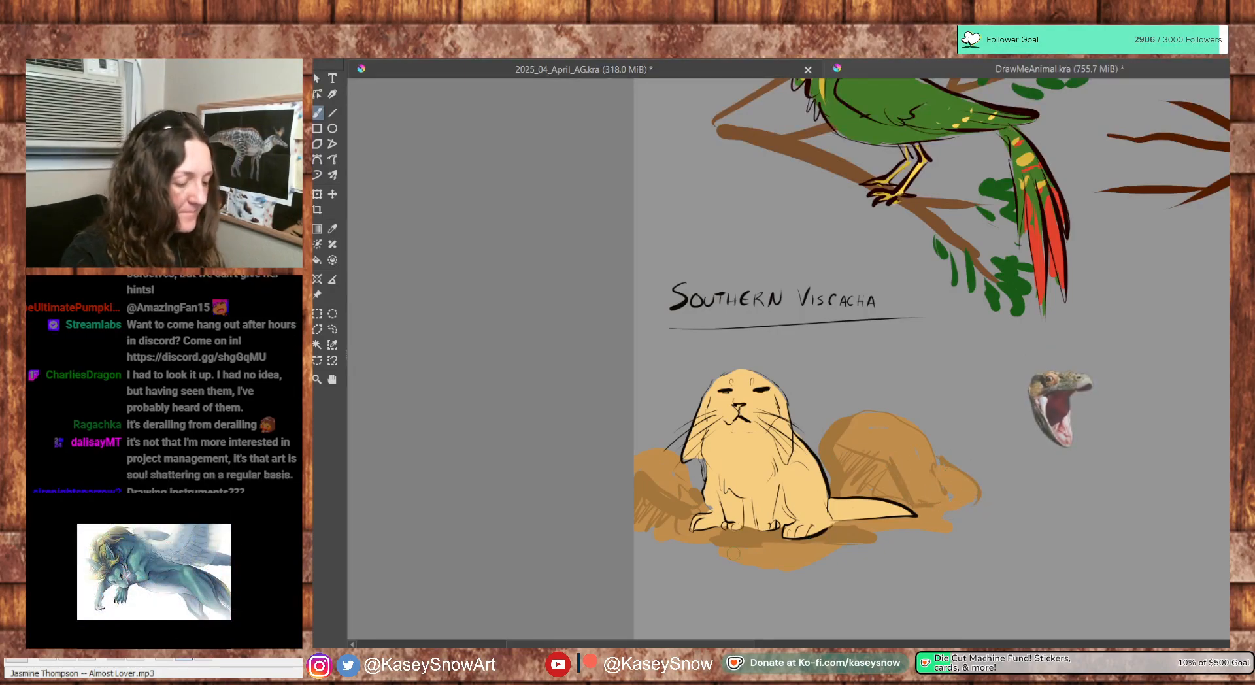
{"action": "left_click_drag", "start_coordinate": [819, 534], "coordinate": [917, 538]}
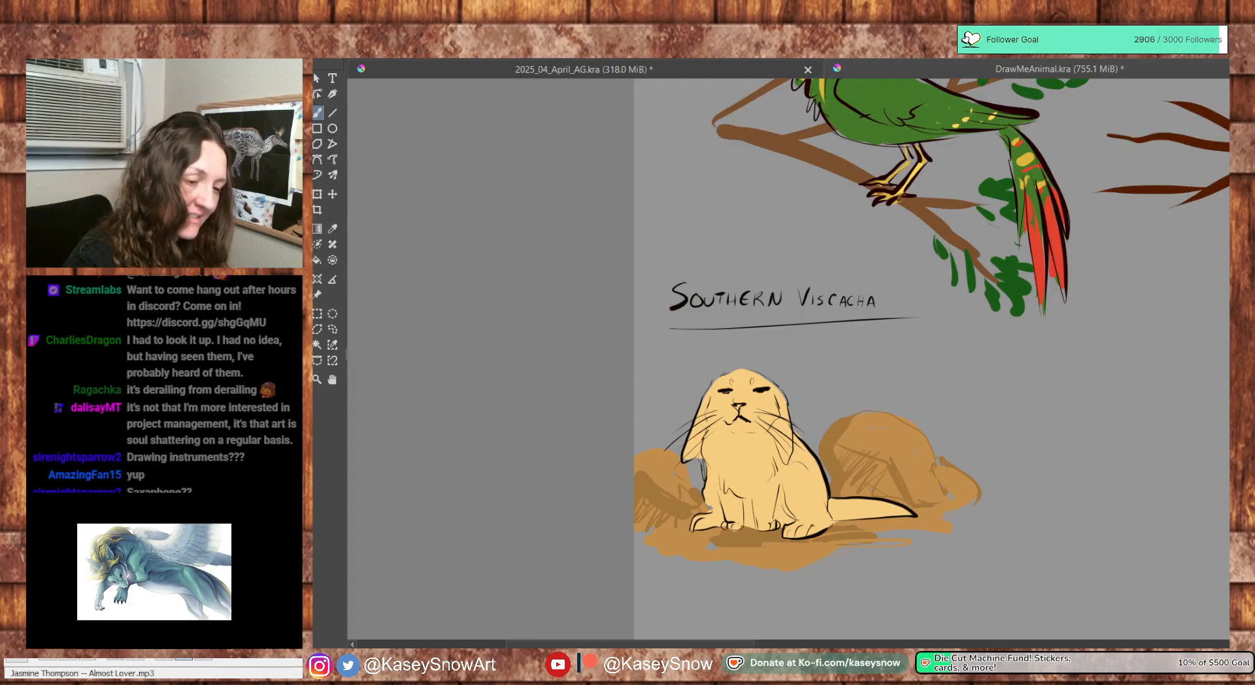
Shade the viscacha's ears, chin, chest, legs and belly with a darker tan, leaving pale highlights
{"action": "left_click_drag", "start_coordinate": [726, 443], "coordinate": [699, 453]}
{"action": "key", "text": "ctrl+z"}
{"action": "mouse_move", "coordinate": [710, 432]}
{"action": "left_mouse_down"}
{"action": "mouse_move", "coordinate": [725, 420]}
{"action": "mouse_move", "coordinate": [758, 431]}
{"action": "left_mouse_up"}
{"action": "mouse_move", "coordinate": [715, 395]}
{"action": "left_mouse_down"}
{"action": "mouse_move", "coordinate": [699, 454]}
{"action": "mouse_move", "coordinate": [721, 507]}
{"action": "mouse_move", "coordinate": [753, 522]}
{"action": "left_mouse_up"}
{"action": "mouse_move", "coordinate": [727, 482]}
{"action": "left_mouse_down"}
{"action": "mouse_move", "coordinate": [754, 493]}
{"action": "mouse_move", "coordinate": [747, 515]}
{"action": "mouse_move", "coordinate": [776, 489]}
{"action": "mouse_move", "coordinate": [781, 524]}
{"action": "left_mouse_up"}
{"action": "mouse_move", "coordinate": [760, 431]}
{"action": "left_mouse_down"}
{"action": "mouse_move", "coordinate": [778, 421]}
{"action": "mouse_move", "coordinate": [777, 451]}
{"action": "left_mouse_up"}
{"action": "mouse_move", "coordinate": [833, 510]}
{"action": "left_mouse_down"}
{"action": "mouse_move", "coordinate": [874, 516]}
{"action": "mouse_move", "coordinate": [787, 504]}
{"action": "left_mouse_up"}
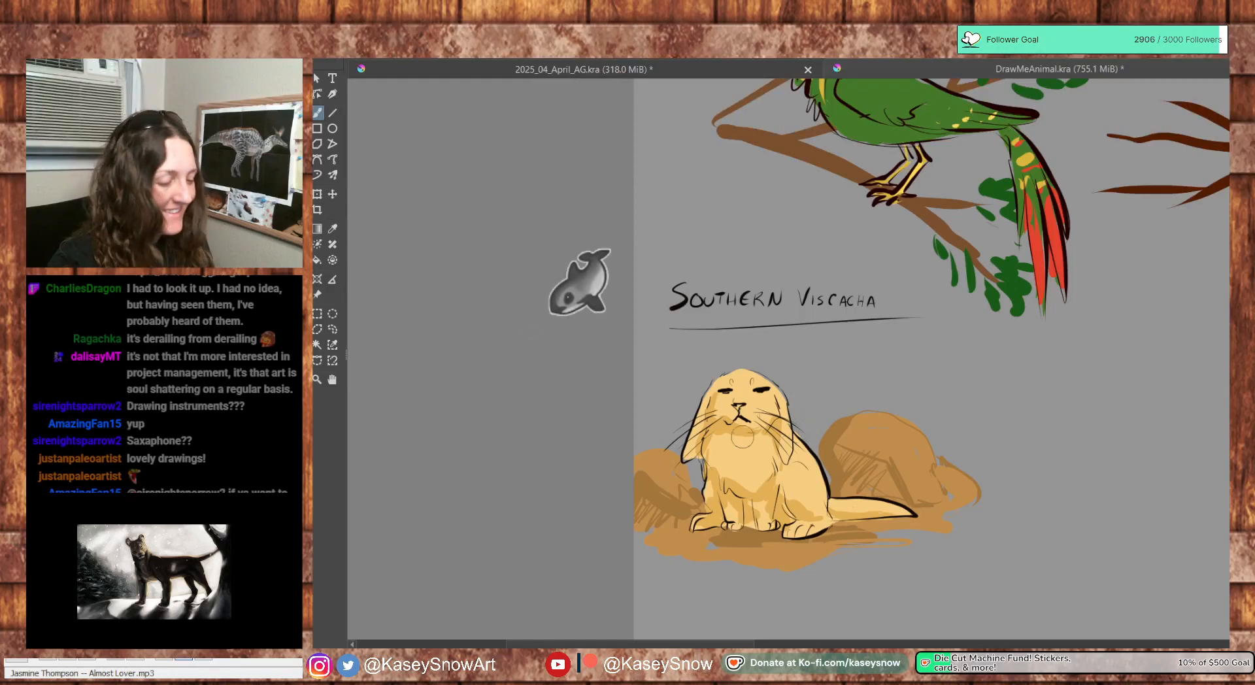
Paint a brown rock wall with lighter facets behind the viscacha and a patch of light-blue sky beside it
{"action": "mouse_move", "coordinate": [835, 421]}
{"action": "left_mouse_down"}
{"action": "mouse_move", "coordinate": [832, 382]}
{"action": "mouse_move", "coordinate": [704, 356]}
{"action": "mouse_move", "coordinate": [692, 477]}
{"action": "mouse_move", "coordinate": [699, 378]}
{"action": "mouse_move", "coordinate": [751, 366]}
{"action": "mouse_move", "coordinate": [820, 386]}
{"action": "mouse_move", "coordinate": [817, 367]}
{"action": "mouse_move", "coordinate": [678, 403]}
{"action": "mouse_move", "coordinate": [658, 447]}
{"action": "mouse_move", "coordinate": [673, 418]}
{"action": "mouse_move", "coordinate": [679, 433]}
{"action": "mouse_move", "coordinate": [653, 399]}
{"action": "mouse_move", "coordinate": [657, 376]}
{"action": "mouse_move", "coordinate": [679, 363]}
{"action": "left_mouse_up"}
{"action": "mouse_move", "coordinate": [832, 357]}
{"action": "left_mouse_down"}
{"action": "mouse_move", "coordinate": [890, 358]}
{"action": "mouse_move", "coordinate": [869, 366]}
{"action": "mouse_move", "coordinate": [866, 418]}
{"action": "mouse_move", "coordinate": [819, 332]}
{"action": "mouse_move", "coordinate": [808, 365]}
{"action": "mouse_move", "coordinate": [821, 378]}
{"action": "mouse_move", "coordinate": [821, 428]}
{"action": "left_mouse_up"}
{"action": "left_click", "coordinate": [837, 427], "text": "ctrl"}
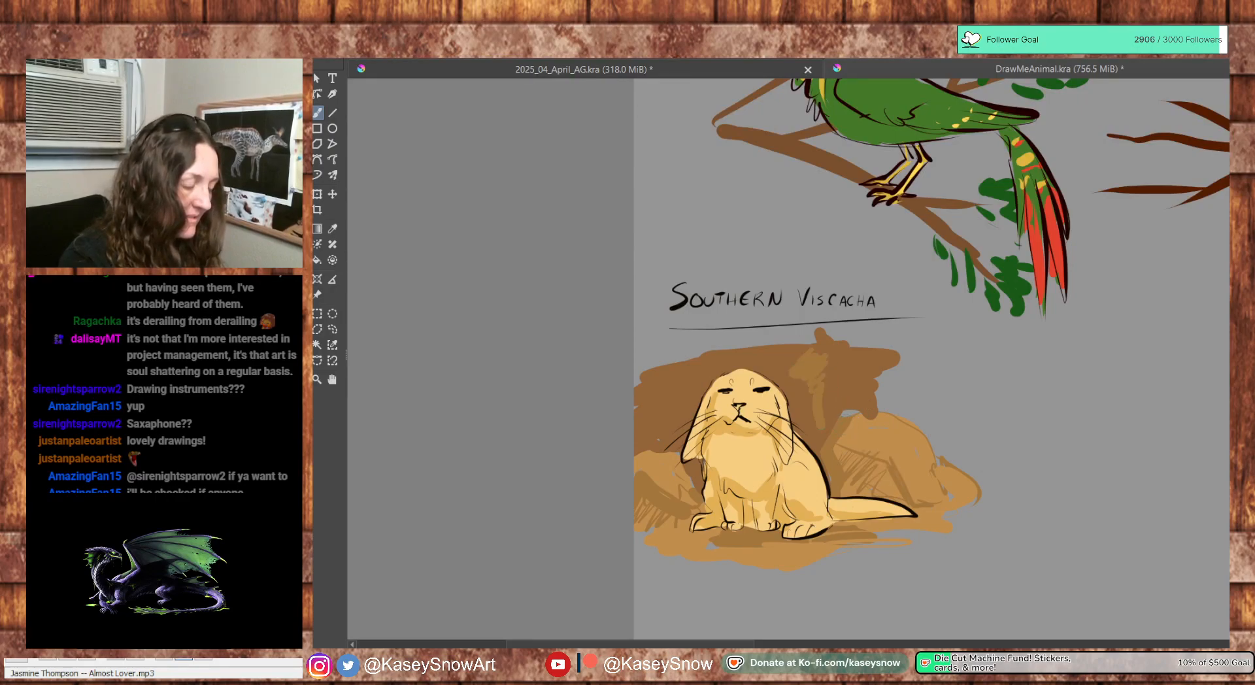
{"action": "left_click_drag", "start_coordinate": [668, 371], "coordinate": [671, 426]}
{"action": "left_click_drag", "start_coordinate": [671, 375], "coordinate": [677, 413]}
{"action": "mouse_move", "coordinate": [818, 359]}
{"action": "left_mouse_down"}
{"action": "mouse_move", "coordinate": [819, 387]}
{"action": "mouse_move", "coordinate": [841, 344]}
{"action": "mouse_move", "coordinate": [860, 371]}
{"action": "mouse_move", "coordinate": [889, 355]}
{"action": "mouse_move", "coordinate": [873, 412]}
{"action": "left_mouse_up"}
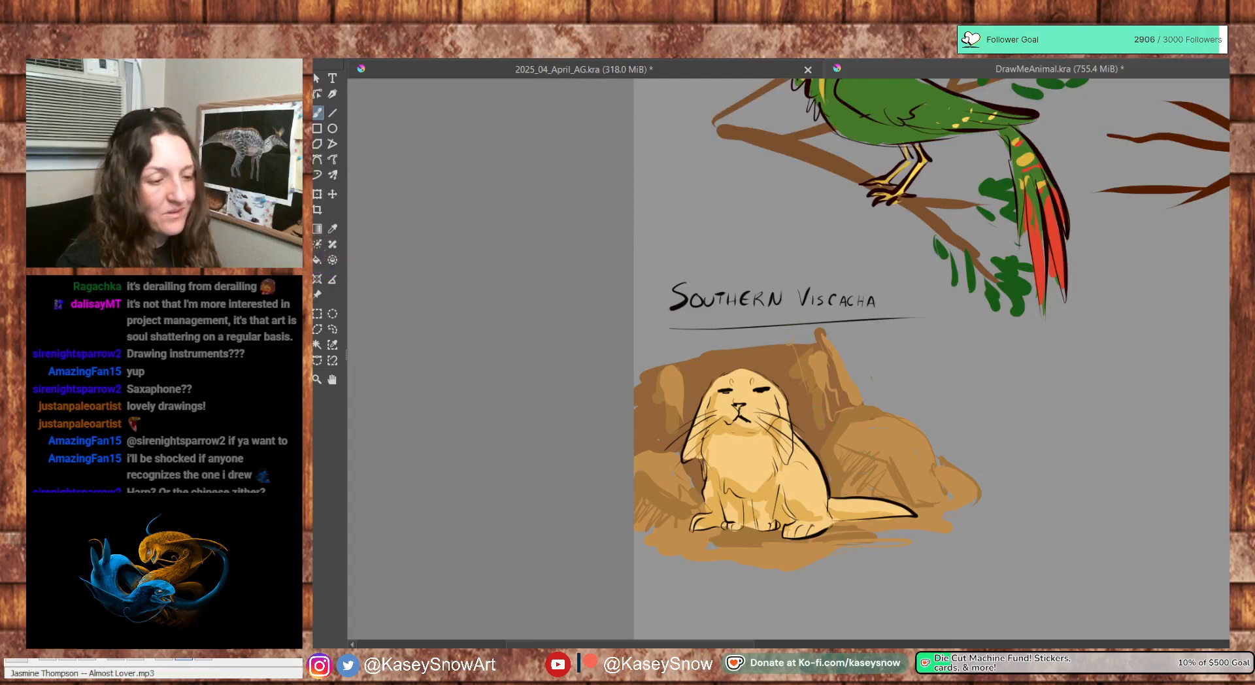
{"action": "mouse_move", "coordinate": [864, 331]}
{"action": "left_mouse_down"}
{"action": "mouse_move", "coordinate": [843, 366]}
{"action": "mouse_move", "coordinate": [869, 396]}
{"action": "mouse_move", "coordinate": [849, 333]}
{"action": "mouse_move", "coordinate": [890, 338]}
{"action": "mouse_move", "coordinate": [881, 406]}
{"action": "mouse_move", "coordinate": [974, 474]}
{"action": "mouse_move", "coordinate": [886, 389]}
{"action": "mouse_move", "coordinate": [915, 336]}
{"action": "mouse_move", "coordinate": [941, 418]}
{"action": "mouse_move", "coordinate": [958, 411]}
{"action": "mouse_move", "coordinate": [935, 327]}
{"action": "left_mouse_up"}
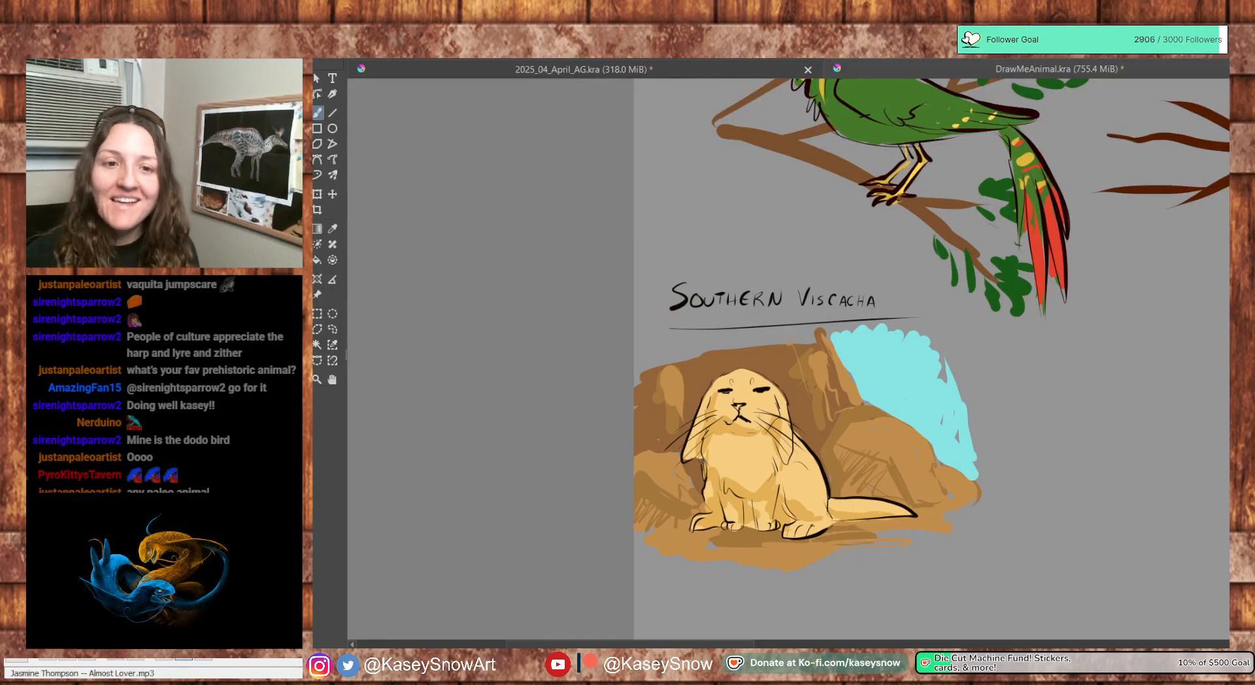
Switch to the browser's southern viscacha search results and preview the Wikipedia and iNaturalist photos
{"action": "key", "text": "alt+Tab"}
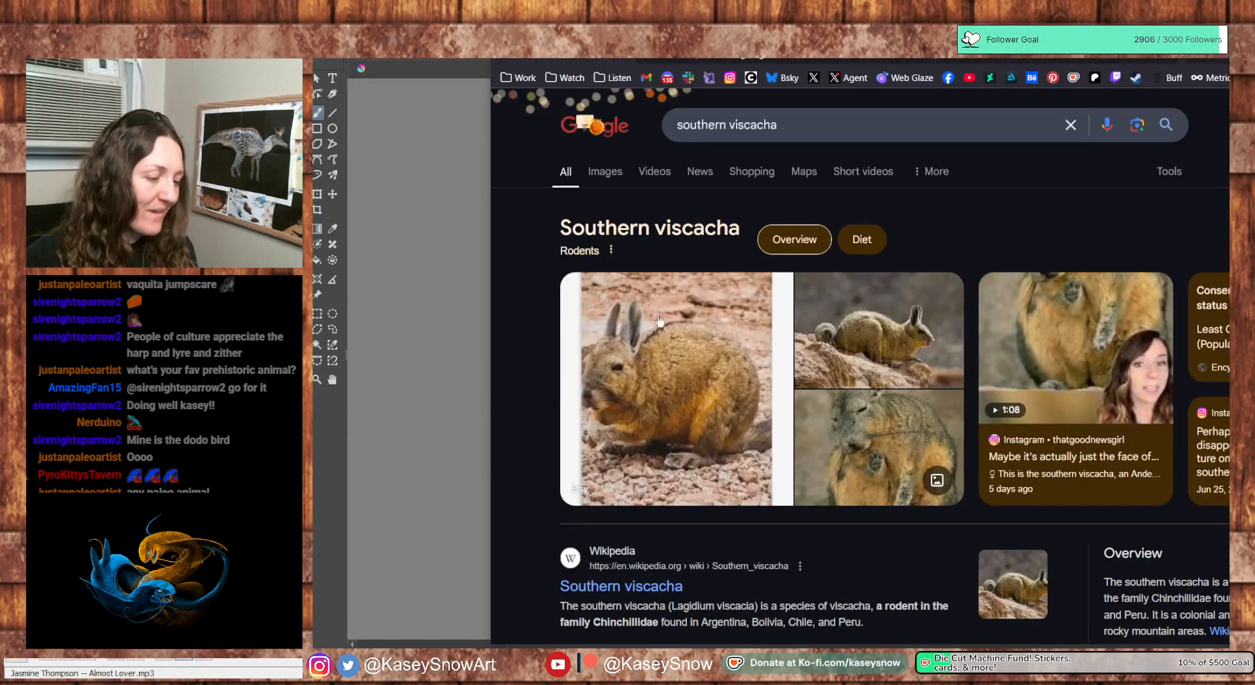
{"action": "left_click", "coordinate": [873, 327]}
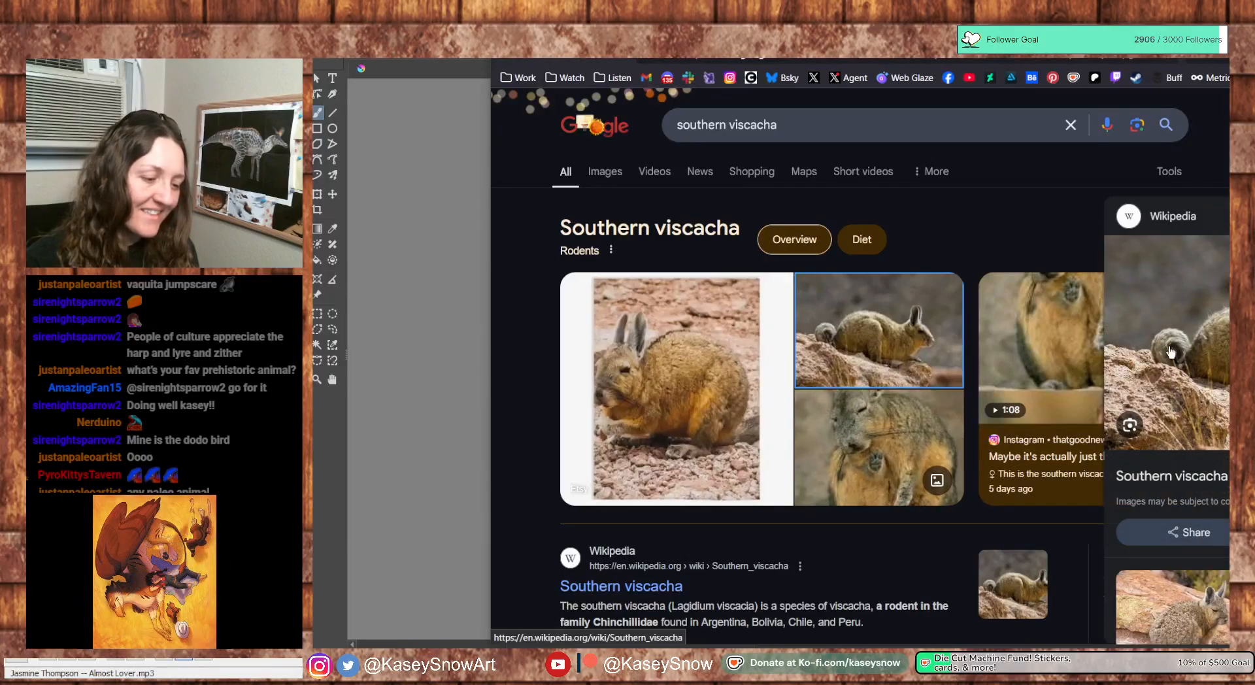
{"action": "scroll", "coordinate": [1195, 405], "scroll_direction": "down", "scroll_amount": 3}
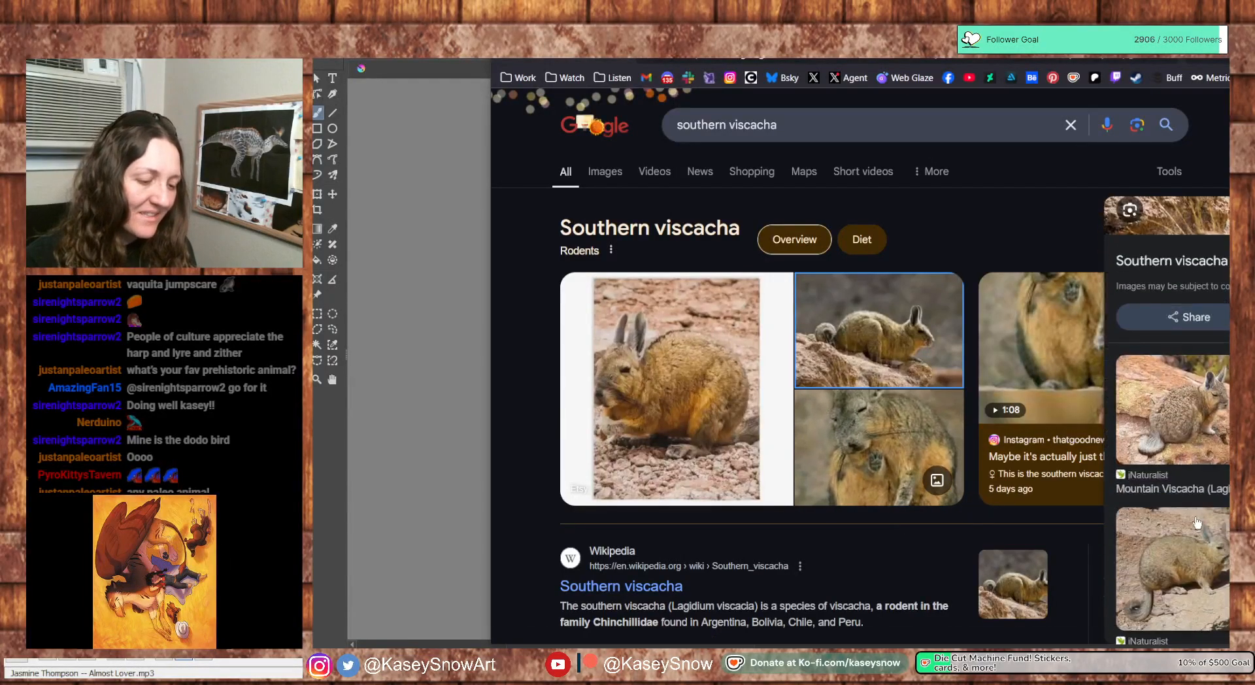
{"action": "left_click", "coordinate": [1176, 412]}
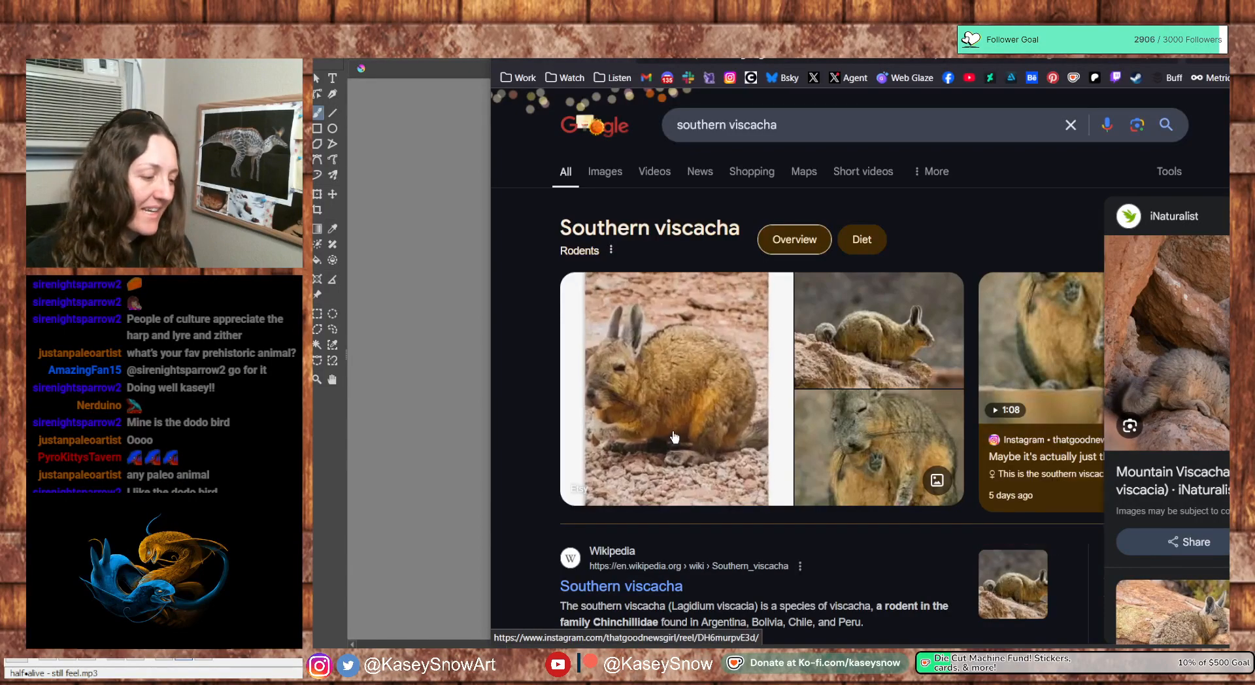
Show the image results for southern viscacha and preview the Instagram and Times of India photos
{"action": "left_click", "coordinate": [594, 175]}
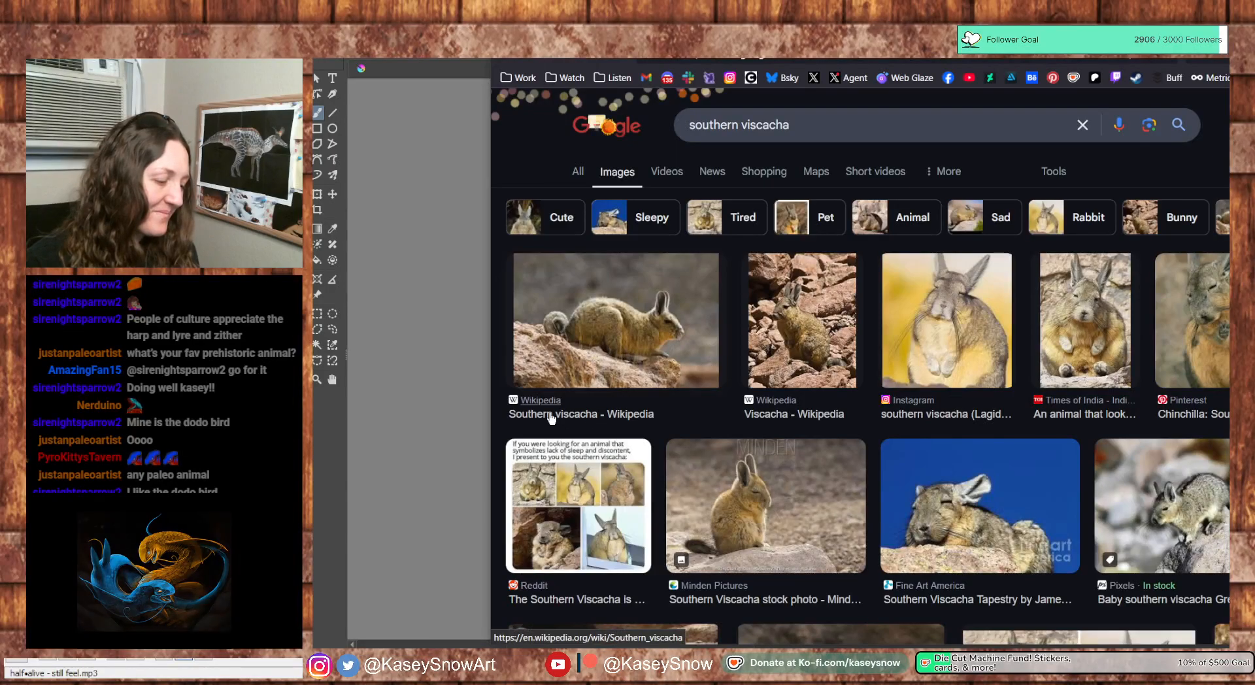
{"action": "left_click", "coordinate": [931, 305]}
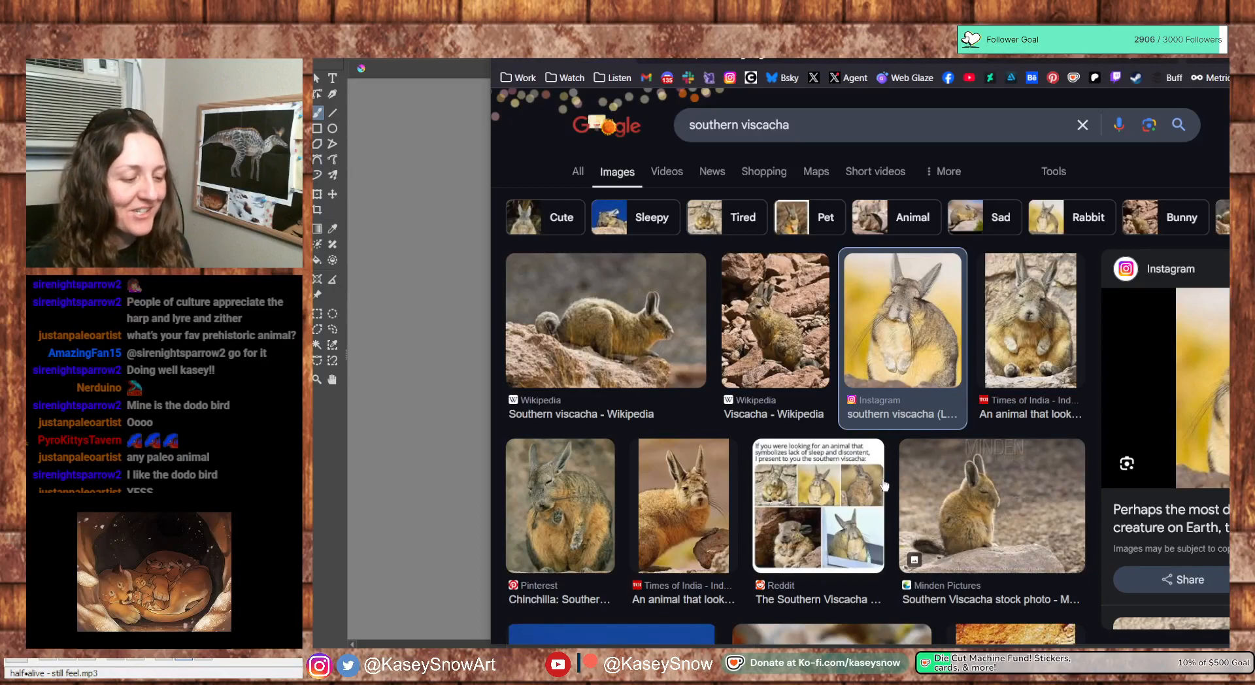
{"action": "left_click", "coordinate": [1045, 332]}
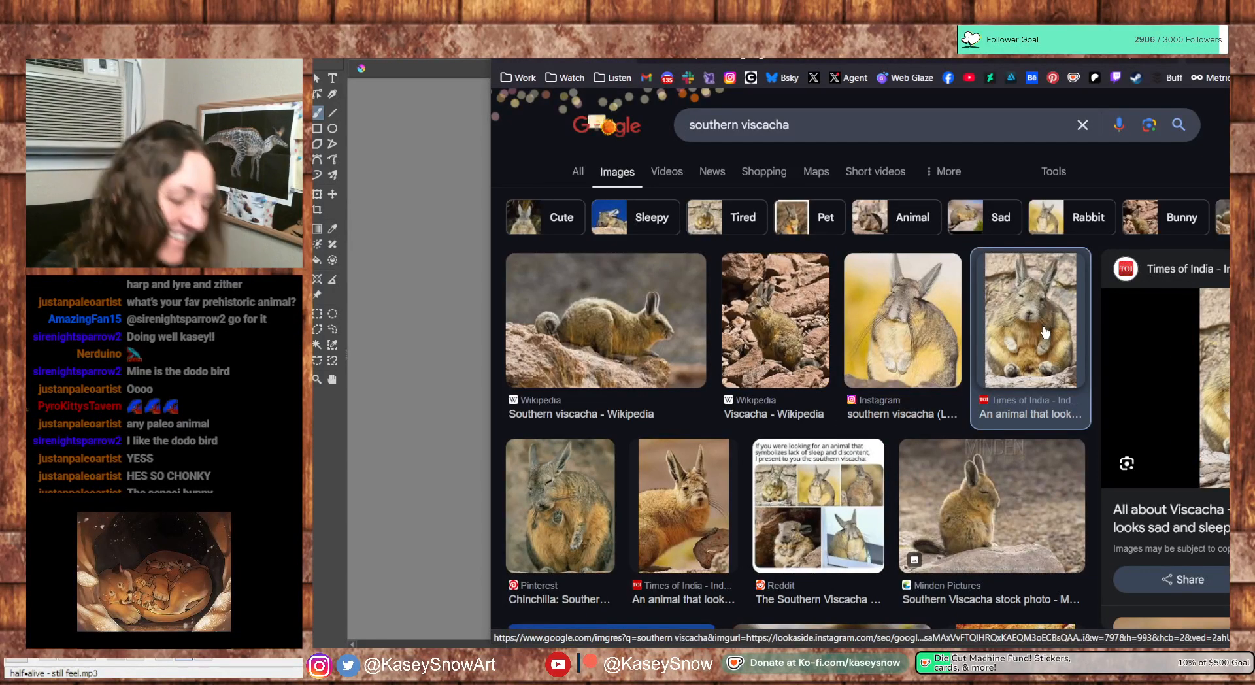
Open the Southern viscacha article on Wikipedia and reposition the browser window to show more of it
{"action": "left_click", "coordinate": [628, 392]}
{"action": "left_click", "coordinate": [525, 406]}
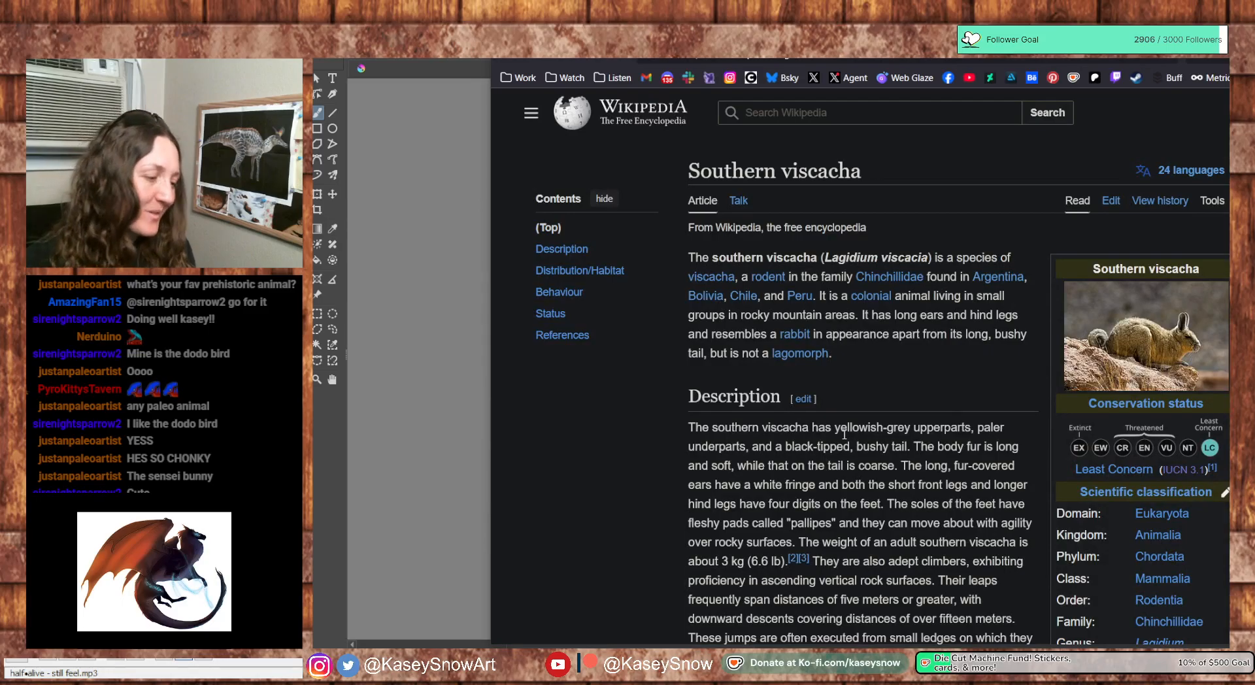
{"action": "left_click_drag", "start_coordinate": [1093, 19], "coordinate": [1049, 53]}
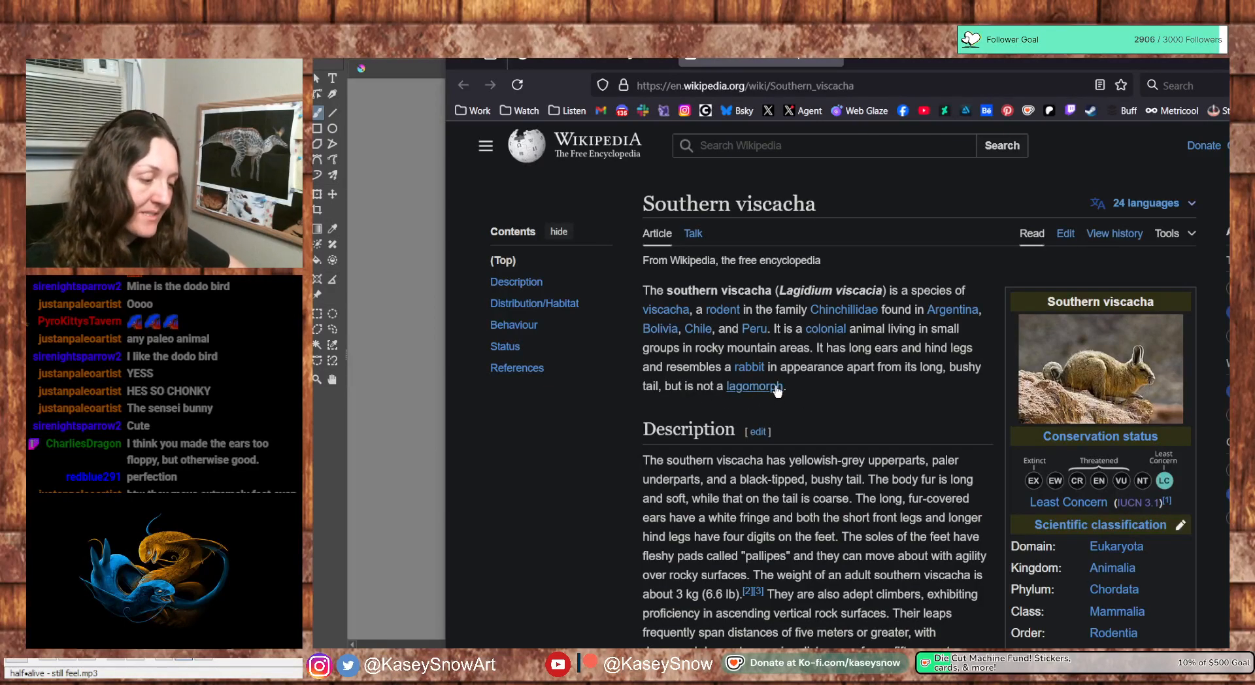
Follow the article's lagomorph link in a new tab and enlarge the large-eared pika photo
{"action": "mouse_move", "coordinate": [753, 390]}
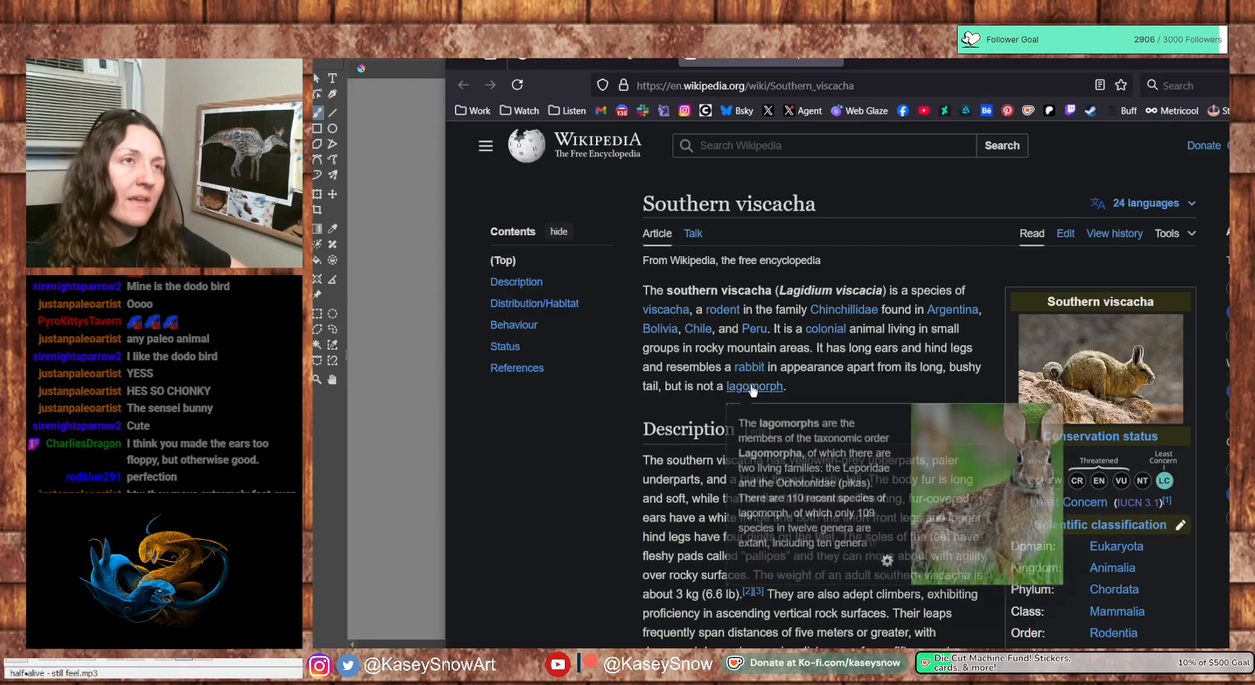
{"action": "left_click", "coordinate": [752, 388]}
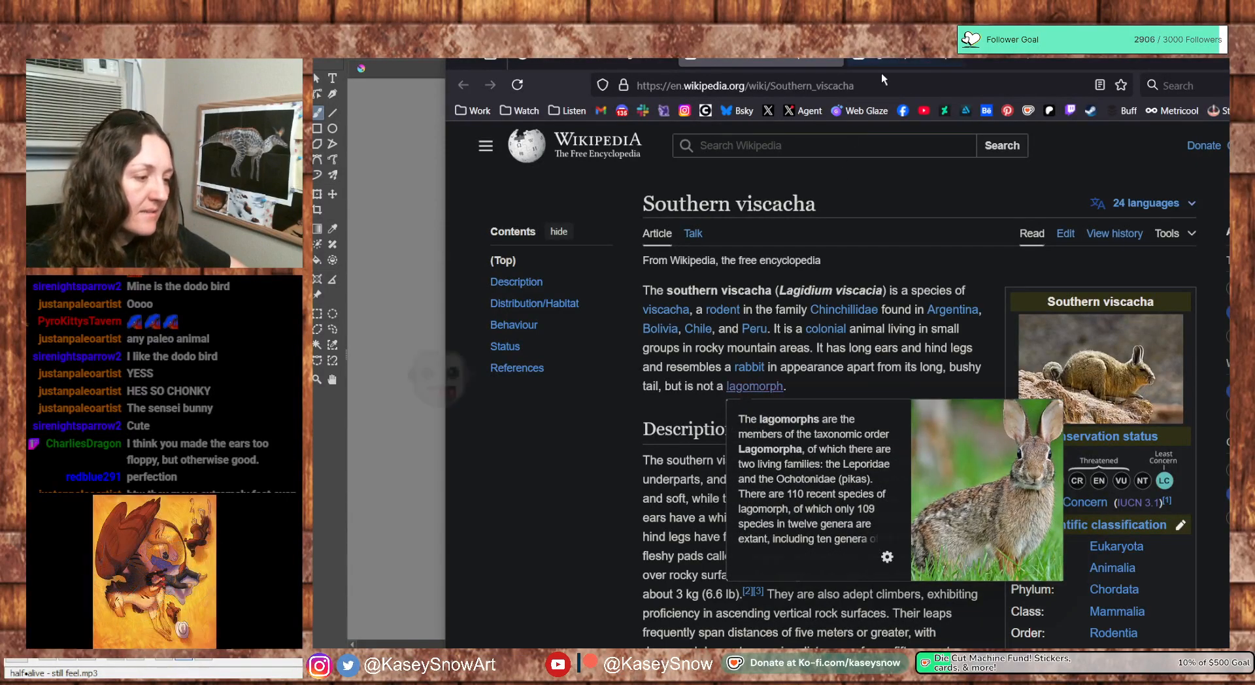
{"action": "scroll", "coordinate": [1068, 417], "scroll_direction": "down", "scroll_amount": 3}
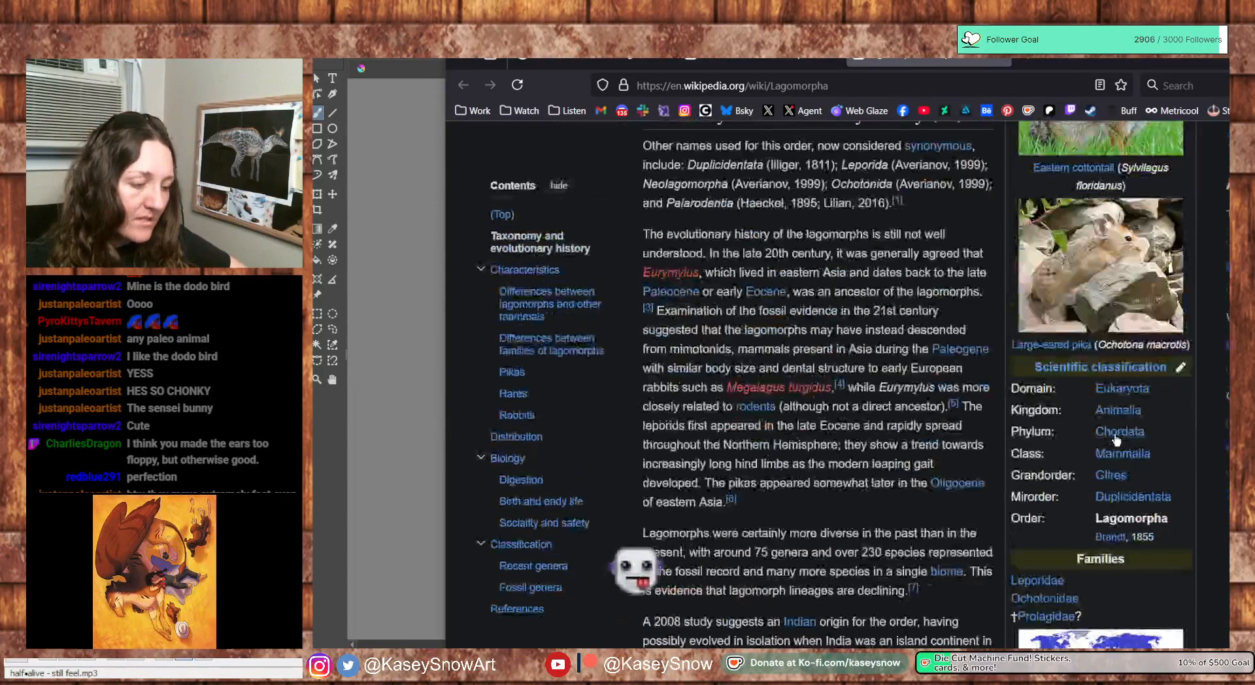
{"action": "left_click", "coordinate": [1102, 288]}
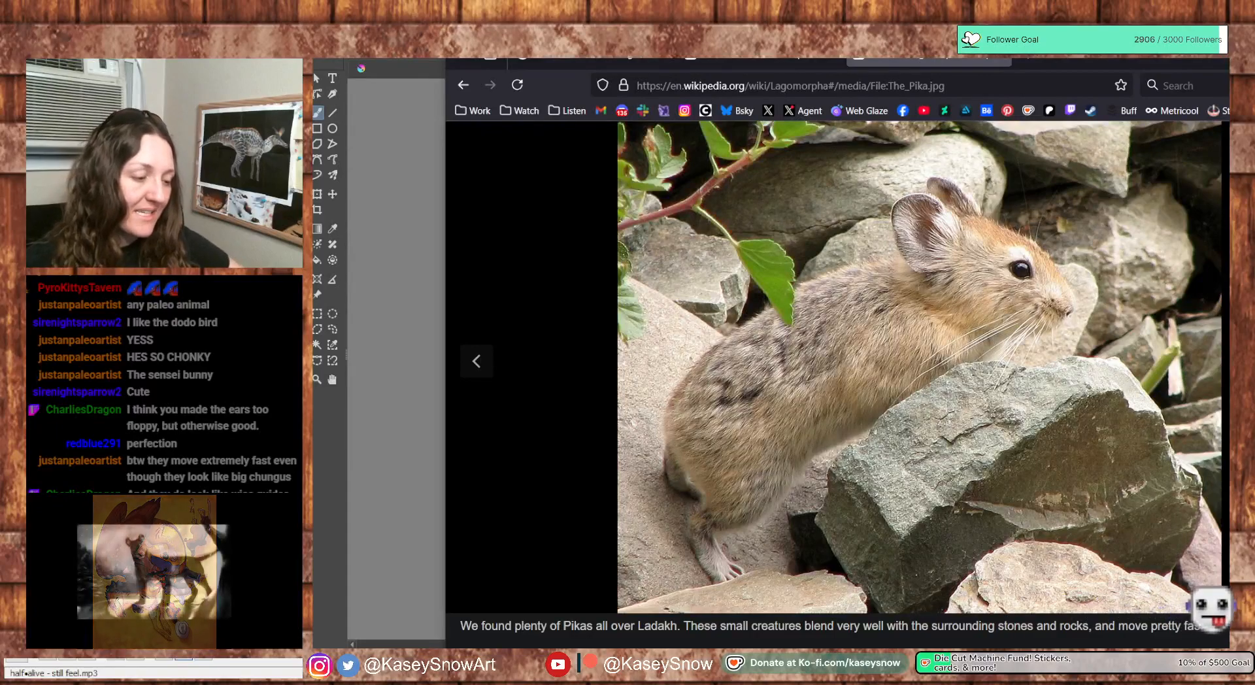
Close the lagomorph tab and read the viscacha article from Description to Status, previewing the Andean mountain cat link
{"action": "left_click", "coordinate": [999, 59]}
{"action": "scroll", "coordinate": [773, 463], "scroll_direction": "down", "scroll_amount": 4}
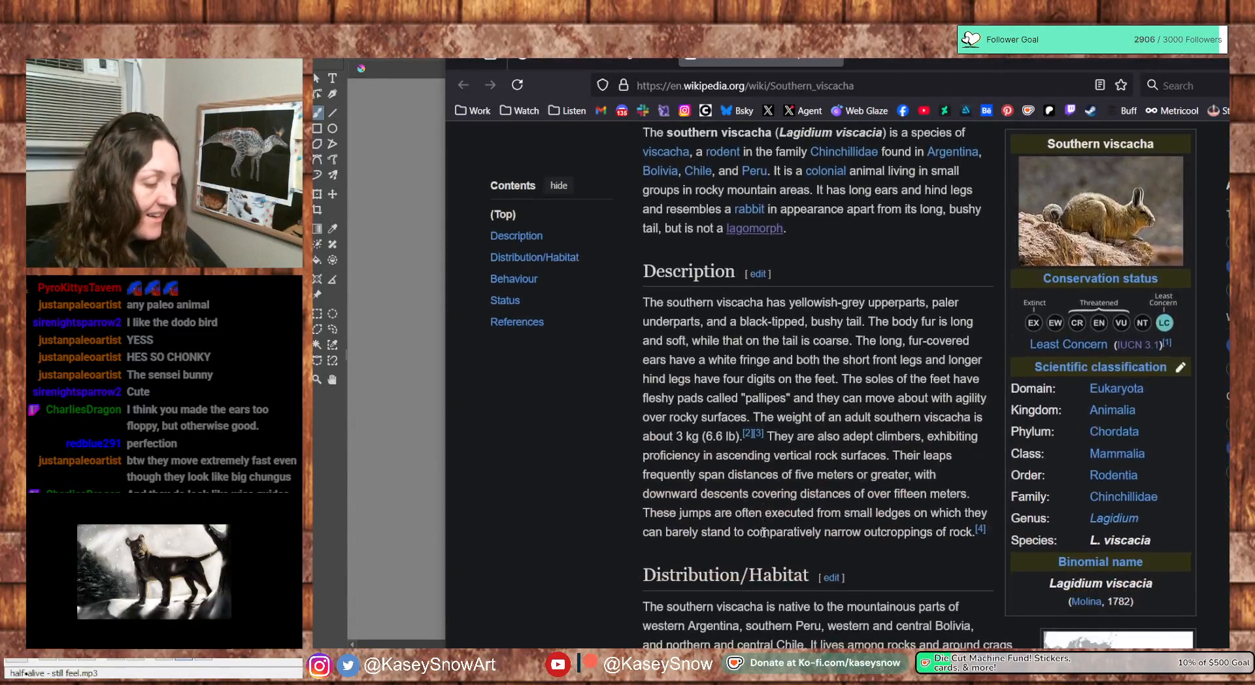
{"action": "scroll", "coordinate": [964, 465], "scroll_direction": "down", "scroll_amount": 5}
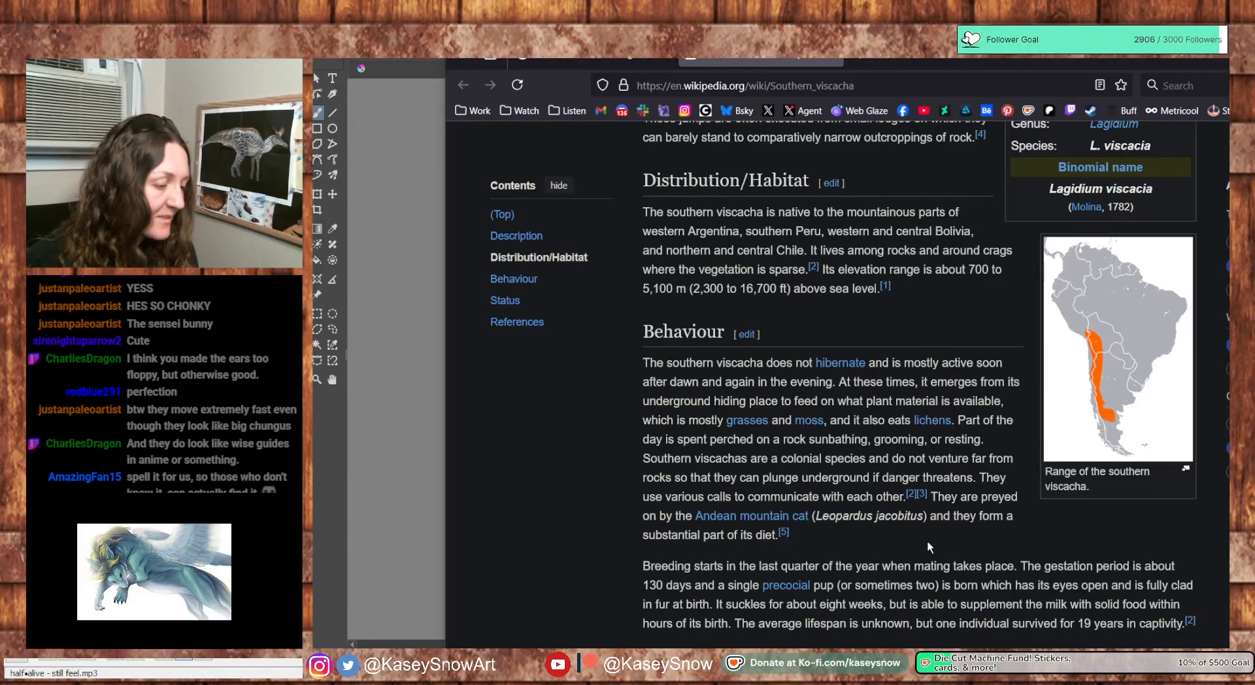
{"action": "scroll", "coordinate": [928, 544], "scroll_direction": "down", "scroll_amount": 2}
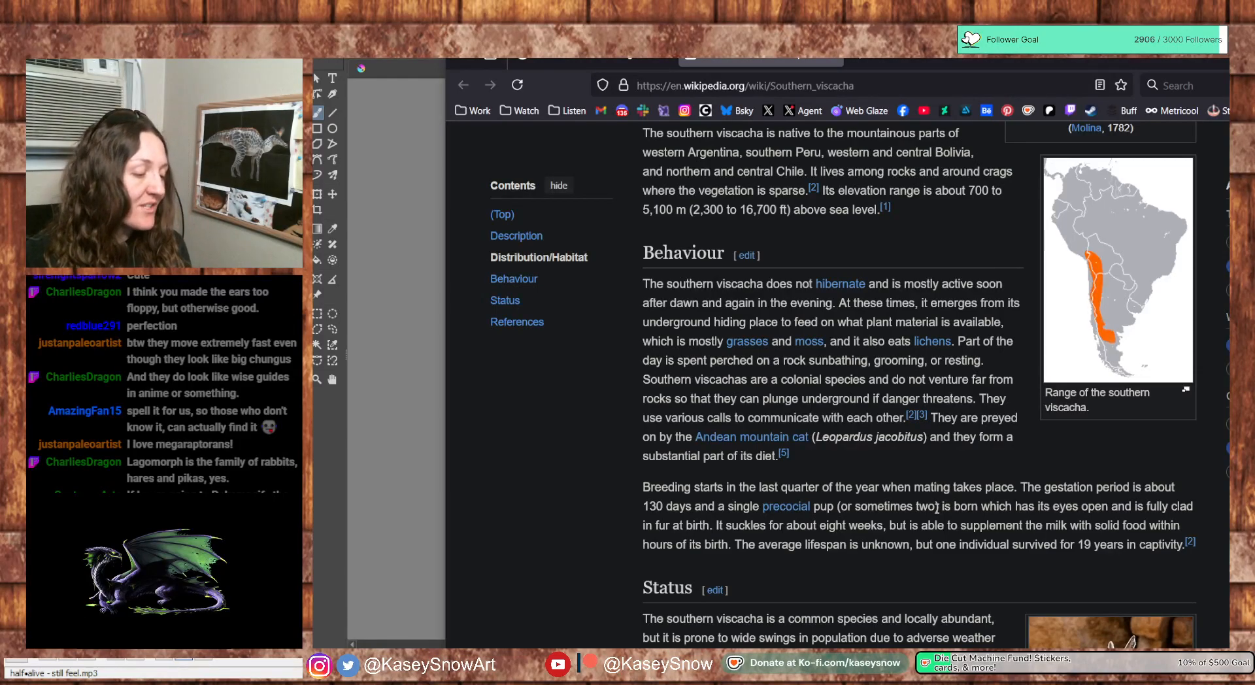
{"action": "mouse_move", "coordinate": [751, 438]}
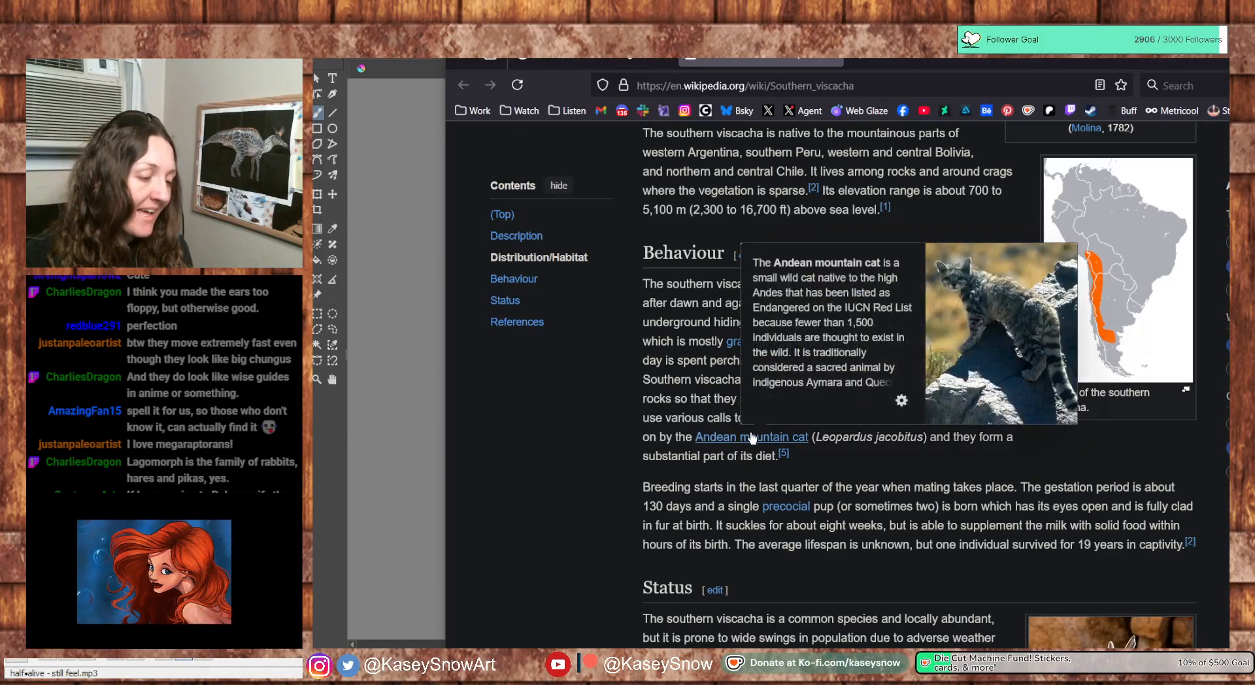
{"action": "scroll", "coordinate": [1006, 542], "scroll_direction": "down", "scroll_amount": 3}
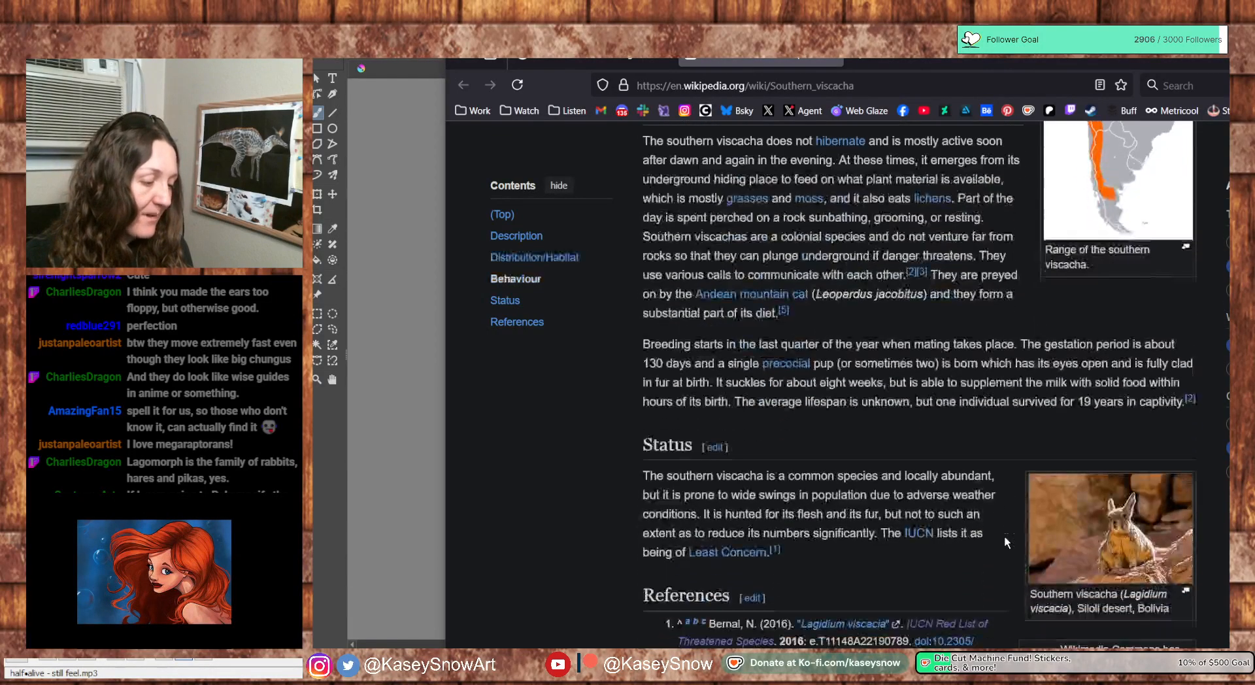
Open the Siloli desert viscacha photo at full size and examine its face and whiskers up close
{"action": "left_click", "coordinate": [1075, 509]}
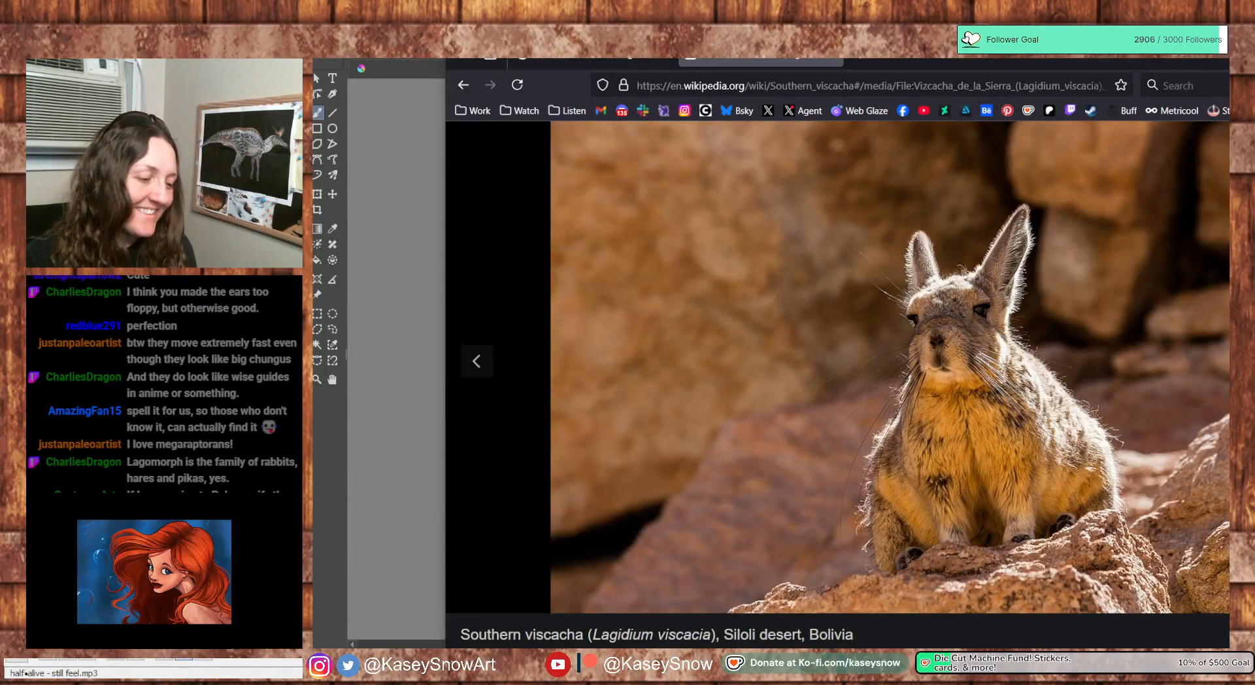
{"action": "left_click", "coordinate": [938, 371]}
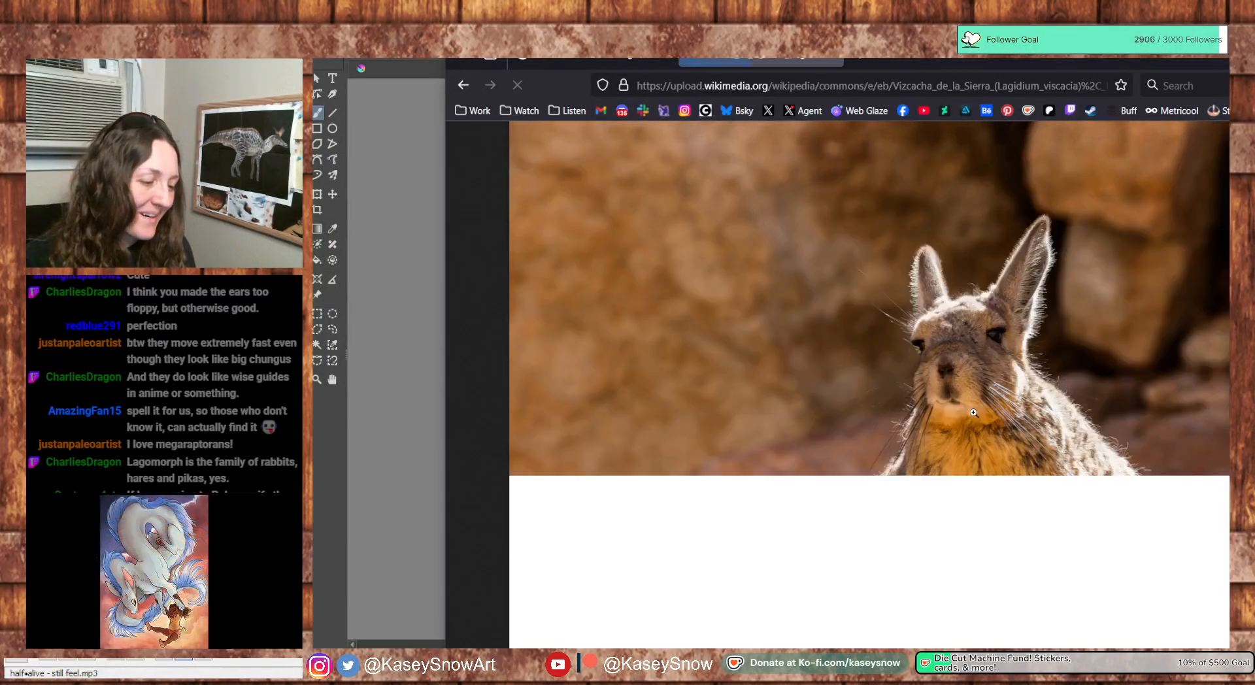
{"action": "left_click", "coordinate": [974, 413]}
{"action": "scroll", "coordinate": [860, 453], "scroll_direction": "up", "scroll_amount": 2}
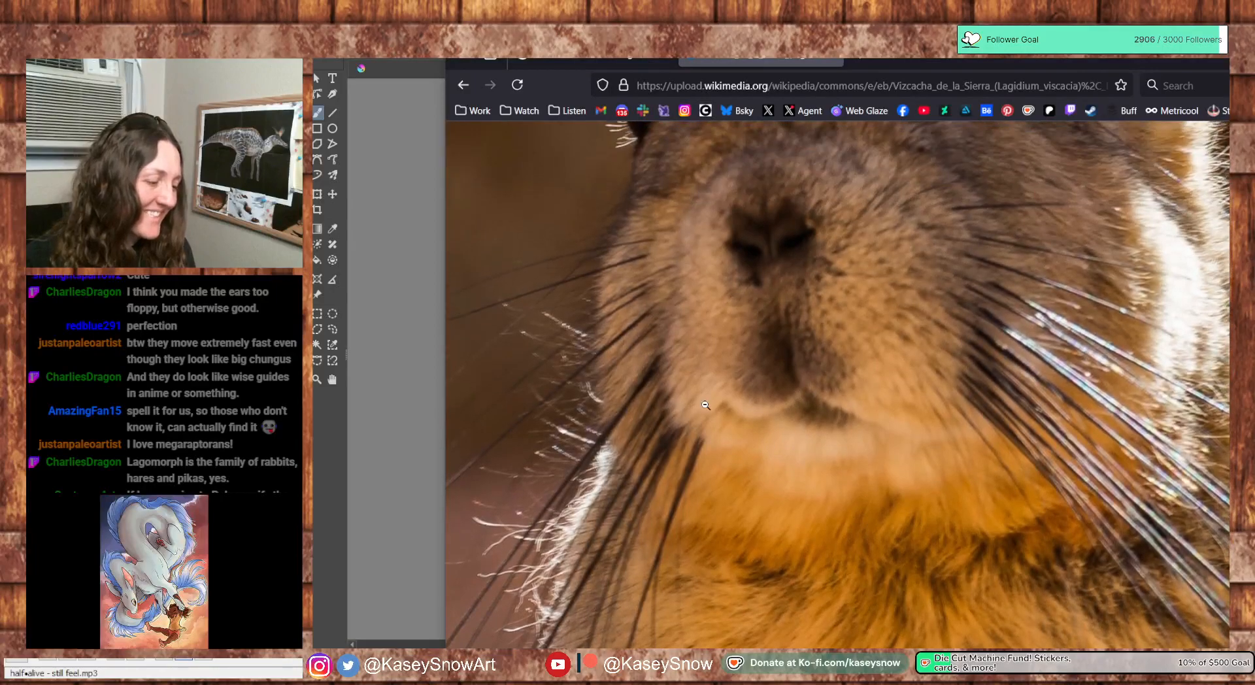
{"action": "scroll", "coordinate": [830, 431], "scroll_direction": "up", "scroll_amount": 4}
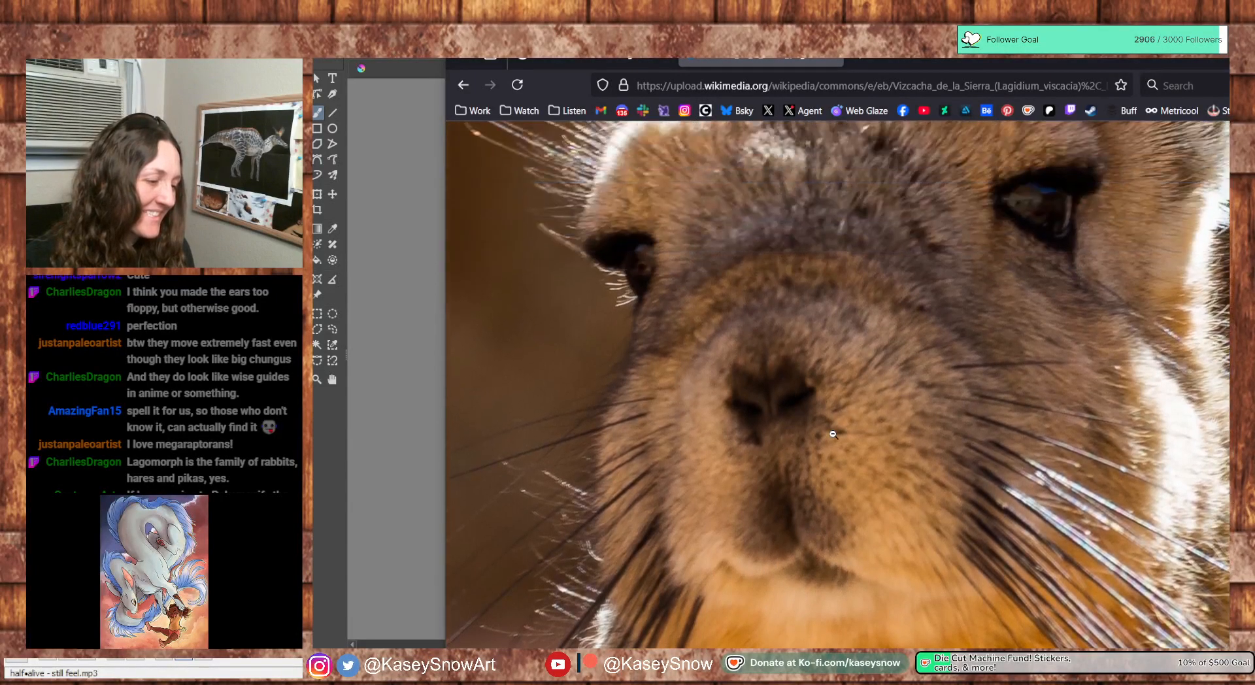
{"action": "left_click", "coordinate": [868, 436]}
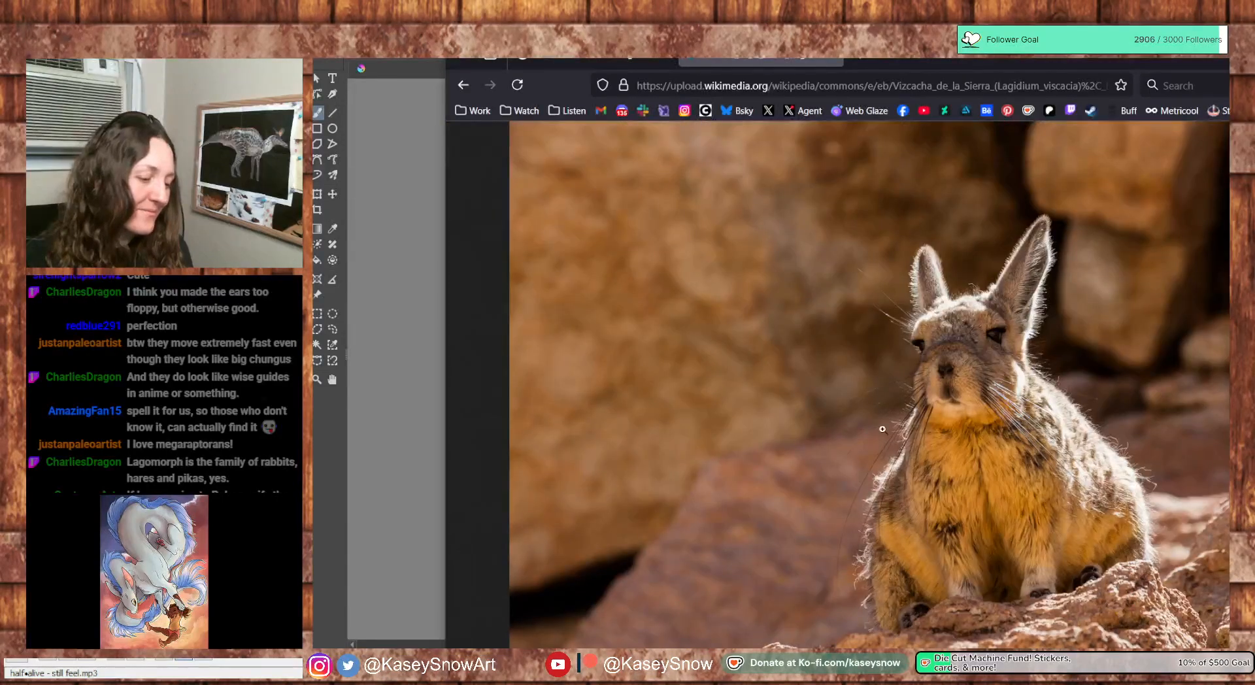
Close the photo tab, reopen the Wikipedia article from the image results, select its web address and switch back to Krita
{"action": "left_click", "coordinate": [830, 61]}
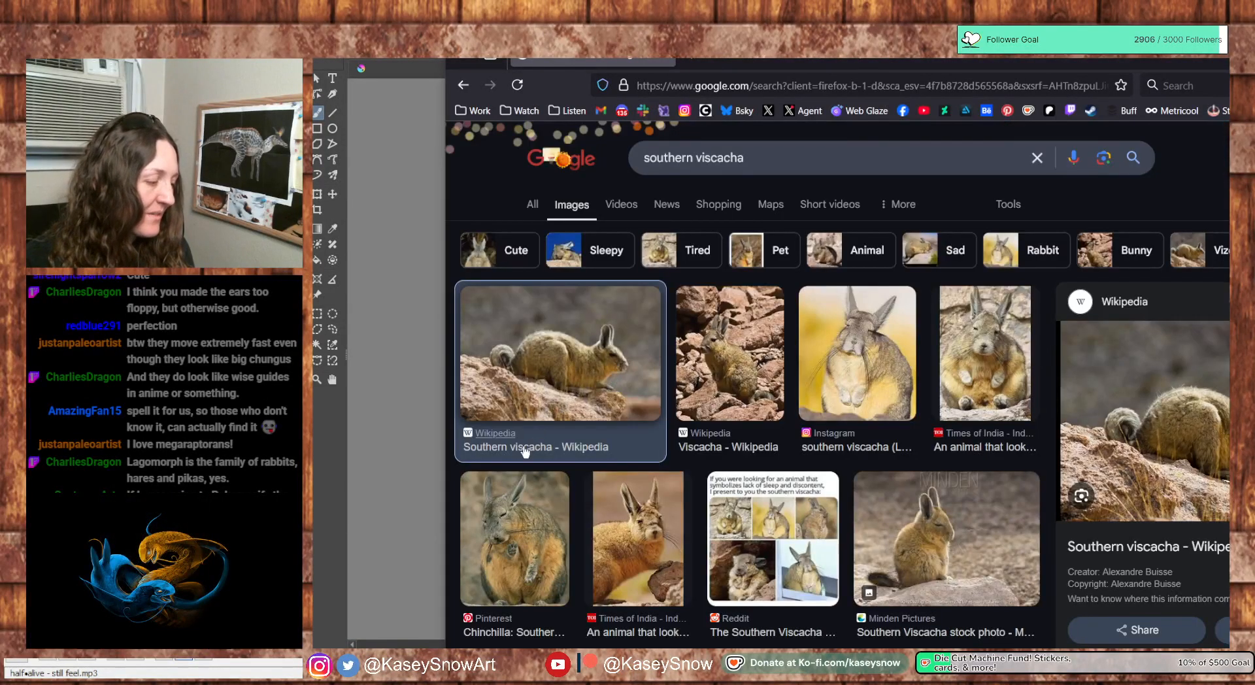
{"action": "left_click", "coordinate": [503, 432]}
{"action": "left_click", "coordinate": [691, 84]}
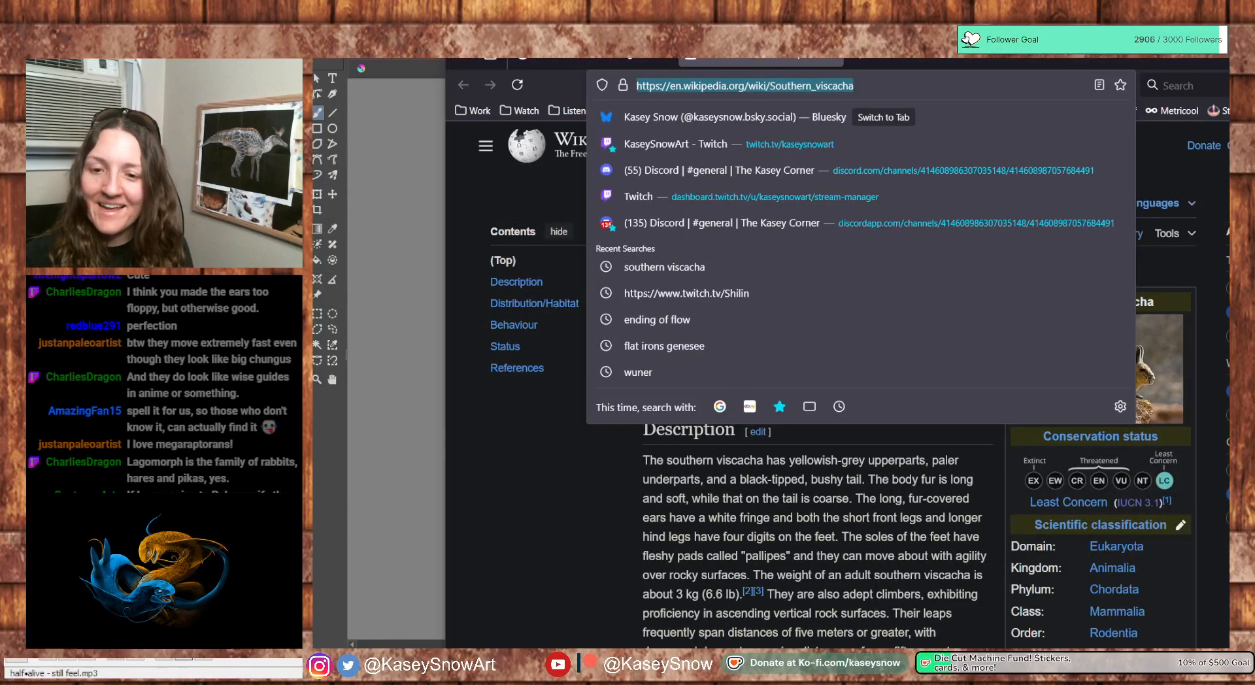
{"action": "key", "text": "alt+Tab"}
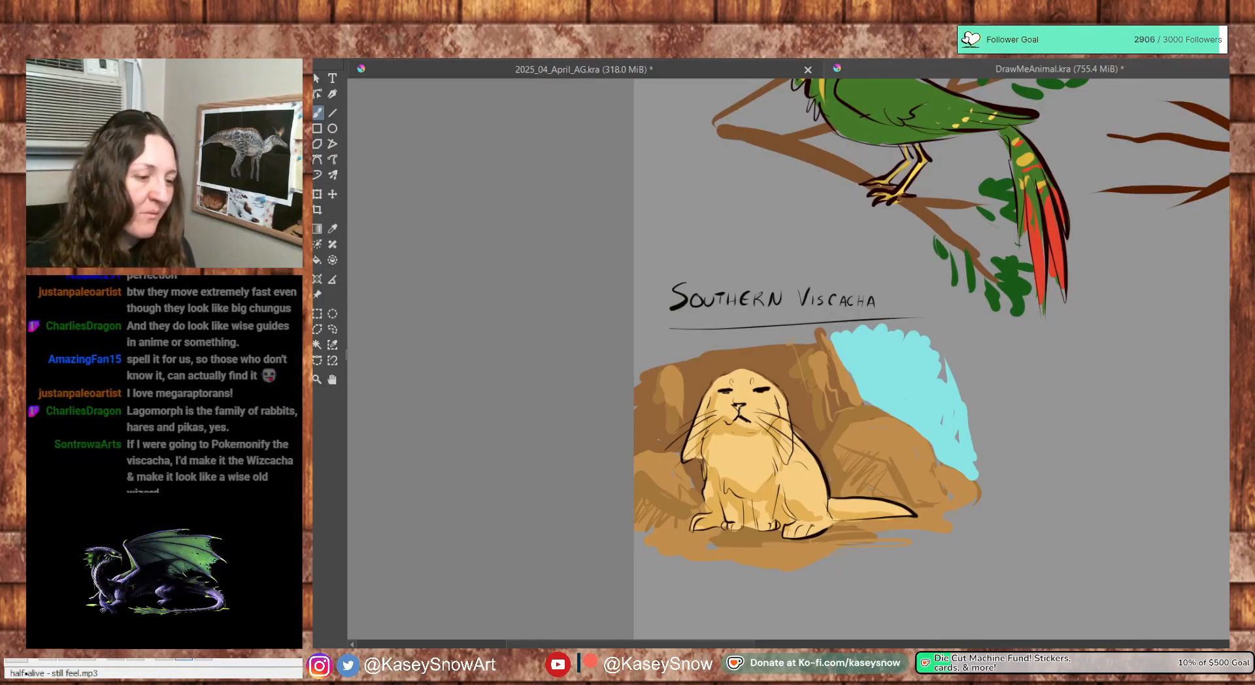
Save and close the Draw Me An Animal document, leaving the Art Gym instruments page open for drawing
{"action": "key", "text": "ctrl+s"}
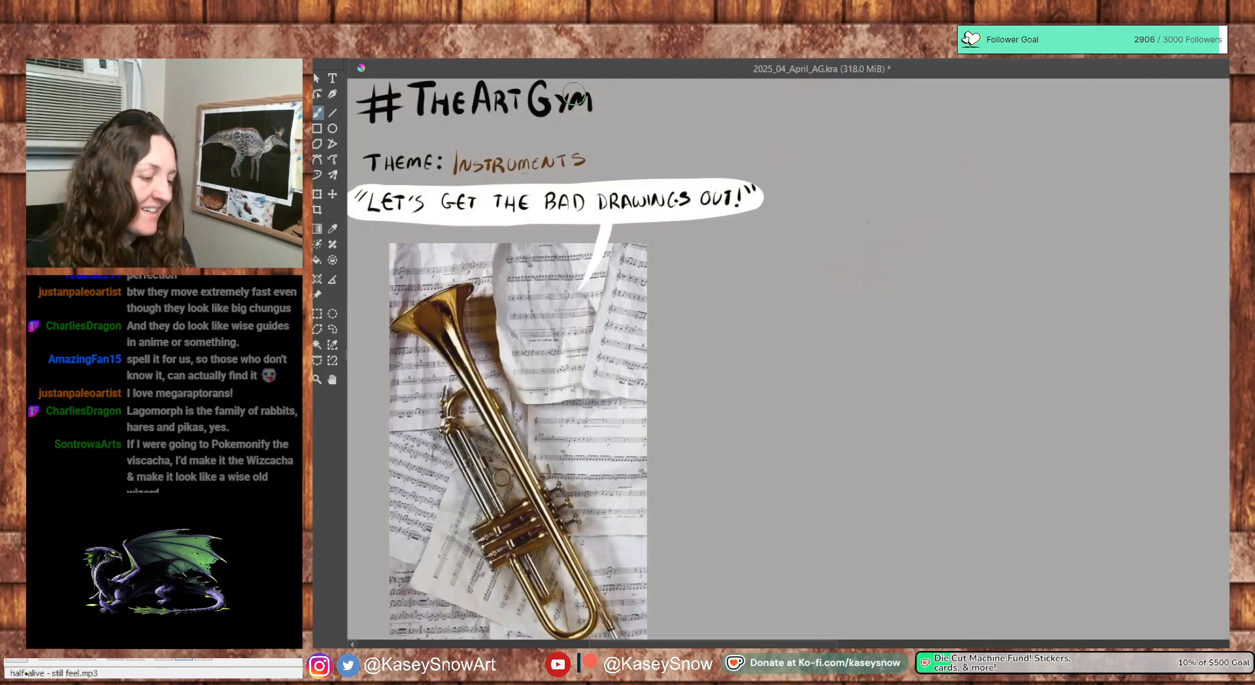
{"action": "key", "text": "ctrl+w"}
{"action": "left_click_drag", "start_coordinate": [1045, 246], "coordinate": [1089, 276]}
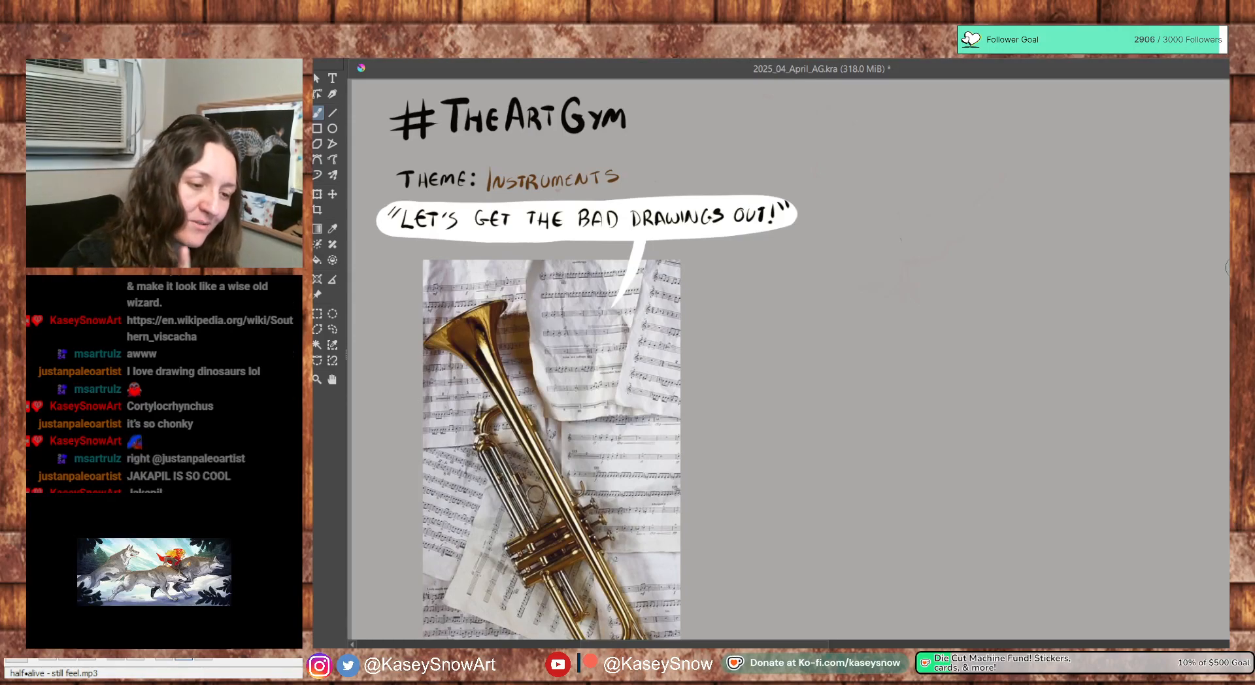
Undo the stray test stroke and reduce the brush size for sketching in the empty space beside the trumpet photo
{"action": "mouse_move", "coordinate": [1002, 406]}
{"action": "left_mouse_down"}
{"action": "mouse_move", "coordinate": [945, 481]}
{"action": "mouse_move", "coordinate": [1065, 592]}
{"action": "left_mouse_up"}
{"action": "key", "text": "ctrl+z"}
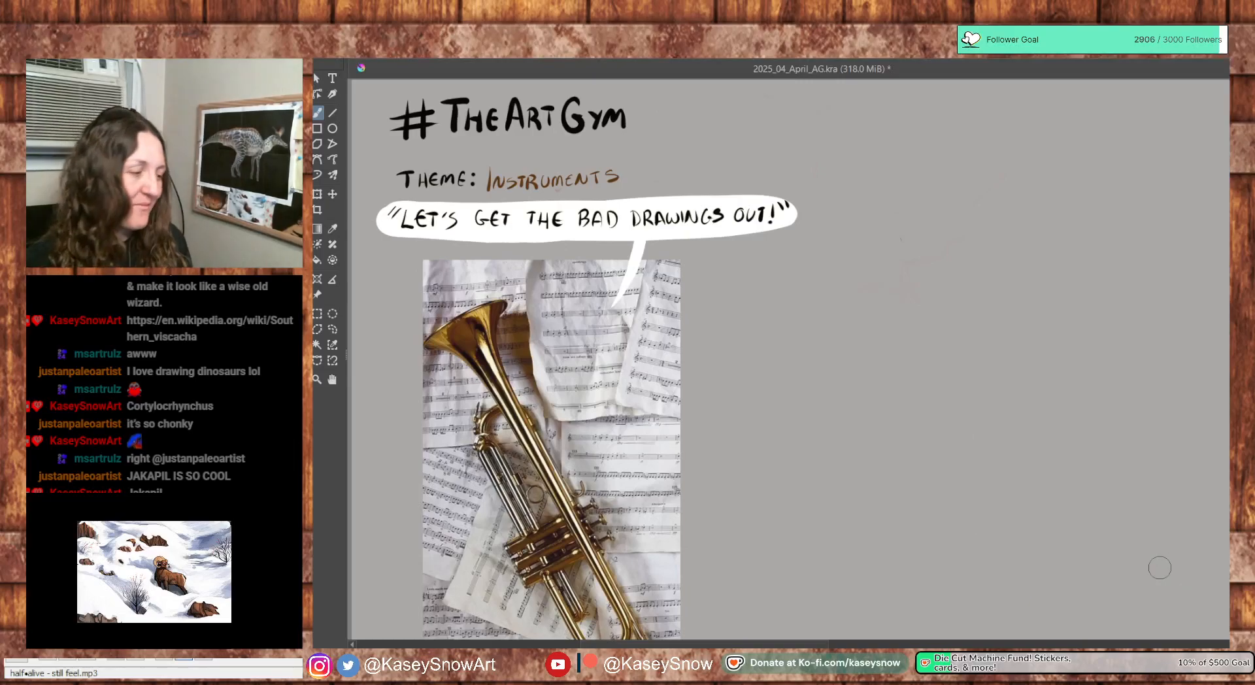
{"action": "left_click_drag", "start_coordinate": [1082, 490], "coordinate": [1097, 441]}
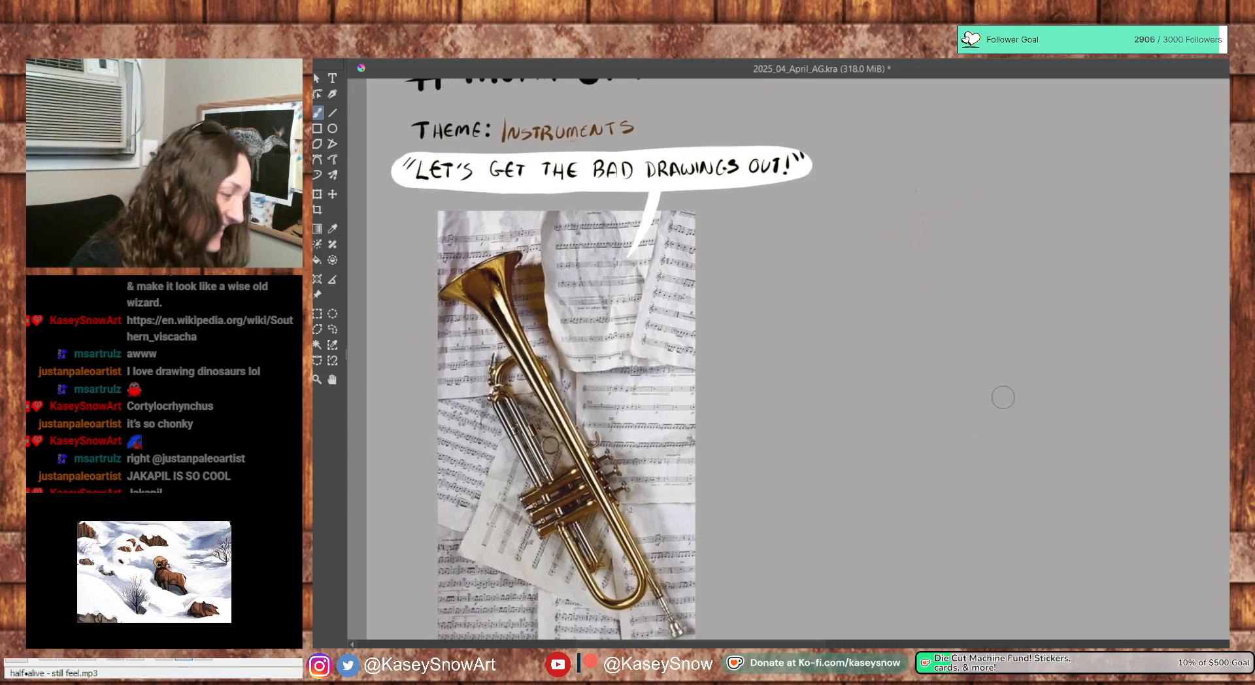
{"action": "key", "text": "bracketleft"}
{"action": "key", "text": "bracketleft"}
{"action": "key", "text": "bracketleft"}
{"action": "key", "text": "bracketleft"}
{"action": "key", "text": "bracketleft"}
{"action": "key", "text": "bracketleft"}
{"action": "key", "text": "bracketleft"}
{"action": "key", "text": "bracketleft"}
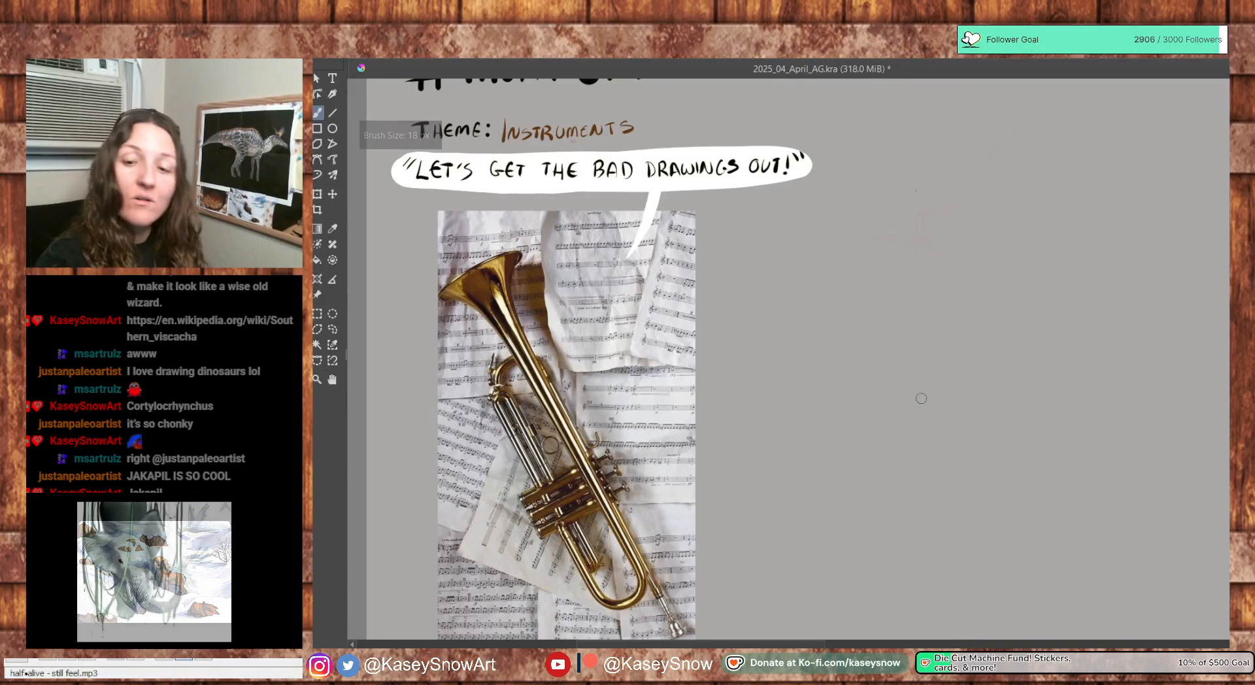
{"action": "left_click_drag", "start_coordinate": [908, 355], "coordinate": [887, 353]}
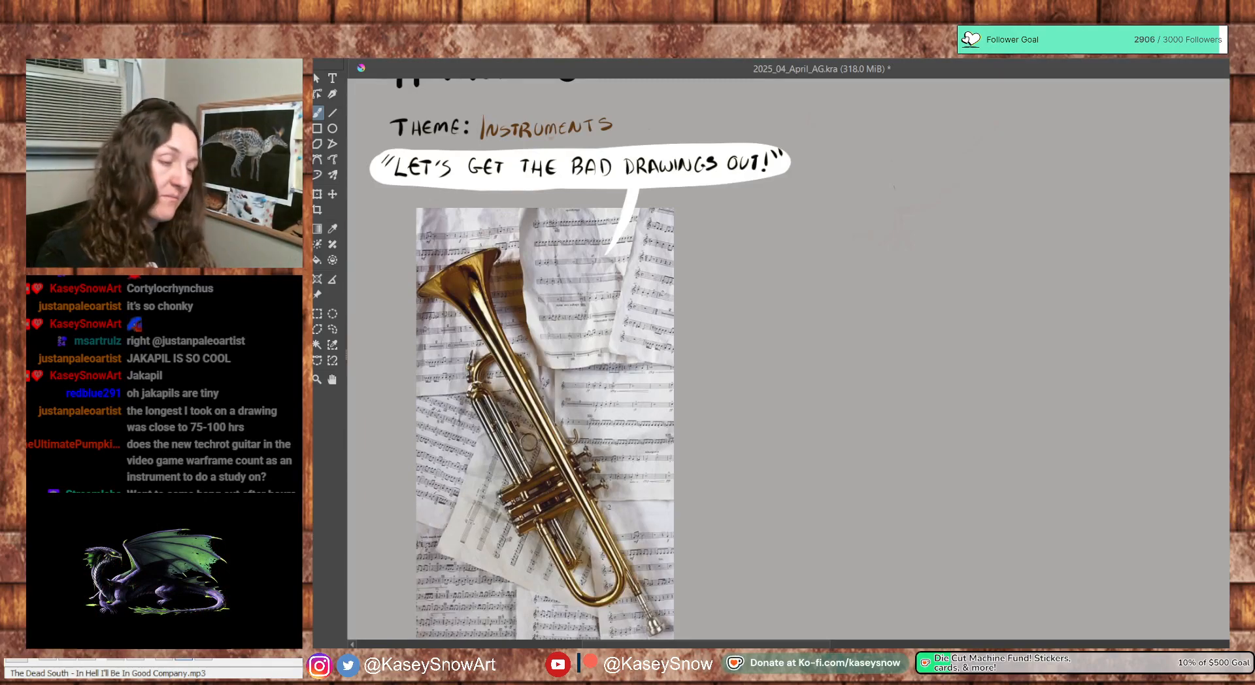
Sketch the trumpet's bell beside the photo, with a tilted curved rim and the beginnings of its tapering sides
{"action": "left_click_drag", "start_coordinate": [980, 517], "coordinate": [960, 493]}
{"action": "left_click_drag", "start_coordinate": [713, 260], "coordinate": [784, 221]}
{"action": "key", "text": "ctrl+z"}
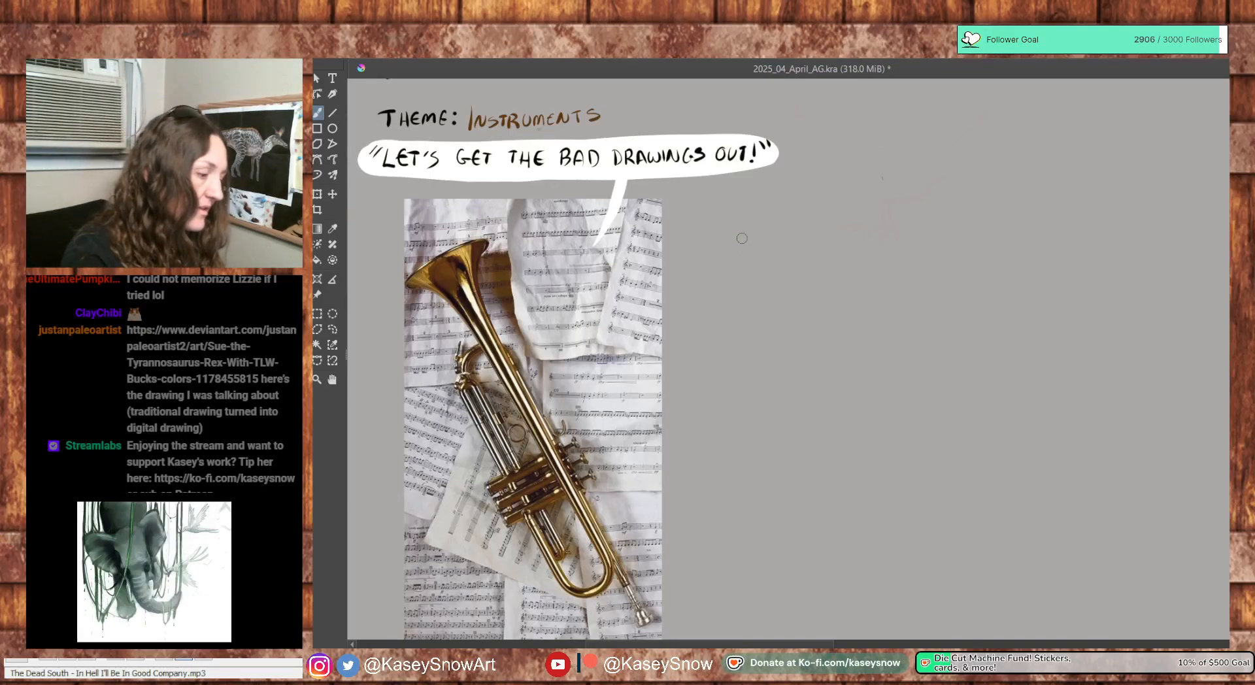
{"action": "mouse_move", "coordinate": [697, 259]}
{"action": "left_mouse_down"}
{"action": "mouse_move", "coordinate": [731, 284]}
{"action": "mouse_move", "coordinate": [769, 245]}
{"action": "left_mouse_up"}
{"action": "left_click_drag", "start_coordinate": [690, 271], "coordinate": [770, 217]}
{"action": "left_click_drag", "start_coordinate": [714, 246], "coordinate": [770, 216]}
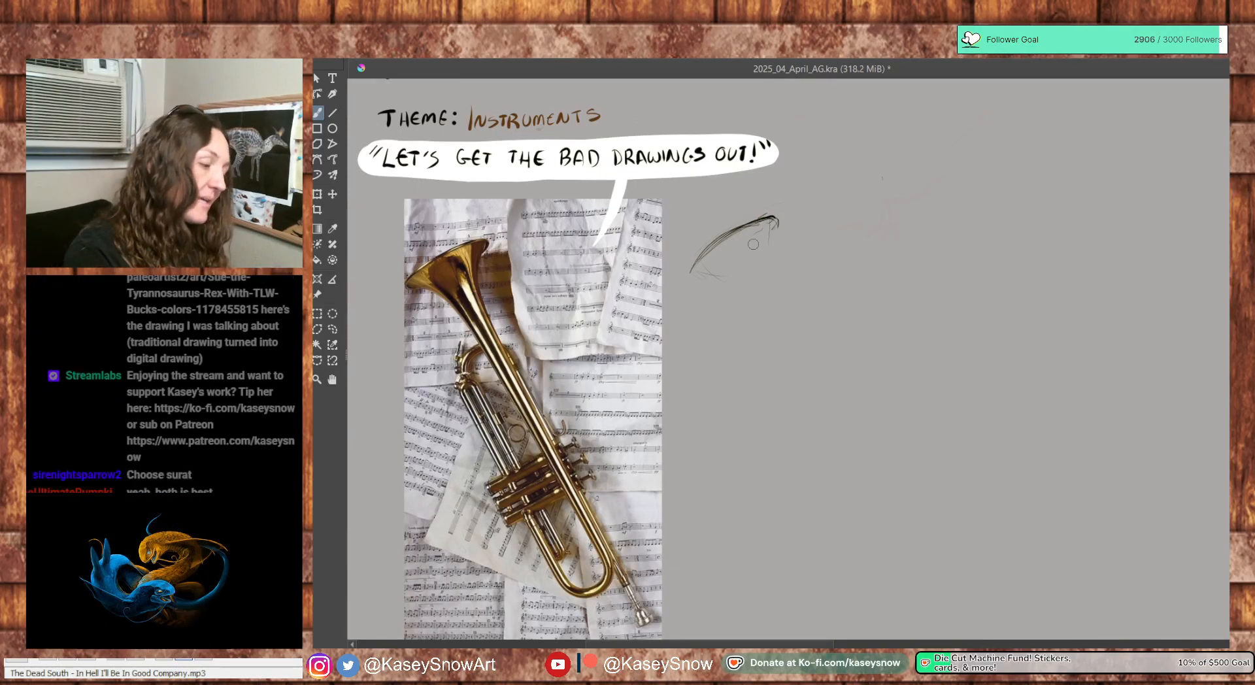
{"action": "left_click_drag", "start_coordinate": [768, 222], "coordinate": [693, 270]}
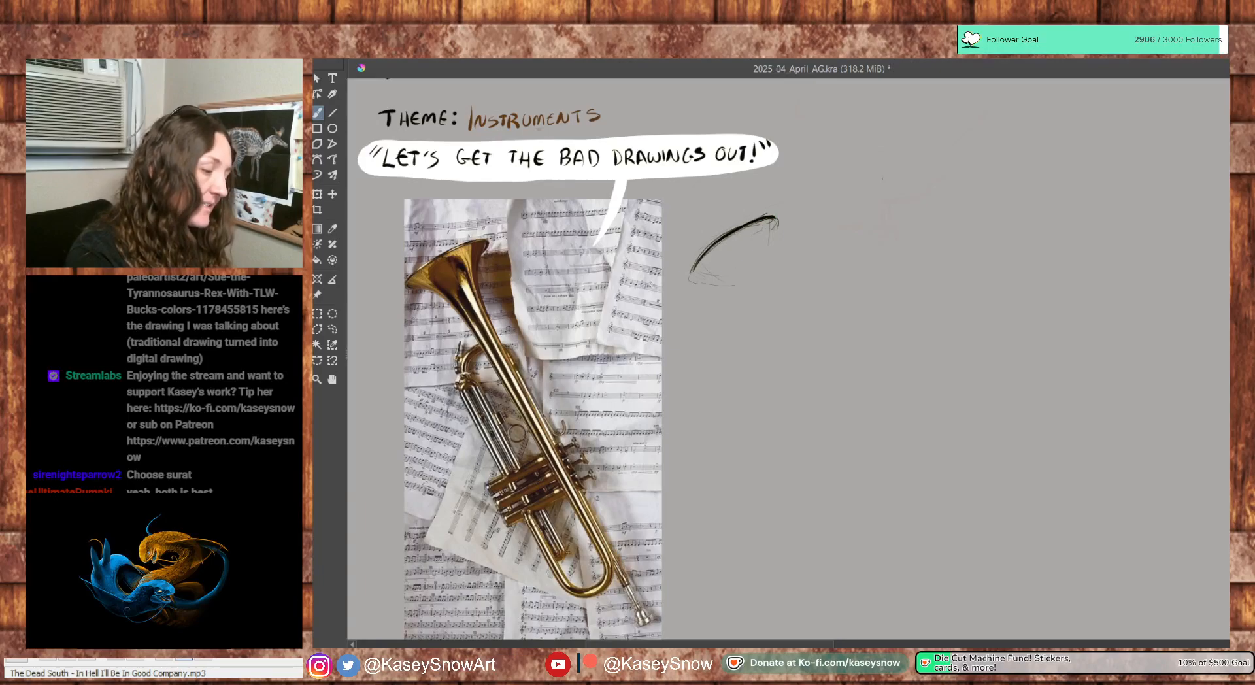
{"action": "left_click_drag", "start_coordinate": [776, 226], "coordinate": [773, 281]}
{"action": "left_click_drag", "start_coordinate": [734, 302], "coordinate": [759, 328]}
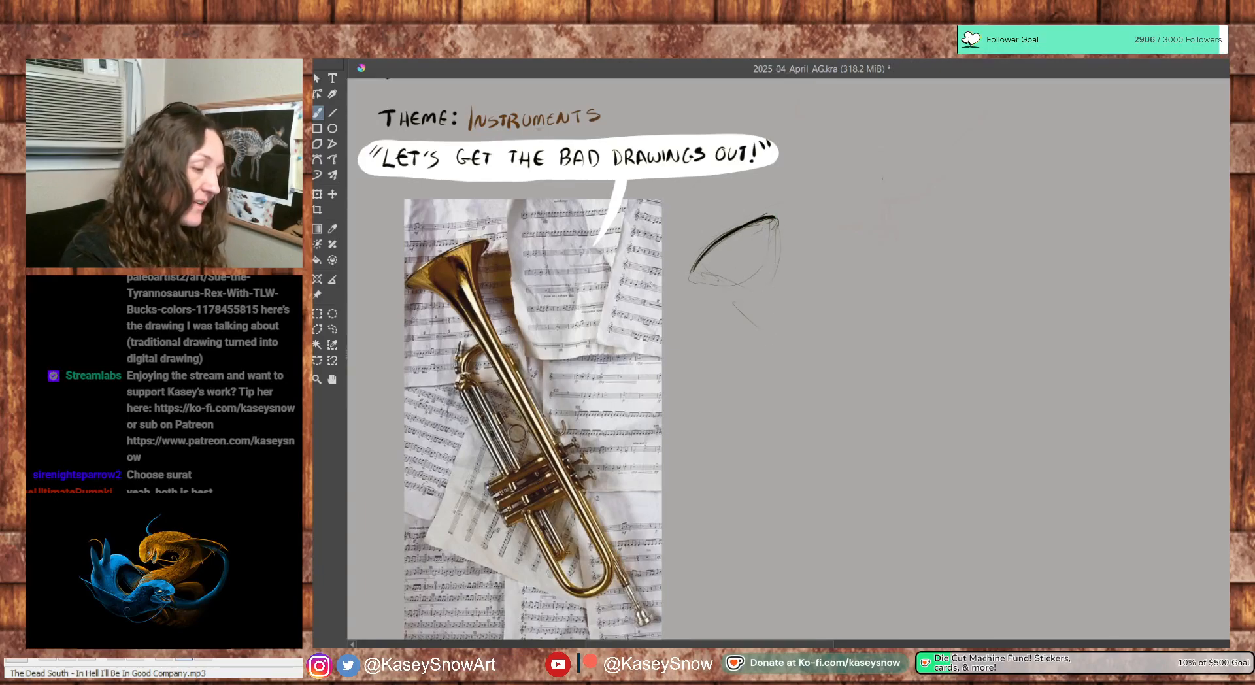
{"action": "left_click_drag", "start_coordinate": [715, 276], "coordinate": [756, 305]}
Sketch the long tube tapering diagonally down from the bell to its closed lower end, and darken the bell's flaring sides
{"action": "left_click_drag", "start_coordinate": [776, 234], "coordinate": [787, 310]}
{"action": "left_click_drag", "start_coordinate": [775, 236], "coordinate": [825, 391]}
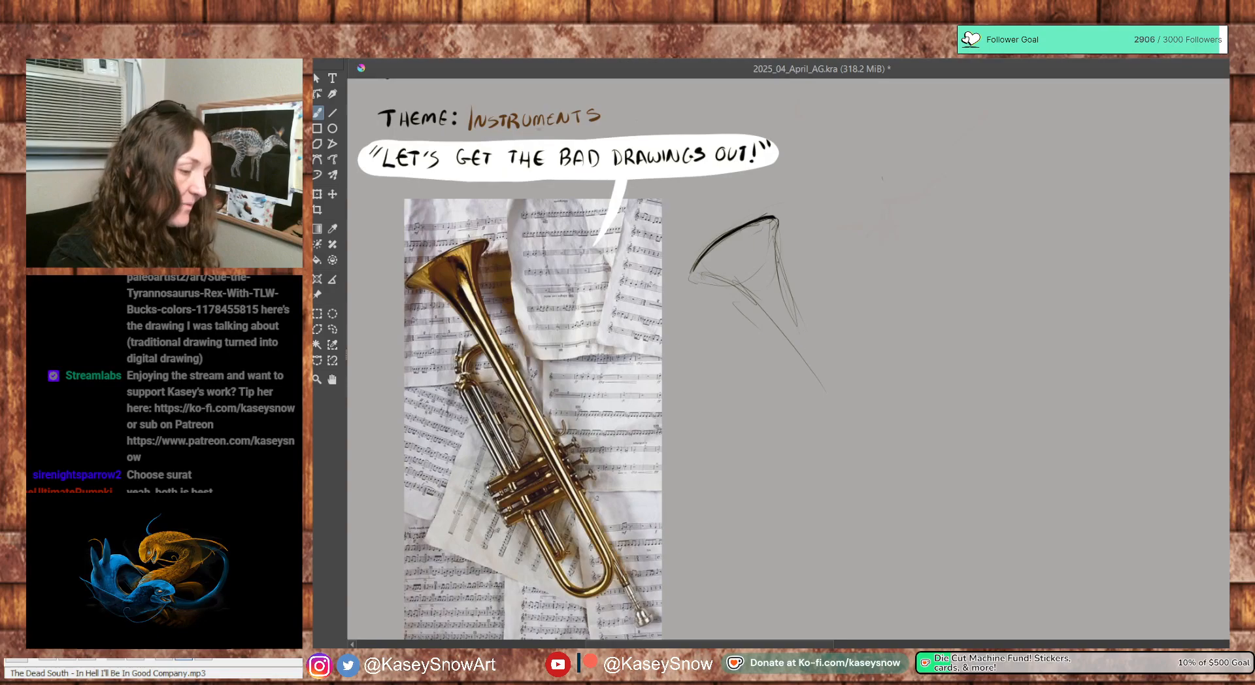
{"action": "left_click_drag", "start_coordinate": [778, 269], "coordinate": [868, 432]}
{"action": "left_click_drag", "start_coordinate": [762, 316], "coordinate": [866, 463]}
{"action": "left_click_drag", "start_coordinate": [801, 327], "coordinate": [914, 490]}
{"action": "left_click_drag", "start_coordinate": [822, 392], "coordinate": [921, 525]}
{"action": "left_click_drag", "start_coordinate": [837, 387], "coordinate": [932, 516]}
{"action": "left_click_drag", "start_coordinate": [892, 471], "coordinate": [956, 555]}
{"action": "left_click_drag", "start_coordinate": [900, 500], "coordinate": [959, 578]}
{"action": "mouse_move", "coordinate": [947, 531]}
{"action": "left_mouse_down"}
{"action": "mouse_move", "coordinate": [981, 573]}
{"action": "mouse_move", "coordinate": [954, 541]}
{"action": "left_mouse_up"}
{"action": "left_click_drag", "start_coordinate": [928, 521], "coordinate": [948, 542]}
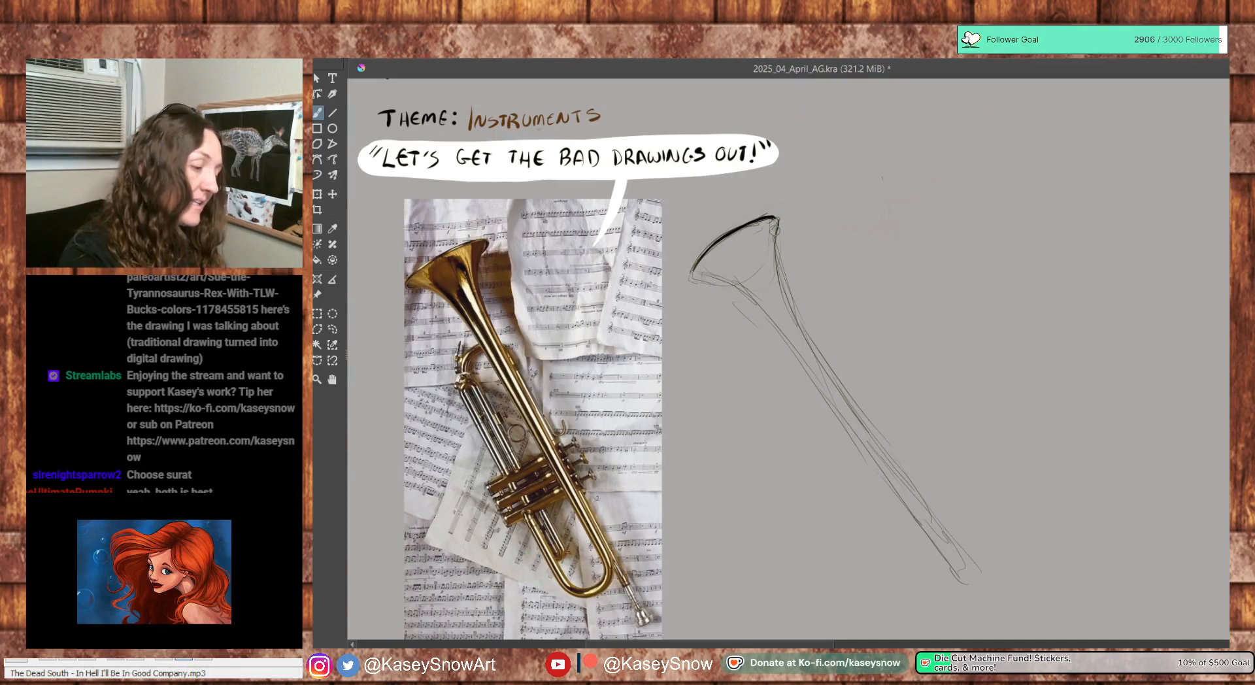
{"action": "left_click_drag", "start_coordinate": [696, 280], "coordinate": [765, 315]}
{"action": "mouse_move", "coordinate": [776, 230]}
{"action": "left_mouse_down"}
{"action": "mouse_move", "coordinate": [781, 294]}
{"action": "mouse_move", "coordinate": [833, 374]}
{"action": "left_mouse_up"}
{"action": "left_click_drag", "start_coordinate": [987, 443], "coordinate": [1045, 546]}
{"action": "mouse_move", "coordinate": [821, 221]}
{"action": "left_mouse_down"}
{"action": "mouse_move", "coordinate": [845, 198]}
{"action": "mouse_move", "coordinate": [836, 224]}
{"action": "left_mouse_up"}
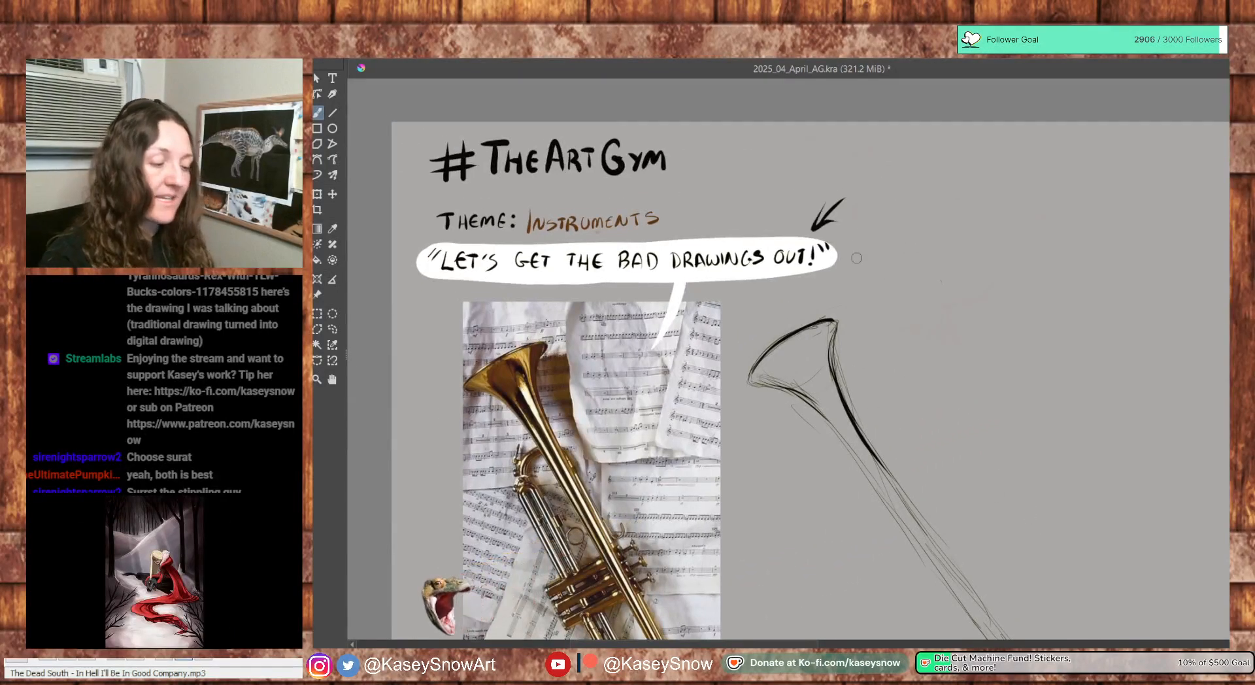
{"action": "key", "text": "ctrl+z"}
{"action": "key", "text": "ctrl+z"}
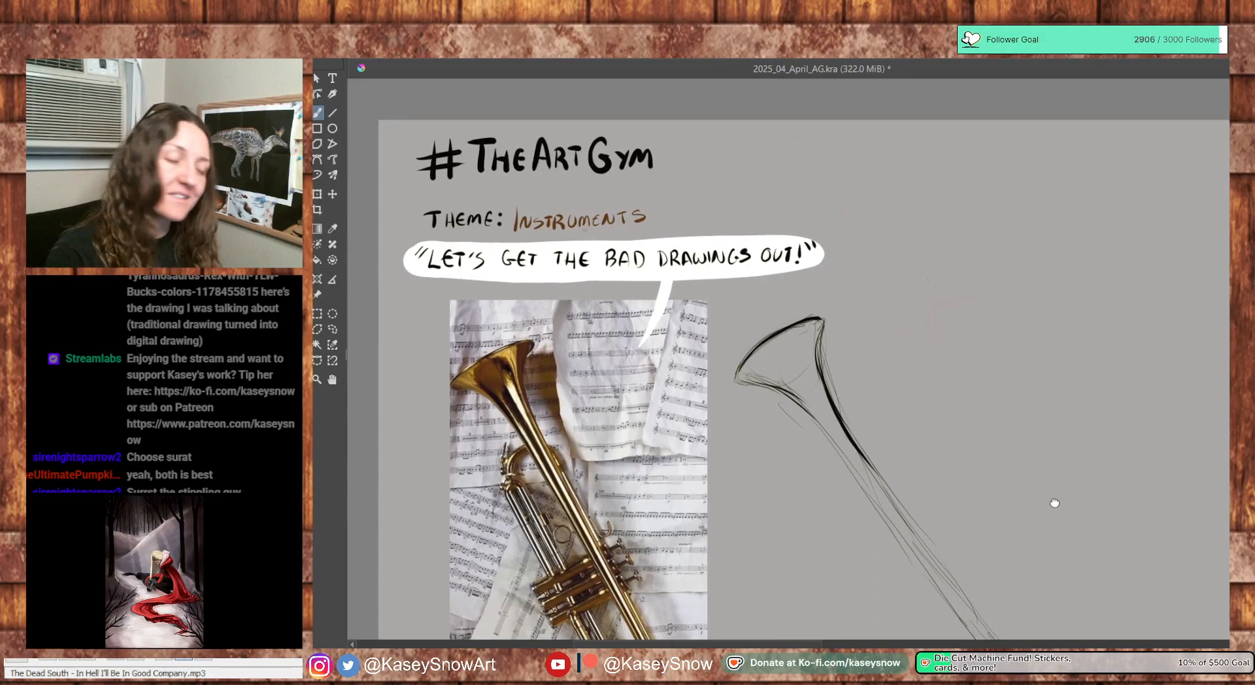
{"action": "left_click_drag", "start_coordinate": [1058, 507], "coordinate": [987, 406]}
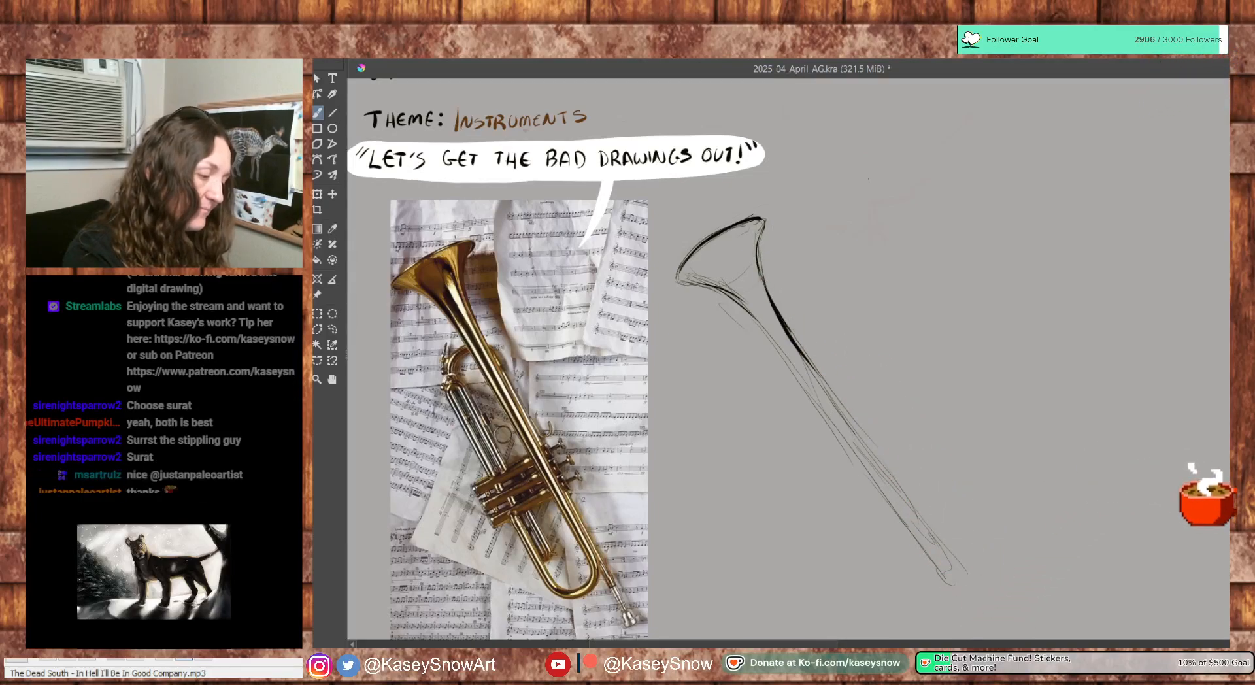
Reinforce both long edges of the trumpet's tube with darker strokes from below the bell down to the lower end
{"action": "left_click_drag", "start_coordinate": [856, 357], "coordinate": [848, 341]}
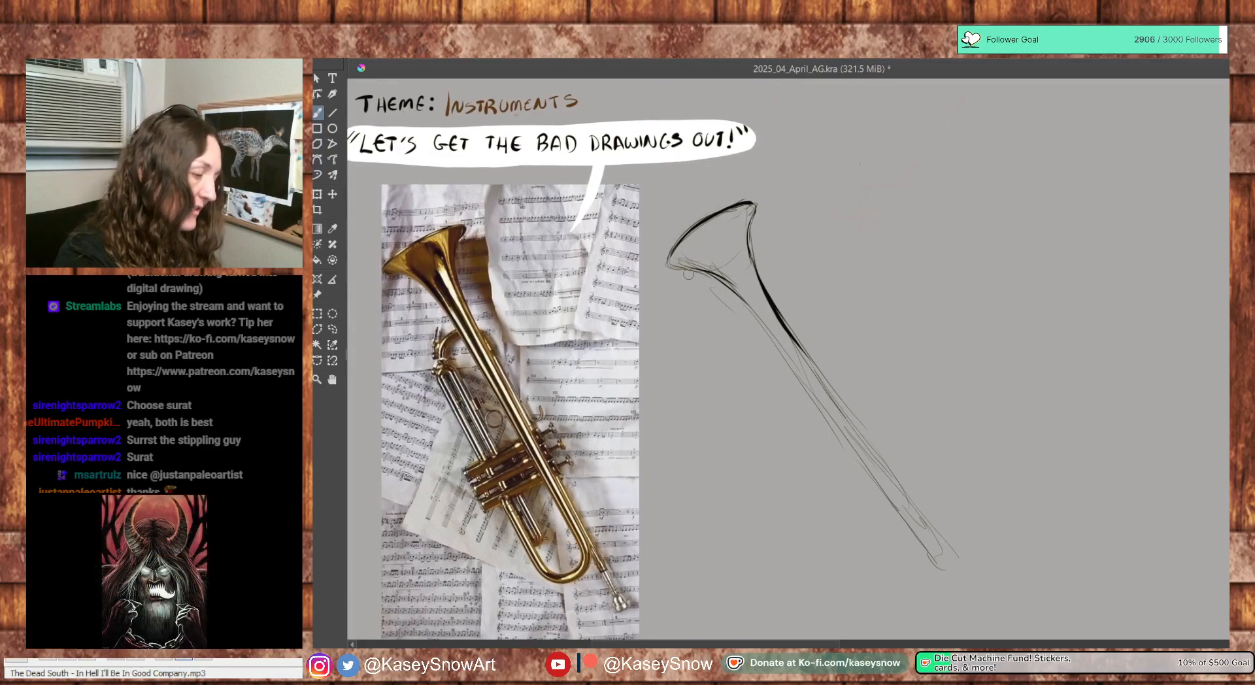
{"action": "left_click_drag", "start_coordinate": [766, 329], "coordinate": [814, 395]}
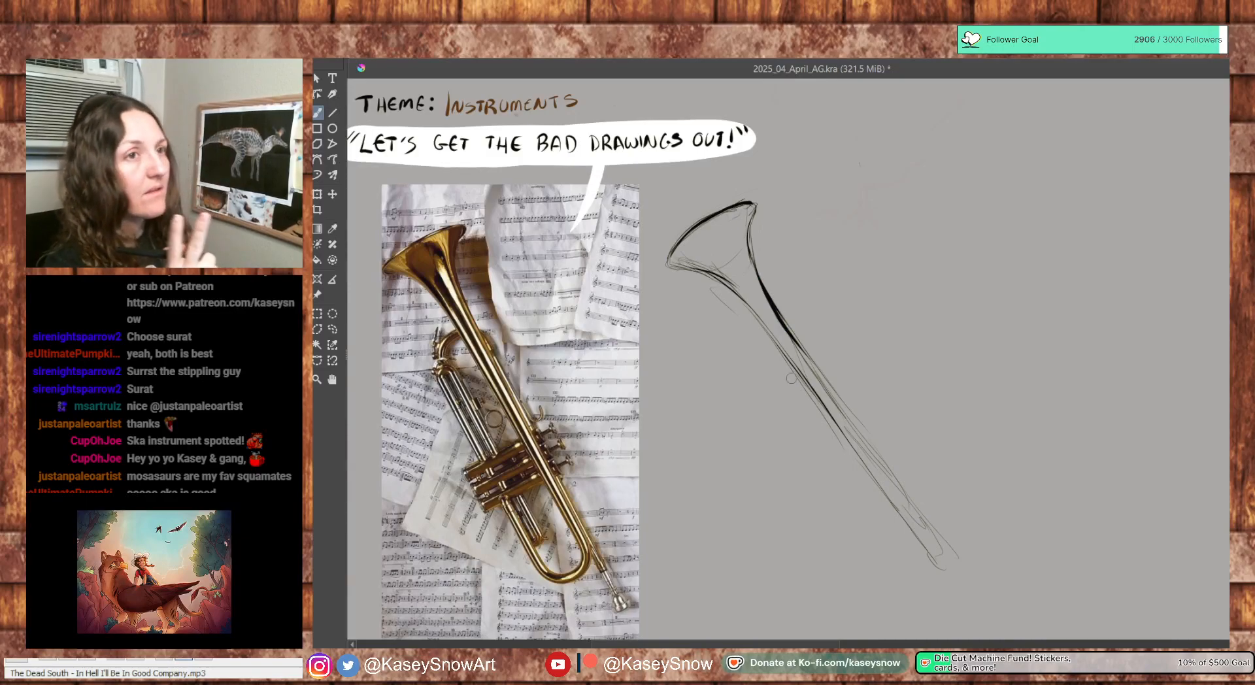
{"action": "mouse_move", "coordinate": [777, 301]}
{"action": "left_mouse_down"}
{"action": "mouse_move", "coordinate": [827, 363]}
{"action": "mouse_move", "coordinate": [850, 425]}
{"action": "mouse_move", "coordinate": [826, 393]}
{"action": "left_mouse_up"}
{"action": "left_click_drag", "start_coordinate": [797, 347], "coordinate": [867, 443]}
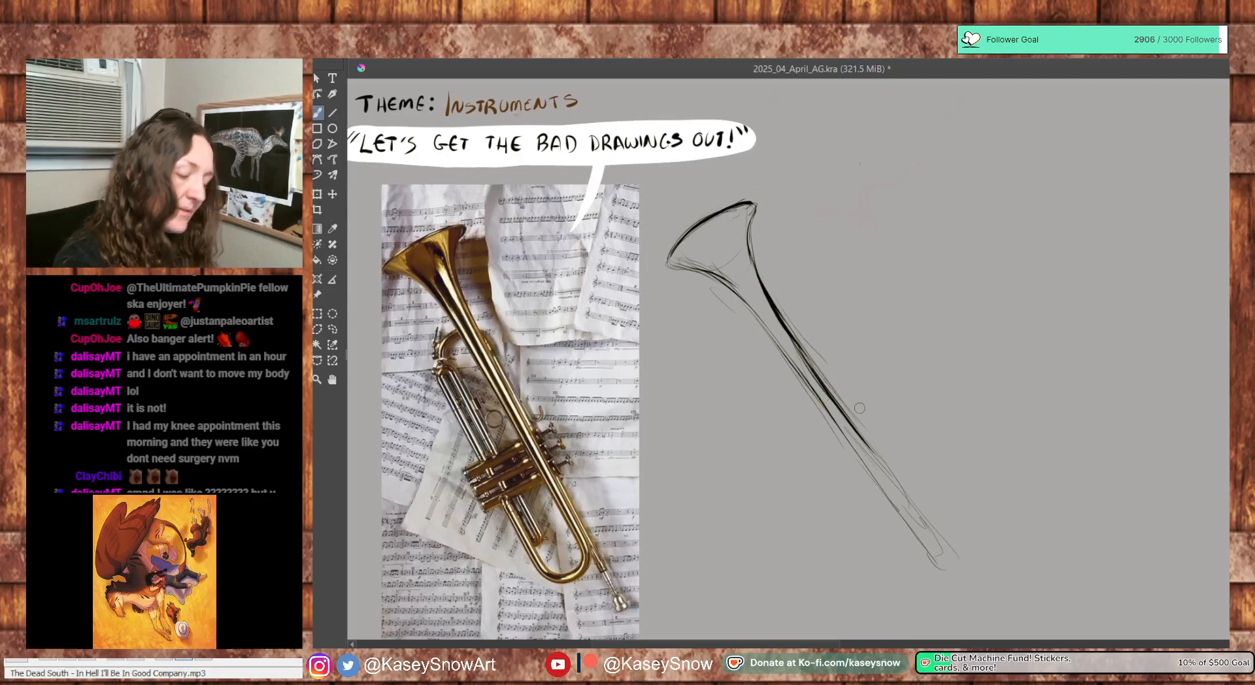
{"action": "left_click_drag", "start_coordinate": [789, 336], "coordinate": [817, 387]}
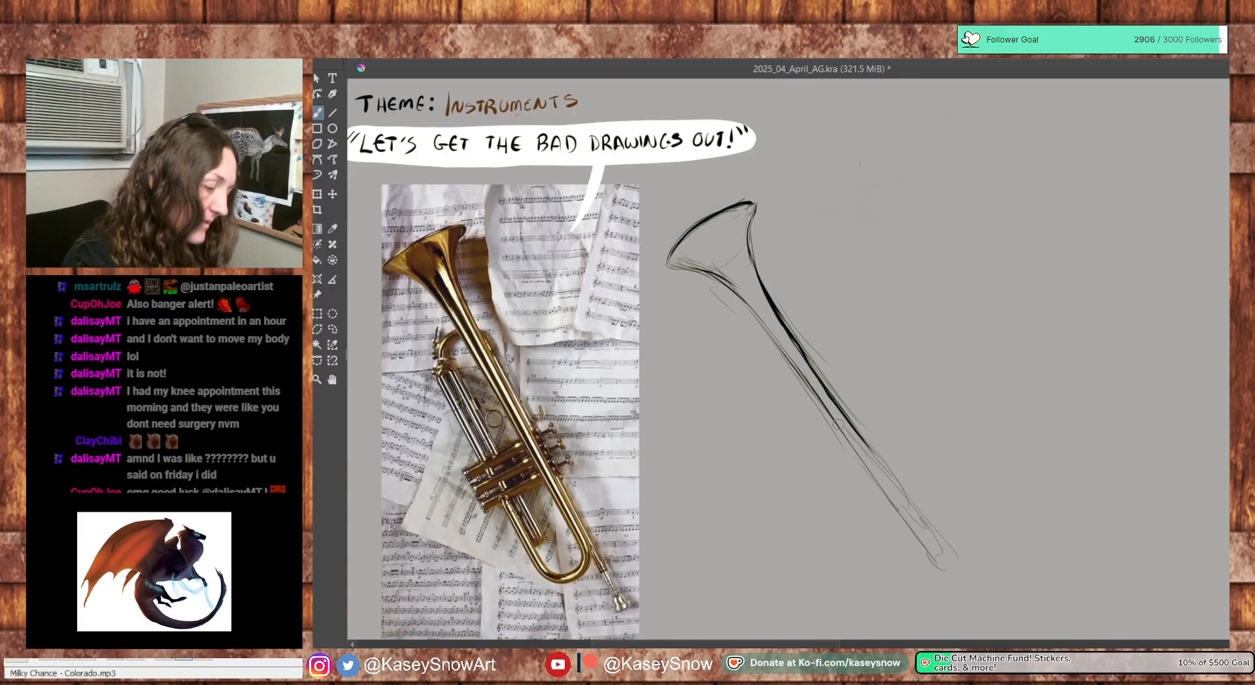
{"action": "mouse_move", "coordinate": [840, 437]}
{"action": "left_mouse_down"}
{"action": "mouse_move", "coordinate": [921, 535]}
{"action": "mouse_move", "coordinate": [917, 502]}
{"action": "mouse_move", "coordinate": [949, 545]}
{"action": "left_mouse_up"}
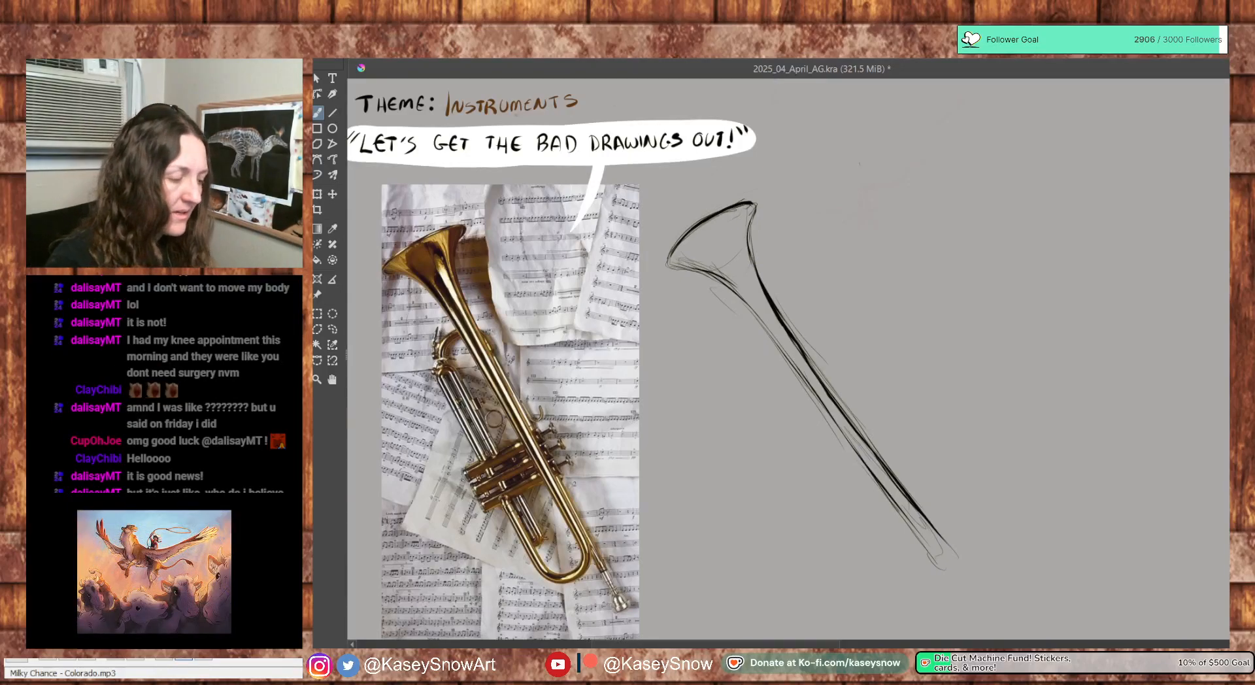
{"action": "left_click_drag", "start_coordinate": [912, 494], "coordinate": [952, 554]}
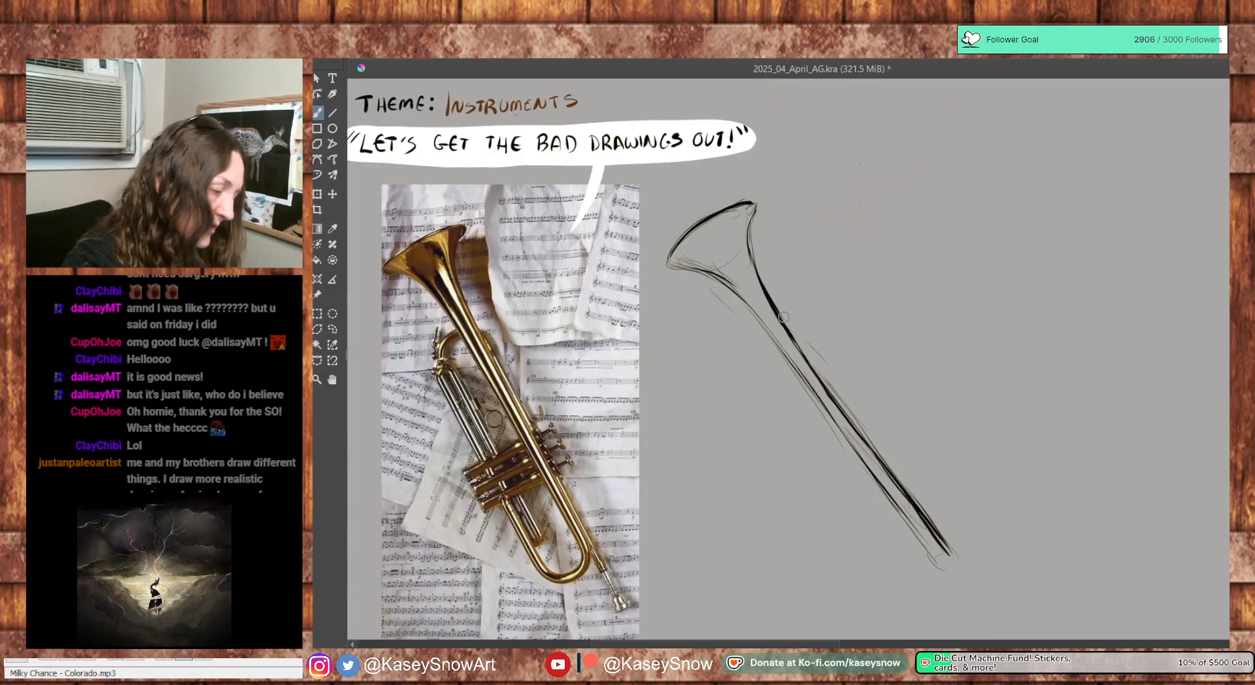
Clean up the doubled lines along the tube and restate its lower-left edge, undoing the last stroke
{"action": "left_click_drag", "start_coordinate": [860, 420], "coordinate": [959, 555]}
{"action": "left_click_drag", "start_coordinate": [808, 358], "coordinate": [915, 521]}
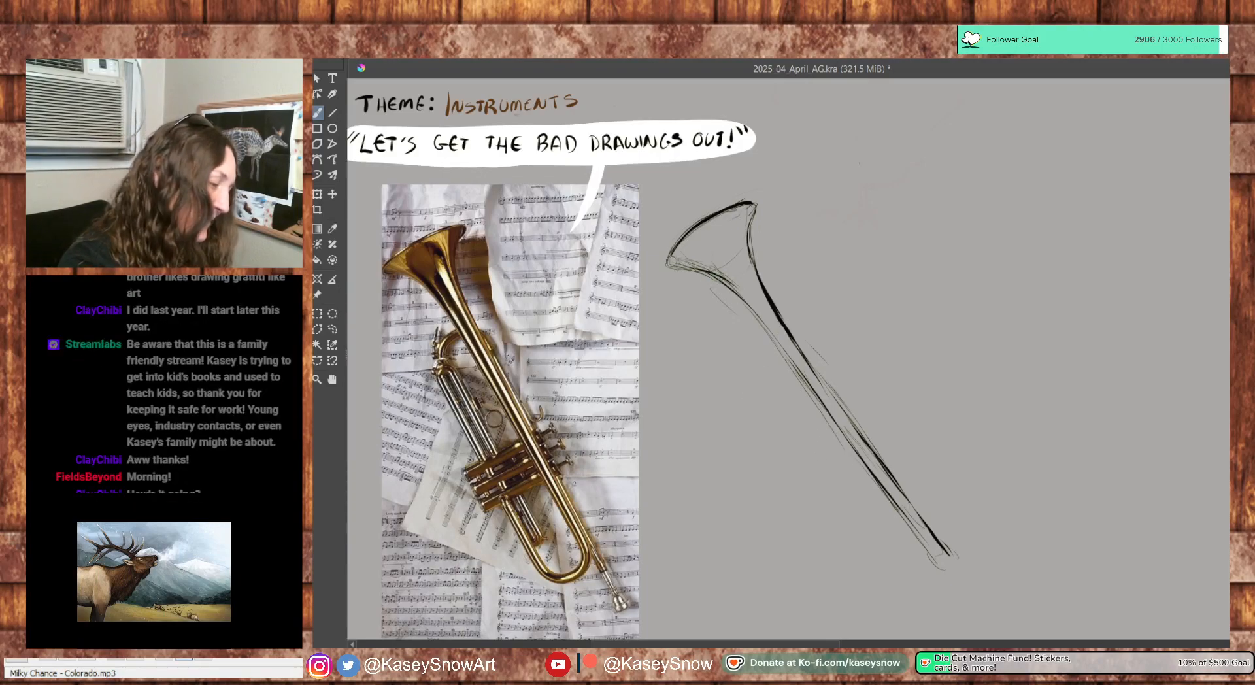
{"action": "left_click_drag", "start_coordinate": [775, 338], "coordinate": [848, 437]}
{"action": "left_click_drag", "start_coordinate": [781, 338], "coordinate": [884, 499]}
{"action": "left_click_drag", "start_coordinate": [850, 436], "coordinate": [937, 562]}
{"action": "key", "text": "ctrl+z"}
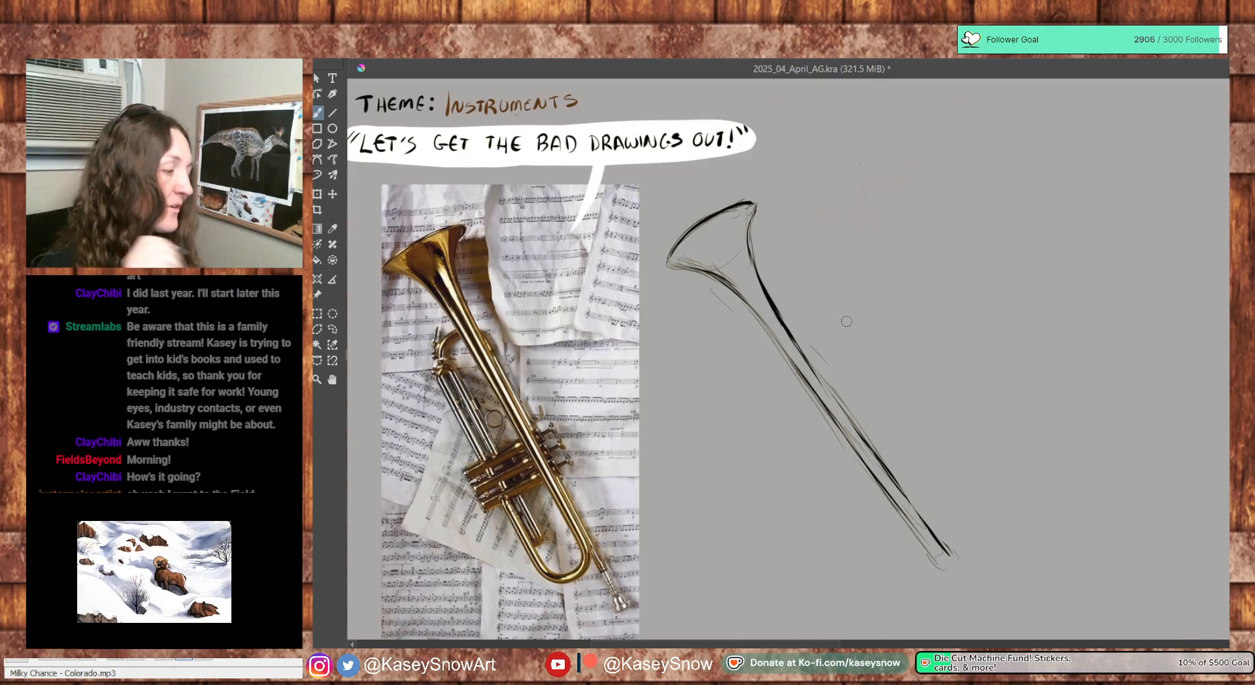
Build up the tube's upper-right edge into a bold, continuous line running from the bell towards the lower end
{"action": "left_click_drag", "start_coordinate": [953, 364], "coordinate": [1002, 370]}
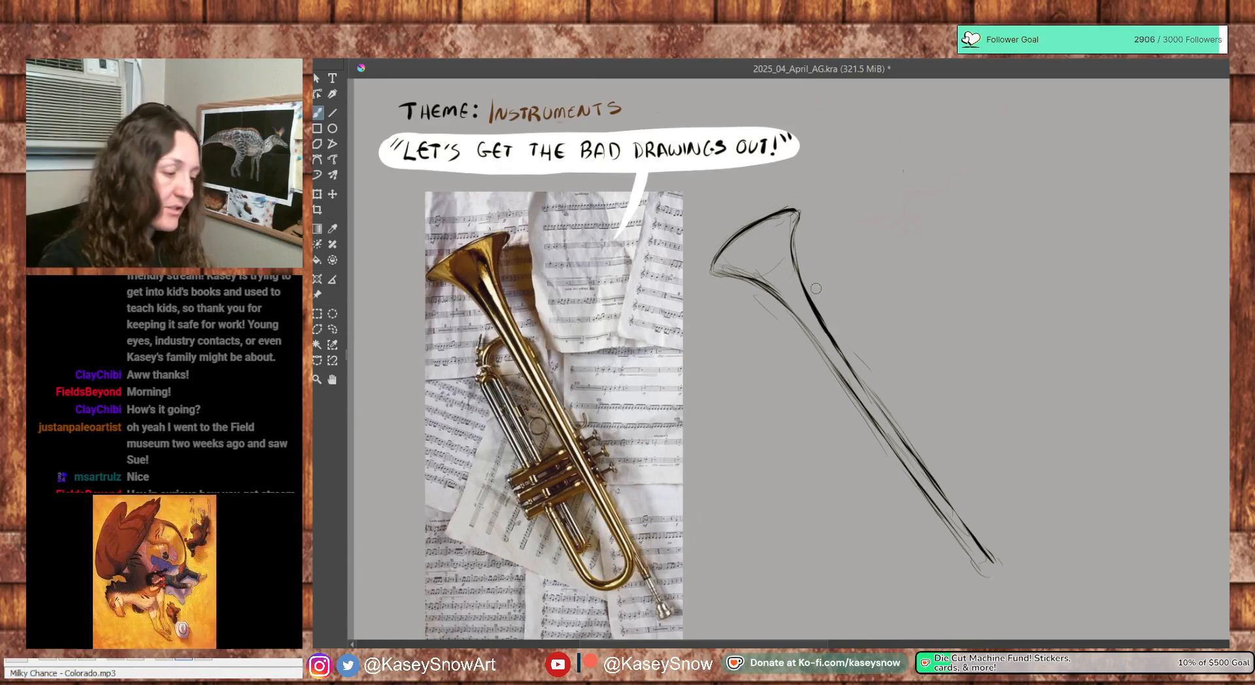
{"action": "left_click_drag", "start_coordinate": [825, 326], "coordinate": [883, 416]}
{"action": "left_click_drag", "start_coordinate": [840, 350], "coordinate": [902, 438]}
{"action": "left_click_drag", "start_coordinate": [868, 392], "coordinate": [918, 463]}
{"action": "left_click_drag", "start_coordinate": [888, 419], "coordinate": [990, 559]}
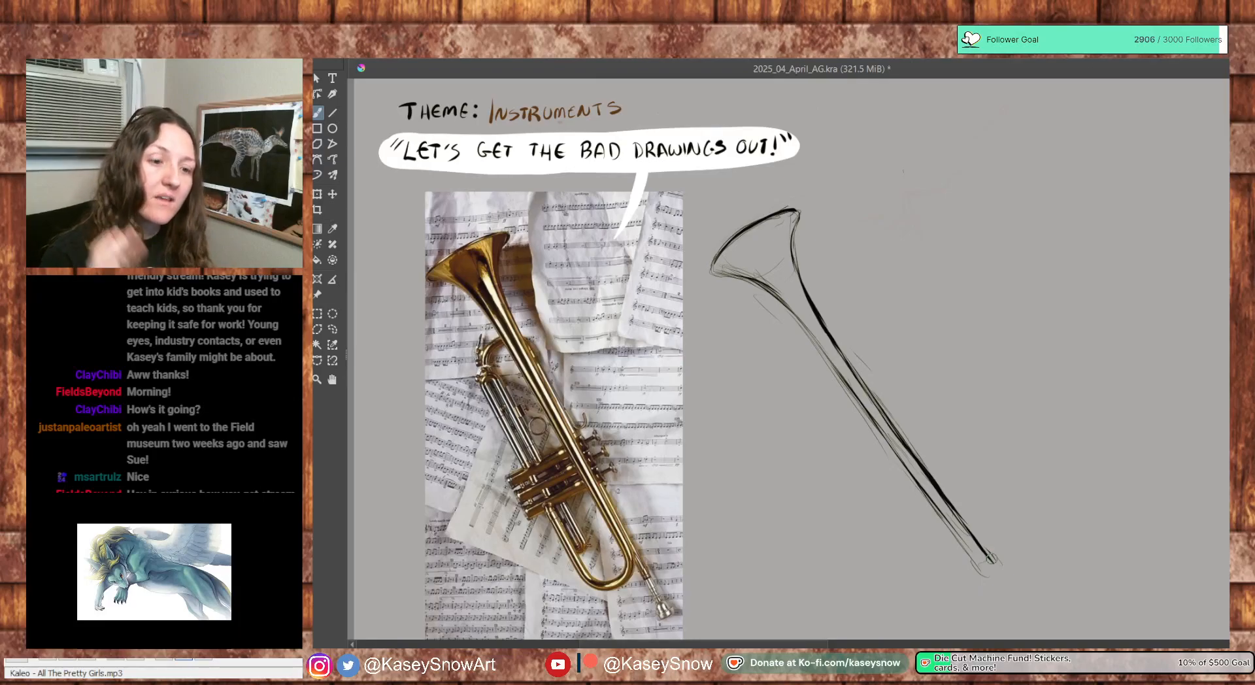
{"action": "left_click_drag", "start_coordinate": [841, 357], "coordinate": [941, 486]}
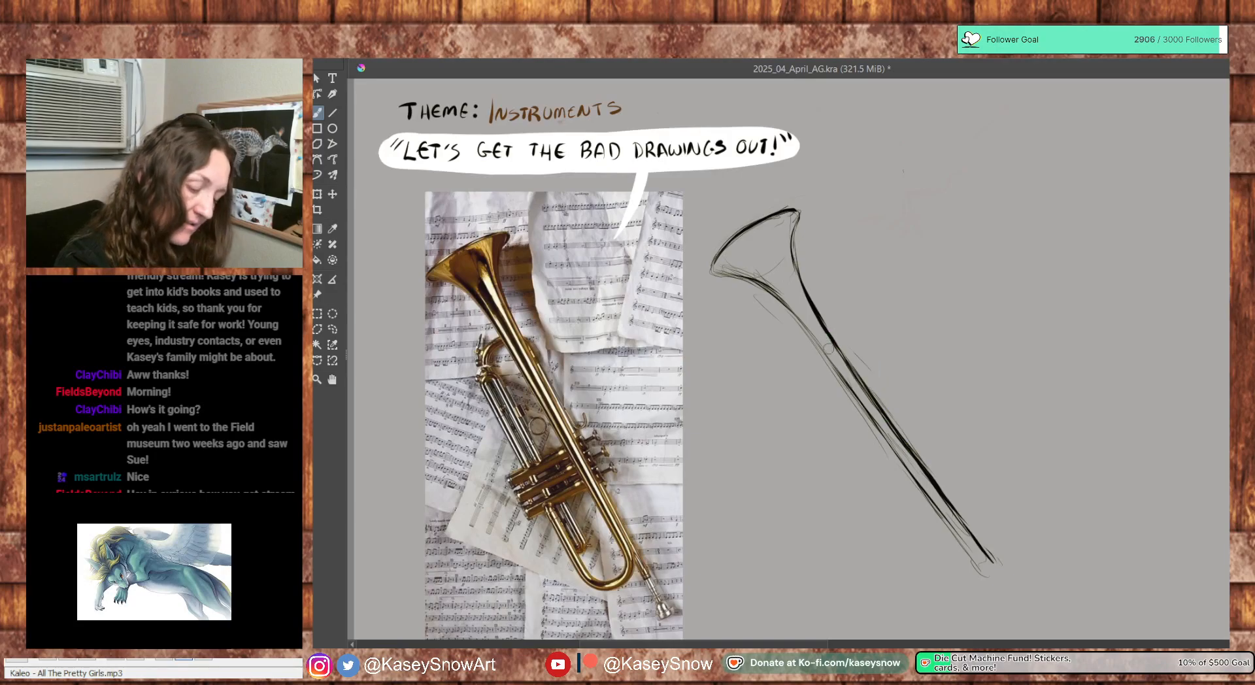
{"action": "left_click_drag", "start_coordinate": [826, 335], "coordinate": [884, 424]}
{"action": "left_click_drag", "start_coordinate": [818, 307], "coordinate": [880, 402]}
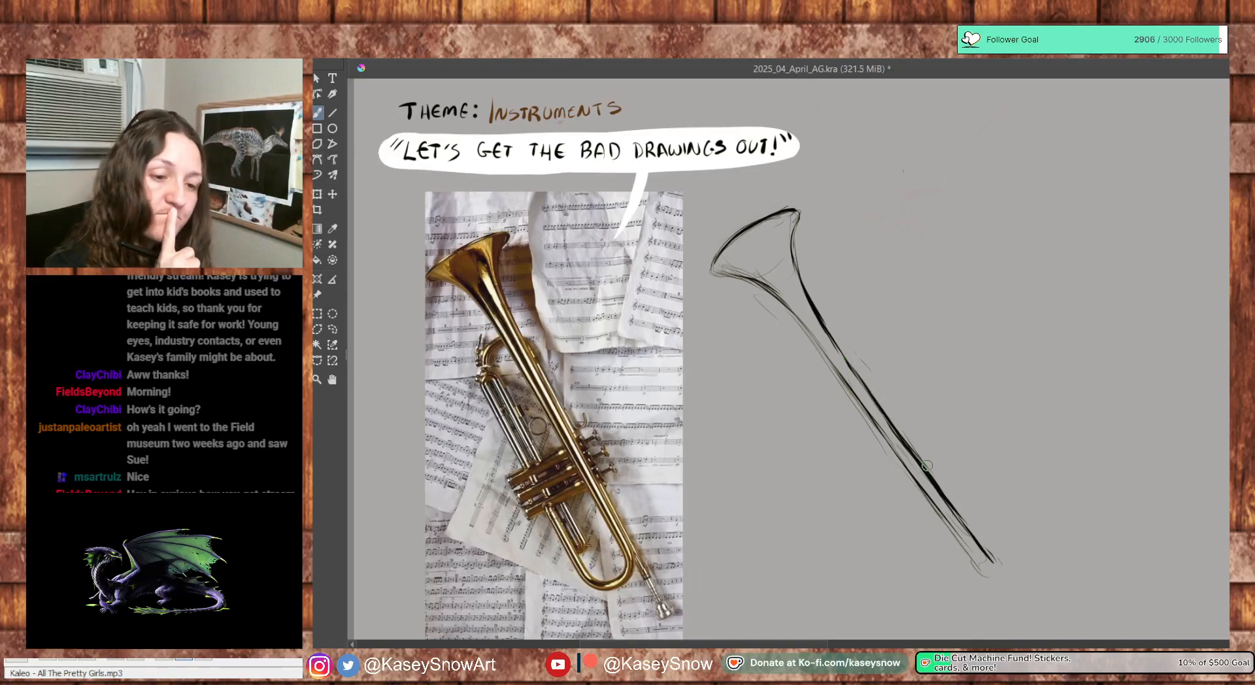
{"action": "mouse_move", "coordinate": [825, 323]}
{"action": "left_mouse_down"}
{"action": "mouse_move", "coordinate": [881, 406]}
{"action": "mouse_move", "coordinate": [867, 393]}
{"action": "left_mouse_up"}
{"action": "left_click_drag", "start_coordinate": [814, 302], "coordinate": [866, 390]}
{"action": "left_click_drag", "start_coordinate": [822, 327], "coordinate": [890, 420]}
{"action": "left_click_drag", "start_coordinate": [817, 312], "coordinate": [919, 464]}
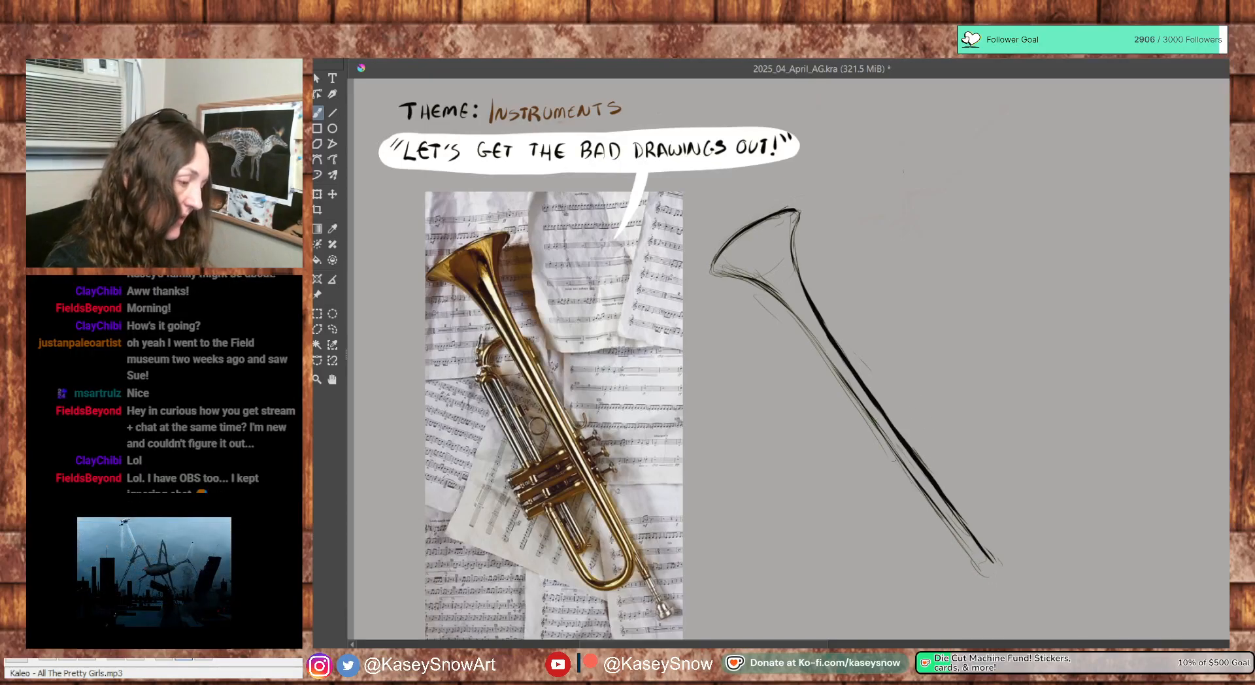
Restate the tube's lower-left edge from the bell downwards and tidy the rounded lower end
{"action": "left_click_drag", "start_coordinate": [790, 308], "coordinate": [854, 396]}
{"action": "left_click_drag", "start_coordinate": [808, 336], "coordinate": [904, 471]}
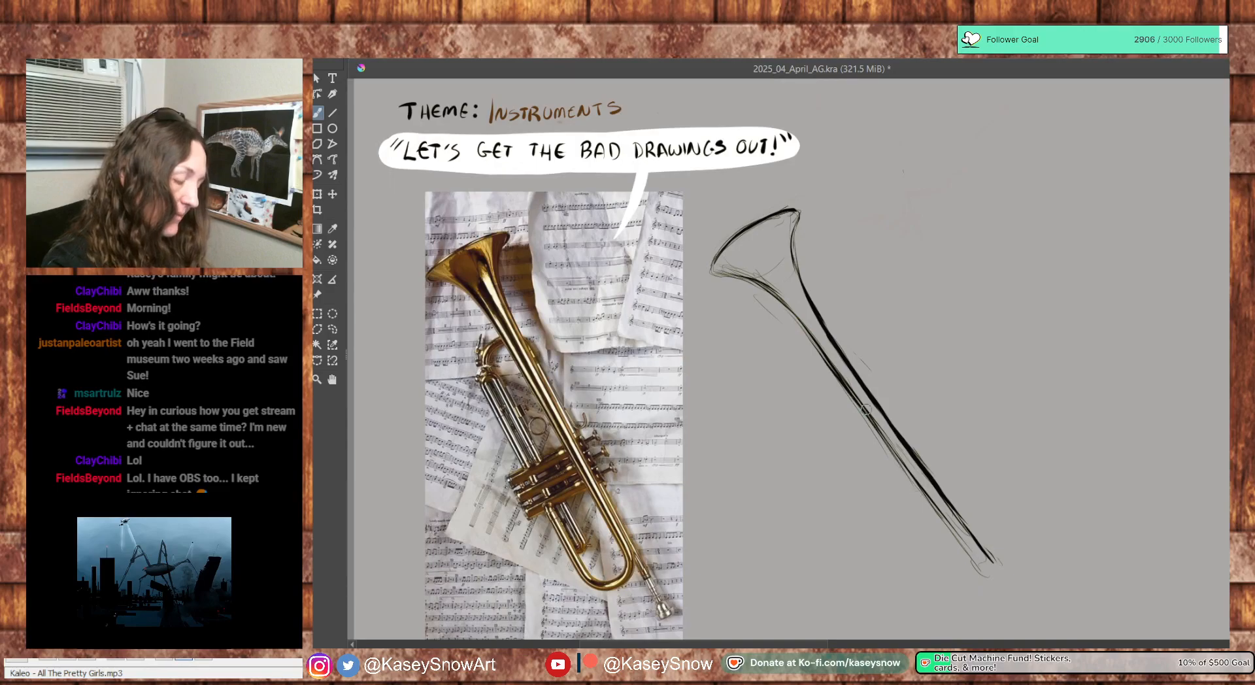
{"action": "key", "text": "ctrl+z"}
{"action": "left_click_drag", "start_coordinate": [790, 309], "coordinate": [915, 479]}
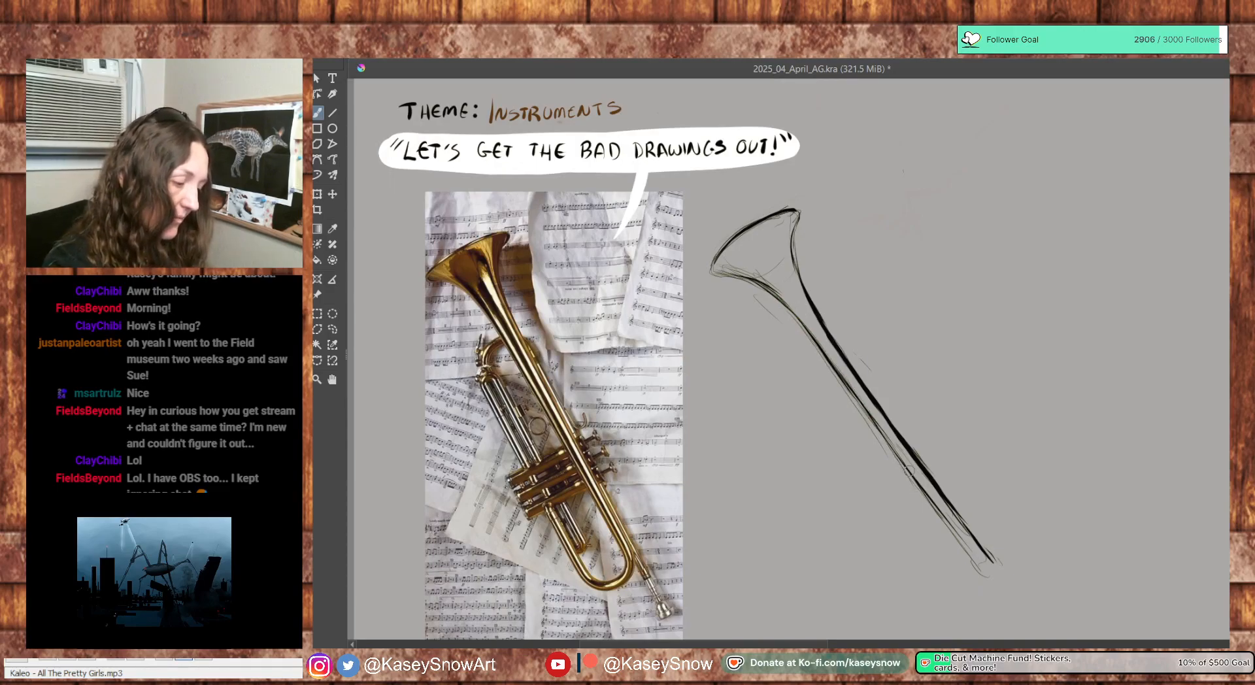
{"action": "left_click_drag", "start_coordinate": [951, 524], "coordinate": [985, 564]}
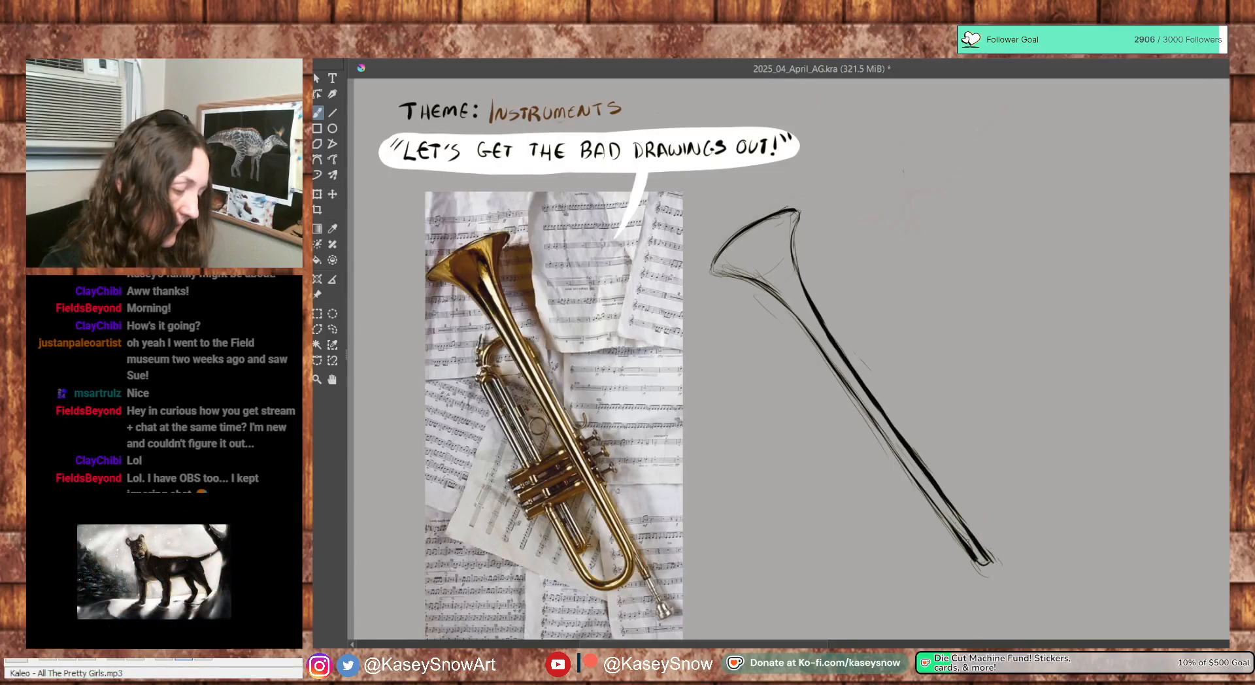
{"action": "left_click_drag", "start_coordinate": [974, 554], "coordinate": [955, 526]}
{"action": "mouse_move", "coordinate": [963, 540]}
{"action": "left_mouse_down"}
{"action": "mouse_move", "coordinate": [976, 564]}
{"action": "mouse_move", "coordinate": [994, 559]}
{"action": "mouse_move", "coordinate": [950, 502]}
{"action": "mouse_move", "coordinate": [982, 550]}
{"action": "mouse_move", "coordinate": [945, 515]}
{"action": "mouse_move", "coordinate": [947, 501]}
{"action": "left_mouse_up"}
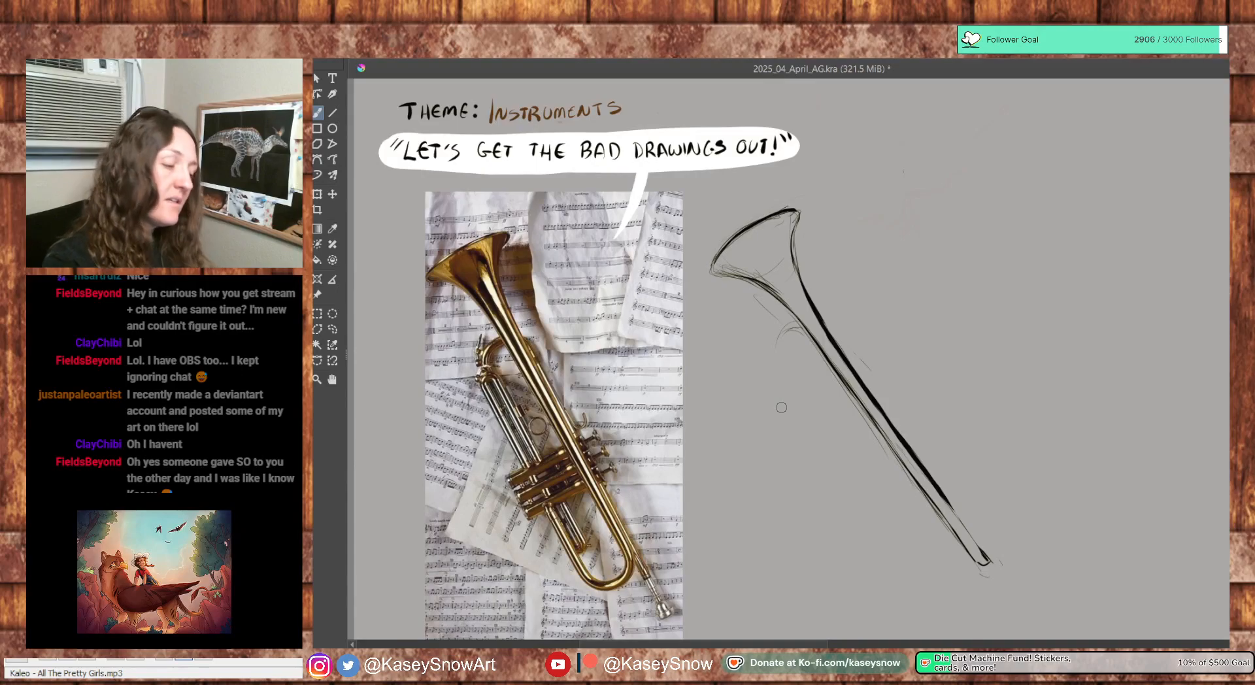
Try sketching a small hooked tubing bend and a faint line beside the trumpet's main tube, just below the bell
{"action": "left_click_drag", "start_coordinate": [792, 328], "coordinate": [785, 364]}
{"action": "key", "text": "ctrl+z"}
{"action": "mouse_move", "coordinate": [802, 326]}
{"action": "left_mouse_down"}
{"action": "mouse_move", "coordinate": [781, 361]}
{"action": "mouse_move", "coordinate": [801, 323]}
{"action": "mouse_move", "coordinate": [789, 366]}
{"action": "mouse_move", "coordinate": [798, 355]}
{"action": "left_mouse_up"}
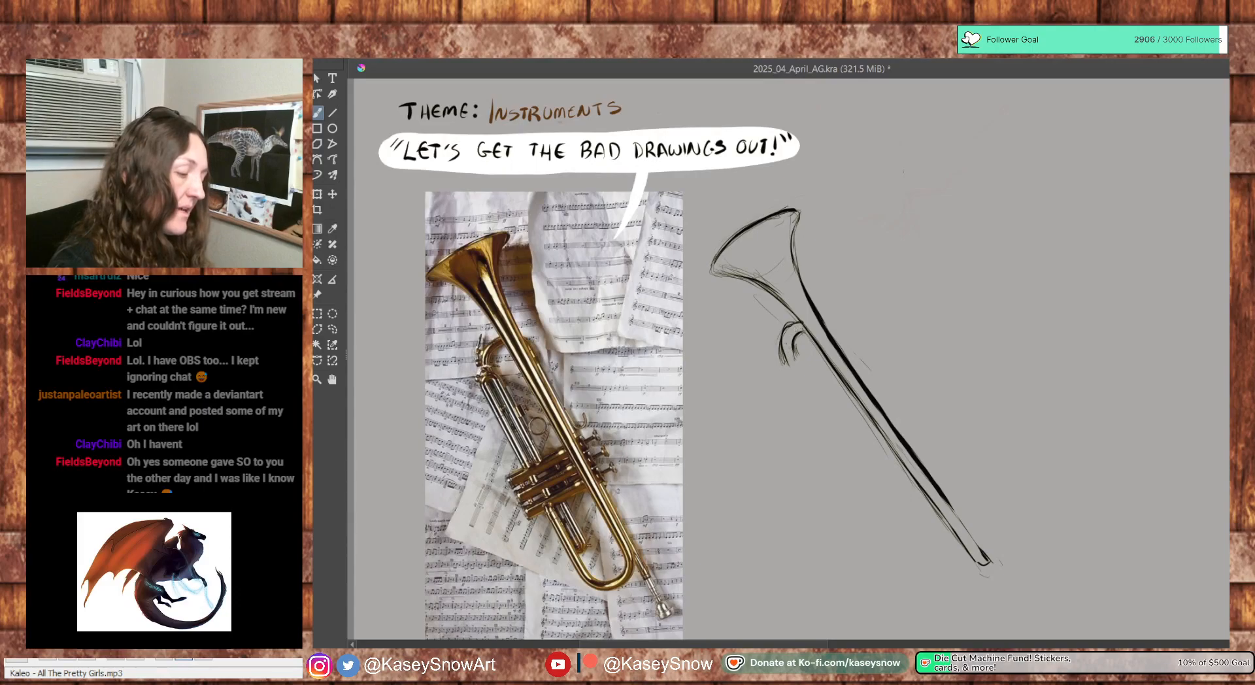
{"action": "mouse_move", "coordinate": [777, 343]}
{"action": "left_mouse_down"}
{"action": "mouse_move", "coordinate": [784, 362]}
{"action": "mouse_move", "coordinate": [800, 360]}
{"action": "left_mouse_up"}
{"action": "key", "text": "ctrl+z"}
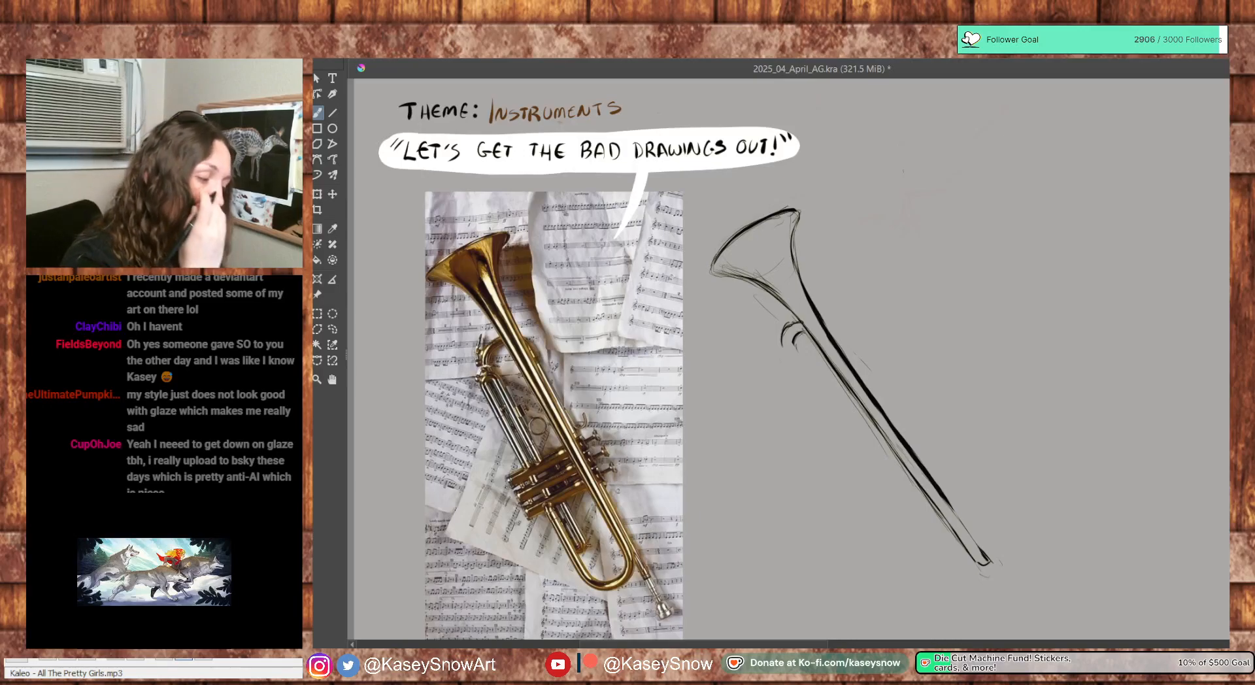
{"action": "left_click_drag", "start_coordinate": [828, 409], "coordinate": [864, 449]}
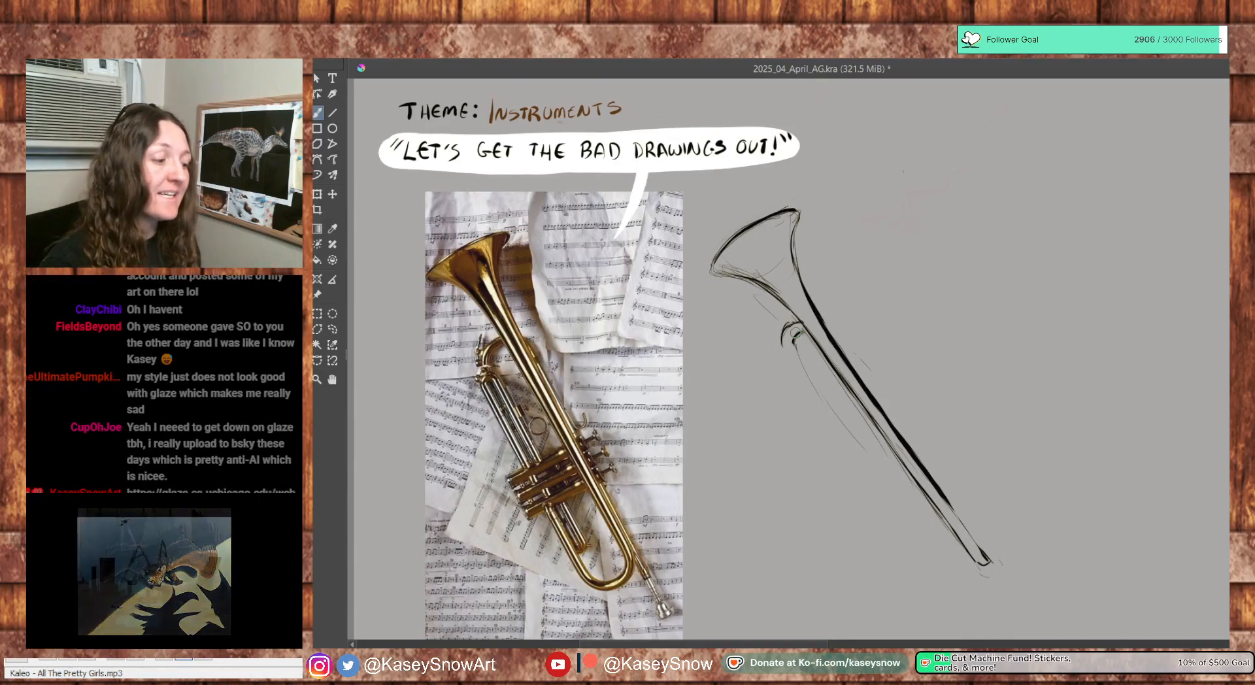
{"action": "mouse_move", "coordinate": [798, 327]}
{"action": "left_mouse_down"}
{"action": "mouse_move", "coordinate": [807, 382]}
{"action": "mouse_move", "coordinate": [796, 353]}
{"action": "mouse_move", "coordinate": [851, 430]}
{"action": "mouse_move", "coordinate": [792, 346]}
{"action": "mouse_move", "coordinate": [785, 354]}
{"action": "mouse_move", "coordinate": [789, 321]}
{"action": "left_mouse_up"}
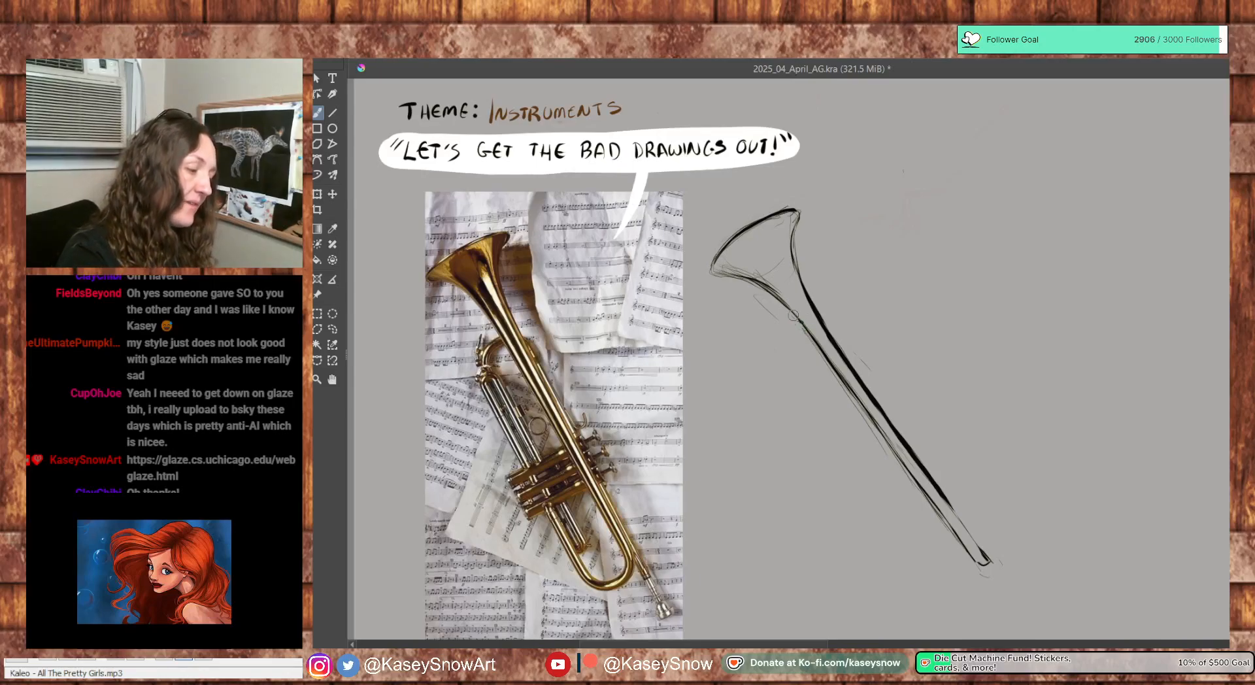
Lightly sketch a wider upper tubing bend below the bell and the loop's long side running down beside the main tube
{"action": "mouse_move", "coordinate": [791, 316]}
{"action": "left_mouse_down"}
{"action": "mouse_move", "coordinate": [765, 330]}
{"action": "mouse_move", "coordinate": [769, 363]}
{"action": "left_mouse_up"}
{"action": "mouse_move", "coordinate": [802, 321]}
{"action": "left_mouse_down"}
{"action": "mouse_move", "coordinate": [780, 330]}
{"action": "mouse_move", "coordinate": [778, 348]}
{"action": "left_mouse_up"}
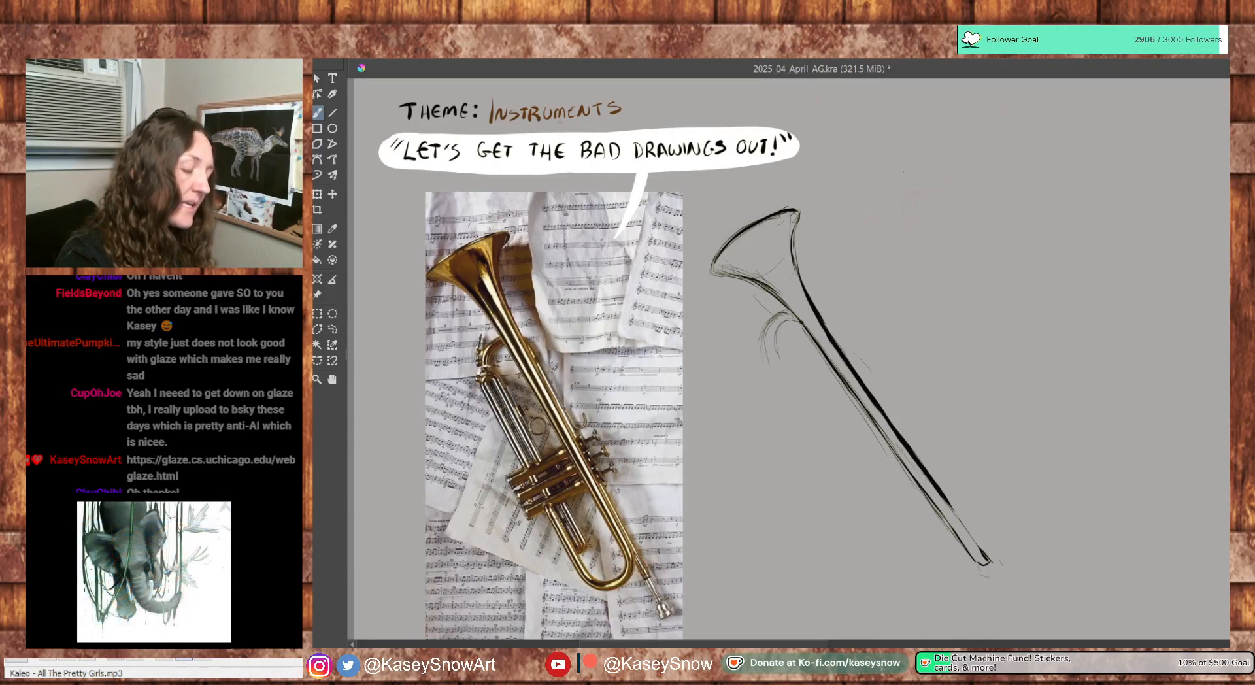
{"action": "left_click_drag", "start_coordinate": [779, 363], "coordinate": [860, 498]}
{"action": "left_click_drag", "start_coordinate": [786, 379], "coordinate": [883, 530]}
{"action": "mouse_move", "coordinate": [815, 430]}
{"action": "left_mouse_down"}
{"action": "mouse_move", "coordinate": [905, 548]}
{"action": "mouse_move", "coordinate": [886, 520]}
{"action": "left_mouse_up"}
{"action": "left_click_drag", "start_coordinate": [853, 483], "coordinate": [913, 543]}
Sketch the rounded lower bend that joins the loop's long side back to the main tube
{"action": "left_click_drag", "start_coordinate": [917, 484], "coordinate": [940, 530]}
{"action": "mouse_move", "coordinate": [935, 510]}
{"action": "left_mouse_down"}
{"action": "mouse_move", "coordinate": [935, 557]}
{"action": "mouse_move", "coordinate": [907, 556]}
{"action": "left_mouse_up"}
{"action": "left_click_drag", "start_coordinate": [938, 542], "coordinate": [909, 551]}
{"action": "left_click_drag", "start_coordinate": [852, 494], "coordinate": [888, 538]}
Restate and clean up the upper tubing bend, and rework the main tube's lower end with an open tip
{"action": "mouse_move", "coordinate": [798, 320]}
{"action": "left_mouse_down"}
{"action": "mouse_move", "coordinate": [778, 328]}
{"action": "mouse_move", "coordinate": [776, 352]}
{"action": "left_mouse_up"}
{"action": "left_click_drag", "start_coordinate": [789, 311], "coordinate": [765, 337]}
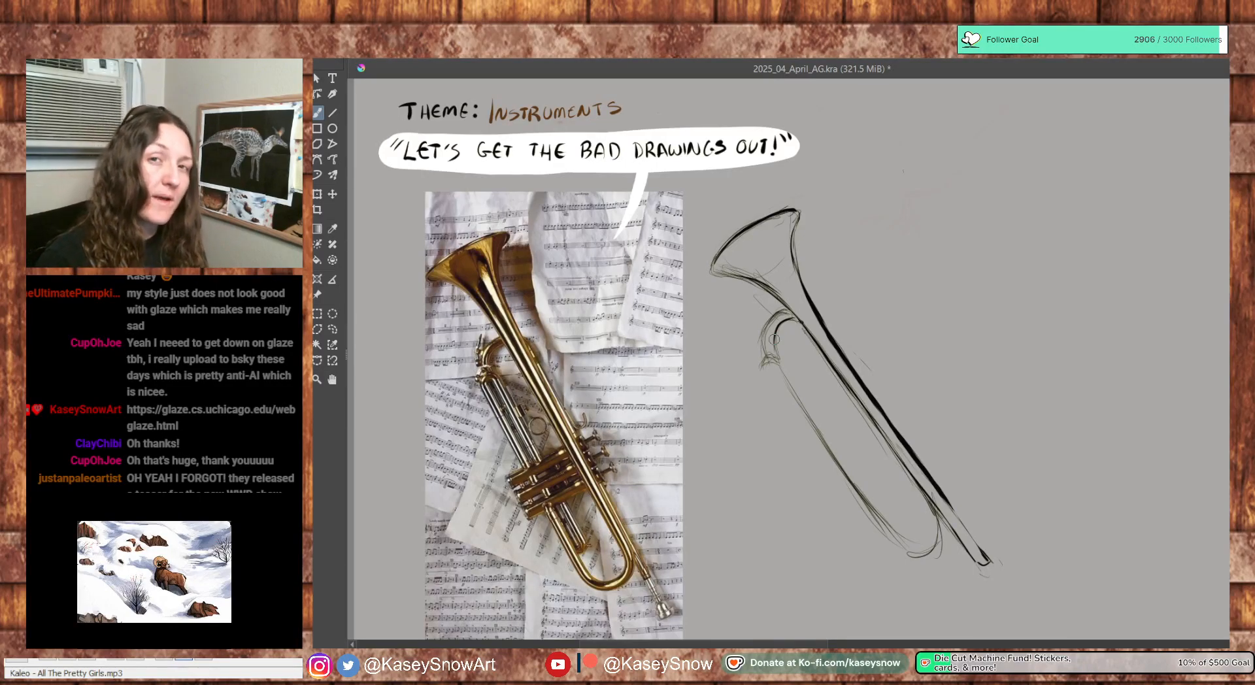
{"action": "mouse_move", "coordinate": [777, 361]}
{"action": "left_mouse_down"}
{"action": "mouse_move", "coordinate": [761, 368]}
{"action": "mouse_move", "coordinate": [780, 370]}
{"action": "mouse_move", "coordinate": [763, 336]}
{"action": "mouse_move", "coordinate": [777, 320]}
{"action": "left_mouse_up"}
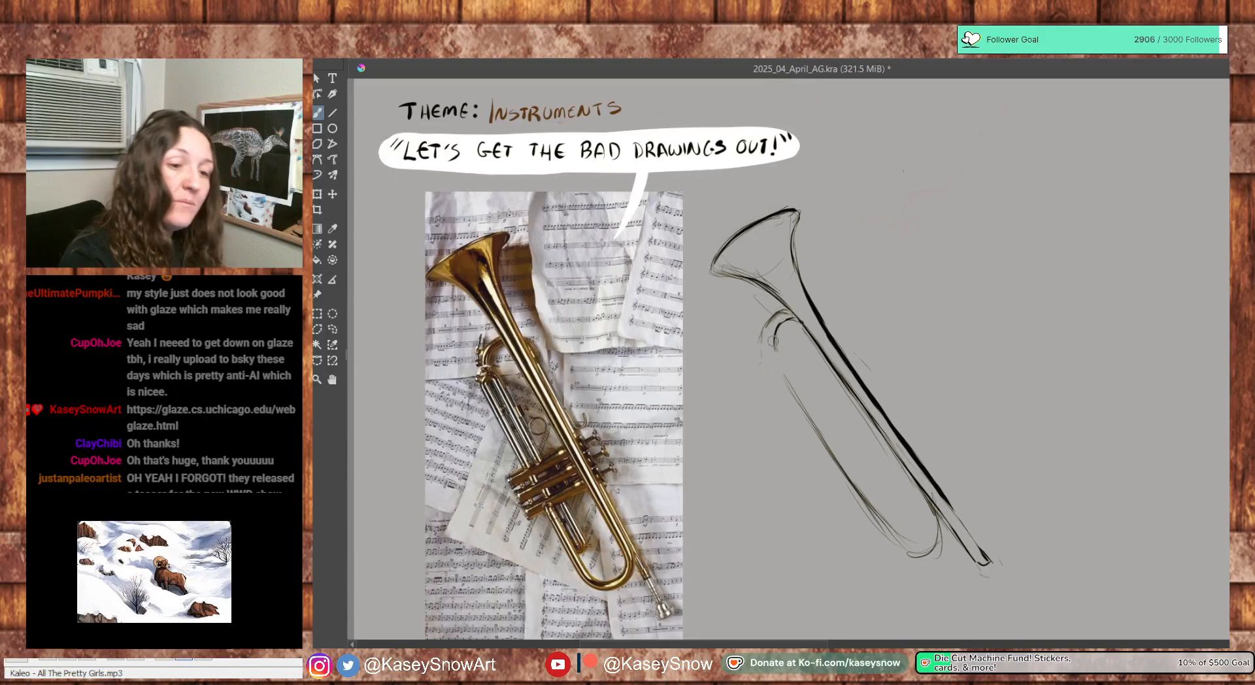
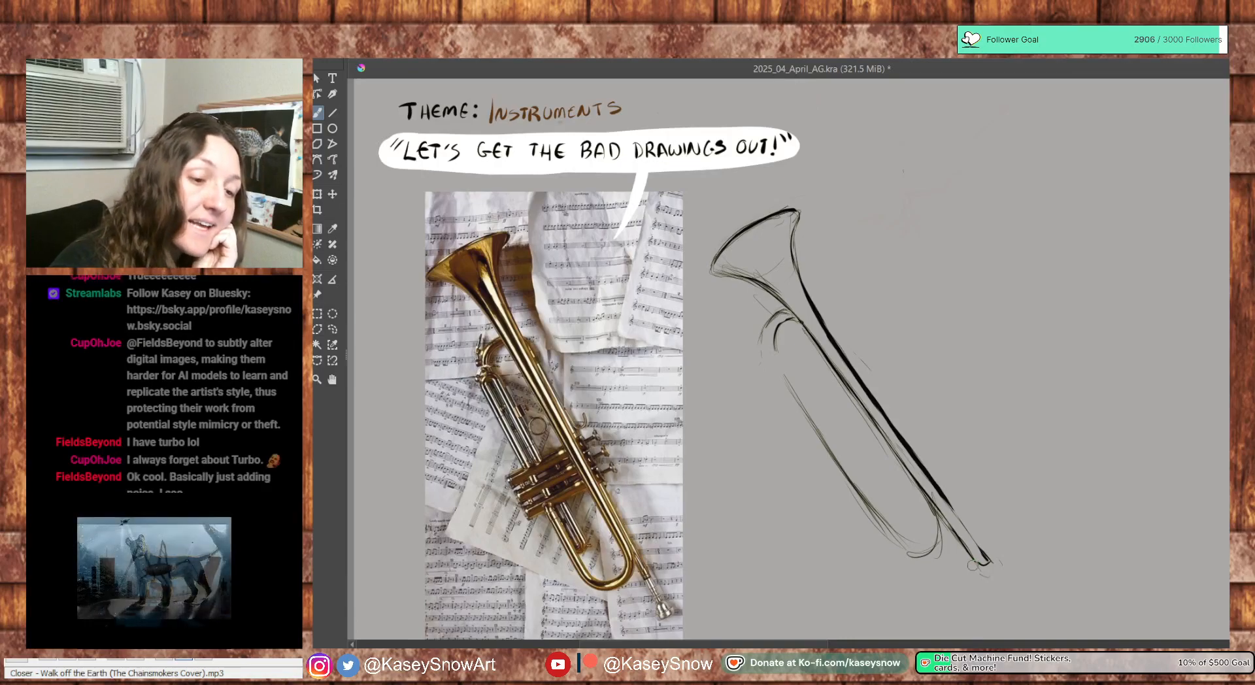
{"action": "left_click_drag", "start_coordinate": [954, 513], "coordinate": [986, 553]}
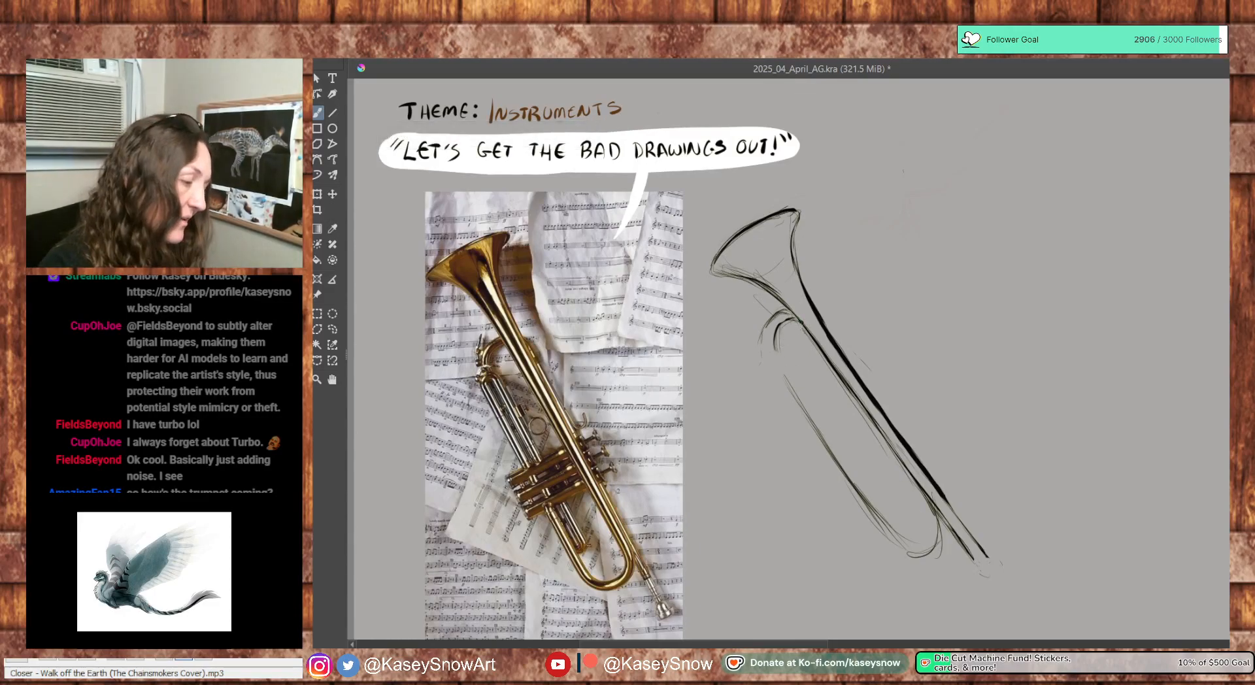
Darken the loop's upper and lower bends, clear the strokes along its long side, and close off the upper bend's end
{"action": "mouse_move", "coordinate": [775, 340]}
{"action": "left_mouse_down"}
{"action": "mouse_move", "coordinate": [888, 539]}
{"action": "mouse_move", "coordinate": [921, 547]}
{"action": "mouse_move", "coordinate": [931, 521]}
{"action": "left_mouse_up"}
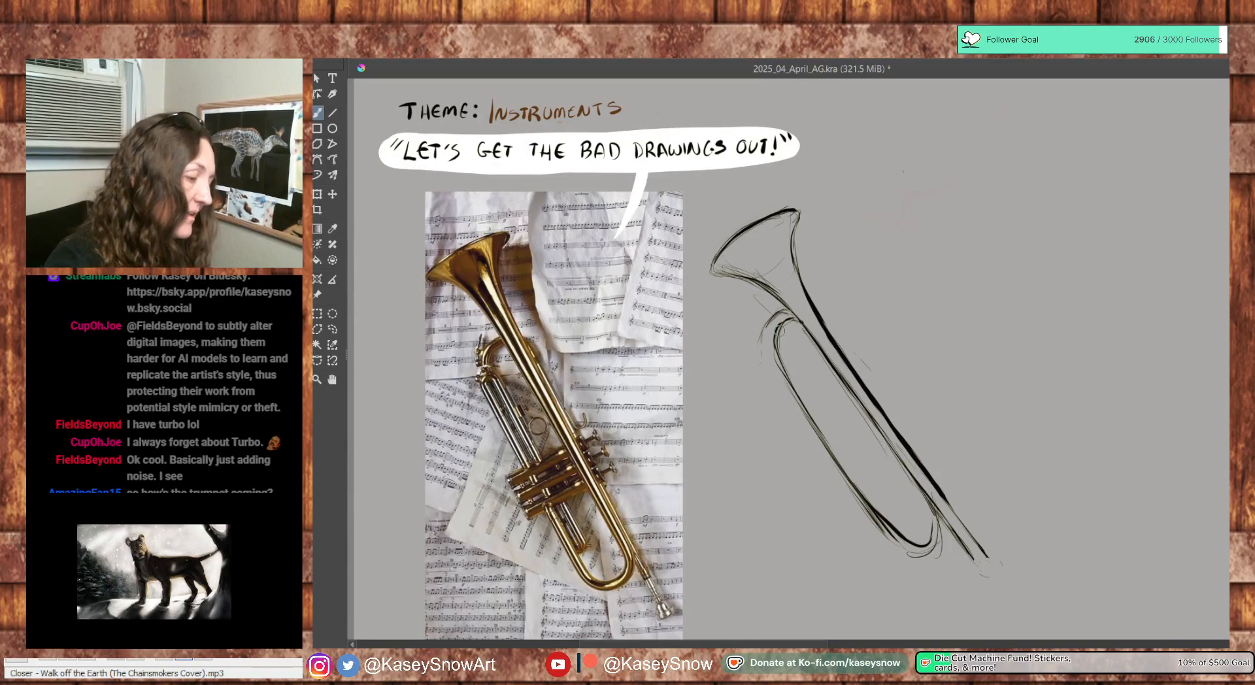
{"action": "mouse_move", "coordinate": [765, 347]}
{"action": "left_mouse_down"}
{"action": "mouse_move", "coordinate": [770, 320]}
{"action": "mouse_move", "coordinate": [764, 345]}
{"action": "left_mouse_up"}
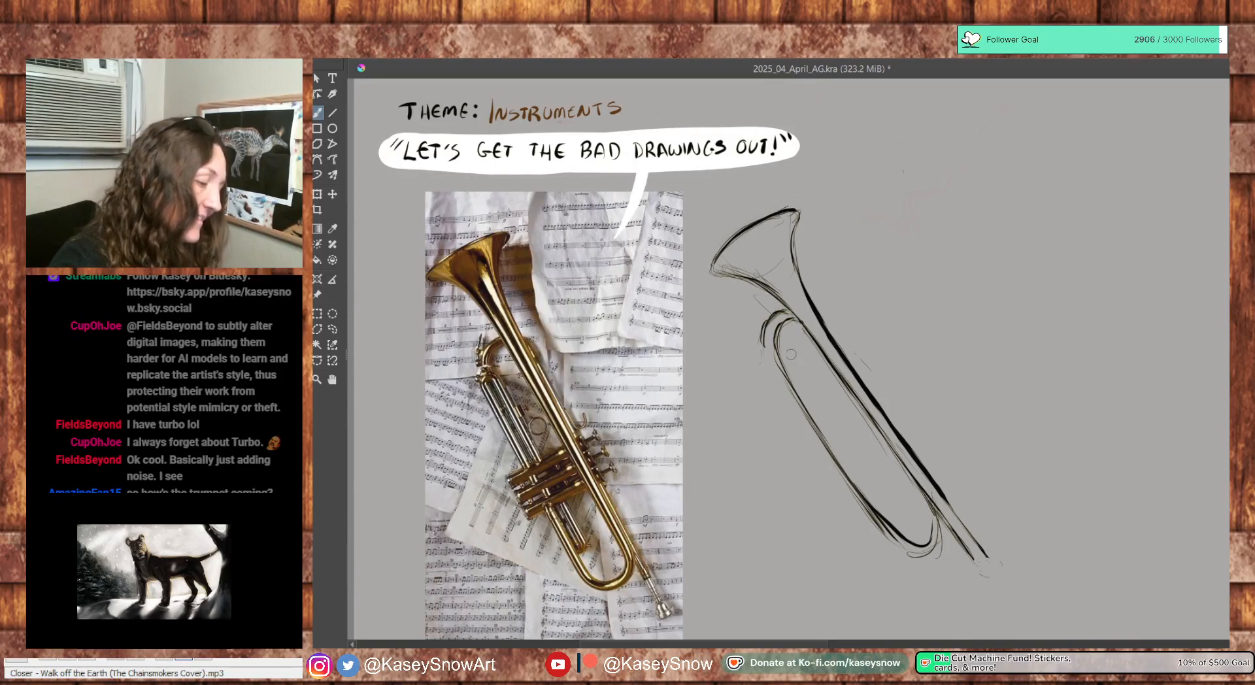
{"action": "left_click_drag", "start_coordinate": [796, 405], "coordinate": [897, 542]}
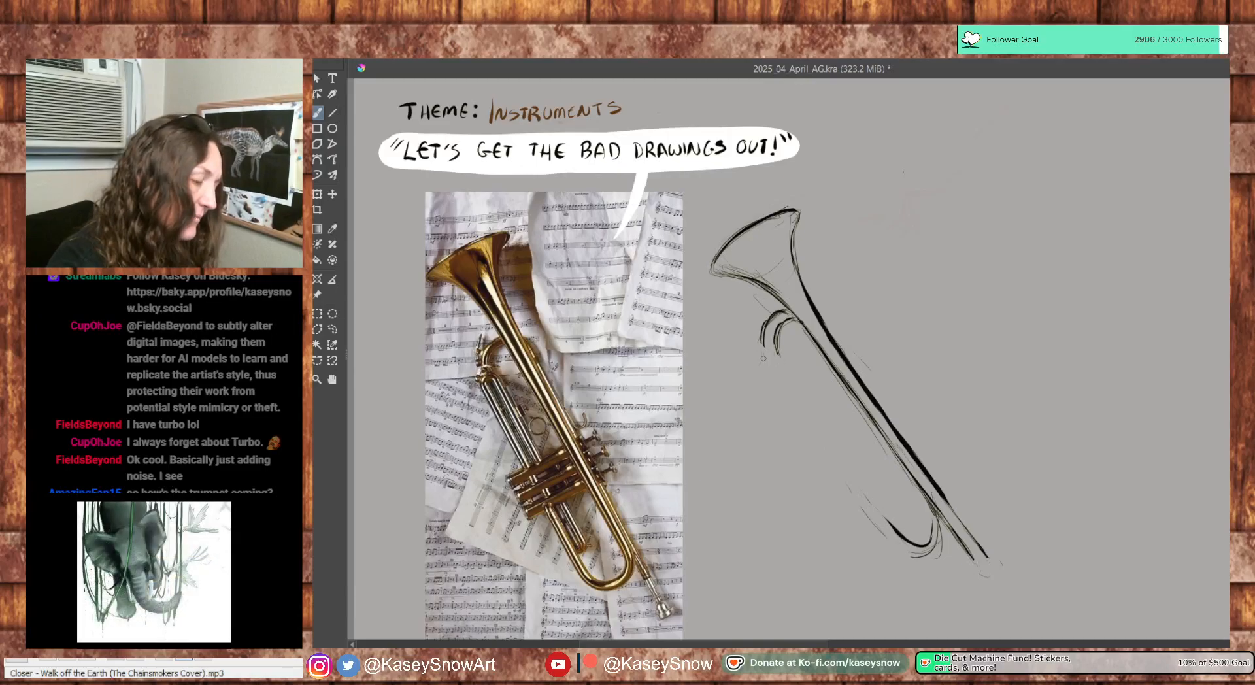
{"action": "left_click_drag", "start_coordinate": [763, 334], "coordinate": [768, 358]}
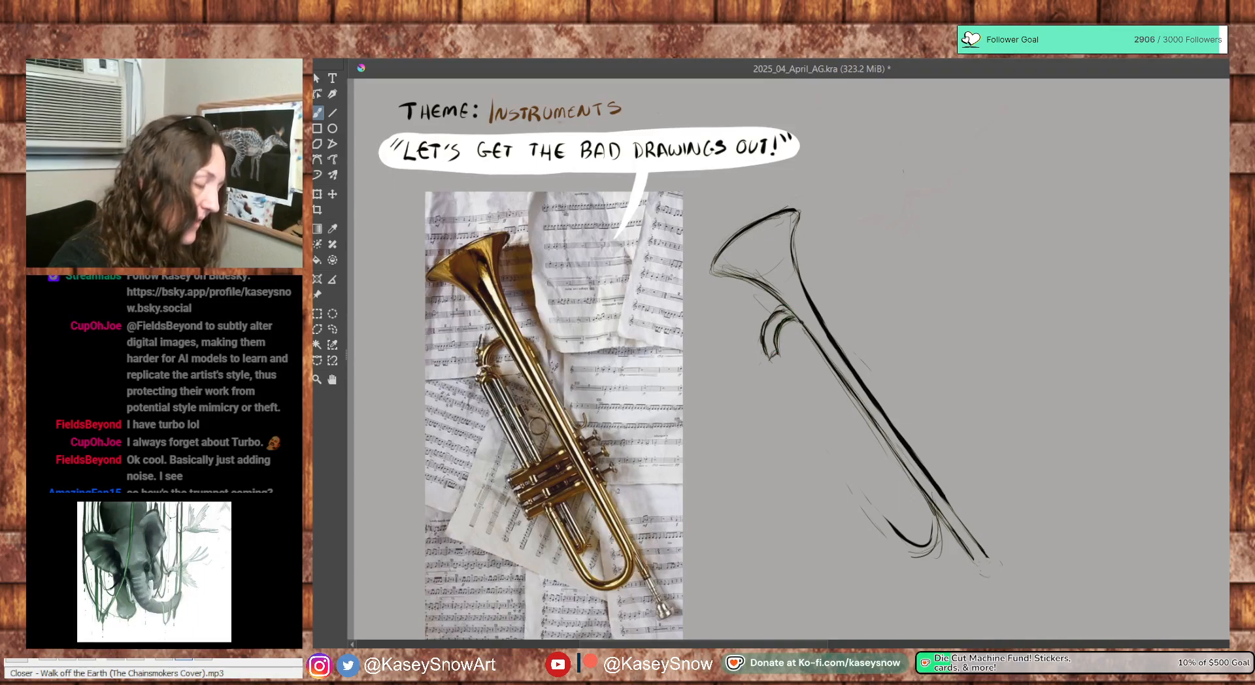
{"action": "mouse_move", "coordinate": [767, 333]}
{"action": "left_mouse_down"}
{"action": "mouse_move", "coordinate": [787, 308]}
{"action": "mouse_move", "coordinate": [763, 334]}
{"action": "left_mouse_up"}
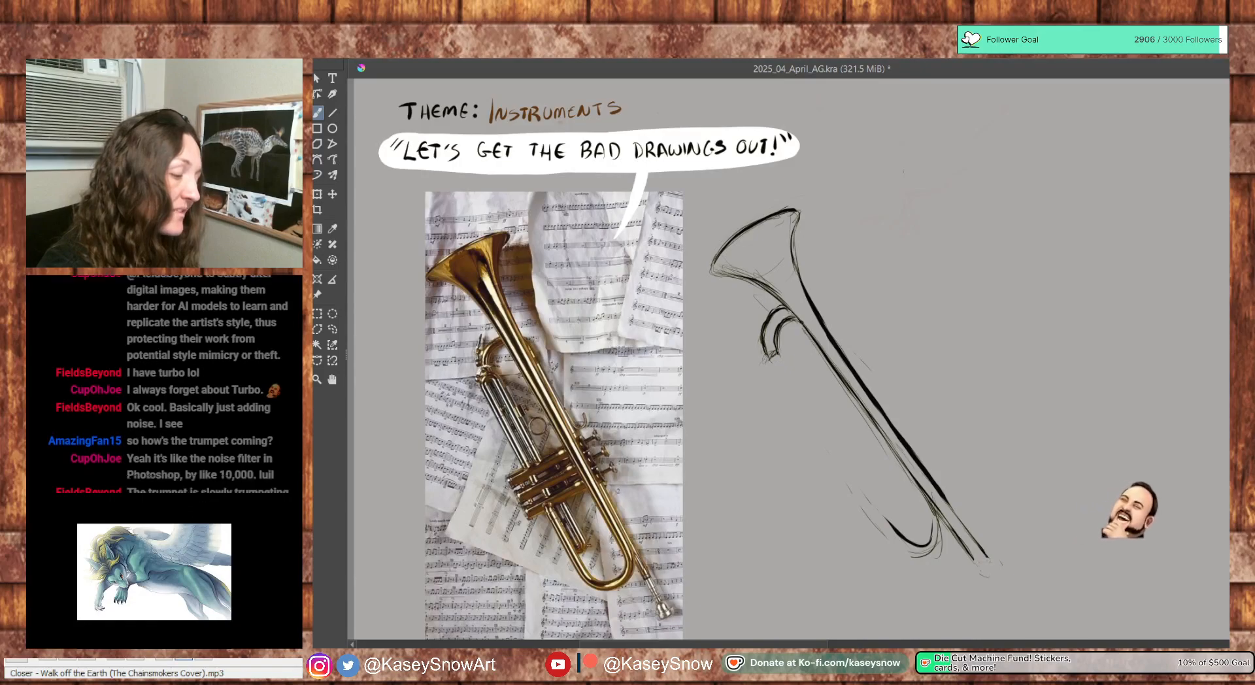
Sketch both long sides of the tubing section from the upper bend's end down into the lower bend
{"action": "left_click_drag", "start_coordinate": [784, 356], "coordinate": [871, 483]}
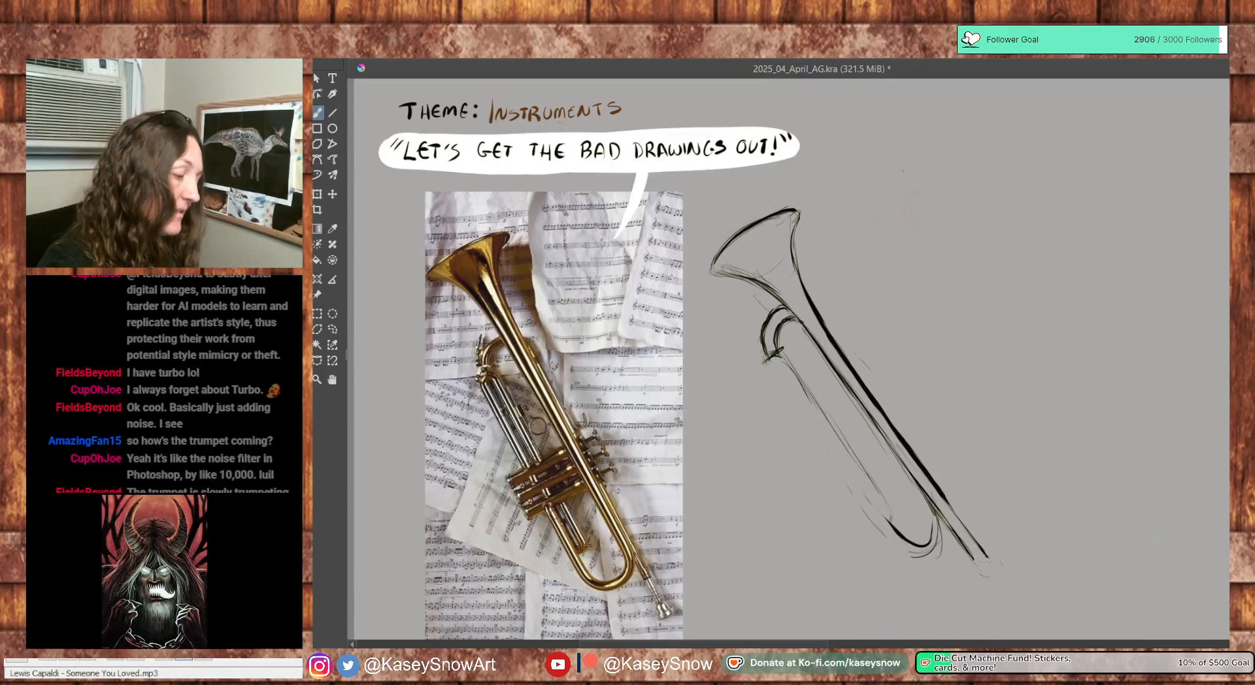
{"action": "left_click_drag", "start_coordinate": [791, 361], "coordinate": [890, 519]}
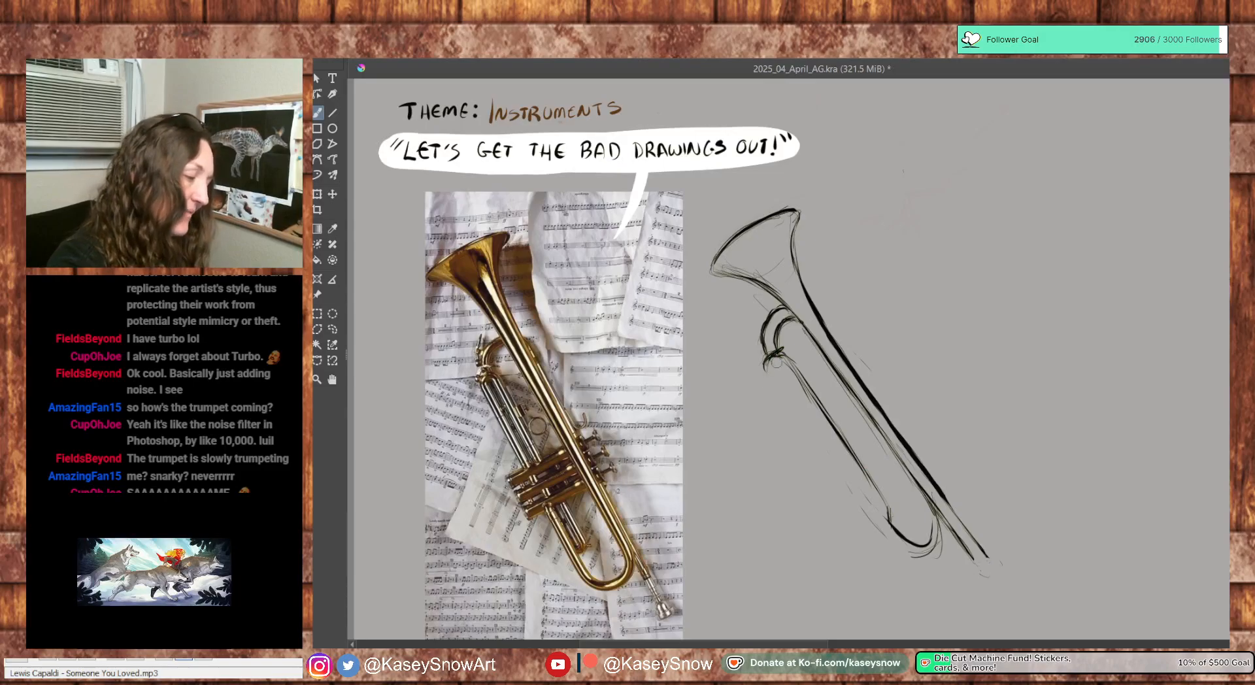
{"action": "left_click_drag", "start_coordinate": [766, 373], "coordinate": [869, 521]}
{"action": "mouse_move", "coordinate": [821, 459]}
{"action": "left_mouse_down"}
{"action": "mouse_move", "coordinate": [899, 552]}
{"action": "mouse_move", "coordinate": [945, 527]}
{"action": "mouse_move", "coordinate": [938, 515]}
{"action": "left_mouse_up"}
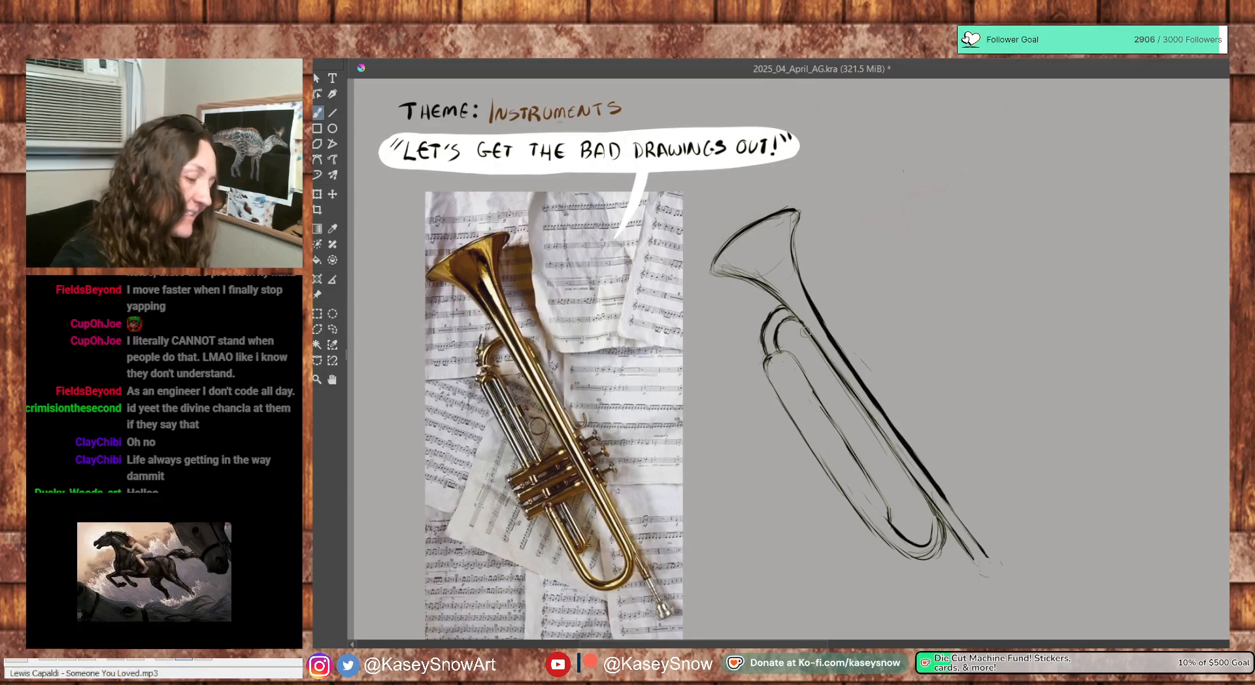
Darken both long sides of the tubing section down to its lower end
{"action": "left_click", "coordinate": [847, 463]}
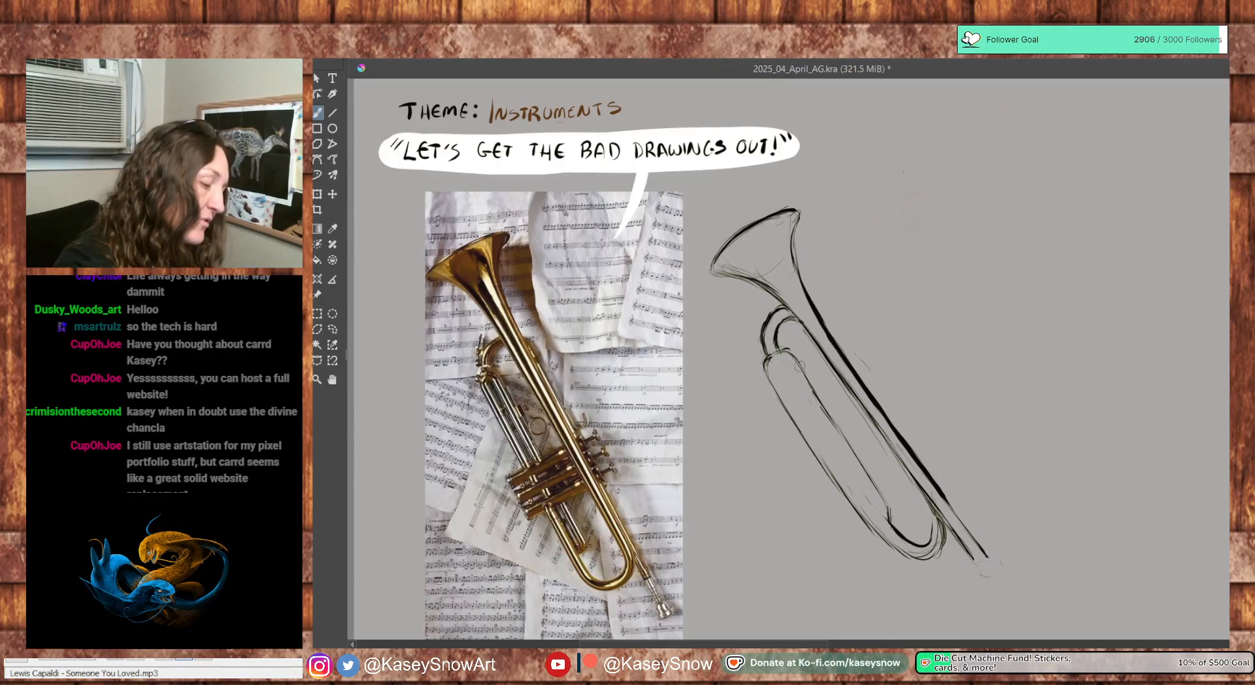
{"action": "left_click_drag", "start_coordinate": [816, 393], "coordinate": [892, 506]}
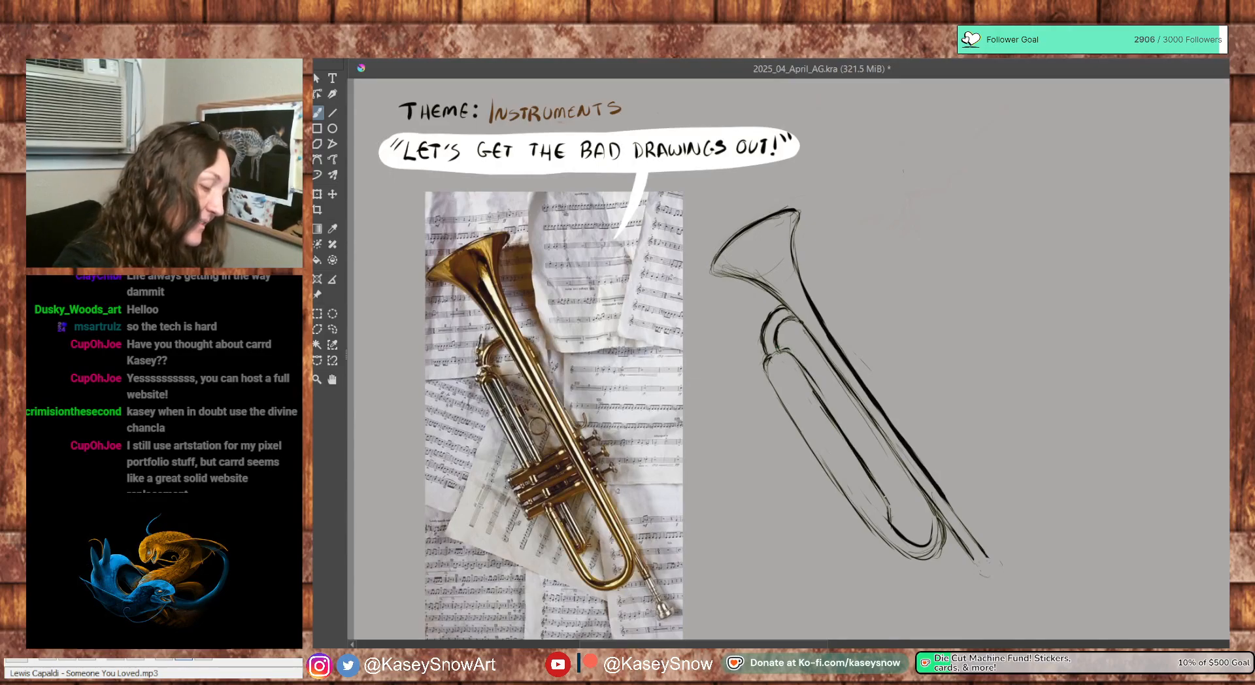
{"action": "left_click_drag", "start_coordinate": [792, 418], "coordinate": [861, 505]}
{"action": "mouse_move", "coordinate": [811, 449]}
{"action": "left_mouse_down"}
{"action": "mouse_move", "coordinate": [841, 487]}
{"action": "mouse_move", "coordinate": [792, 418]}
{"action": "mouse_move", "coordinate": [889, 528]}
{"action": "left_mouse_up"}
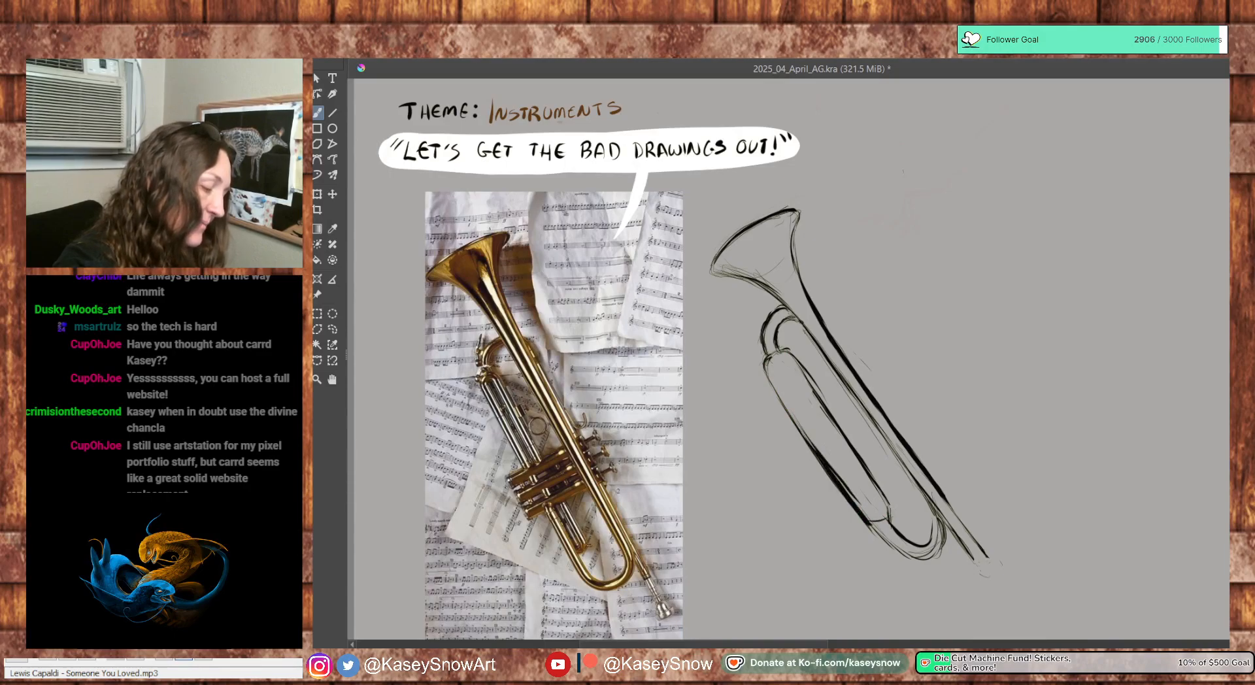
Build up the tubing section's inner side into a bold line that curves closed at the lower end
{"action": "mouse_move", "coordinate": [820, 395]}
{"action": "left_mouse_down"}
{"action": "mouse_move", "coordinate": [887, 502]}
{"action": "mouse_move", "coordinate": [815, 392]}
{"action": "mouse_move", "coordinate": [889, 500]}
{"action": "left_mouse_up"}
{"action": "left_click_drag", "start_coordinate": [860, 454], "coordinate": [891, 517]}
{"action": "left_click_drag", "start_coordinate": [833, 424], "coordinate": [850, 449]}
{"action": "left_click_drag", "start_coordinate": [809, 384], "coordinate": [835, 428]}
{"action": "left_click_drag", "start_coordinate": [811, 386], "coordinate": [887, 502]}
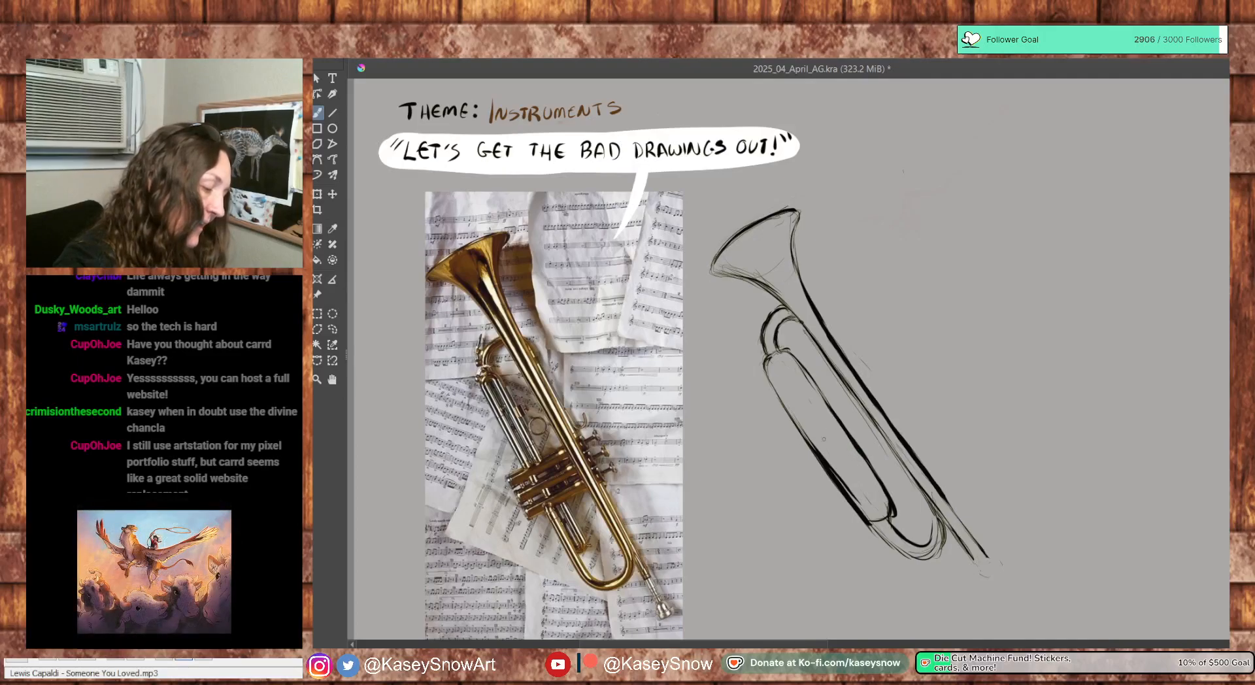
Thin the heavy strokes on the tubing section's outer side and refine its inner side, undoing one stroke
{"action": "left_click_drag", "start_coordinate": [838, 481], "coordinate": [862, 507]}
{"action": "left_click_drag", "start_coordinate": [823, 462], "coordinate": [863, 512]}
{"action": "left_click_drag", "start_coordinate": [804, 429], "coordinate": [865, 514]}
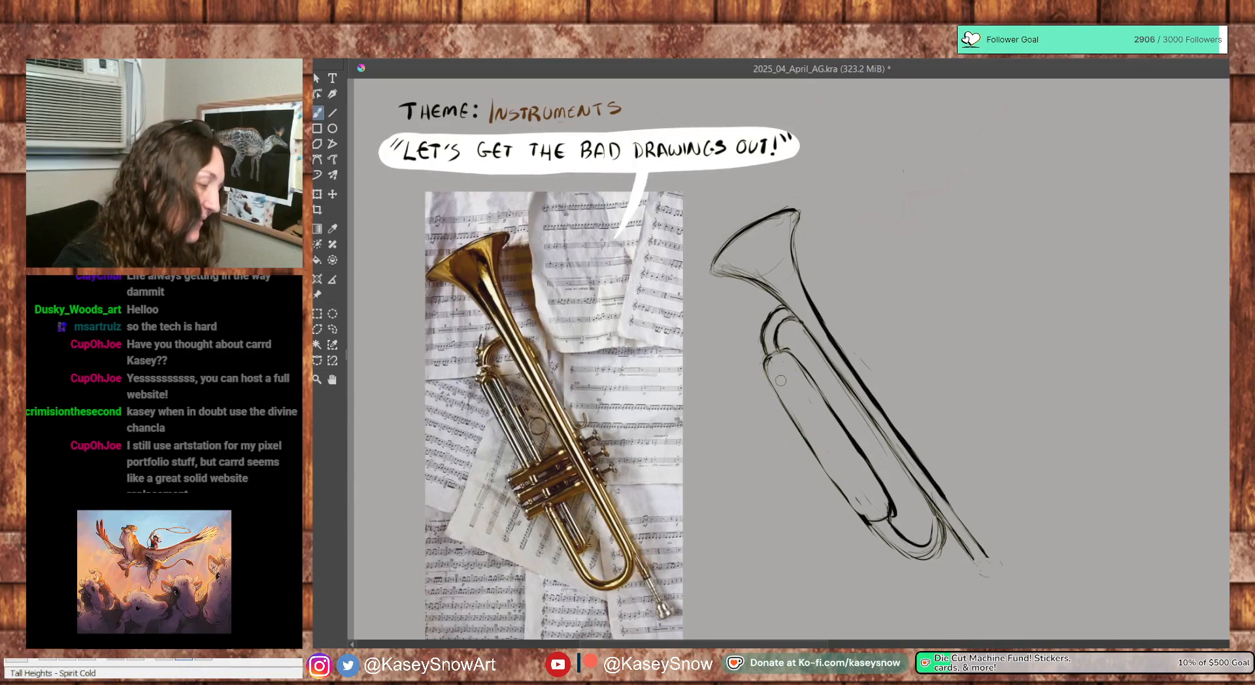
{"action": "left_click_drag", "start_coordinate": [793, 413], "coordinate": [874, 520]}
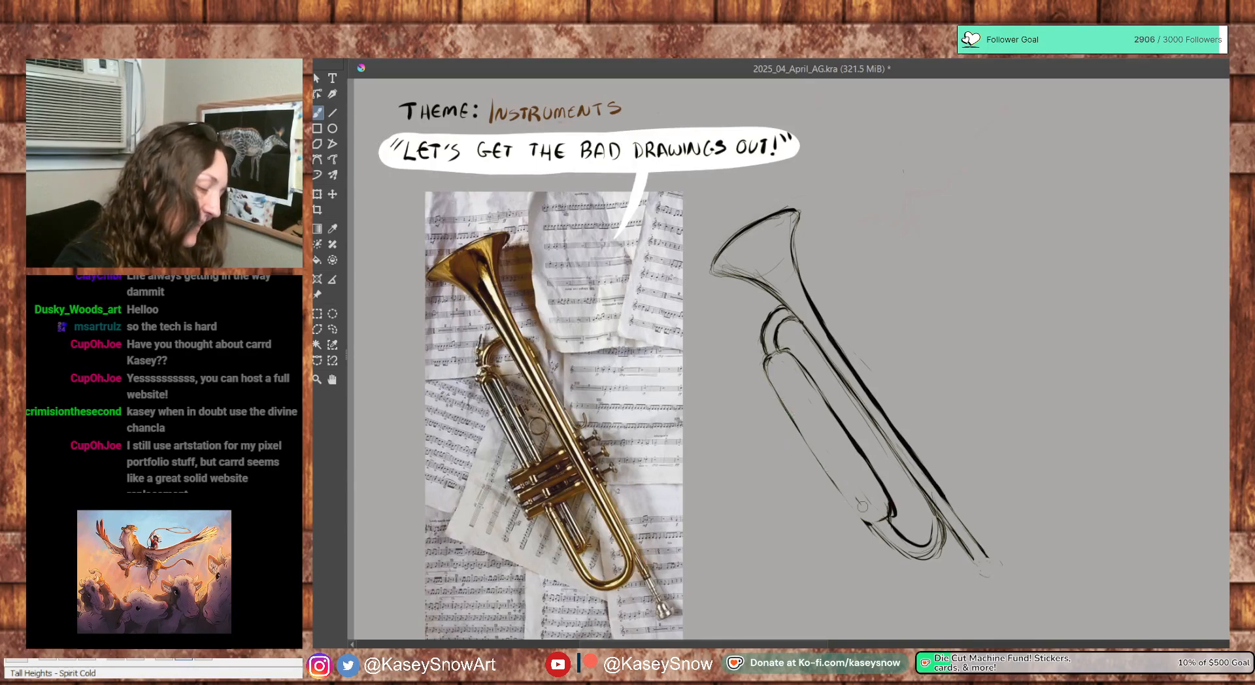
{"action": "left_click_drag", "start_coordinate": [817, 391], "coordinate": [895, 517]}
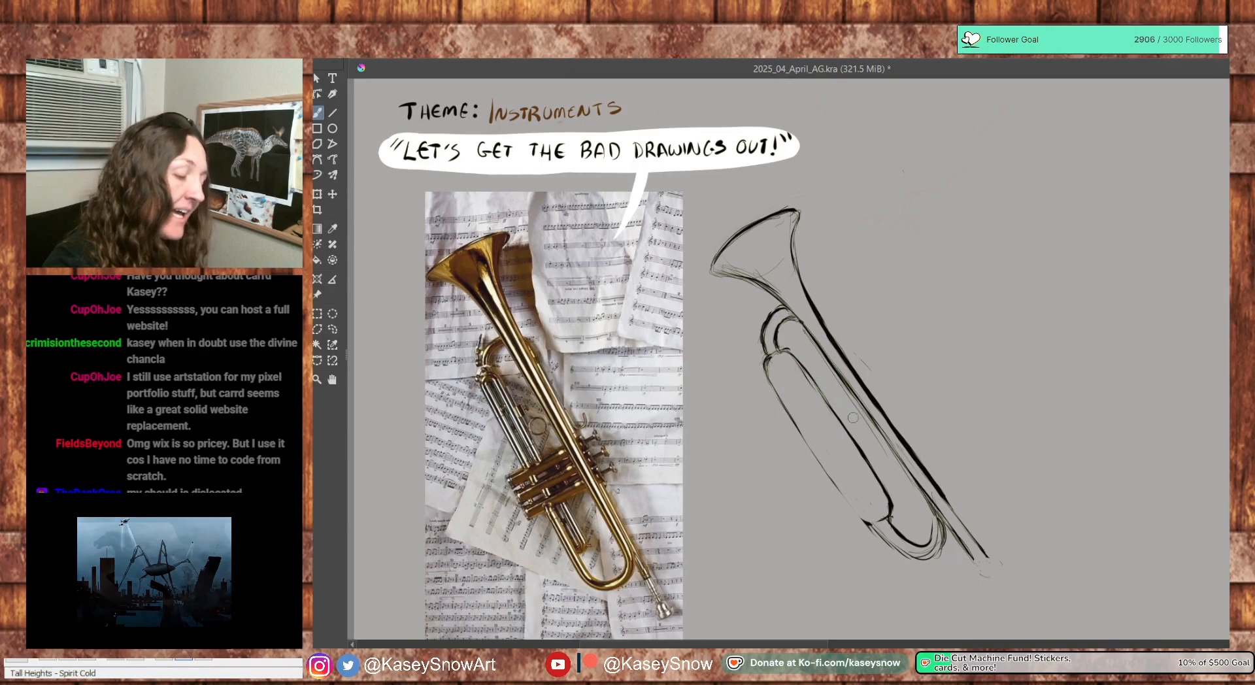
{"action": "key", "text": "ctrl+z"}
{"action": "left_click_drag", "start_coordinate": [789, 353], "coordinate": [881, 483]}
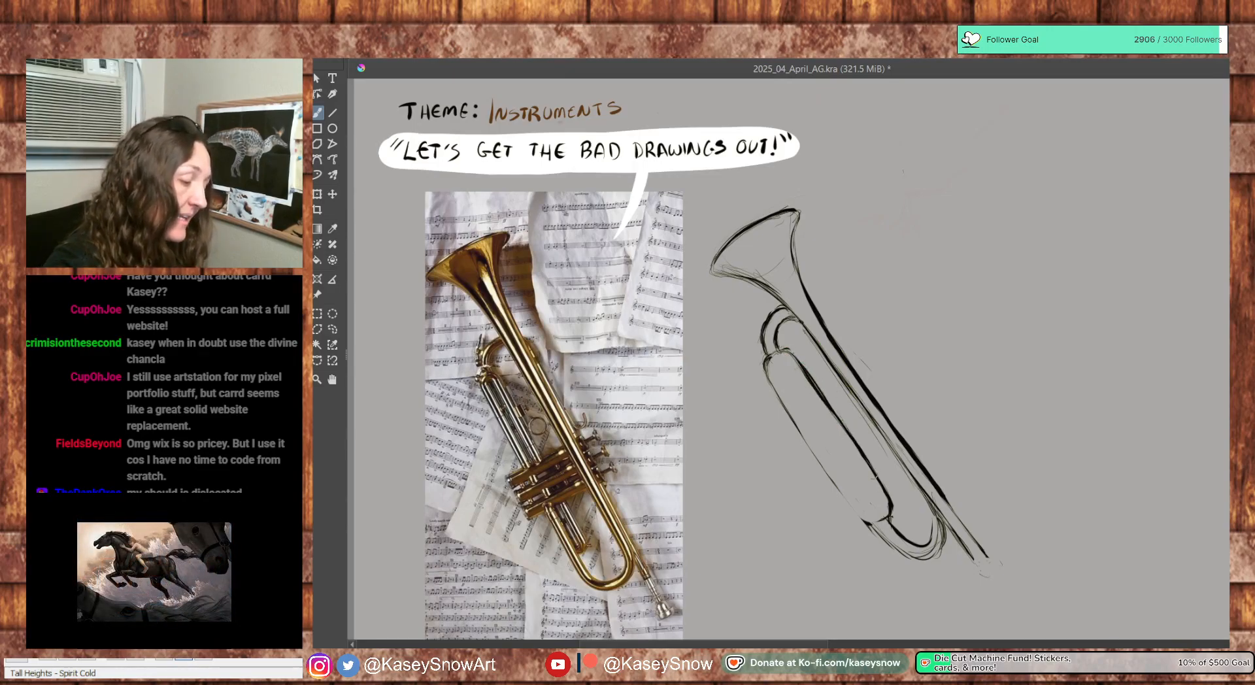
Restate the tubing section's outer side with a bolder line and define the lower bend up to the main tube
{"action": "mouse_move", "coordinate": [776, 386]}
{"action": "left_mouse_down"}
{"action": "mouse_move", "coordinate": [857, 506]}
{"action": "mouse_move", "coordinate": [918, 542]}
{"action": "left_mouse_up"}
{"action": "mouse_move", "coordinate": [886, 503]}
{"action": "left_mouse_down"}
{"action": "mouse_move", "coordinate": [918, 538]}
{"action": "mouse_move", "coordinate": [932, 513]}
{"action": "mouse_move", "coordinate": [901, 542]}
{"action": "mouse_move", "coordinate": [928, 555]}
{"action": "mouse_move", "coordinate": [892, 524]}
{"action": "mouse_move", "coordinate": [909, 536]}
{"action": "left_mouse_up"}
{"action": "key", "text": "e"}
{"action": "mouse_move", "coordinate": [919, 548]}
{"action": "left_mouse_down"}
{"action": "mouse_move", "coordinate": [929, 538]}
{"action": "mouse_move", "coordinate": [872, 528]}
{"action": "mouse_move", "coordinate": [916, 555]}
{"action": "mouse_move", "coordinate": [940, 533]}
{"action": "mouse_move", "coordinate": [936, 555]}
{"action": "mouse_move", "coordinate": [928, 537]}
{"action": "mouse_move", "coordinate": [911, 547]}
{"action": "mouse_move", "coordinate": [933, 549]}
{"action": "mouse_move", "coordinate": [940, 522]}
{"action": "left_mouse_up"}
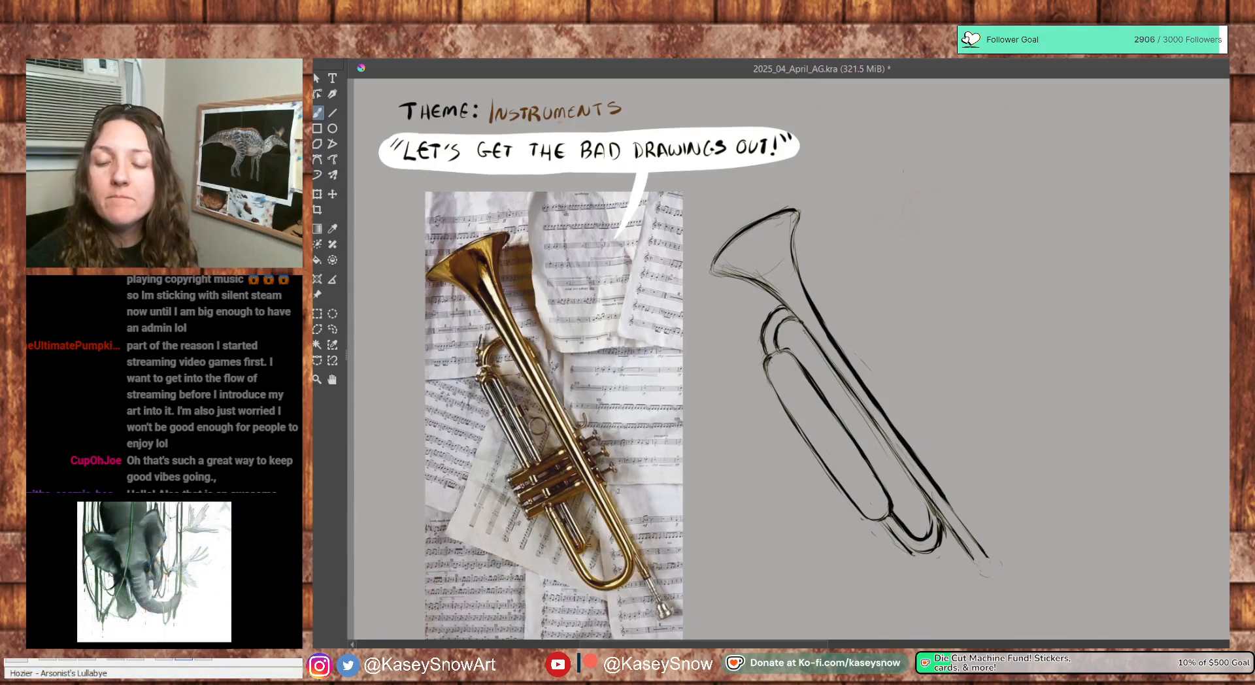
Darken the main tube's lower end, tidy the loop's lines beside it, and strengthen the outer curve of the lower bend
{"action": "scroll", "coordinate": [788, 360], "scroll_direction": "left", "scroll_amount": 1}
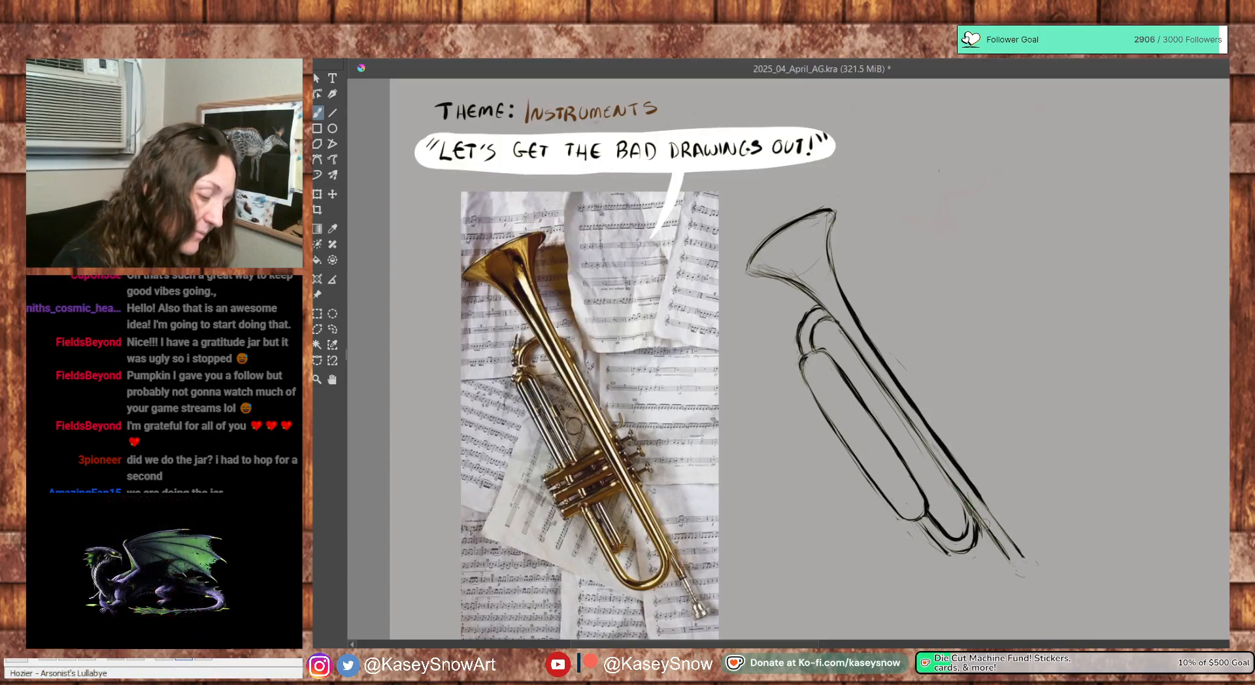
{"action": "mouse_move", "coordinate": [967, 500]}
{"action": "left_mouse_down"}
{"action": "mouse_move", "coordinate": [1013, 562]}
{"action": "mouse_move", "coordinate": [1008, 534]}
{"action": "left_mouse_up"}
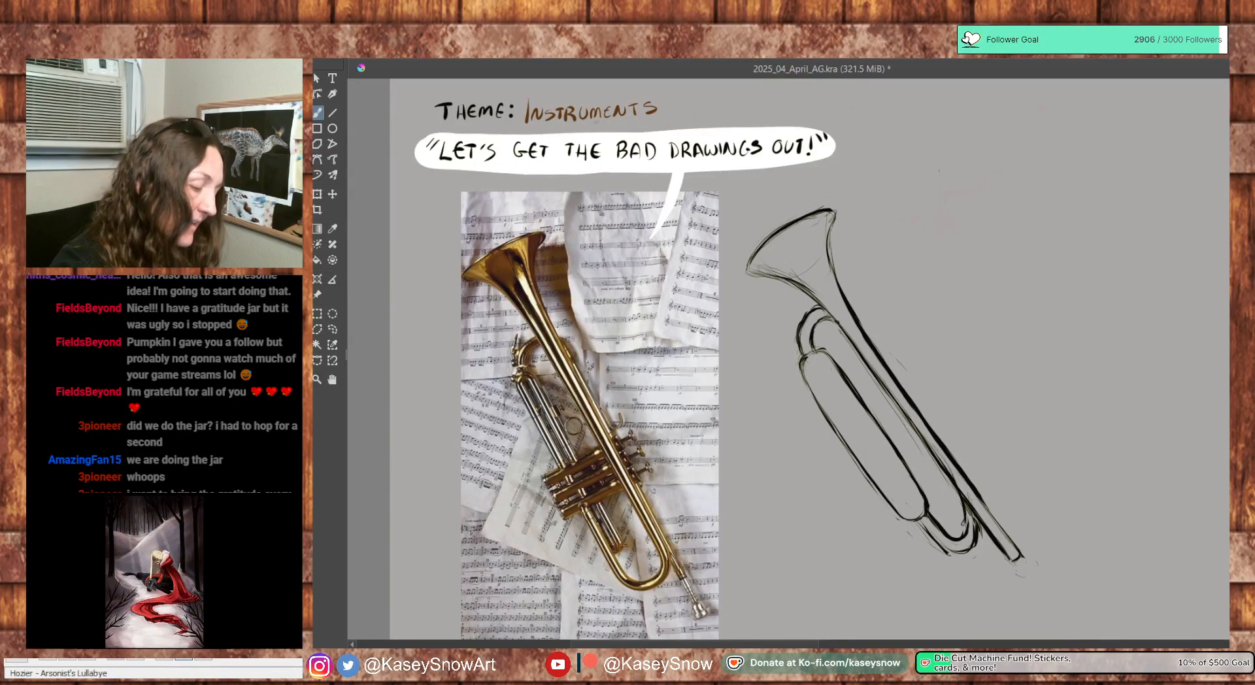
{"action": "mouse_move", "coordinate": [960, 473]}
{"action": "left_mouse_down"}
{"action": "mouse_move", "coordinate": [976, 513]}
{"action": "mouse_move", "coordinate": [962, 474]}
{"action": "left_mouse_up"}
{"action": "mouse_move", "coordinate": [966, 526]}
{"action": "left_mouse_down"}
{"action": "mouse_move", "coordinate": [968, 496]}
{"action": "mouse_move", "coordinate": [974, 534]}
{"action": "mouse_move", "coordinate": [960, 497]}
{"action": "mouse_move", "coordinate": [966, 528]}
{"action": "left_mouse_up"}
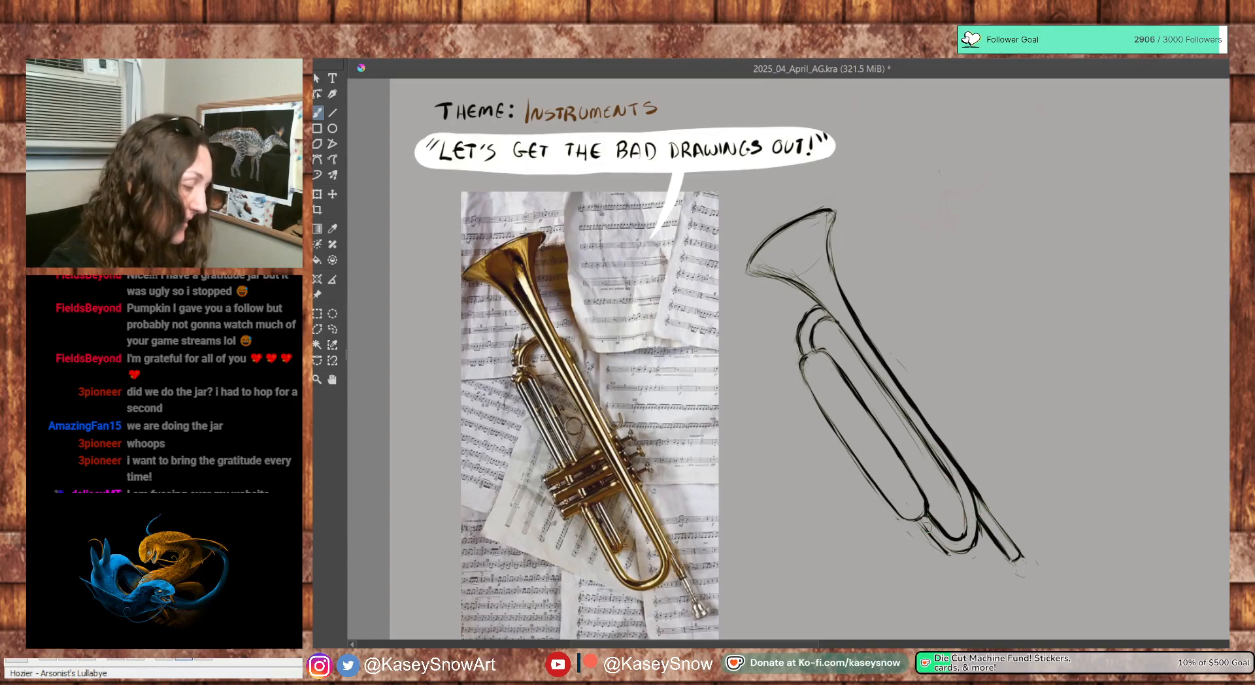
{"action": "left_click_drag", "start_coordinate": [907, 519], "coordinate": [956, 554]}
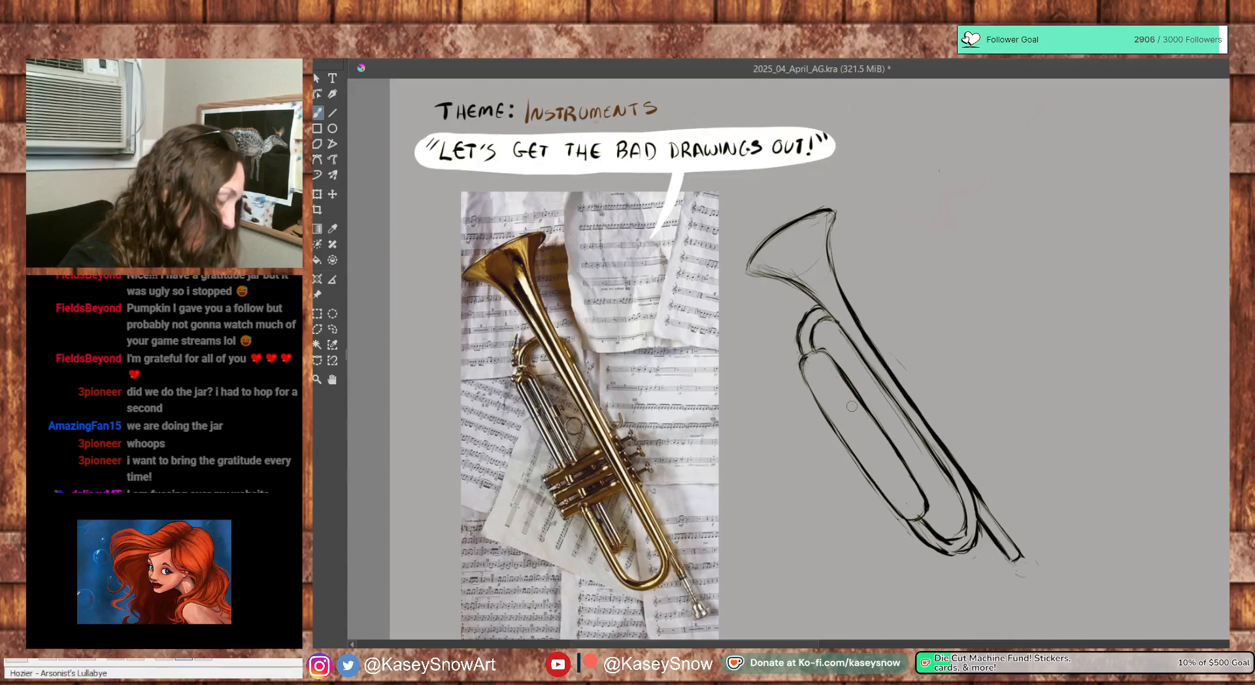
Try tracing the tubing loop over the trumpet in the reference photo
{"action": "mouse_move", "coordinate": [546, 330]}
{"action": "left_mouse_down"}
{"action": "mouse_move", "coordinate": [647, 517]}
{"action": "mouse_move", "coordinate": [653, 582]}
{"action": "mouse_move", "coordinate": [543, 451]}
{"action": "mouse_move", "coordinate": [559, 411]}
{"action": "mouse_move", "coordinate": [609, 537]}
{"action": "mouse_move", "coordinate": [523, 363]}
{"action": "mouse_move", "coordinate": [665, 549]}
{"action": "left_mouse_up"}
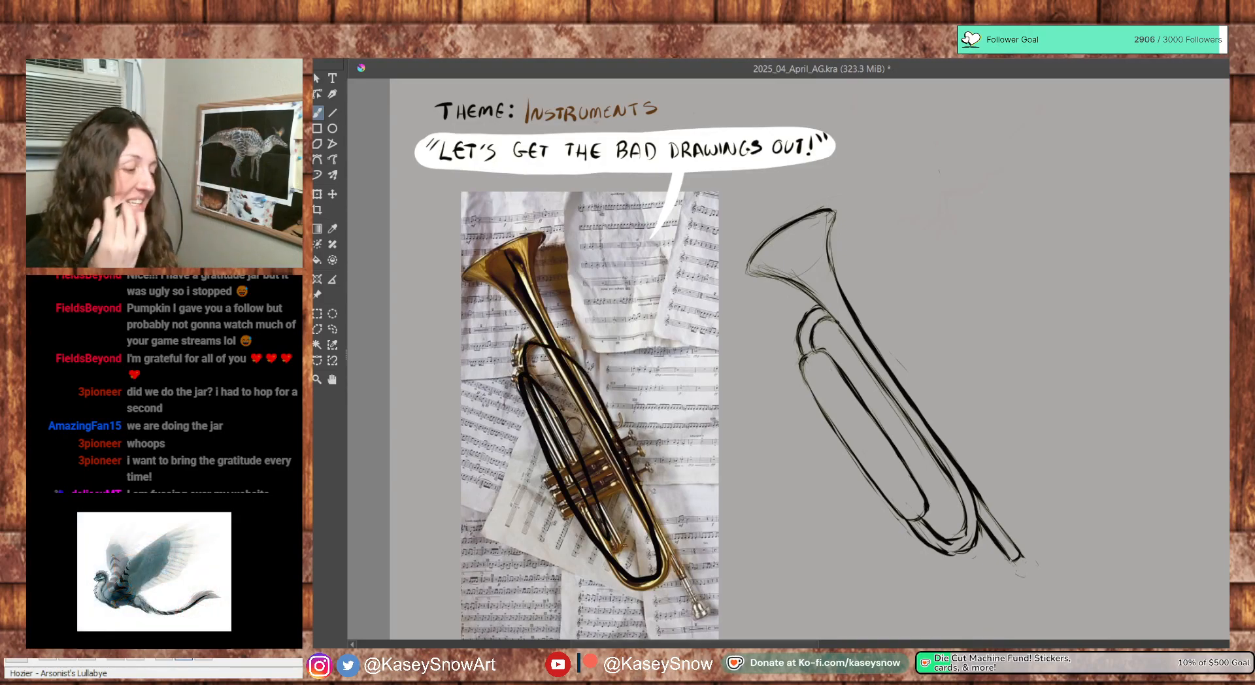
{"action": "key", "text": "ctrl+z"}
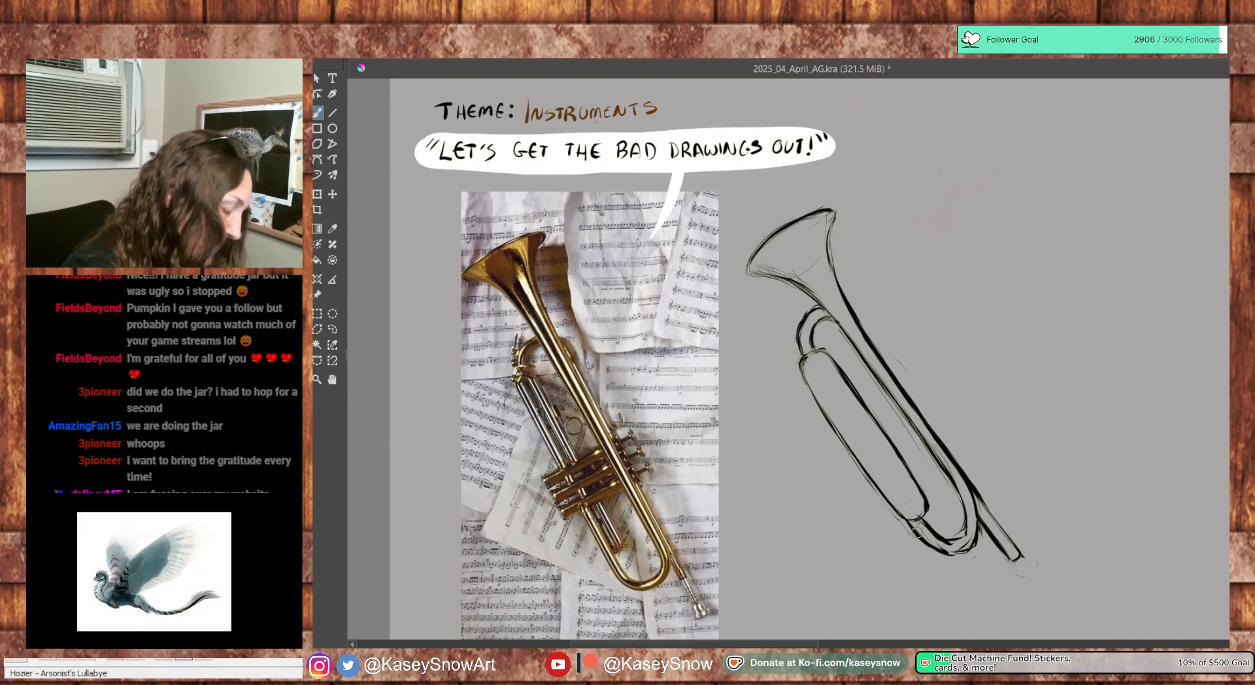
Draw a bold, narrow inner loop inside the tubing section and reinforce the main tube's outer edge just below the bell
{"action": "mouse_move", "coordinate": [890, 483]}
{"action": "left_mouse_down"}
{"action": "mouse_move", "coordinate": [920, 519]}
{"action": "mouse_move", "coordinate": [860, 443]}
{"action": "left_mouse_up"}
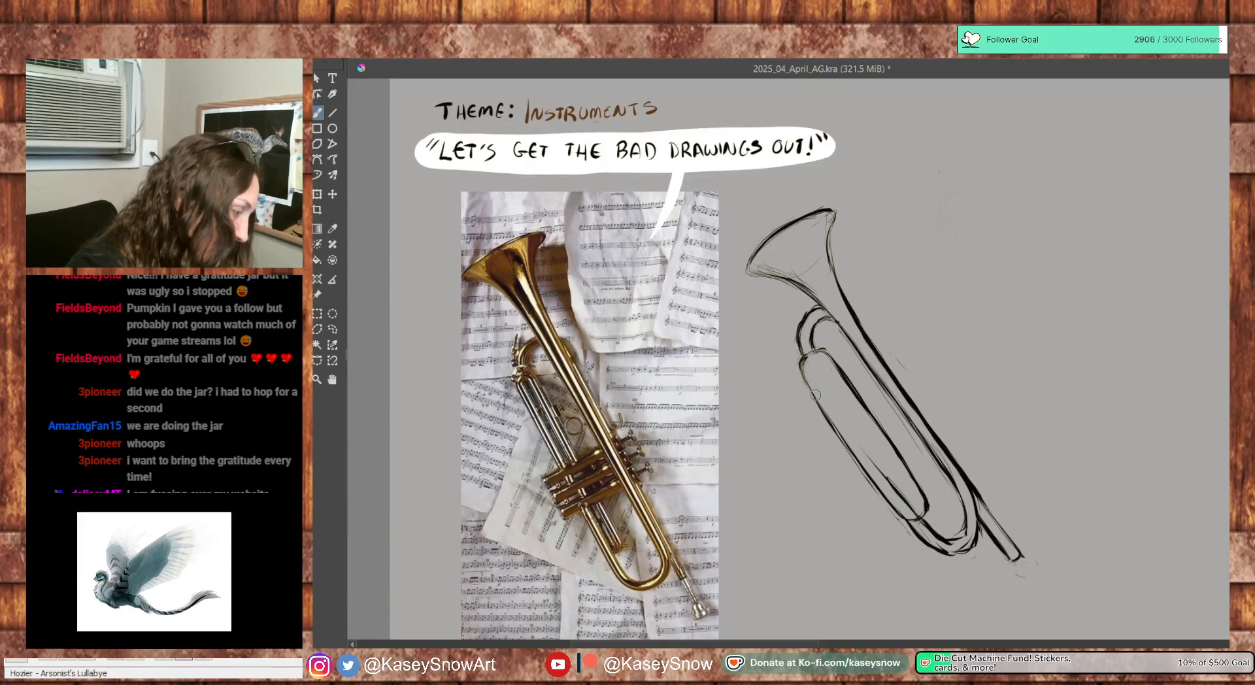
{"action": "mouse_move", "coordinate": [898, 495]}
{"action": "left_mouse_down"}
{"action": "mouse_move", "coordinate": [819, 369]}
{"action": "mouse_move", "coordinate": [855, 422]}
{"action": "left_mouse_up"}
{"action": "left_click_drag", "start_coordinate": [820, 370], "coordinate": [877, 447]}
{"action": "left_click_drag", "start_coordinate": [846, 405], "coordinate": [910, 501]}
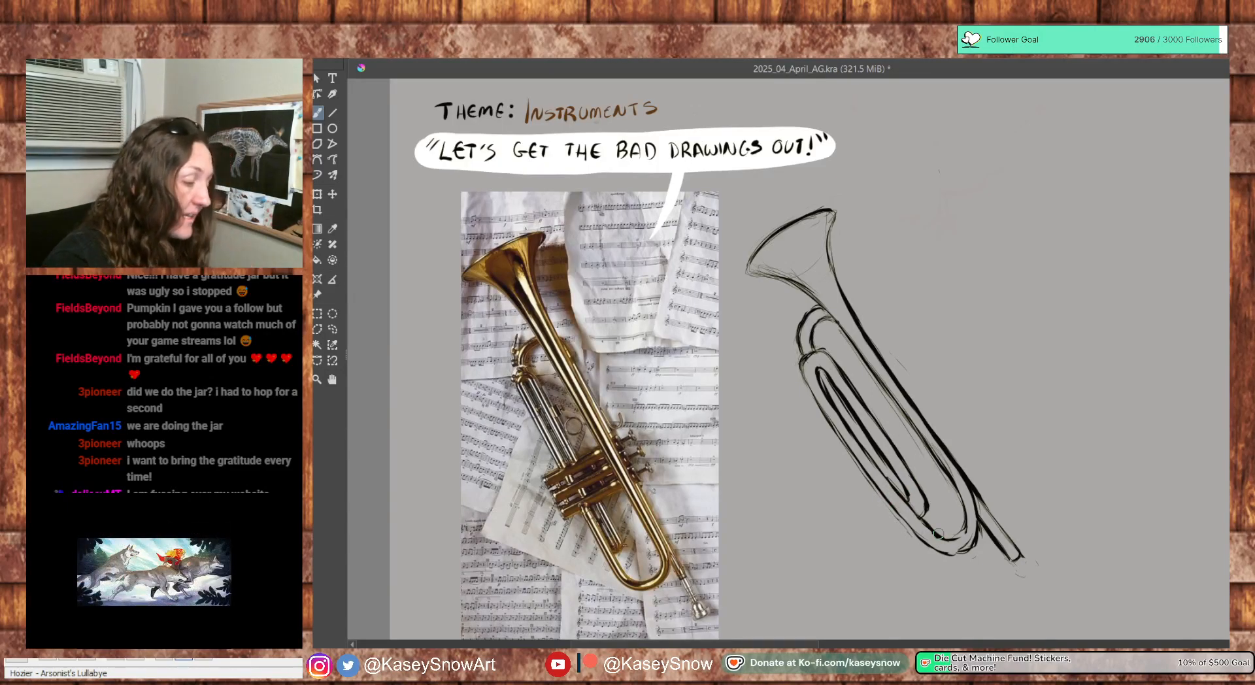
{"action": "left_click_drag", "start_coordinate": [845, 302], "coordinate": [894, 356]}
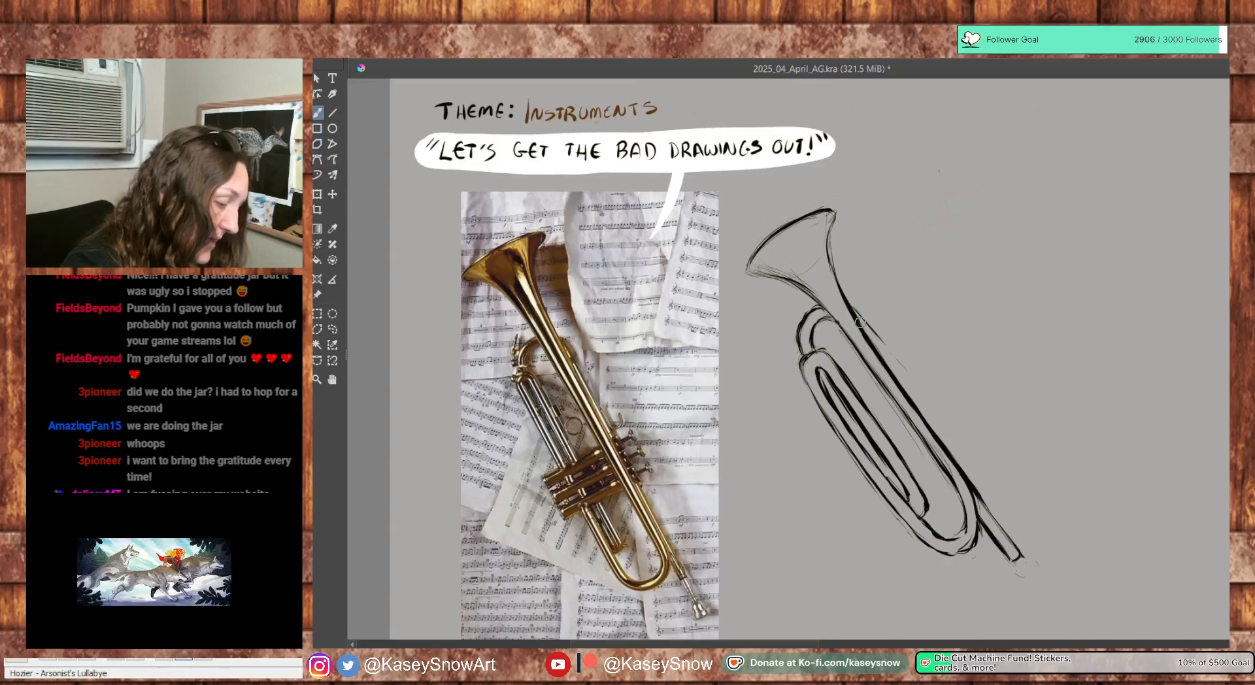
Strengthen the main tube's outer edge with long bold lines running from below the bell down to its lower end
{"action": "left_click_drag", "start_coordinate": [856, 315], "coordinate": [963, 458]}
{"action": "left_click_drag", "start_coordinate": [928, 419], "coordinate": [942, 439]}
{"action": "left_click_drag", "start_coordinate": [911, 389], "coordinate": [1015, 539]}
{"action": "mouse_move", "coordinate": [969, 472]}
{"action": "left_mouse_down"}
{"action": "mouse_move", "coordinate": [1010, 530]}
{"action": "mouse_move", "coordinate": [1003, 538]}
{"action": "mouse_move", "coordinate": [1025, 545]}
{"action": "mouse_move", "coordinate": [850, 304]}
{"action": "left_mouse_up"}
{"action": "mouse_move", "coordinate": [910, 385]}
{"action": "left_mouse_down"}
{"action": "mouse_move", "coordinate": [853, 307]}
{"action": "mouse_move", "coordinate": [945, 447]}
{"action": "left_mouse_up"}
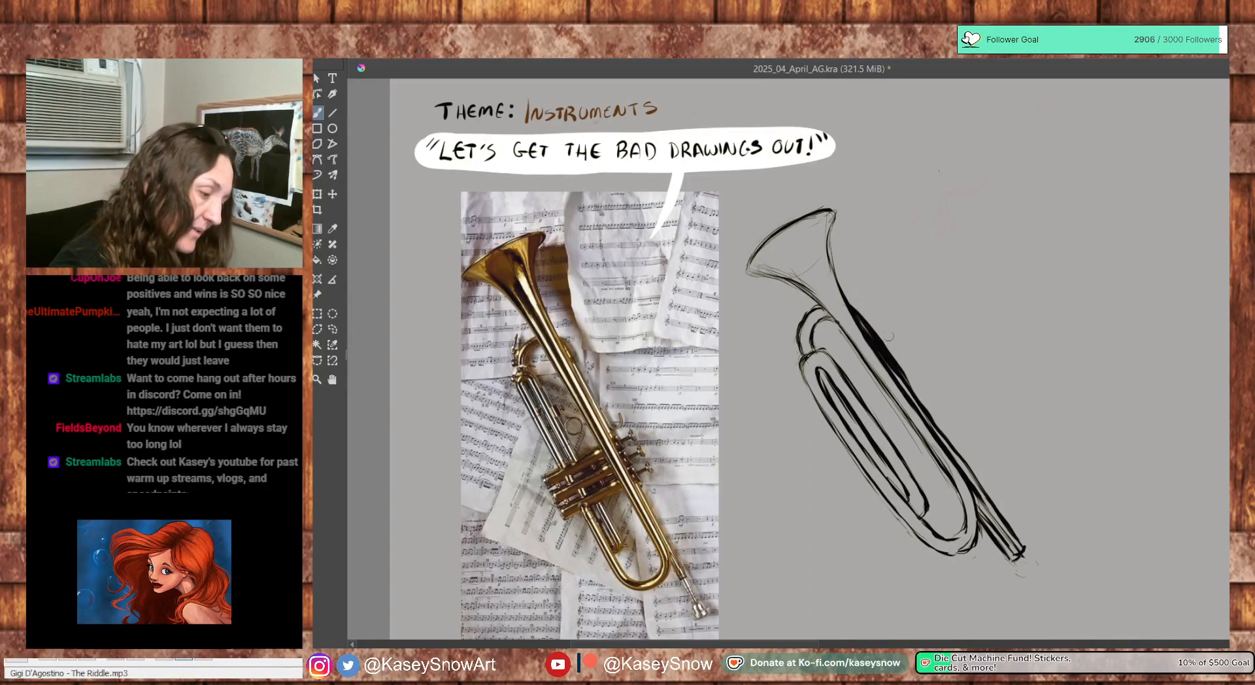
{"action": "left_click_drag", "start_coordinate": [864, 325], "coordinate": [899, 377]}
{"action": "left_click_drag", "start_coordinate": [867, 330], "coordinate": [954, 449]}
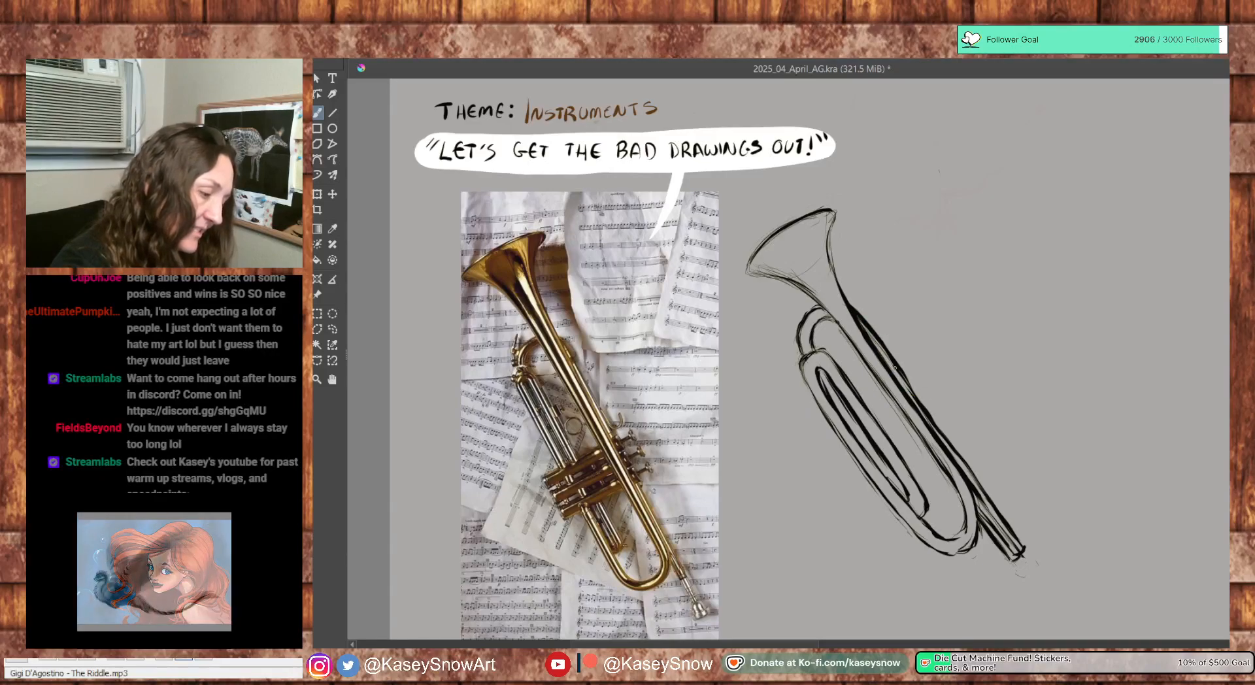
Refine the lower part of the main tube into a cleaner, narrower pipe beyond the tubing loop
{"action": "left_click_drag", "start_coordinate": [924, 409], "coordinate": [1011, 540]}
{"action": "left_click_drag", "start_coordinate": [972, 484], "coordinate": [1012, 558]}
{"action": "left_click_drag", "start_coordinate": [988, 534], "coordinate": [1021, 559]}
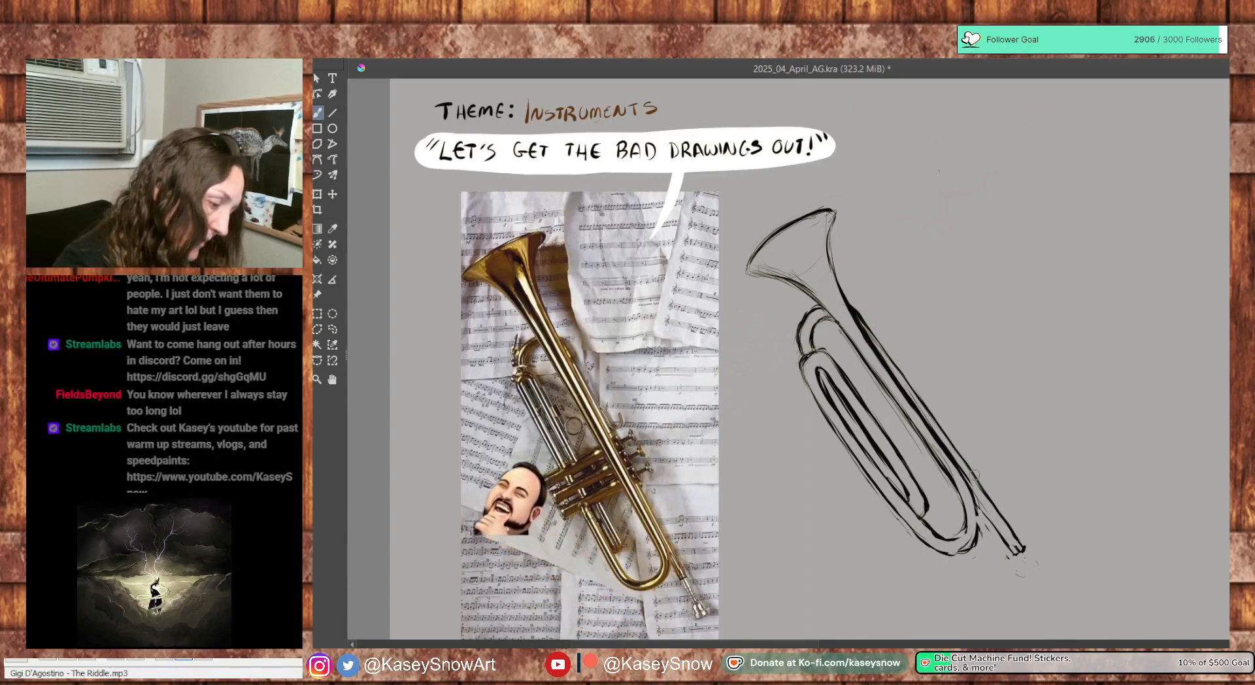
{"action": "left_click_drag", "start_coordinate": [983, 487], "coordinate": [1018, 536]}
{"action": "left_click_drag", "start_coordinate": [978, 500], "coordinate": [1009, 550]}
{"action": "left_click_drag", "start_coordinate": [977, 498], "coordinate": [1001, 537]}
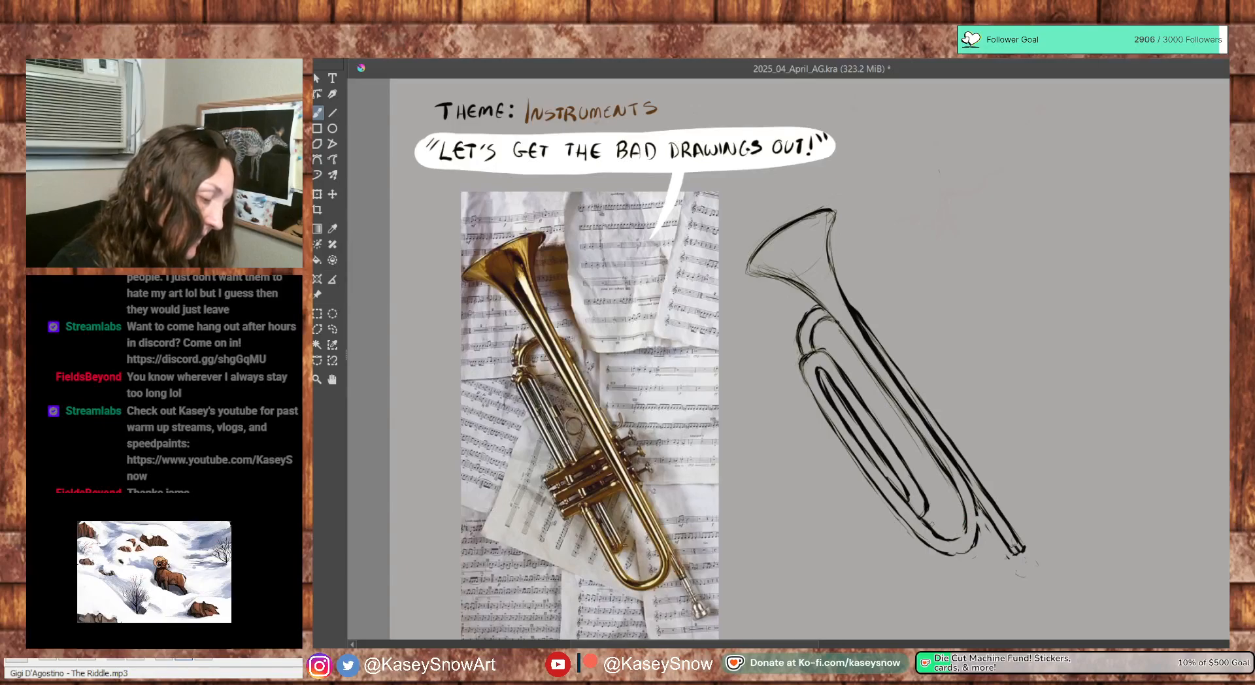
Reinforce the loop's lower bend, define the main tube's lower end, and draw the mouthpiece with its rounded cup
{"action": "mouse_move", "coordinate": [951, 540]}
{"action": "left_mouse_down"}
{"action": "mouse_move", "coordinate": [942, 451]}
{"action": "mouse_move", "coordinate": [965, 516]}
{"action": "left_mouse_up"}
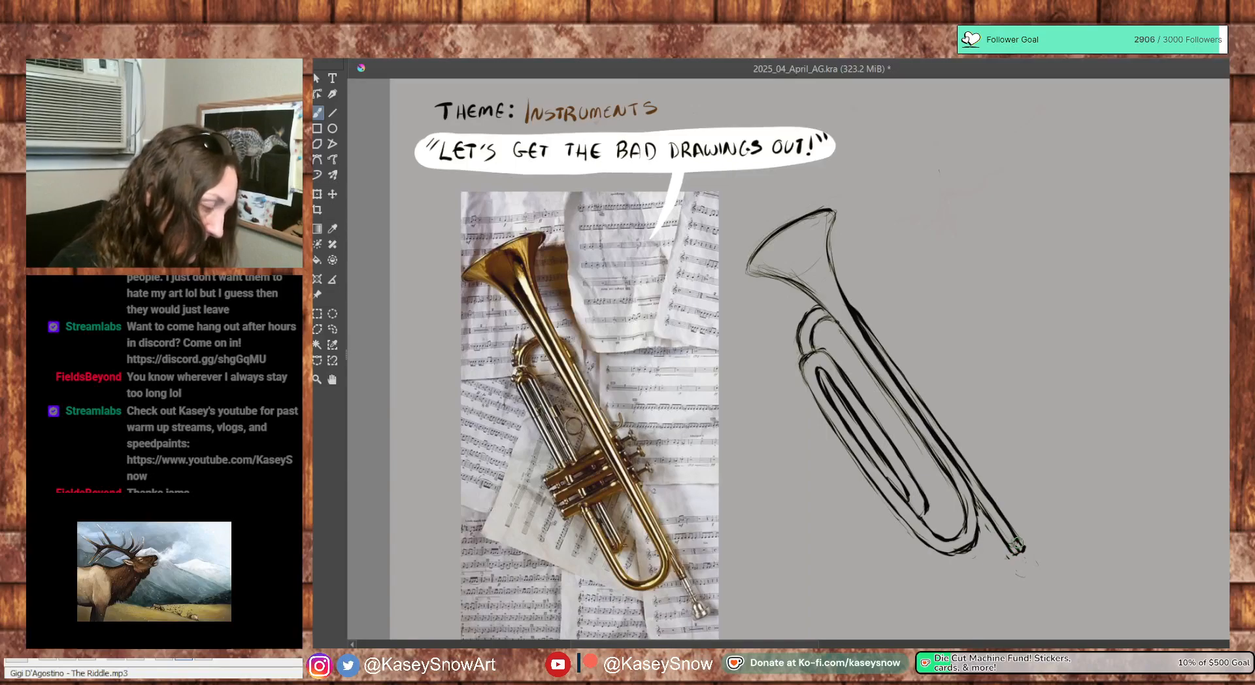
{"action": "left_click_drag", "start_coordinate": [1007, 538], "coordinate": [1019, 553]}
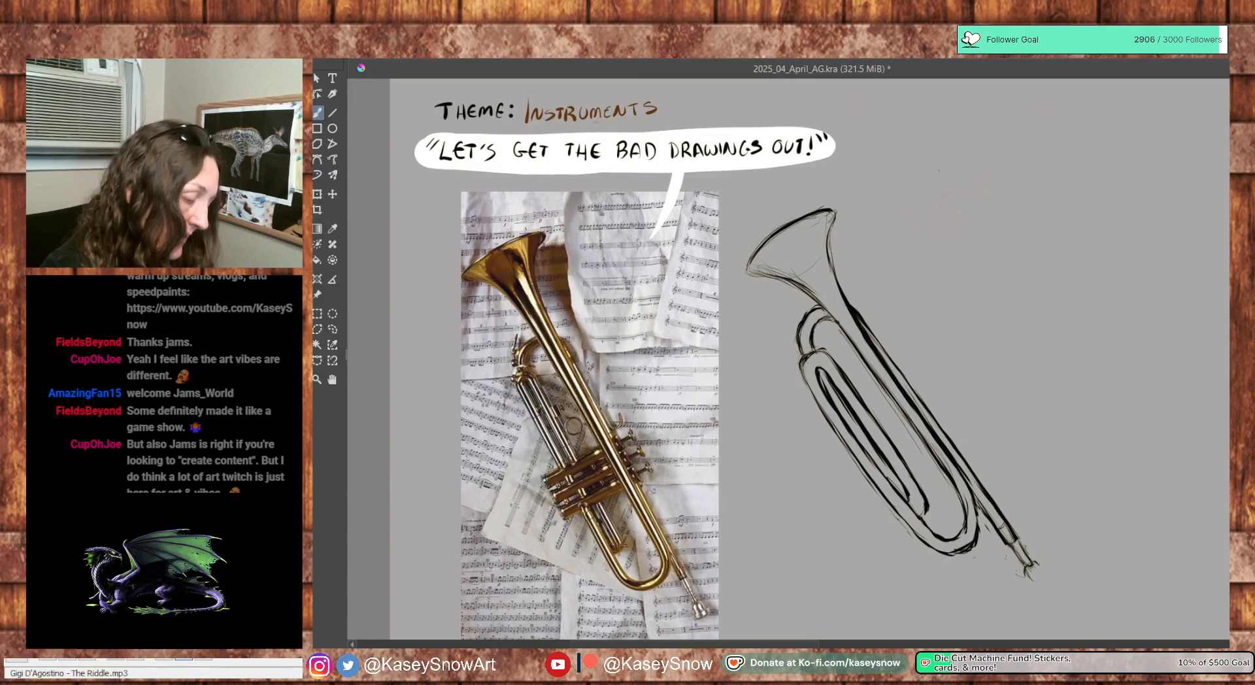
{"action": "mouse_move", "coordinate": [1035, 562]}
{"action": "left_mouse_down"}
{"action": "mouse_move", "coordinate": [1046, 575]}
{"action": "mouse_move", "coordinate": [1034, 590]}
{"action": "left_mouse_up"}
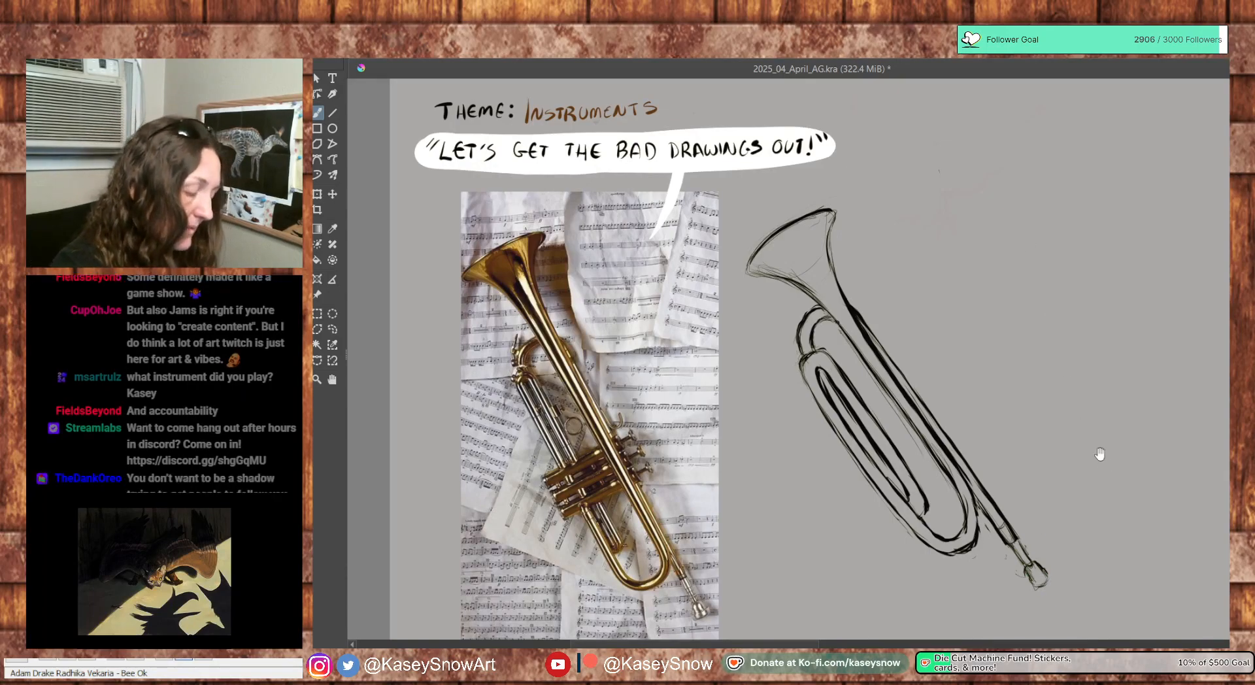
Draw the lowest valve casing across the tubing loop and its finger button on the far side of the main tube
{"action": "left_click_drag", "start_coordinate": [1100, 457], "coordinate": [1106, 449]}
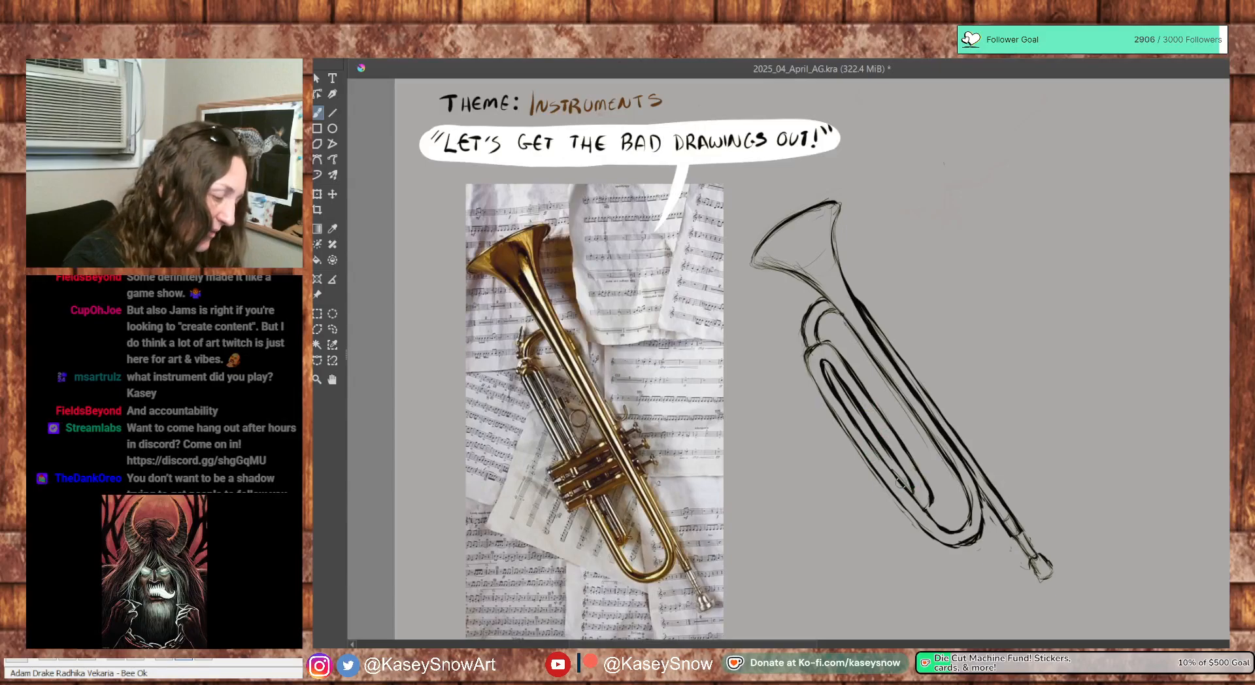
{"action": "left_click_drag", "start_coordinate": [915, 471], "coordinate": [943, 452]}
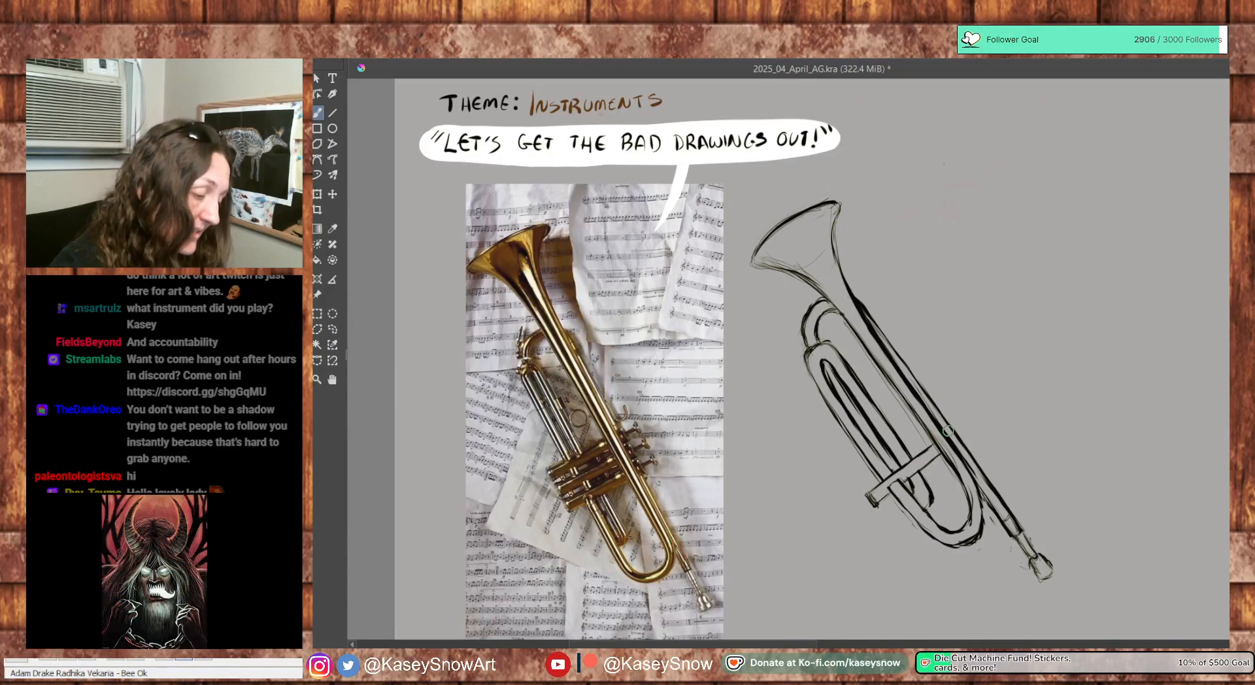
{"action": "mouse_move", "coordinate": [948, 432]}
{"action": "left_mouse_down"}
{"action": "mouse_move", "coordinate": [960, 442]}
{"action": "mouse_move", "coordinate": [963, 429]}
{"action": "left_mouse_up"}
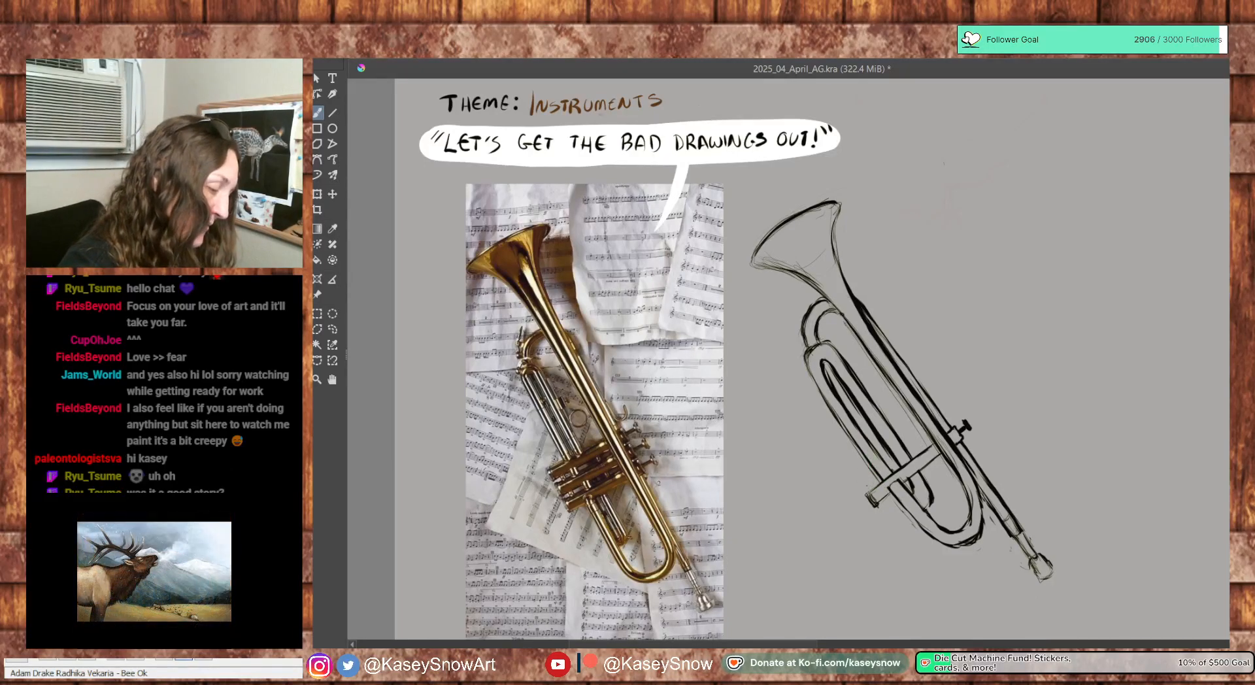
Draw the other two valve casings parallel to the first across the loop, and add their finger buttons beyond the main tube
{"action": "left_click_drag", "start_coordinate": [857, 473], "coordinate": [871, 490]}
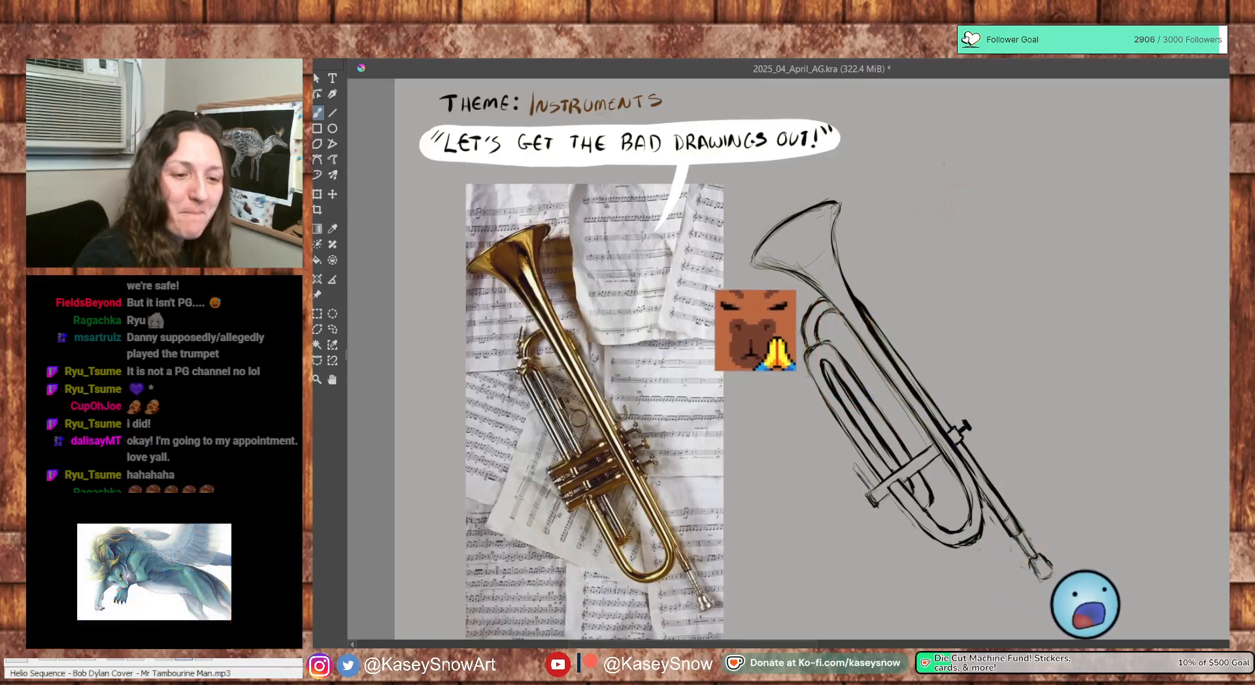
{"action": "left_click_drag", "start_coordinate": [904, 452], "coordinate": [920, 441]}
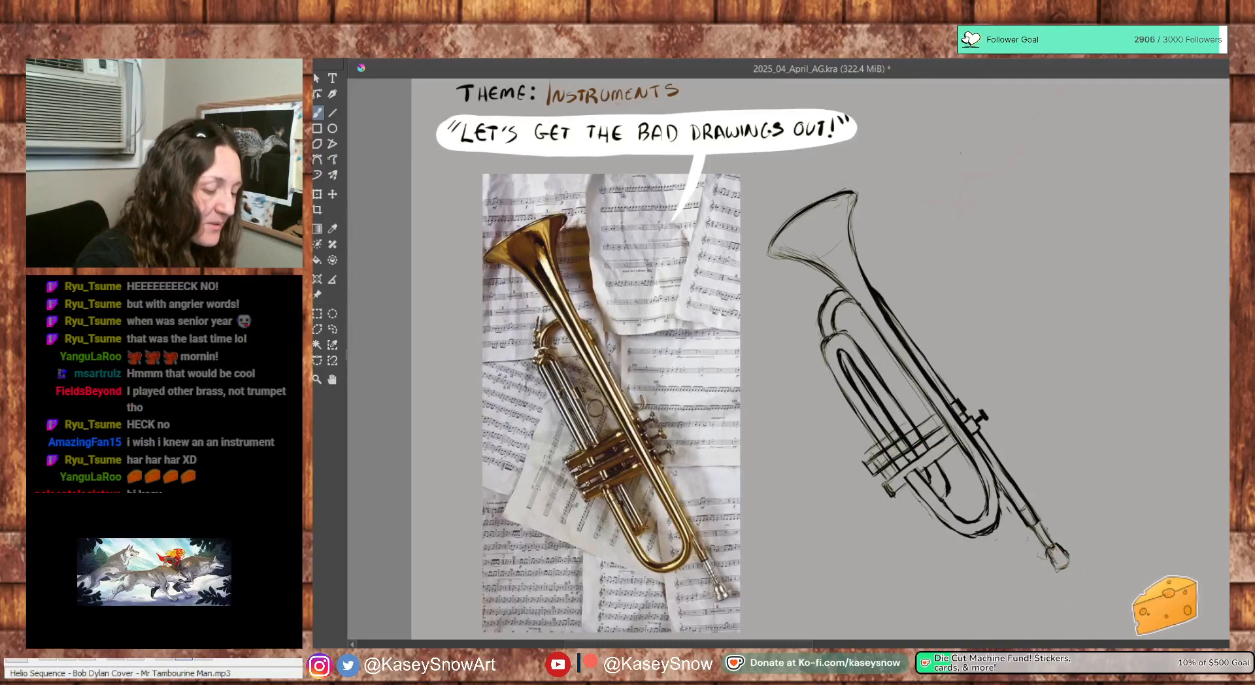
{"action": "left_click_drag", "start_coordinate": [868, 450], "coordinate": [927, 413]}
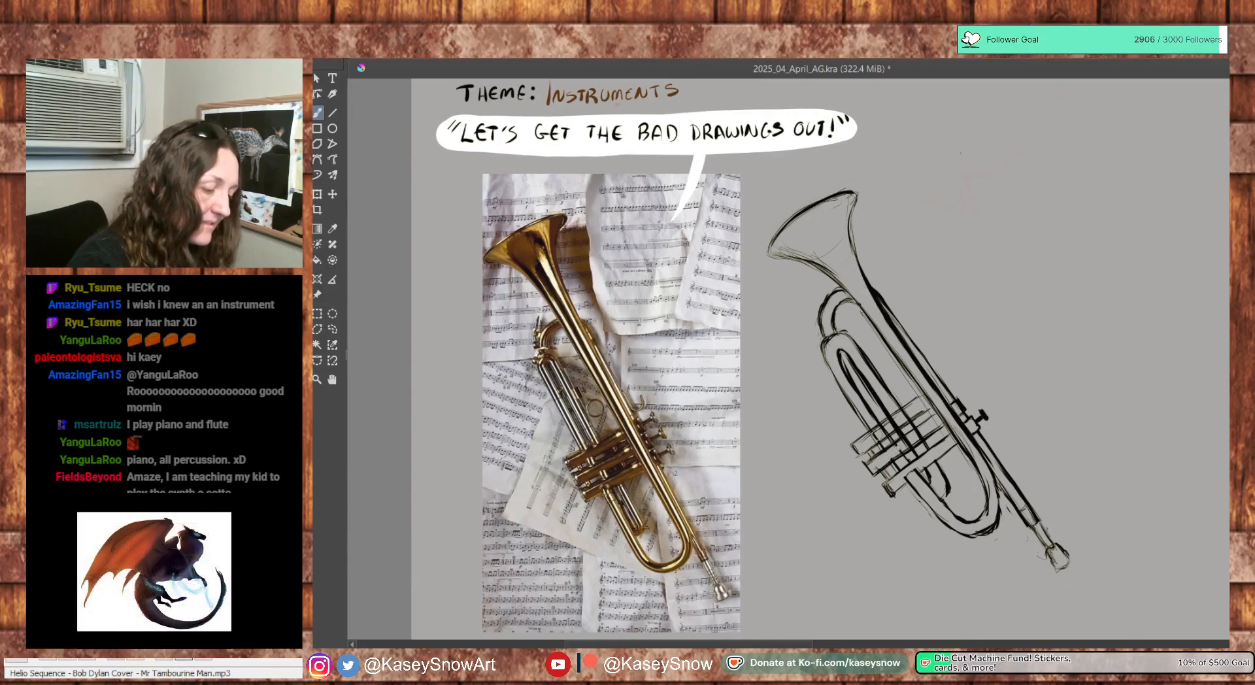
{"action": "mouse_move", "coordinate": [874, 431]}
{"action": "left_mouse_down"}
{"action": "mouse_move", "coordinate": [915, 412]}
{"action": "mouse_move", "coordinate": [915, 440]}
{"action": "left_mouse_up"}
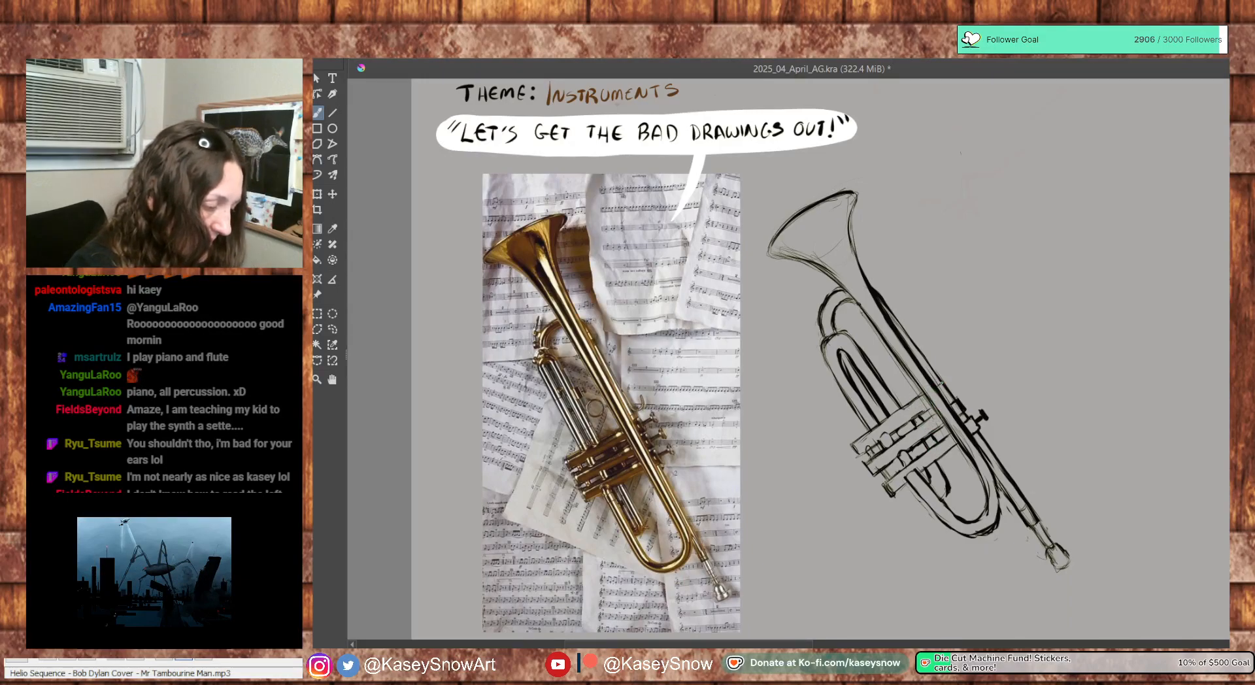
{"action": "mouse_move", "coordinate": [944, 383]}
{"action": "left_mouse_down"}
{"action": "mouse_move", "coordinate": [952, 391]}
{"action": "mouse_move", "coordinate": [958, 377]}
{"action": "mouse_move", "coordinate": [979, 414]}
{"action": "left_mouse_up"}
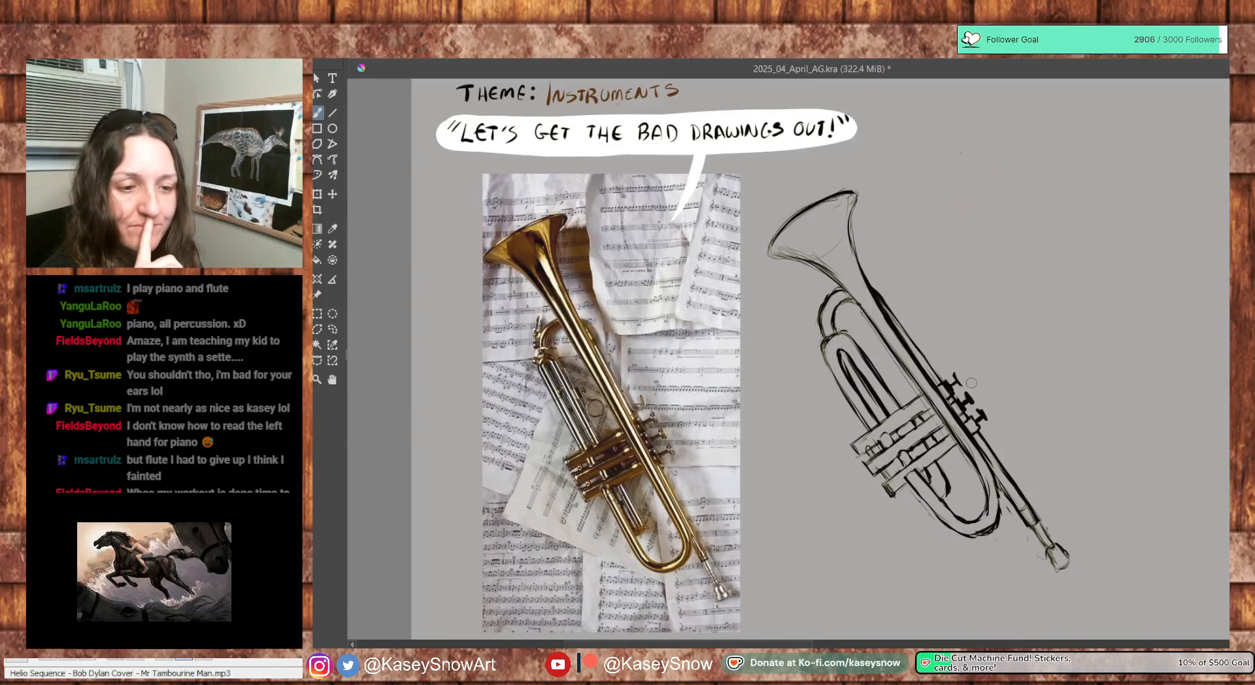
Add the small ring, knob and upright lever details on the outer side of the tubing's upper bend
{"action": "left_click_drag", "start_coordinate": [1076, 427], "coordinate": [1063, 390]}
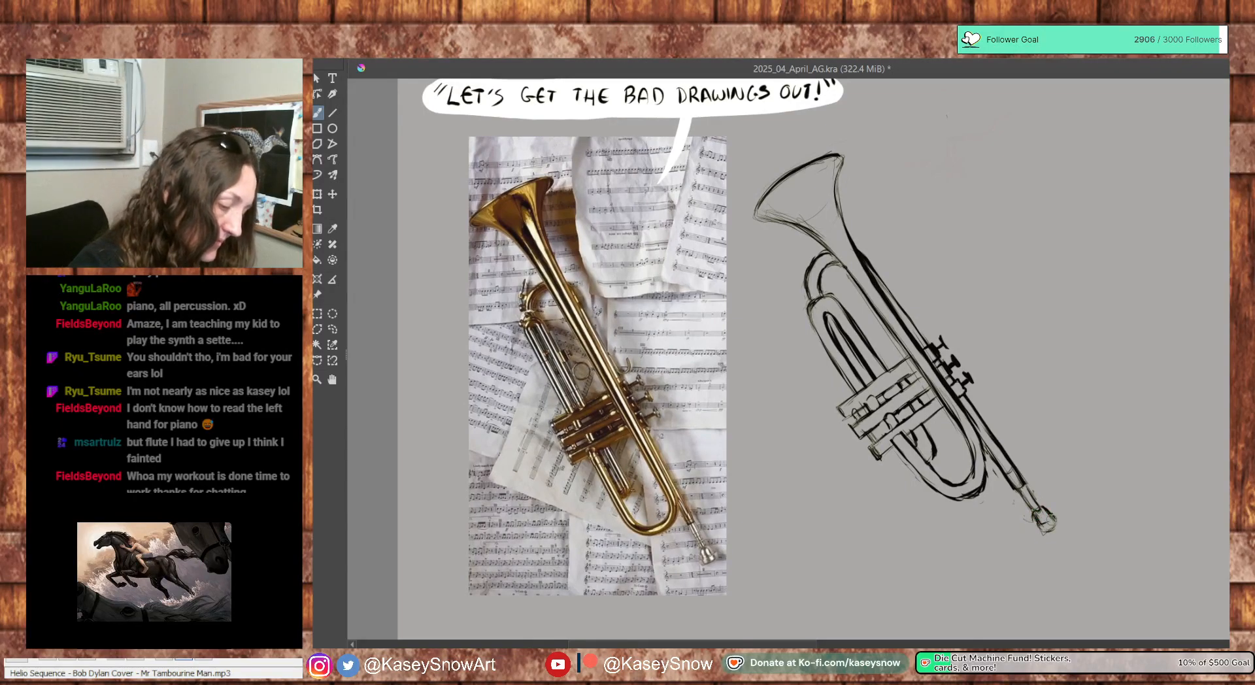
{"action": "mouse_move", "coordinate": [1075, 427]}
{"action": "left_mouse_down"}
{"action": "mouse_move", "coordinate": [1095, 451]}
{"action": "mouse_move", "coordinate": [1084, 444]}
{"action": "left_mouse_up"}
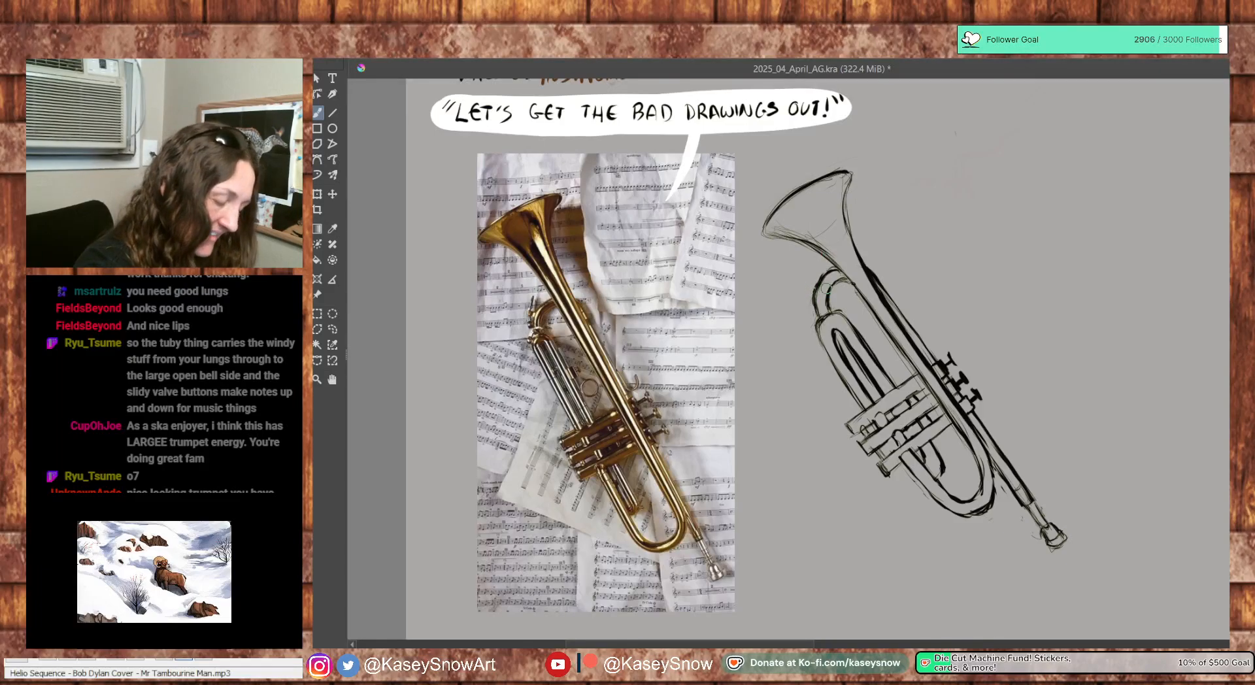
{"action": "left_click_drag", "start_coordinate": [816, 296], "coordinate": [816, 309]}
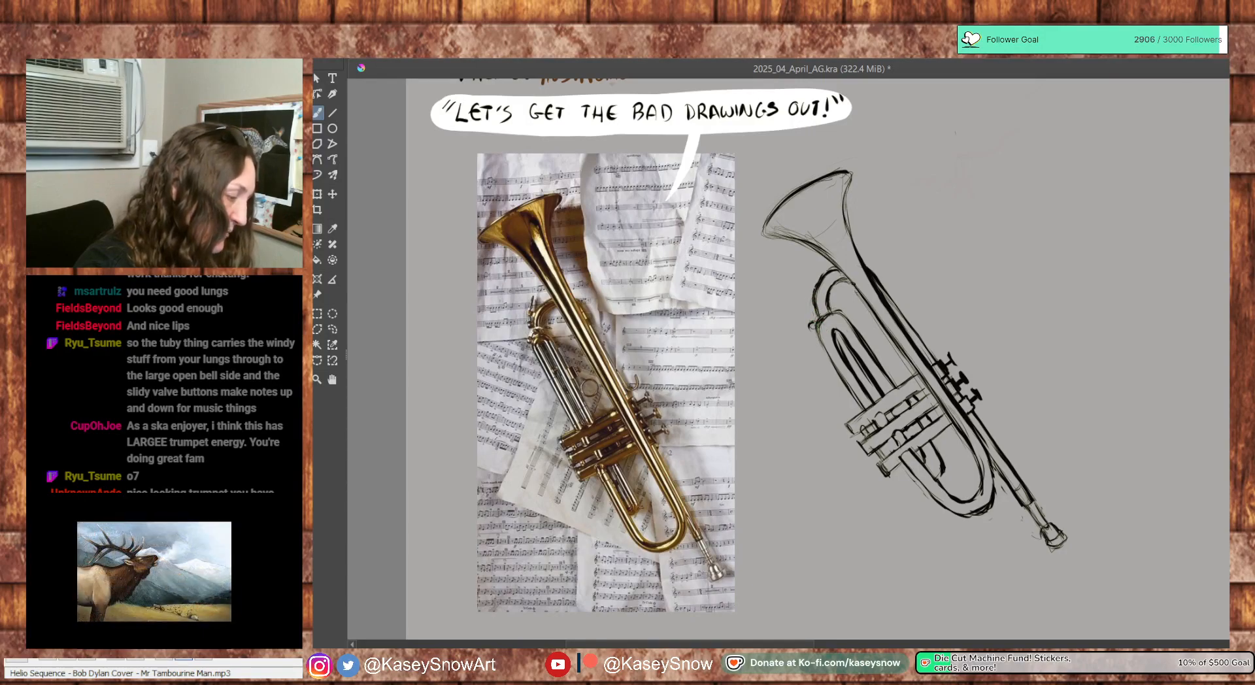
{"action": "left_click_drag", "start_coordinate": [816, 309], "coordinate": [826, 304]}
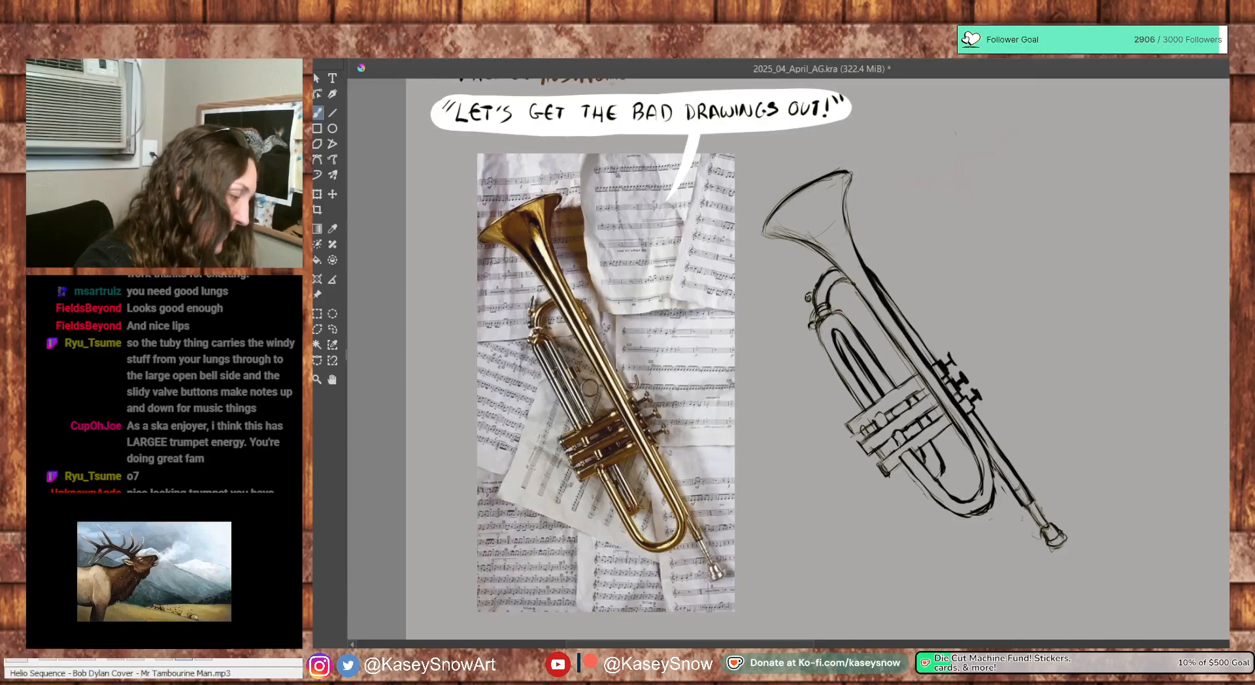
{"action": "left_click_drag", "start_coordinate": [814, 262], "coordinate": [809, 282]}
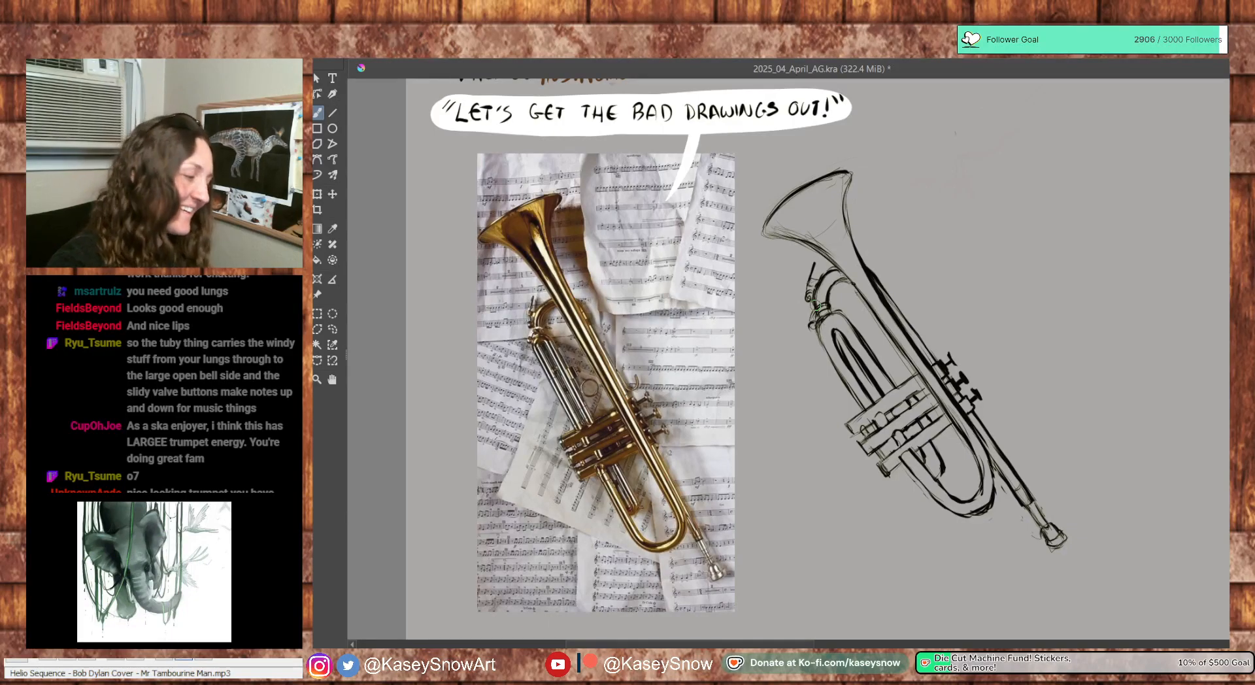
Sample gold from the bell in the reference photo, set the brush size to 32 px, and fill the sketched bell
{"action": "left_click_drag", "start_coordinate": [1049, 330], "coordinate": [1028, 317]}
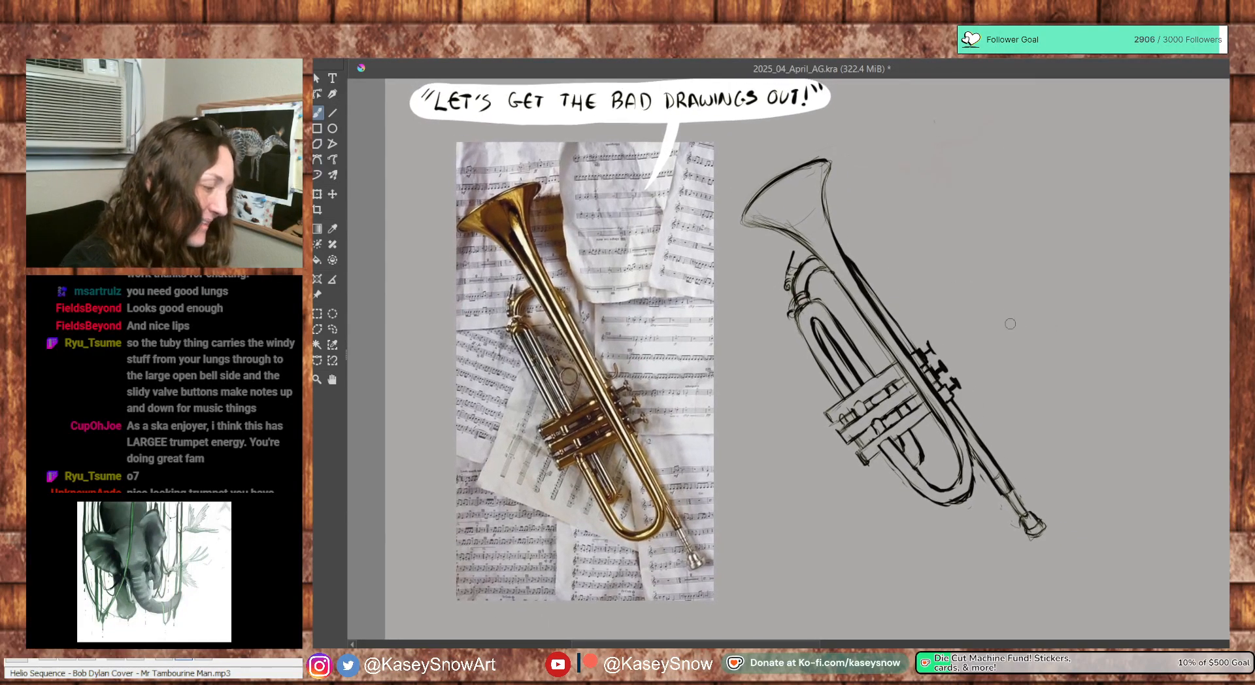
{"action": "left_click_drag", "start_coordinate": [1126, 476], "coordinate": [1106, 456]}
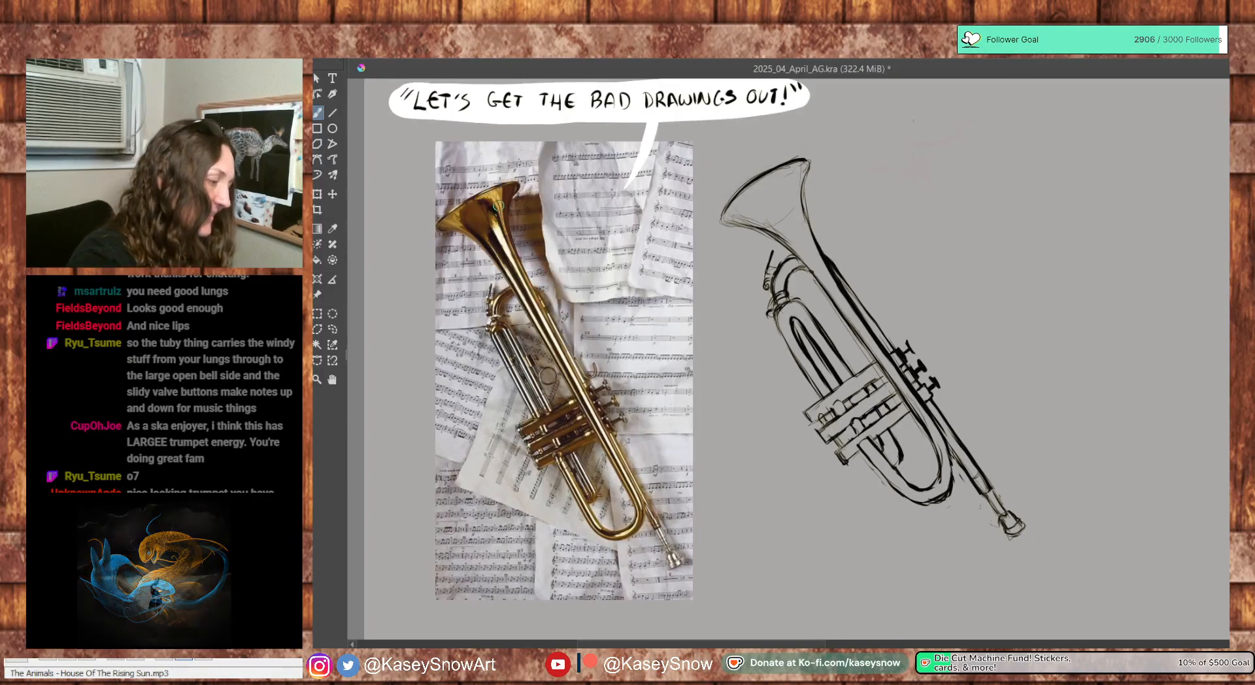
{"action": "left_click", "coordinate": [512, 222], "text": "ctrl"}
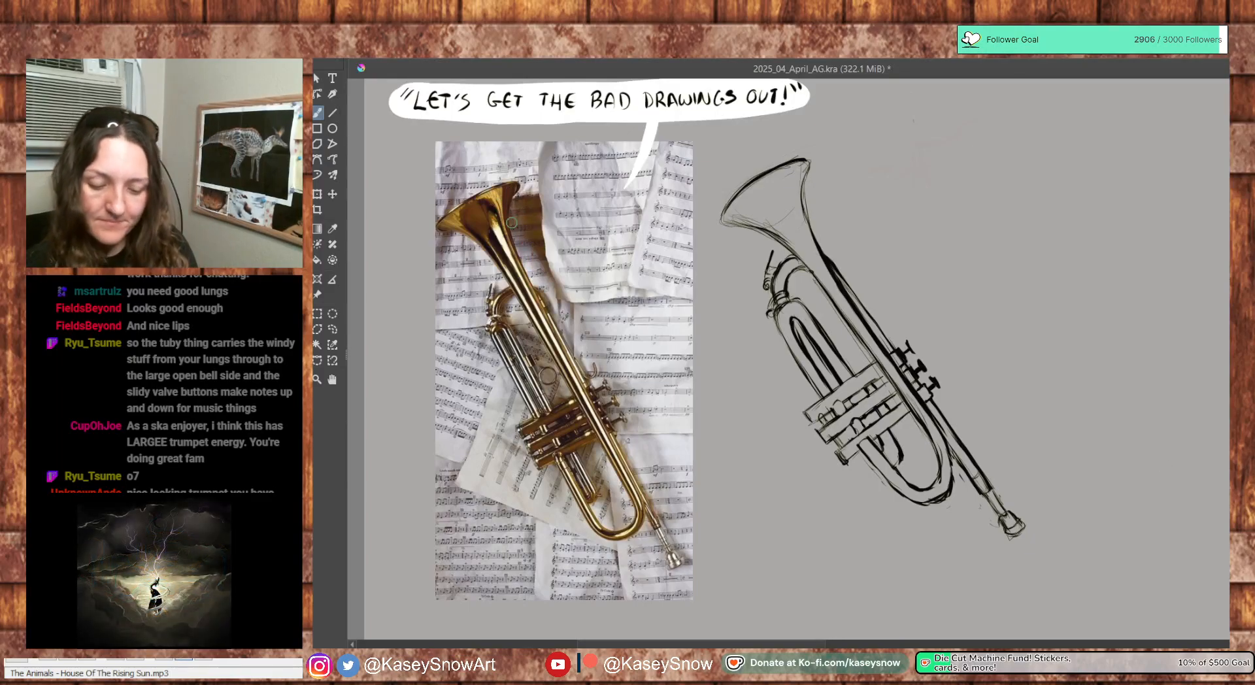
{"action": "key", "text": "bracketright"}
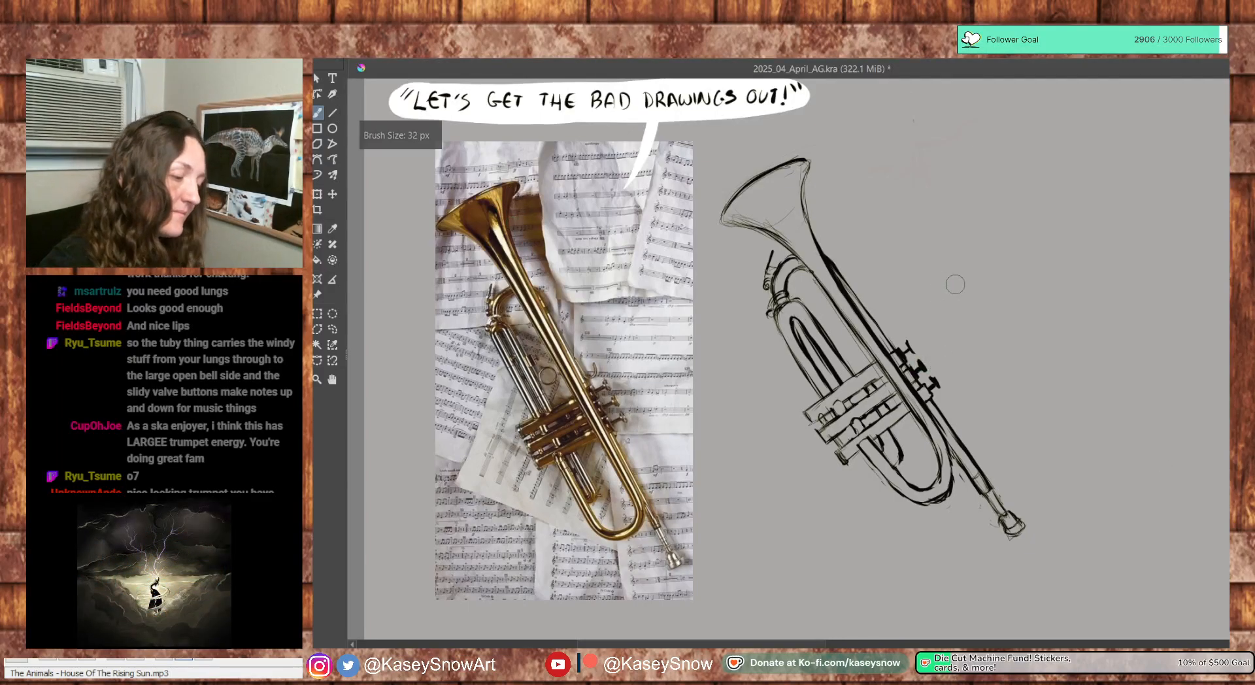
{"action": "scroll", "coordinate": [1162, 497], "scroll_direction": "up", "scroll_amount": 2}
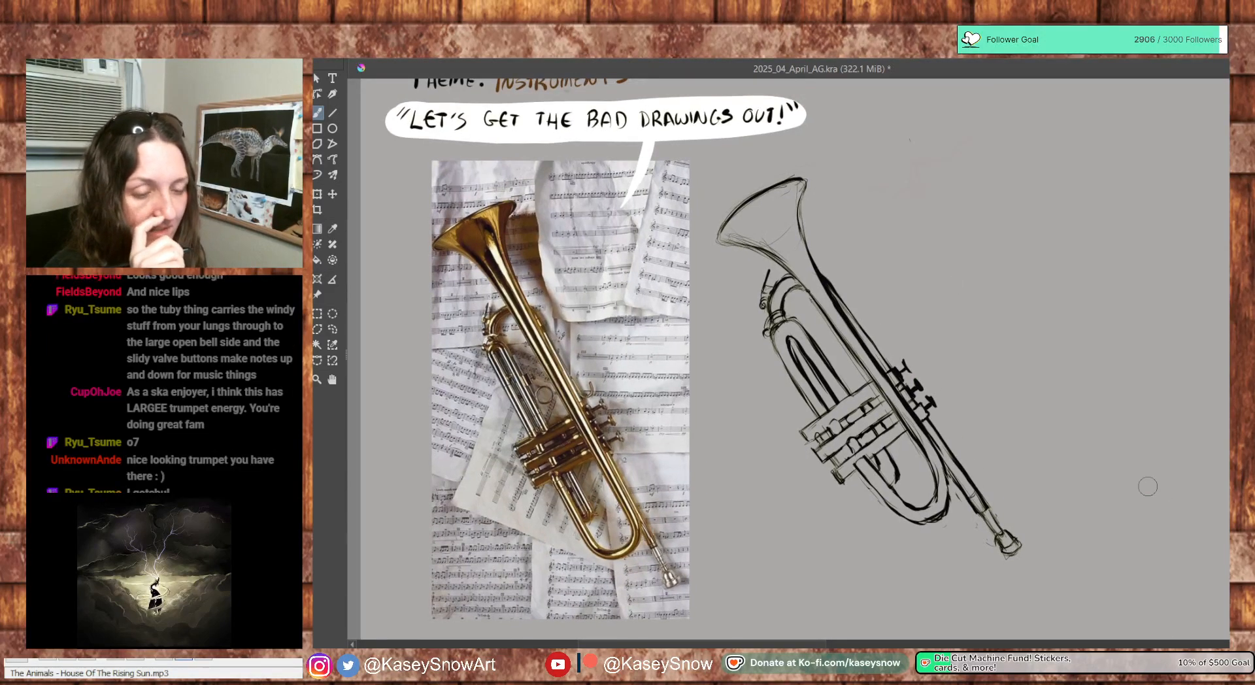
{"action": "mouse_move", "coordinate": [779, 234]}
{"action": "left_mouse_down"}
{"action": "mouse_move", "coordinate": [789, 250]}
{"action": "mouse_move", "coordinate": [758, 234]}
{"action": "mouse_move", "coordinate": [773, 255]}
{"action": "mouse_move", "coordinate": [728, 239]}
{"action": "mouse_move", "coordinate": [735, 216]}
{"action": "mouse_move", "coordinate": [792, 191]}
{"action": "mouse_move", "coordinate": [789, 222]}
{"action": "mouse_move", "coordinate": [825, 297]}
{"action": "left_mouse_up"}
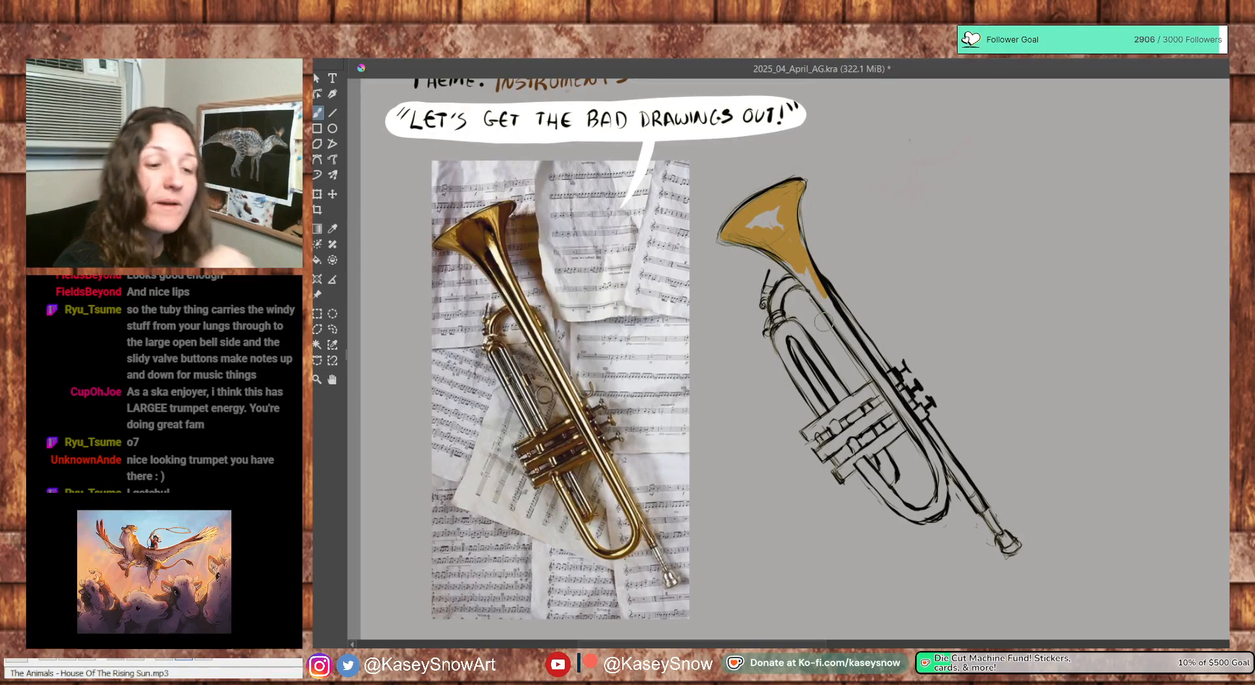
{"action": "left_click_drag", "start_coordinate": [750, 216], "coordinate": [783, 224]}
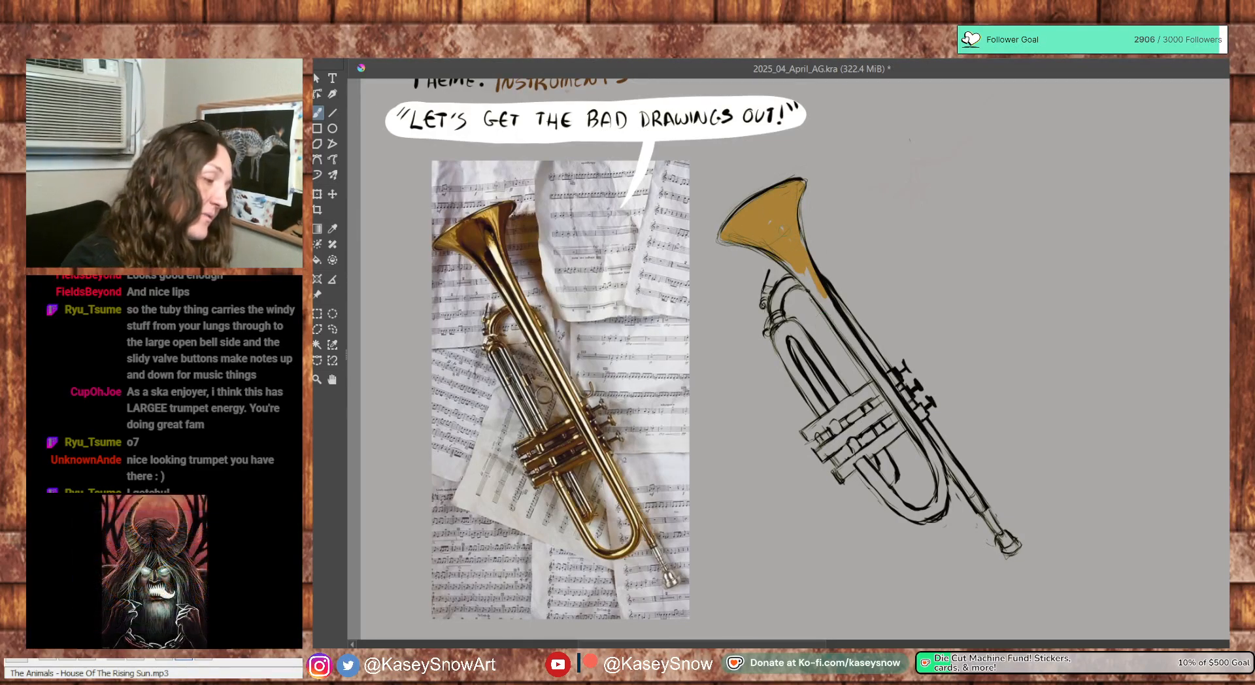
Paint the main tube gold from the bell's neck down to the mouthpiece, including the start of the adjoining loop
{"action": "mouse_move", "coordinate": [808, 269]}
{"action": "left_mouse_down"}
{"action": "mouse_move", "coordinate": [810, 285]}
{"action": "mouse_move", "coordinate": [796, 274]}
{"action": "mouse_move", "coordinate": [879, 375]}
{"action": "left_mouse_up"}
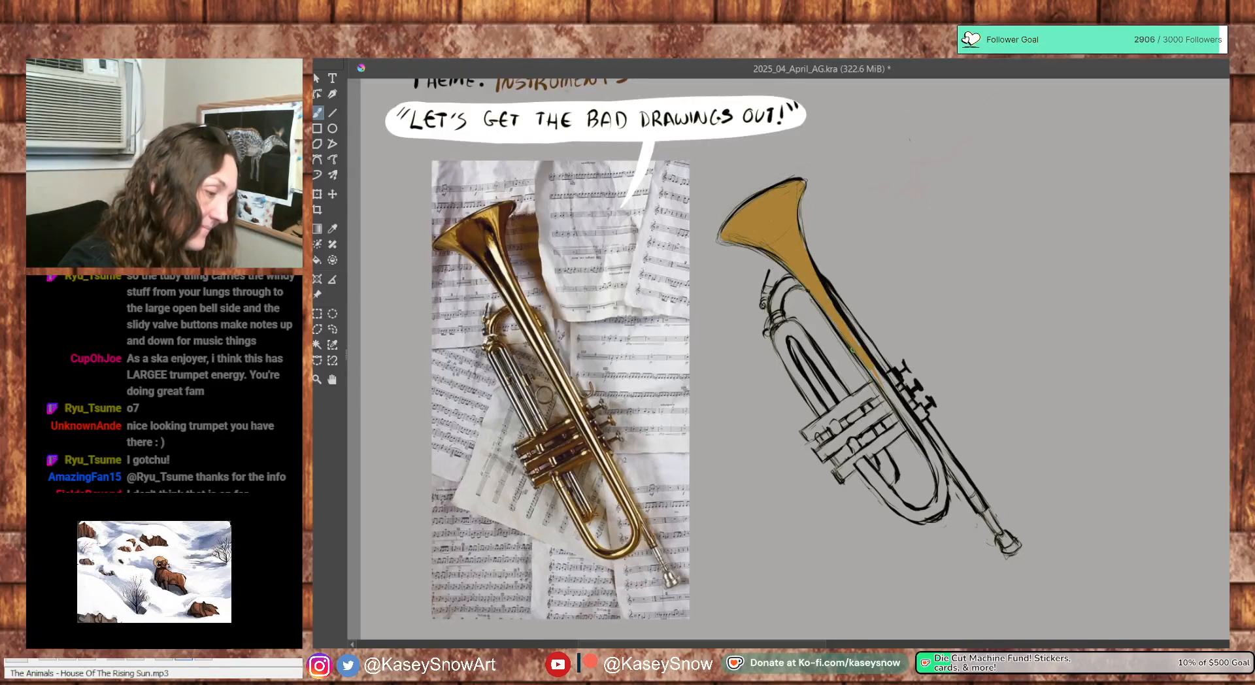
{"action": "left_click_drag", "start_coordinate": [841, 308], "coordinate": [876, 362]}
{"action": "left_click_drag", "start_coordinate": [875, 360], "coordinate": [923, 441]}
{"action": "left_click_drag", "start_coordinate": [891, 373], "coordinate": [964, 479]}
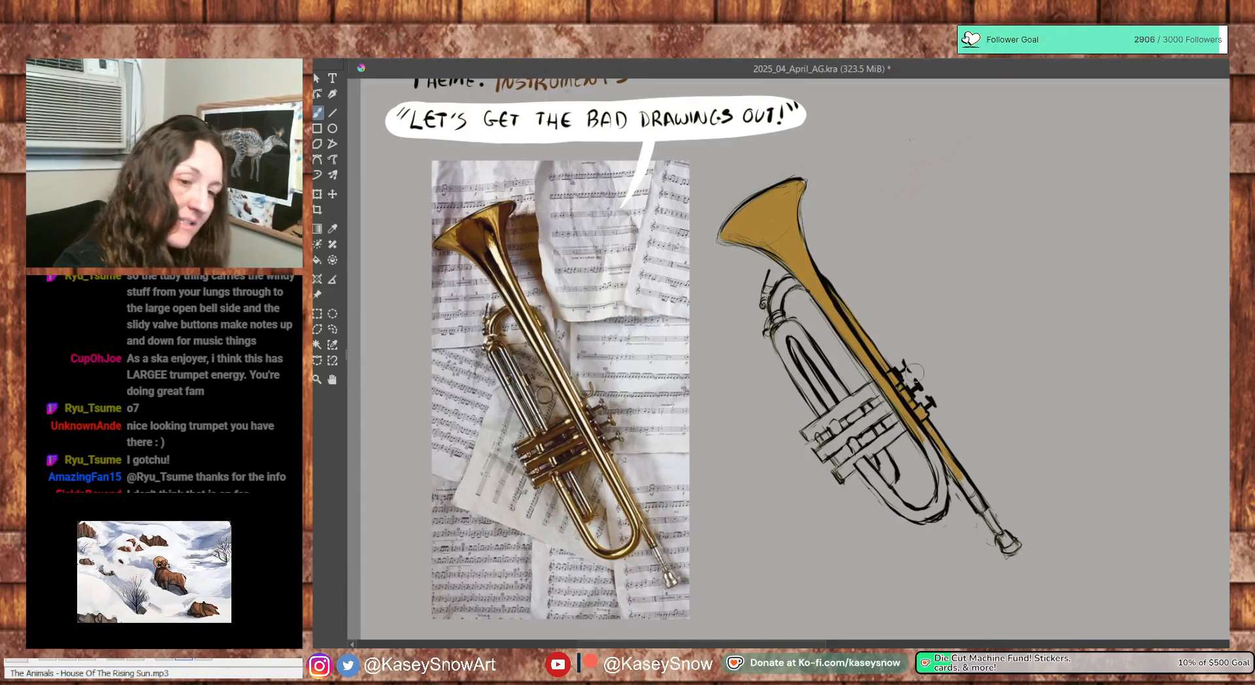
{"action": "left_click_drag", "start_coordinate": [946, 437], "coordinate": [980, 507]}
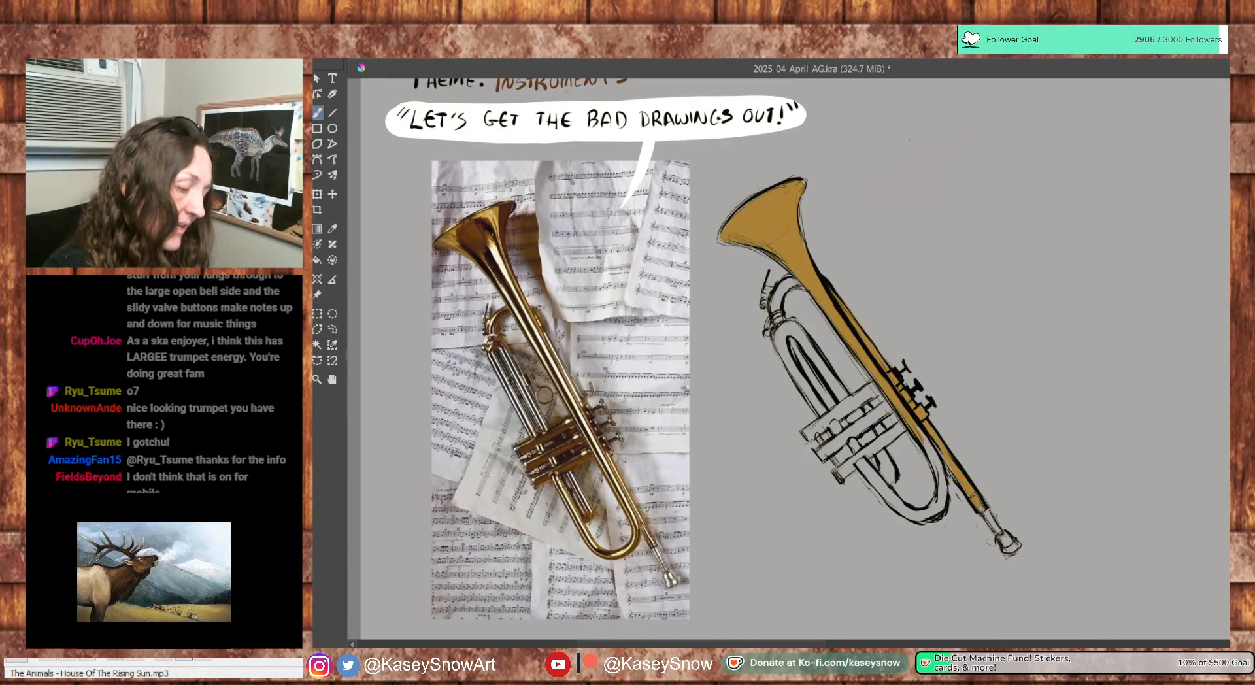
{"action": "left_click_drag", "start_coordinate": [921, 428], "coordinate": [940, 472]}
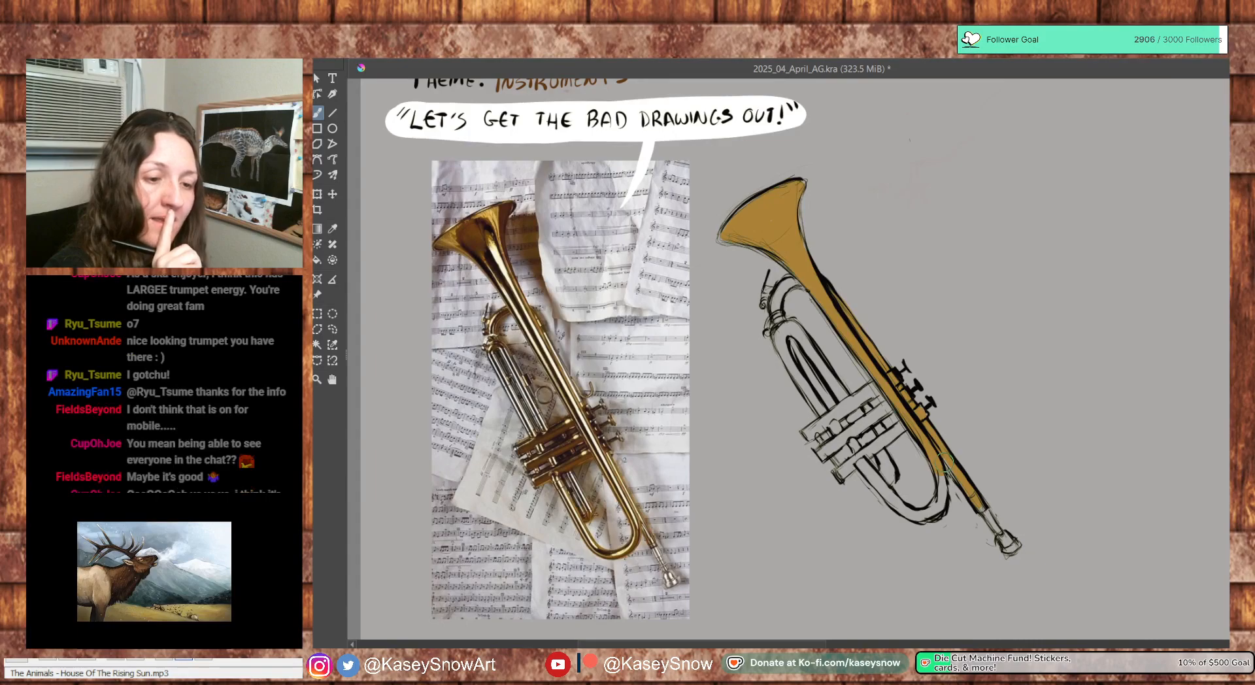
Paint the valve casings, their end caps and the short inner tubing below them gold
{"action": "mouse_move", "coordinate": [864, 468]}
{"action": "left_mouse_down"}
{"action": "mouse_move", "coordinate": [892, 501]}
{"action": "mouse_move", "coordinate": [876, 437]}
{"action": "mouse_move", "coordinate": [888, 432]}
{"action": "mouse_move", "coordinate": [851, 451]}
{"action": "mouse_move", "coordinate": [837, 424]}
{"action": "mouse_move", "coordinate": [844, 439]}
{"action": "mouse_move", "coordinate": [889, 409]}
{"action": "mouse_move", "coordinate": [847, 407]}
{"action": "mouse_move", "coordinate": [878, 382]}
{"action": "left_mouse_up"}
{"action": "left_click_drag", "start_coordinate": [834, 411], "coordinate": [876, 381]}
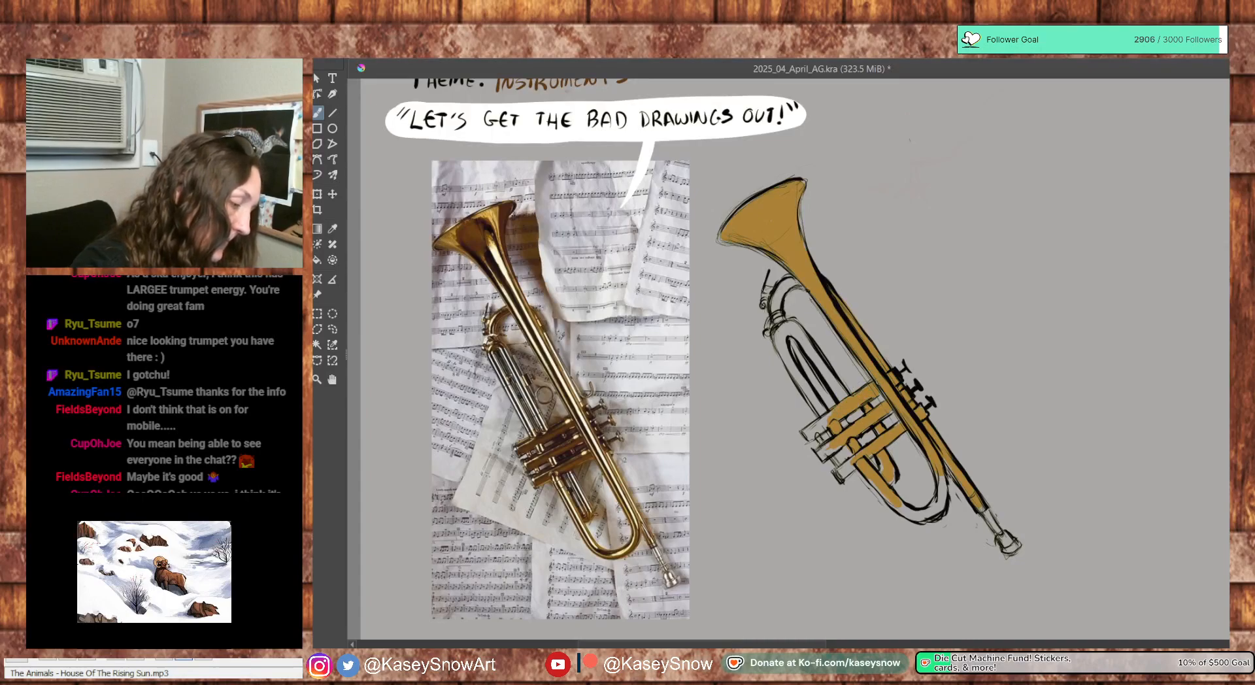
{"action": "mouse_move", "coordinate": [803, 430]}
{"action": "left_mouse_down"}
{"action": "mouse_move", "coordinate": [811, 438]}
{"action": "mouse_move", "coordinate": [828, 418]}
{"action": "mouse_move", "coordinate": [826, 435]}
{"action": "mouse_move", "coordinate": [845, 444]}
{"action": "mouse_move", "coordinate": [837, 475]}
{"action": "mouse_move", "coordinate": [853, 466]}
{"action": "left_mouse_up"}
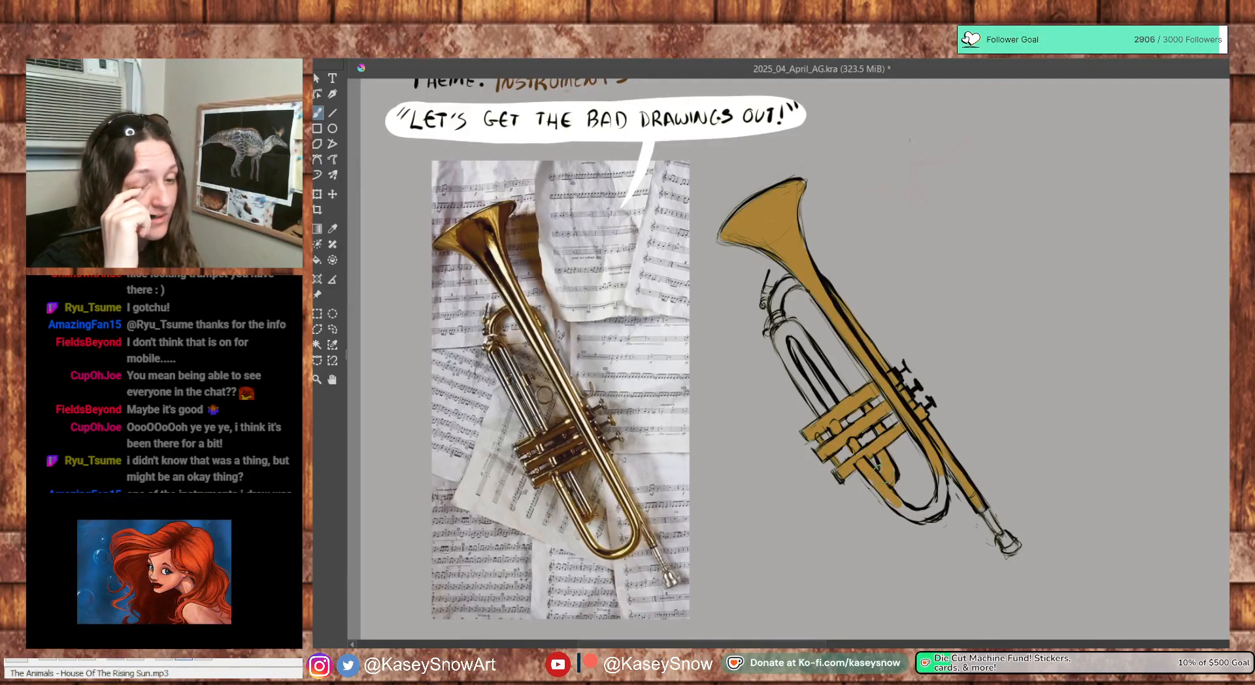
Paint the upper bend, inner slide tubing, lower loop and mouthpiece gold to finish the trumpet's base colour
{"action": "mouse_move", "coordinate": [823, 411]}
{"action": "left_mouse_down"}
{"action": "mouse_move", "coordinate": [778, 330]}
{"action": "mouse_move", "coordinate": [790, 321]}
{"action": "mouse_move", "coordinate": [841, 395]}
{"action": "left_mouse_up"}
{"action": "mouse_move", "coordinate": [780, 326]}
{"action": "left_mouse_down"}
{"action": "mouse_move", "coordinate": [775, 296]}
{"action": "mouse_move", "coordinate": [795, 282]}
{"action": "left_mouse_up"}
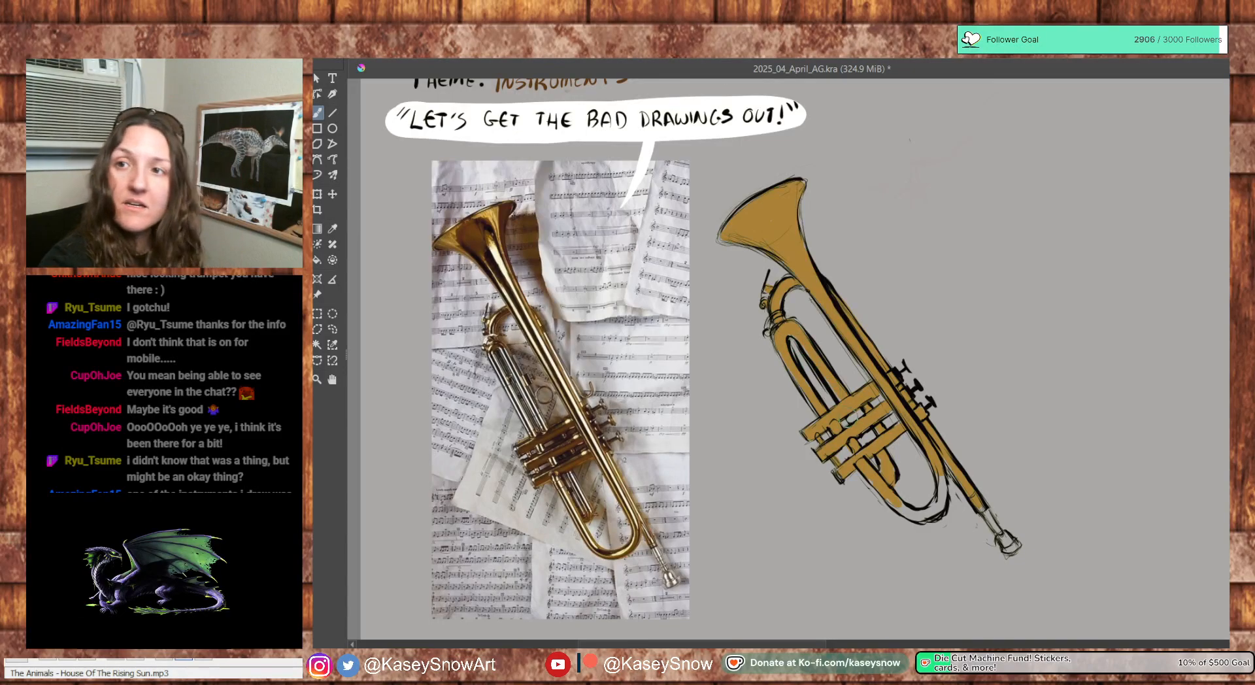
{"action": "left_click_drag", "start_coordinate": [871, 484], "coordinate": [880, 496]}
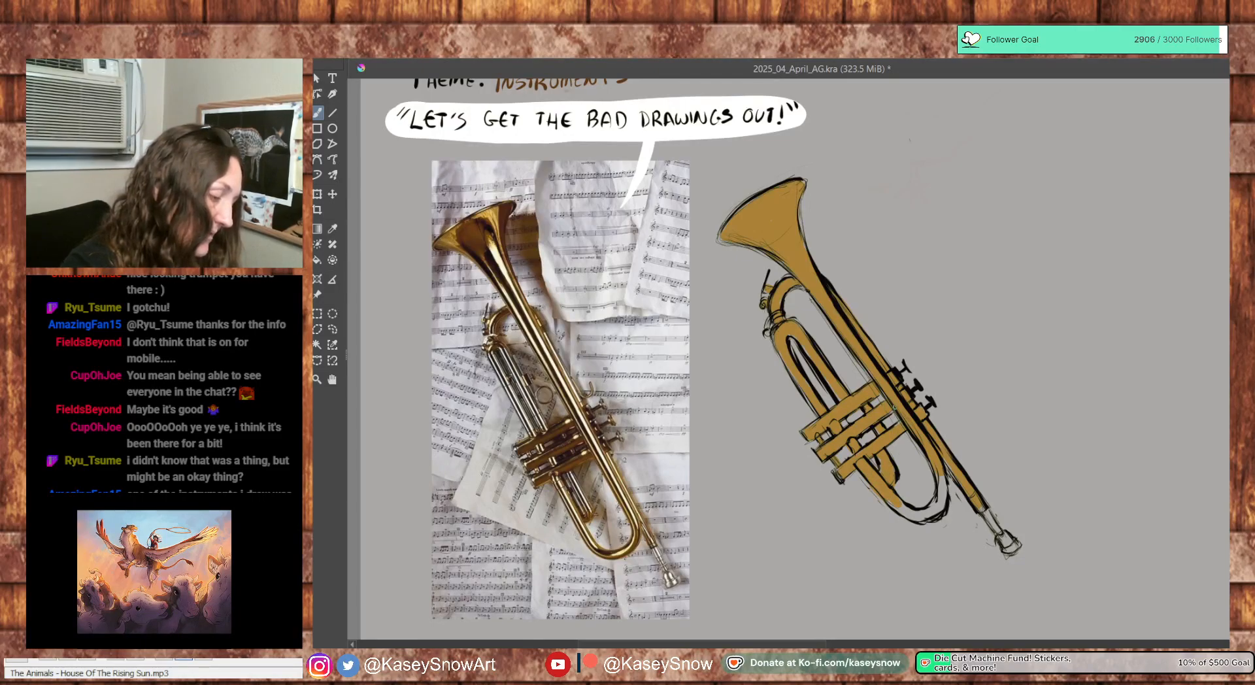
{"action": "mouse_move", "coordinate": [890, 509]}
{"action": "left_mouse_down"}
{"action": "mouse_move", "coordinate": [934, 511]}
{"action": "mouse_move", "coordinate": [941, 475]}
{"action": "left_mouse_up"}
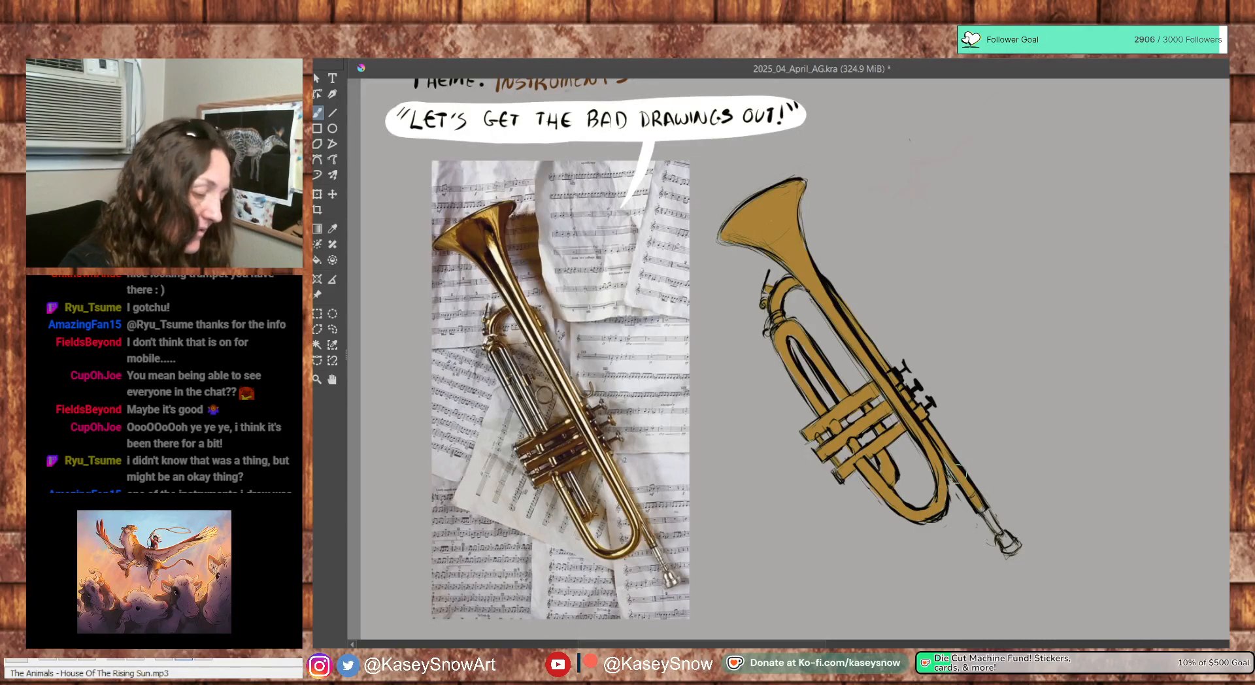
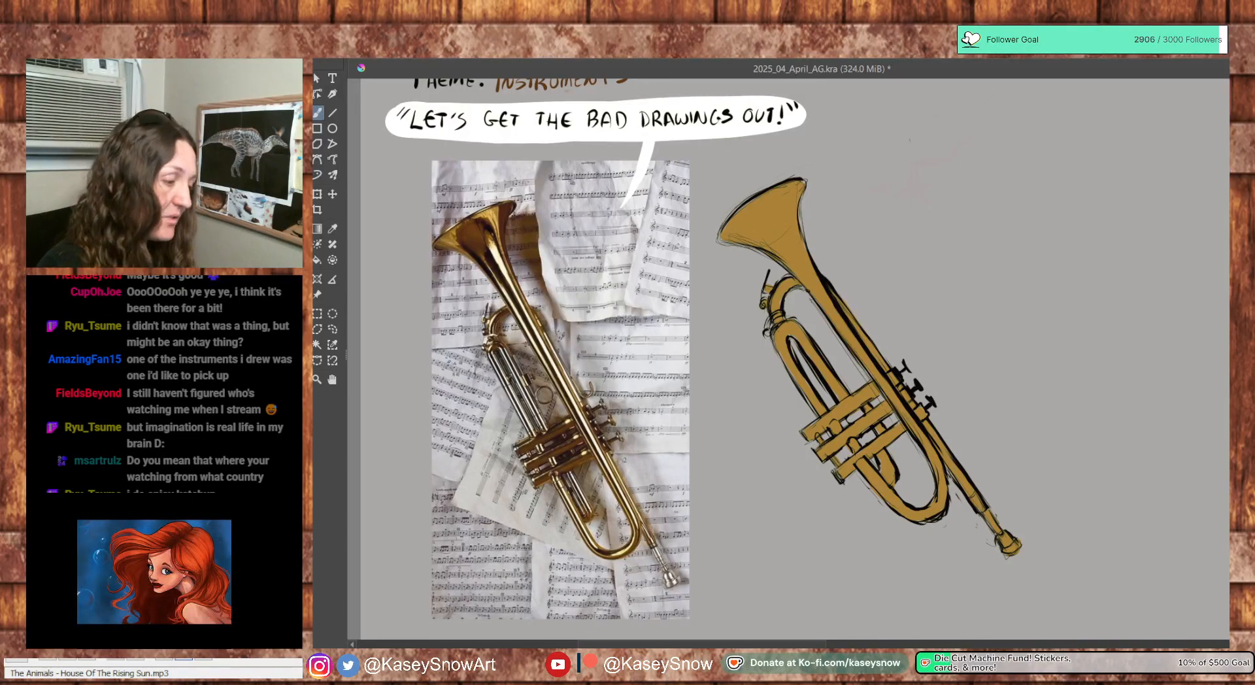
Paint dark brown shading inside the bell and down the main tube towards the valves
{"action": "left_click_drag", "start_coordinate": [1042, 305], "coordinate": [1049, 307]}
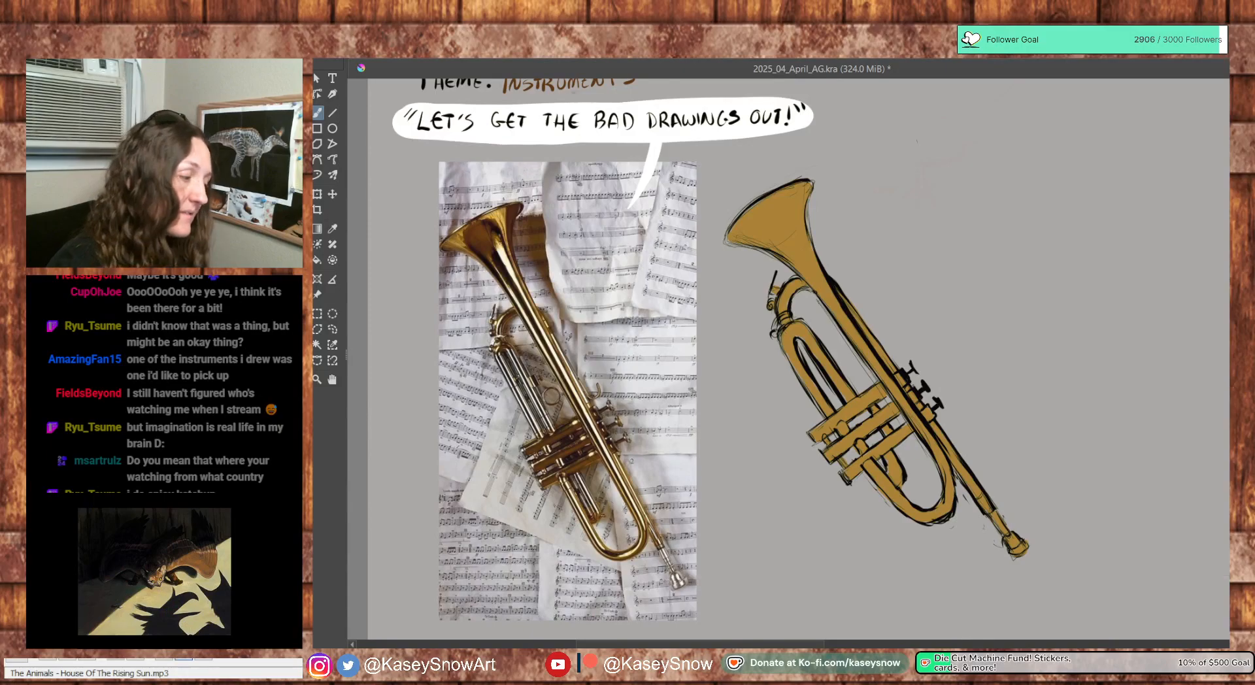
{"action": "left_click_drag", "start_coordinate": [1079, 396], "coordinate": [1063, 415]}
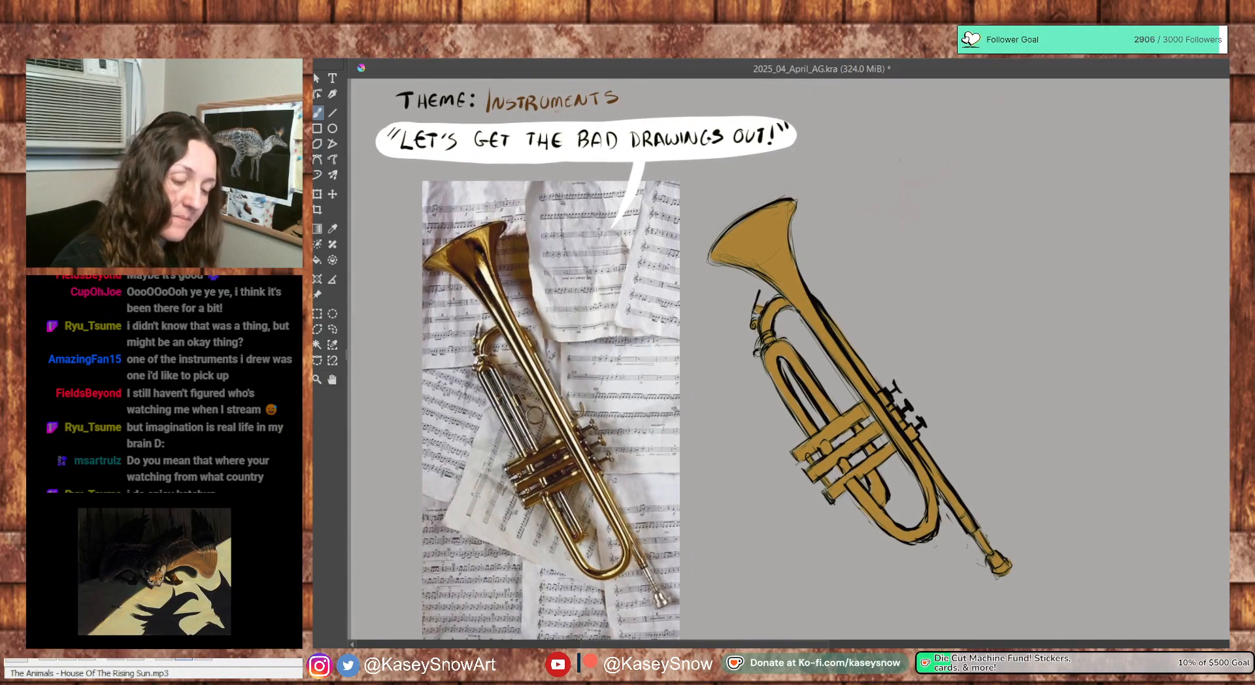
{"action": "left_click_drag", "start_coordinate": [758, 254], "coordinate": [784, 237]}
{"action": "key", "text": "ctrl+z"}
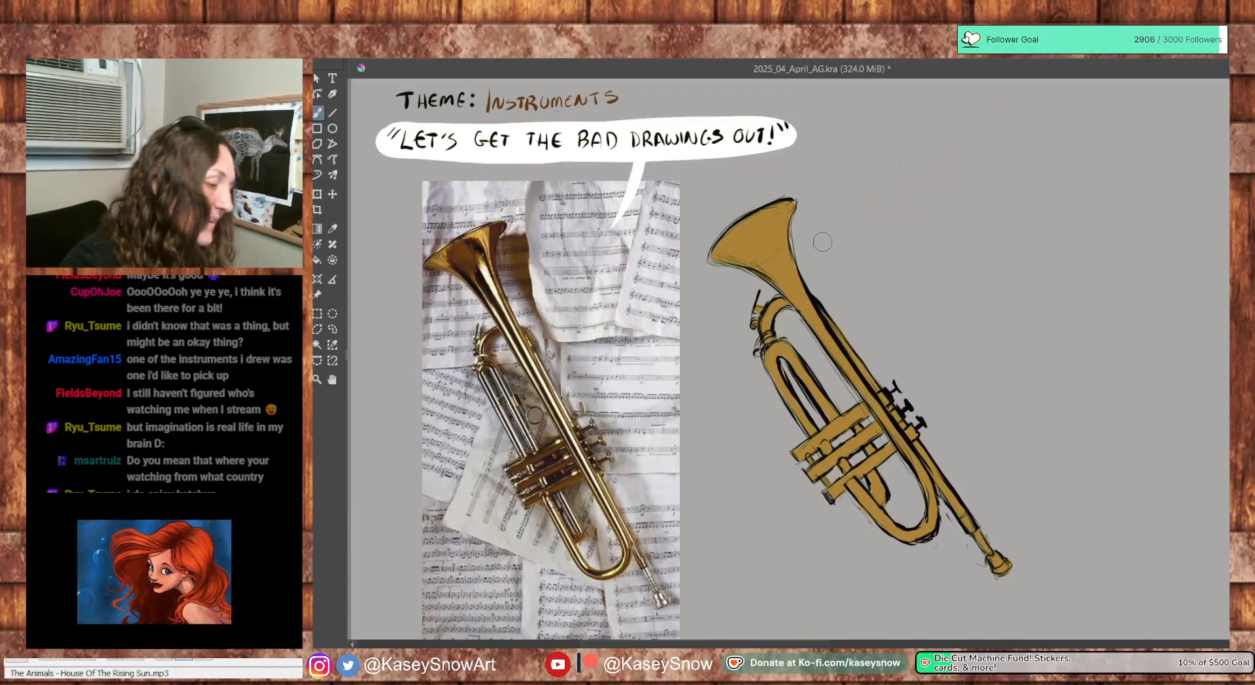
{"action": "mouse_move", "coordinate": [752, 262]}
{"action": "left_mouse_down"}
{"action": "mouse_move", "coordinate": [777, 241]}
{"action": "mouse_move", "coordinate": [753, 256]}
{"action": "mouse_move", "coordinate": [751, 239]}
{"action": "mouse_move", "coordinate": [768, 232]}
{"action": "mouse_move", "coordinate": [752, 261]}
{"action": "mouse_move", "coordinate": [759, 232]}
{"action": "mouse_move", "coordinate": [746, 232]}
{"action": "mouse_move", "coordinate": [775, 234]}
{"action": "mouse_move", "coordinate": [792, 266]}
{"action": "mouse_move", "coordinate": [782, 247]}
{"action": "mouse_move", "coordinate": [768, 261]}
{"action": "mouse_move", "coordinate": [794, 301]}
{"action": "mouse_move", "coordinate": [772, 245]}
{"action": "mouse_move", "coordinate": [826, 345]}
{"action": "mouse_move", "coordinate": [805, 283]}
{"action": "mouse_move", "coordinate": [909, 455]}
{"action": "left_mouse_up"}
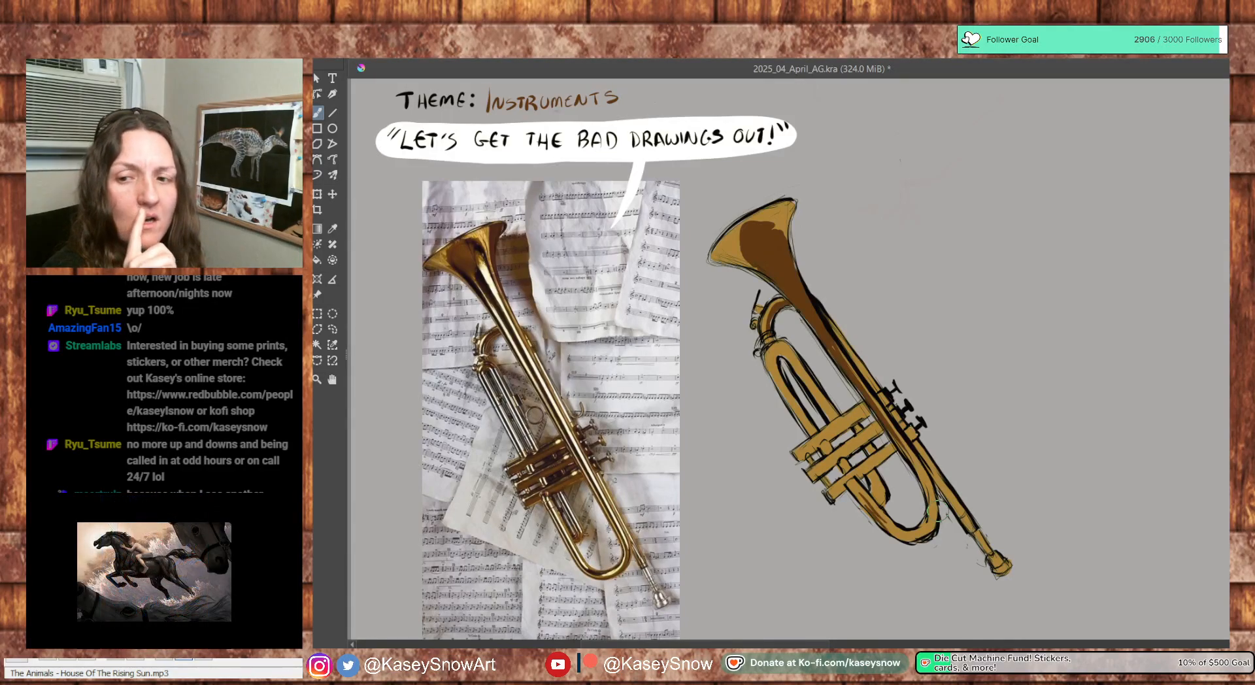
Sample the dark brown and shade the valve casings, the lower loop and the tube leading to the mouthpiece
{"action": "left_click", "coordinate": [906, 442], "text": "ctrl"}
{"action": "mouse_move", "coordinate": [848, 478]}
{"action": "left_mouse_down"}
{"action": "mouse_move", "coordinate": [894, 447]}
{"action": "mouse_move", "coordinate": [832, 494]}
{"action": "mouse_move", "coordinate": [872, 434]}
{"action": "mouse_move", "coordinate": [838, 453]}
{"action": "mouse_move", "coordinate": [876, 430]}
{"action": "mouse_move", "coordinate": [806, 443]}
{"action": "mouse_move", "coordinate": [856, 418]}
{"action": "left_mouse_up"}
{"action": "mouse_move", "coordinate": [884, 502]}
{"action": "left_mouse_down"}
{"action": "mouse_move", "coordinate": [879, 482]}
{"action": "mouse_move", "coordinate": [848, 478]}
{"action": "left_mouse_up"}
{"action": "mouse_move", "coordinate": [848, 472]}
{"action": "left_mouse_down"}
{"action": "mouse_move", "coordinate": [897, 530]}
{"action": "mouse_move", "coordinate": [922, 512]}
{"action": "mouse_move", "coordinate": [868, 379]}
{"action": "mouse_move", "coordinate": [952, 501]}
{"action": "left_mouse_up"}
{"action": "mouse_move", "coordinate": [915, 443]}
{"action": "left_mouse_down"}
{"action": "mouse_move", "coordinate": [947, 485]}
{"action": "mouse_move", "coordinate": [927, 465]}
{"action": "left_mouse_up"}
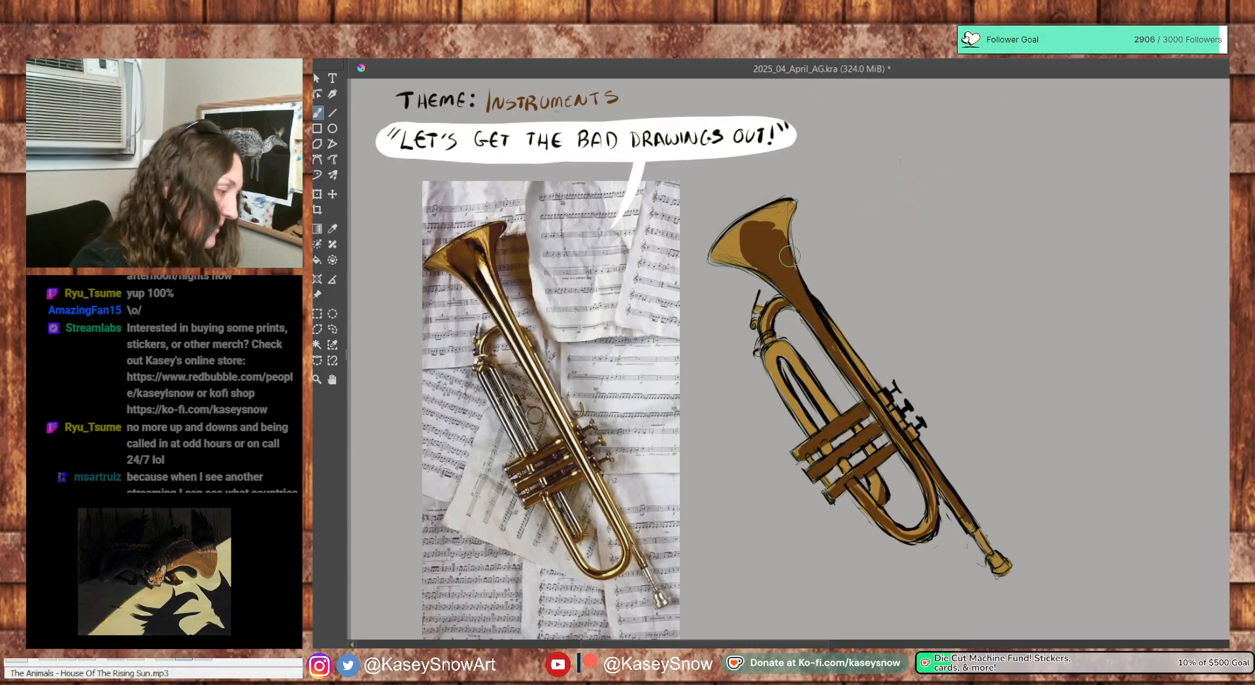
Add gold and pale cream highlights along the bell's neck and main tube, with small glints on the valve casings
{"action": "mouse_move", "coordinate": [777, 252]}
{"action": "left_mouse_down"}
{"action": "mouse_move", "coordinate": [819, 324]}
{"action": "mouse_move", "coordinate": [814, 312]}
{"action": "left_mouse_up"}
{"action": "left_click_drag", "start_coordinate": [768, 243], "coordinate": [853, 384]}
{"action": "left_click_drag", "start_coordinate": [820, 321], "coordinate": [915, 457]}
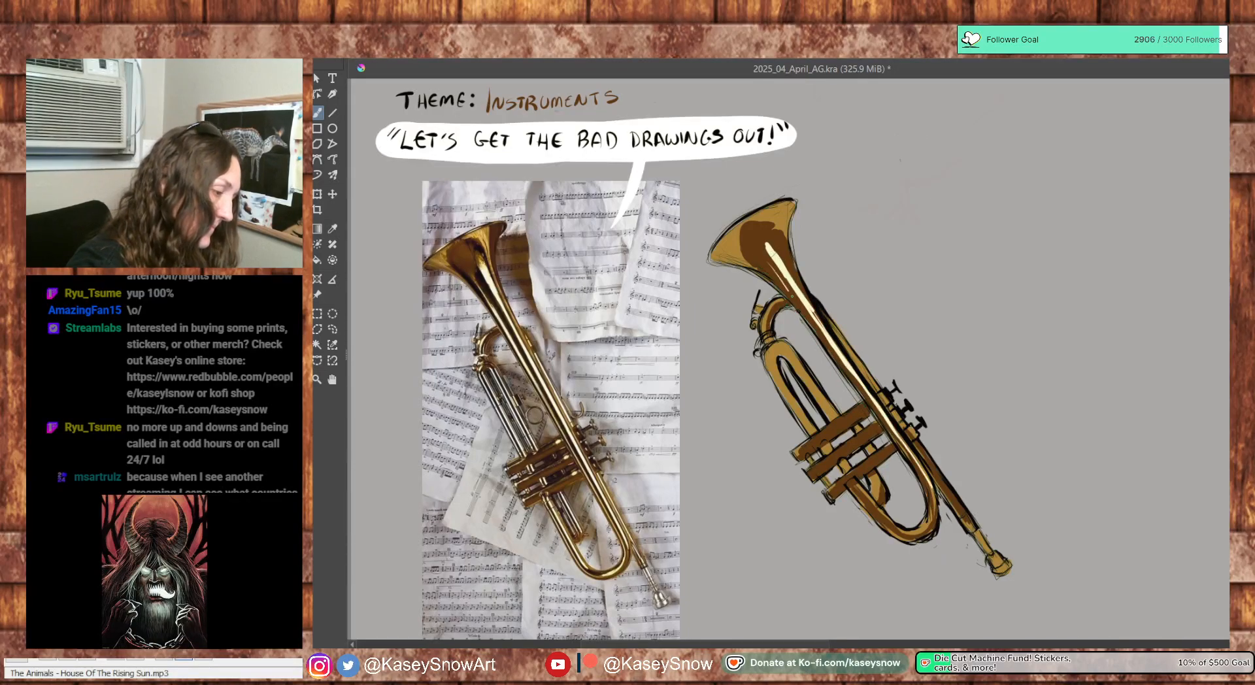
{"action": "left_click_drag", "start_coordinate": [762, 258], "coordinate": [899, 449]}
{"action": "left_click_drag", "start_coordinate": [863, 411], "coordinate": [852, 417]}
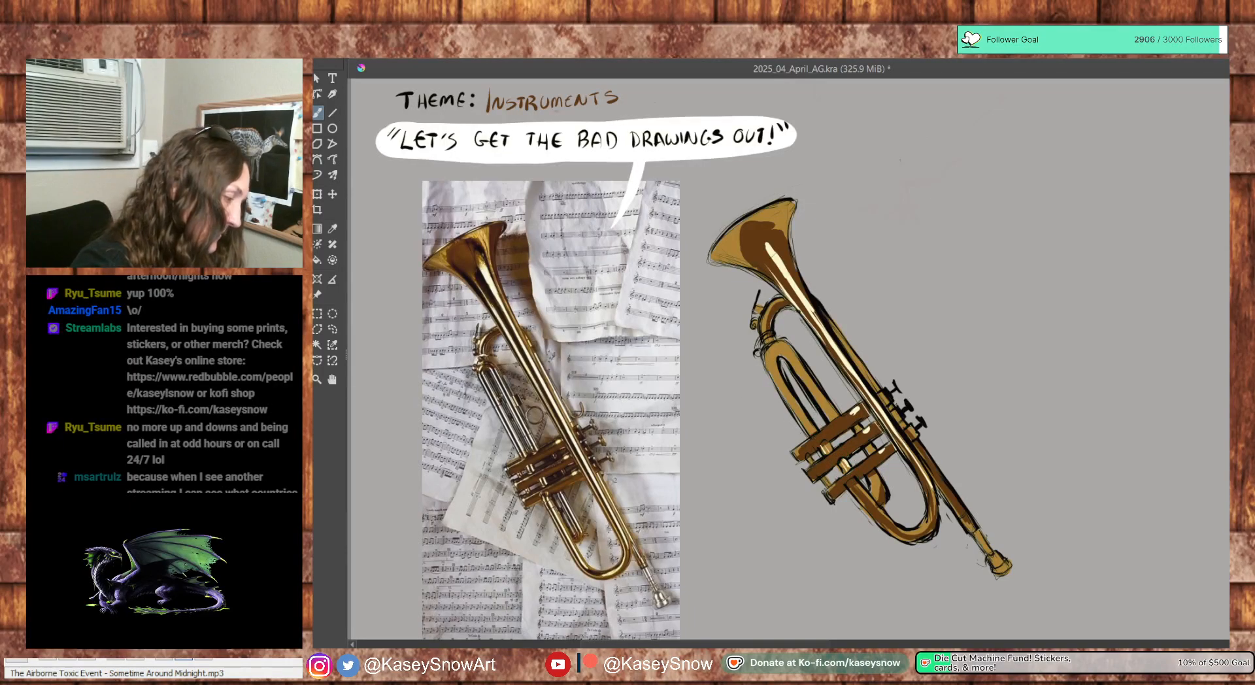
Sample dark grey from the silver slide in the reference photo and paint over the slide tubing above the valves
{"action": "left_click", "coordinate": [503, 415], "text": "ctrl"}
{"action": "left_click", "coordinate": [501, 409], "text": "ctrl"}
{"action": "left_click", "coordinate": [500, 409], "text": "ctrl"}
{"action": "left_click", "coordinate": [501, 410], "text": "ctrl"}
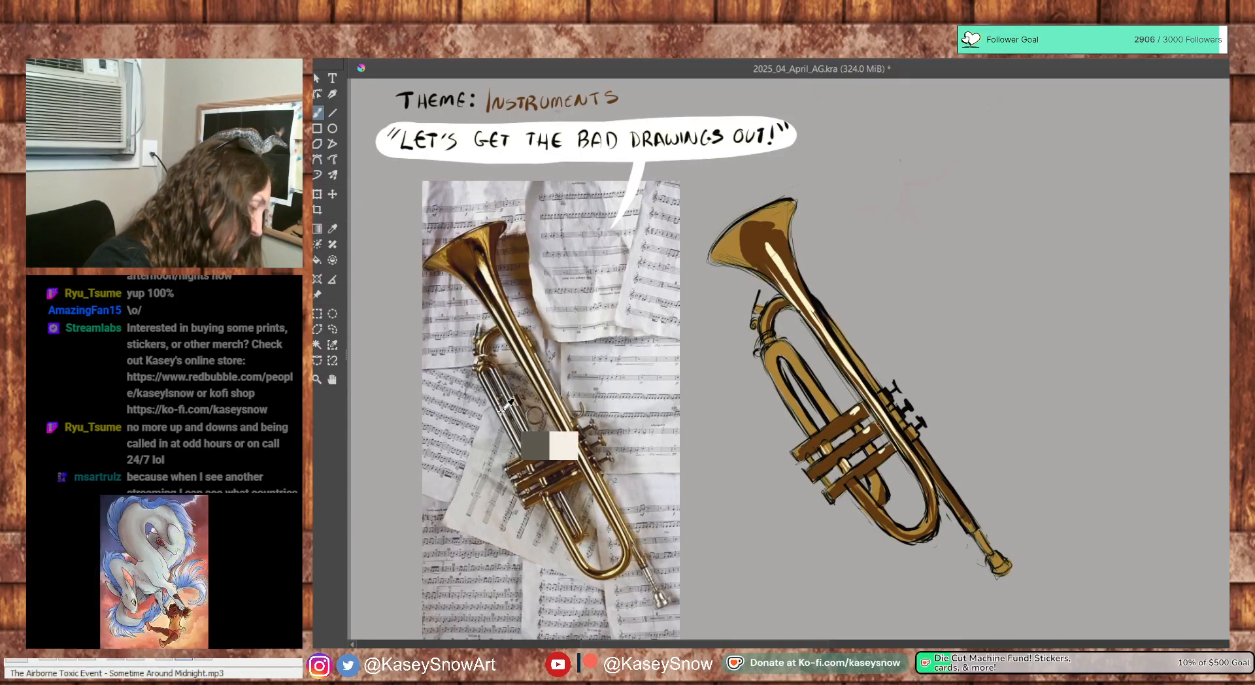
{"action": "left_click_drag", "start_coordinate": [788, 396], "coordinate": [814, 431]}
{"action": "mouse_move", "coordinate": [771, 359]}
{"action": "left_mouse_down"}
{"action": "mouse_move", "coordinate": [789, 399]}
{"action": "mouse_move", "coordinate": [830, 418]}
{"action": "left_mouse_up"}
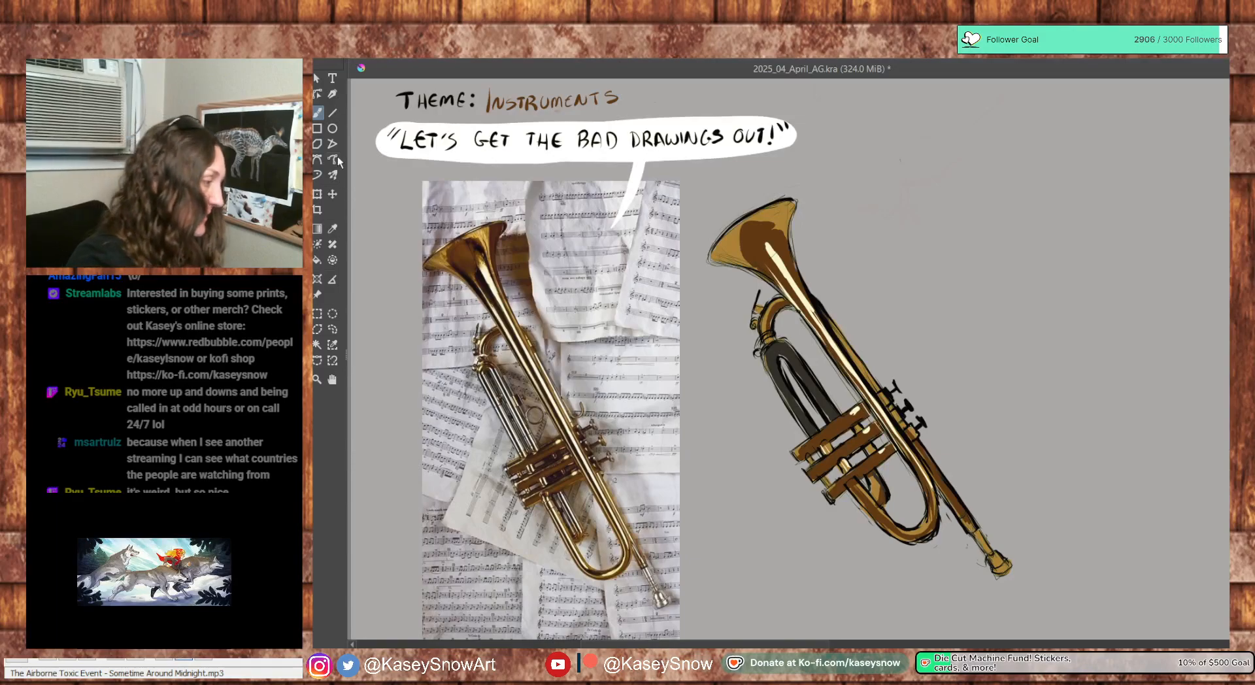
Select the lower loop, mouthpiece tube and mouthpiece with a freehand outline and start transforming the selection
{"action": "left_click", "coordinate": [332, 329]}
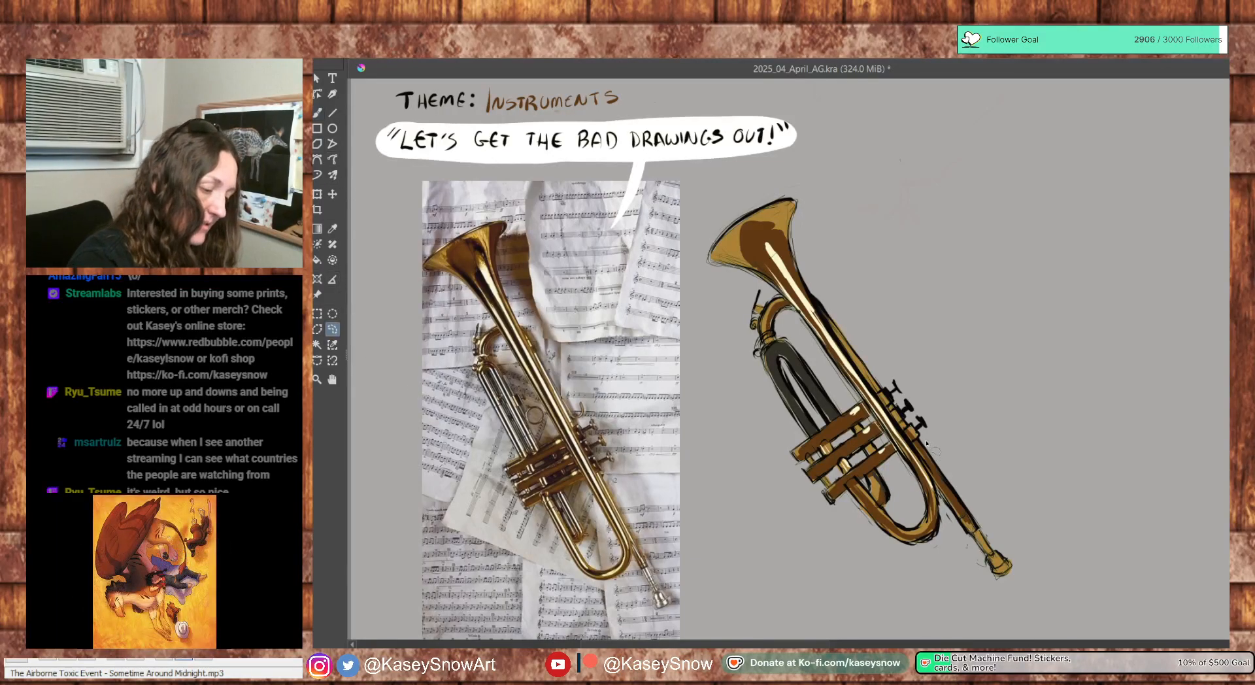
{"action": "mouse_move", "coordinate": [887, 459]}
{"action": "left_mouse_down"}
{"action": "mouse_move", "coordinate": [844, 500]}
{"action": "mouse_move", "coordinate": [863, 535]}
{"action": "mouse_move", "coordinate": [986, 611]}
{"action": "mouse_move", "coordinate": [1042, 548]}
{"action": "mouse_move", "coordinate": [931, 417]}
{"action": "left_mouse_up"}
{"action": "key", "text": "ctrl+t"}
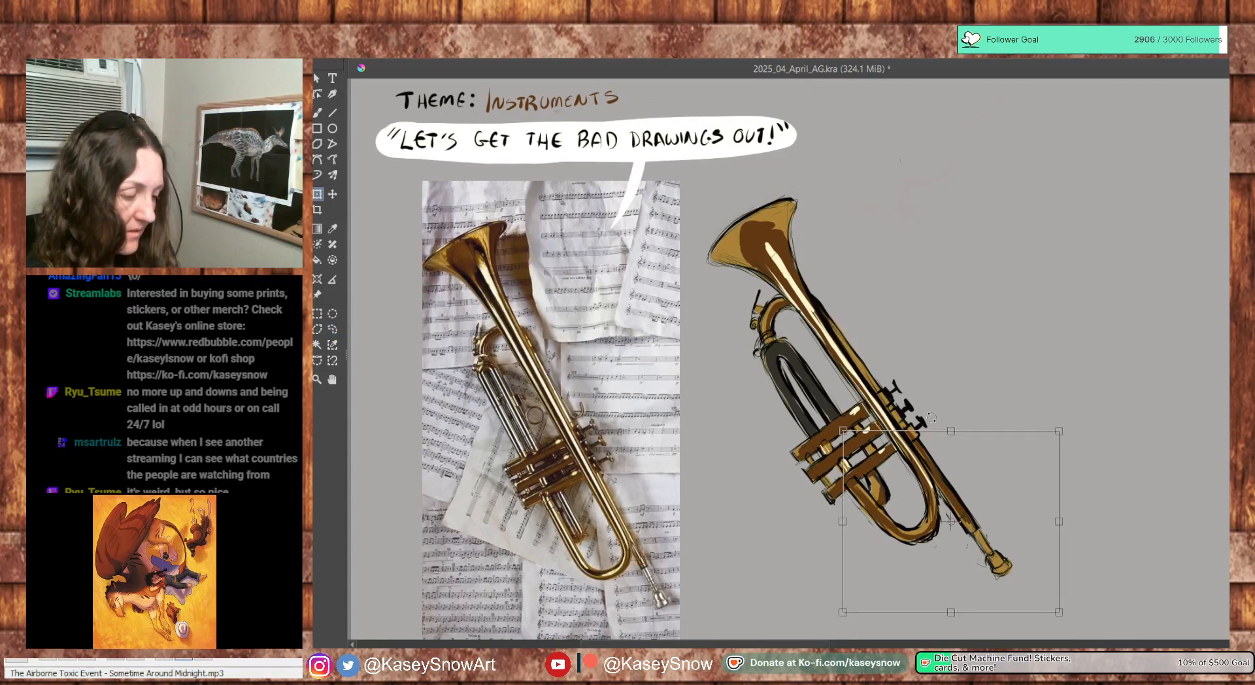
Try to enlarge the selected lower part of the trumpet outward from its lower corner
{"action": "left_click_drag", "start_coordinate": [1178, 437], "coordinate": [1131, 330]}
{"action": "left_click_drag", "start_coordinate": [1017, 506], "coordinate": [1085, 569]}
{"action": "key", "text": "ctrl+z"}
{"action": "key", "text": "ctrl+z"}
{"action": "key", "text": "ctrl+z"}
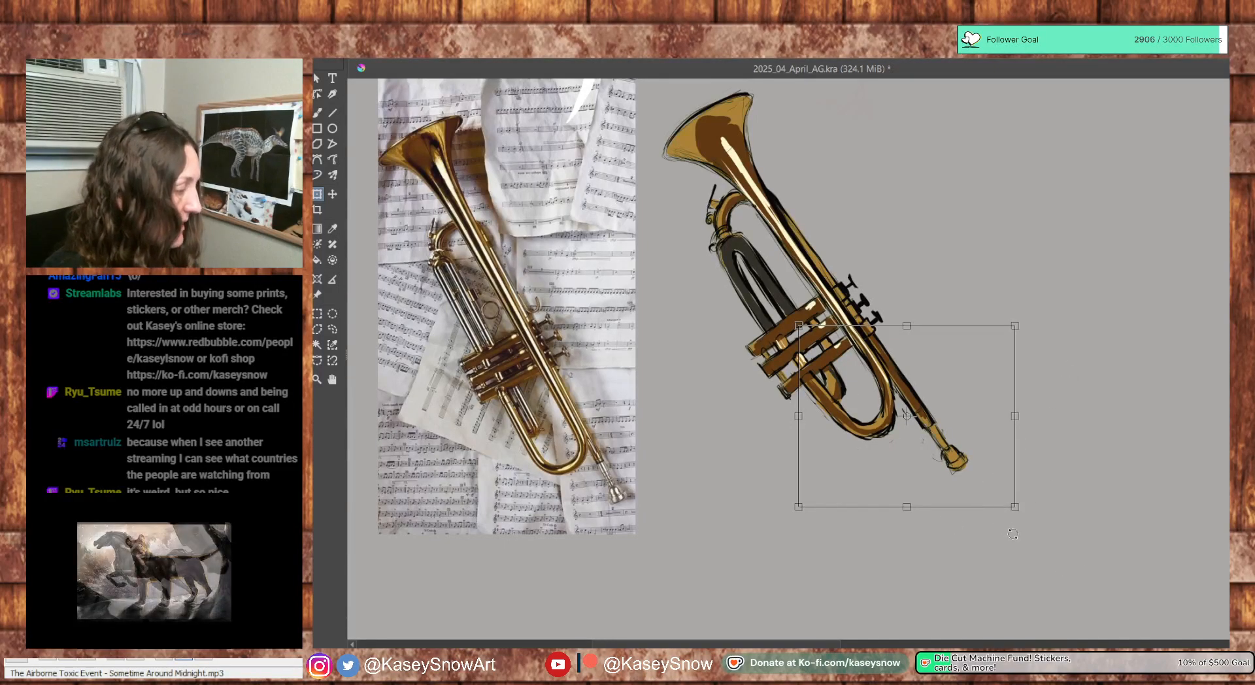
{"action": "left_click_drag", "start_coordinate": [1015, 506], "coordinate": [1056, 564]}
{"action": "key", "text": "ctrl+z"}
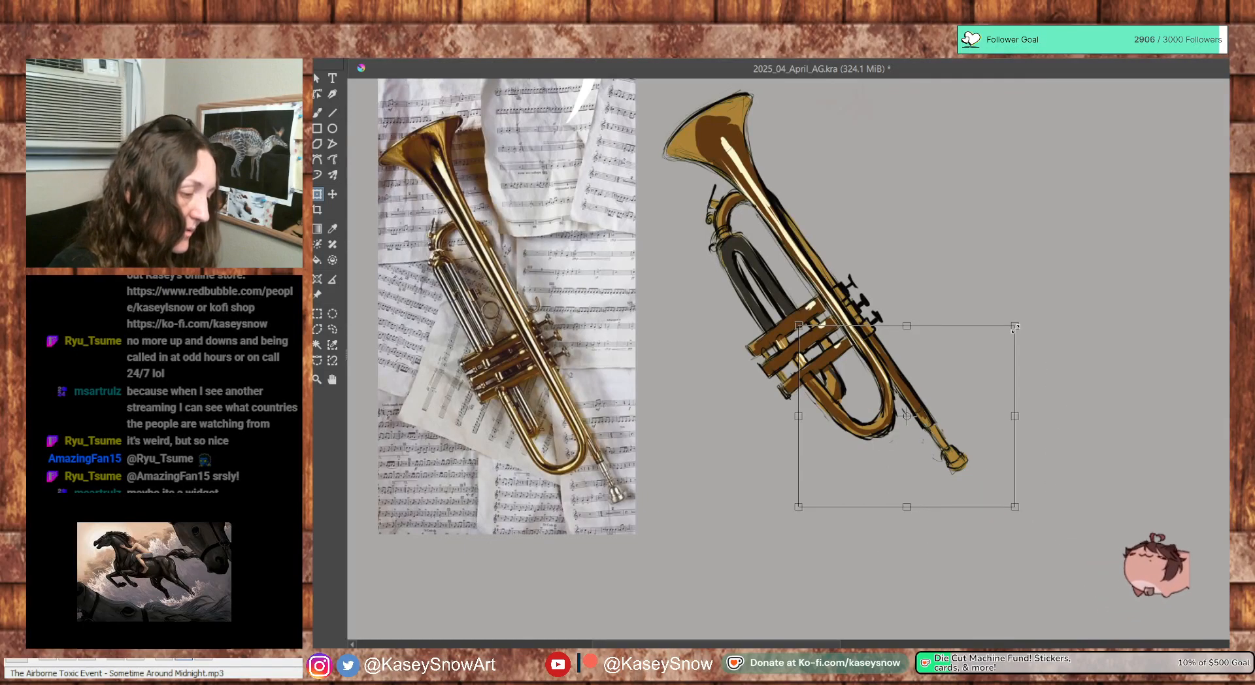
{"action": "left_click_drag", "start_coordinate": [1019, 447], "coordinate": [1073, 573]}
{"action": "key", "text": "ctrl+z"}
Try to enlarge the selection, reposition it below the valves and adjust its corner to fit the tubing
{"action": "left_click_drag", "start_coordinate": [1016, 505], "coordinate": [1096, 567]}
{"action": "left_click_drag", "start_coordinate": [1098, 324], "coordinate": [1041, 384]}
{"action": "key", "text": "ctrl+z"}
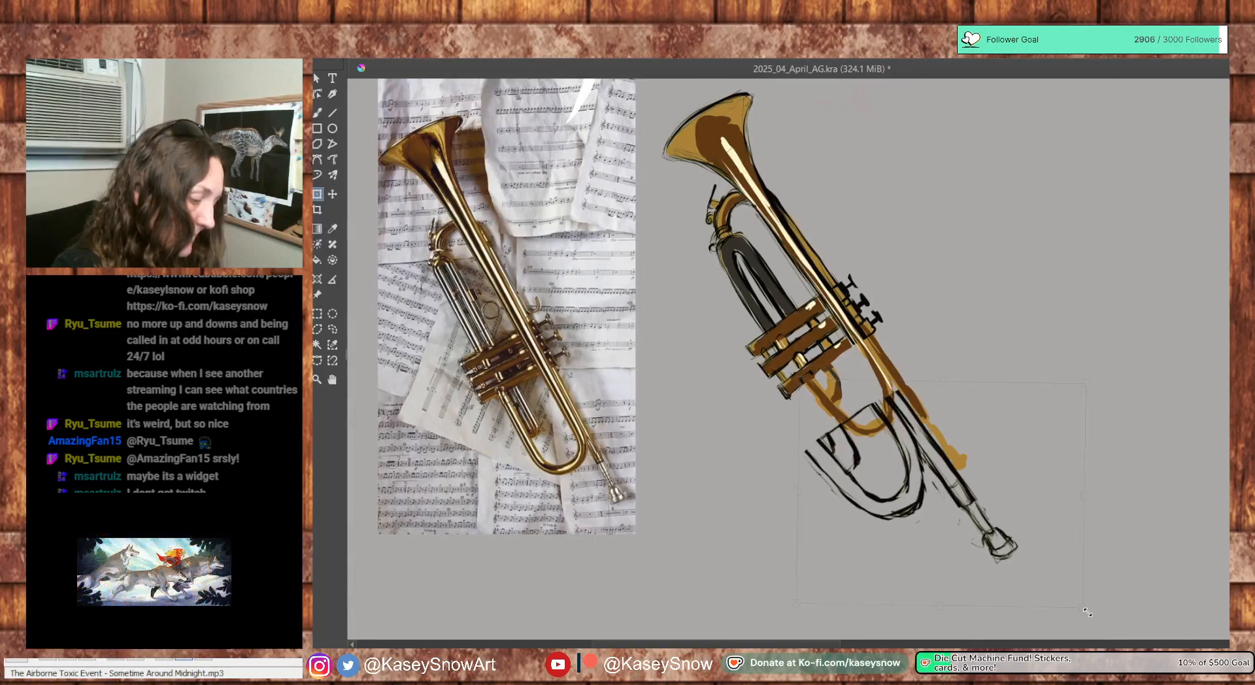
{"action": "left_click_drag", "start_coordinate": [979, 500], "coordinate": [931, 420]}
{"action": "left_click_drag", "start_coordinate": [768, 557], "coordinate": [796, 540]}
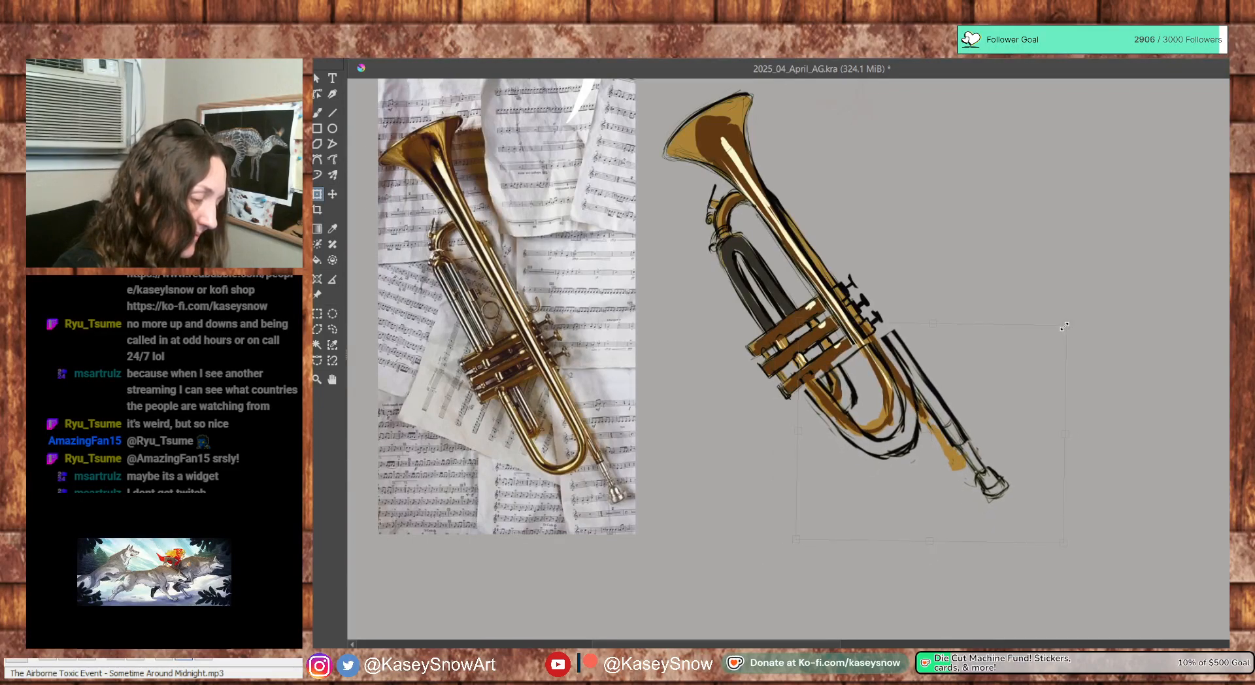
{"action": "key", "text": "ctrl+z"}
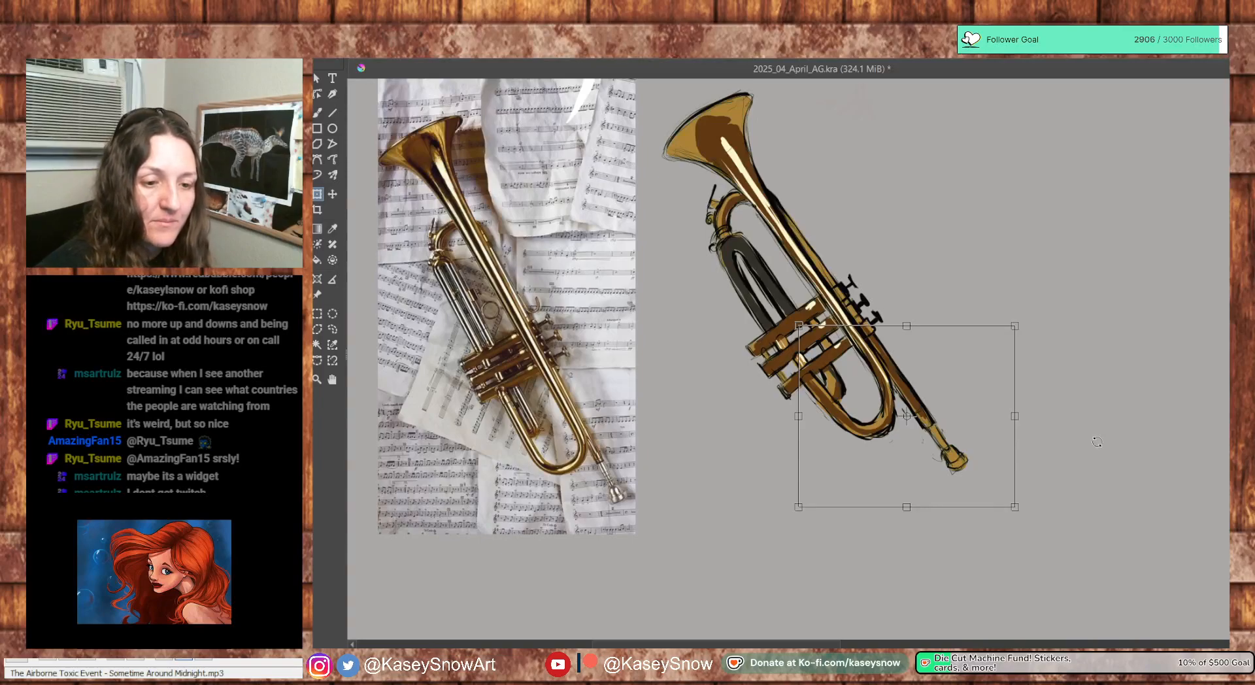
Try to shift the selected lower section diagonally away from the valves
{"action": "left_click_drag", "start_coordinate": [1024, 513], "coordinate": [1023, 513]}
{"action": "key", "text": "ctrl+z"}
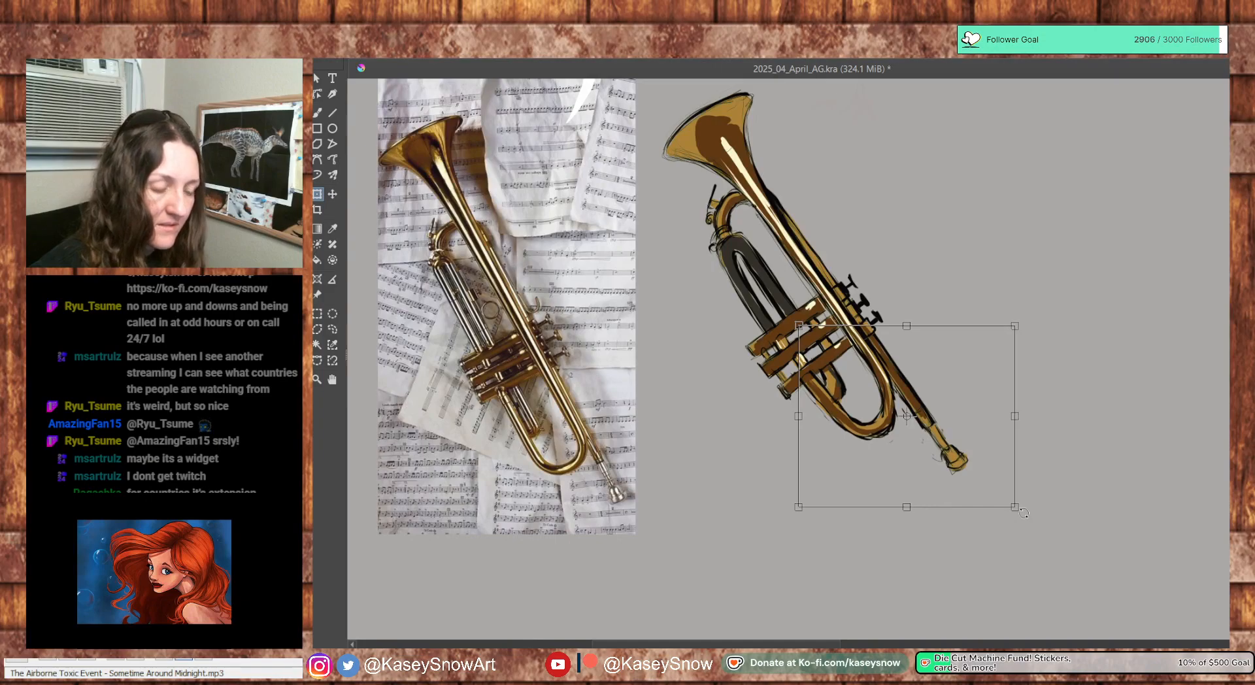
{"action": "key", "text": "ctrl+z"}
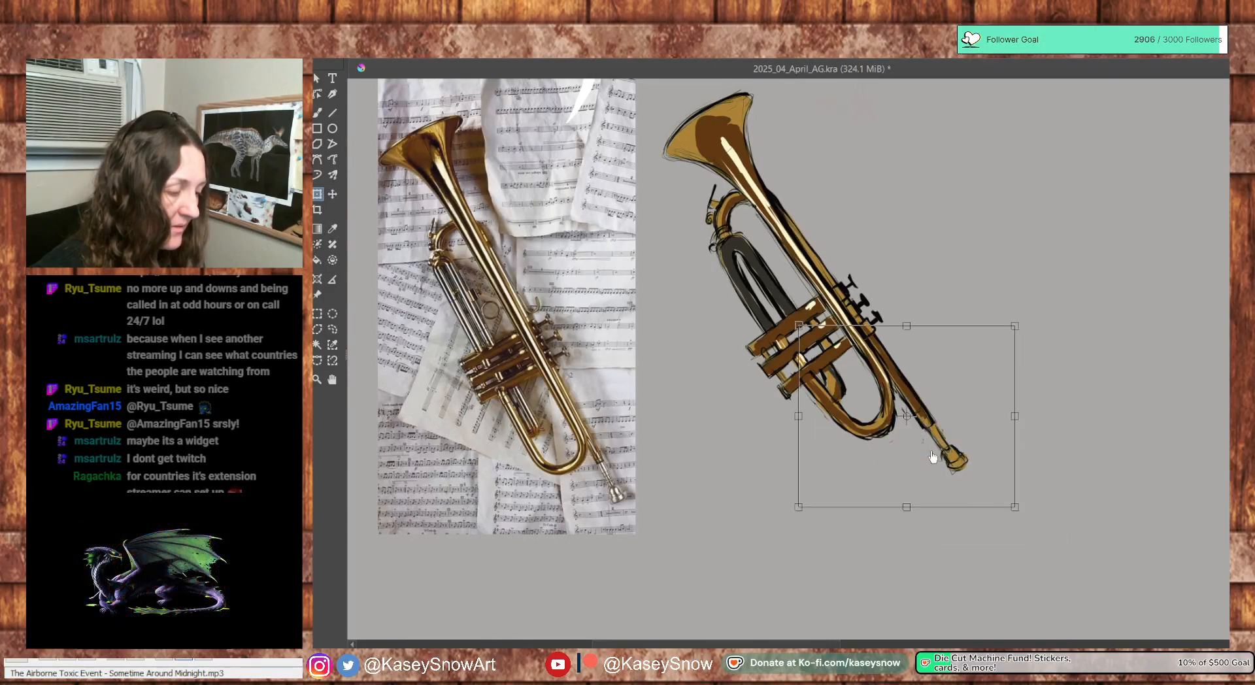
{"action": "left_click_drag", "start_coordinate": [924, 443], "coordinate": [931, 445]}
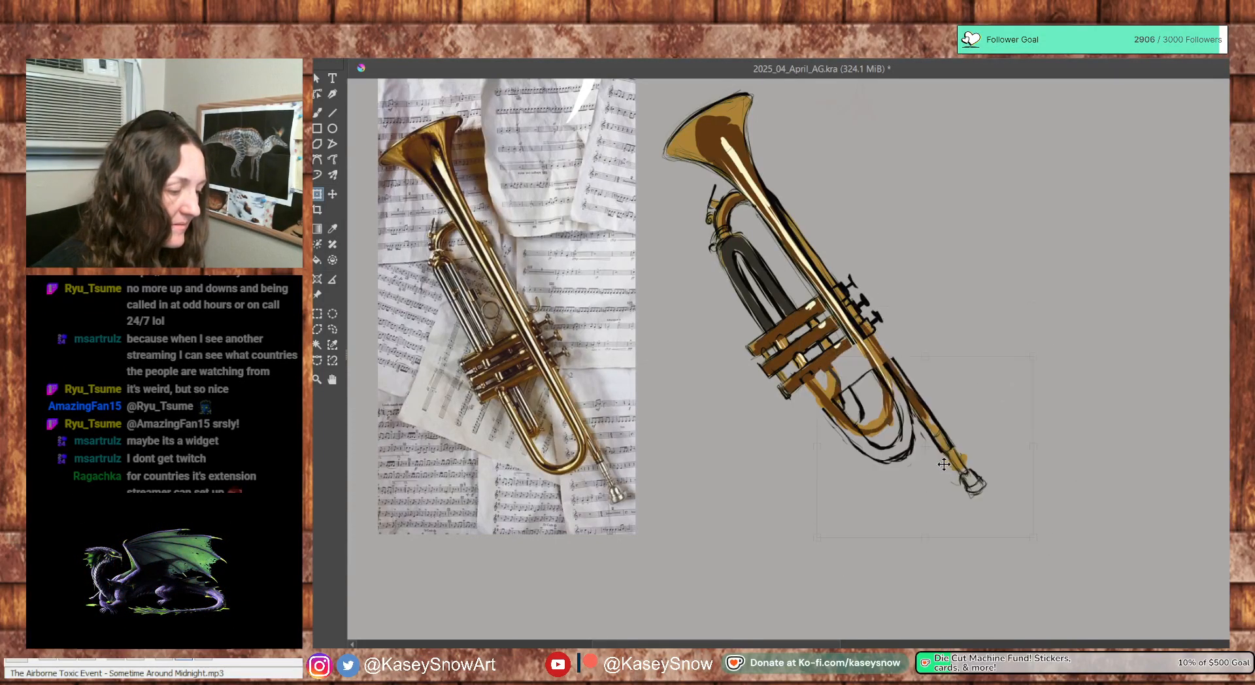
{"action": "key", "text": "ctrl+z"}
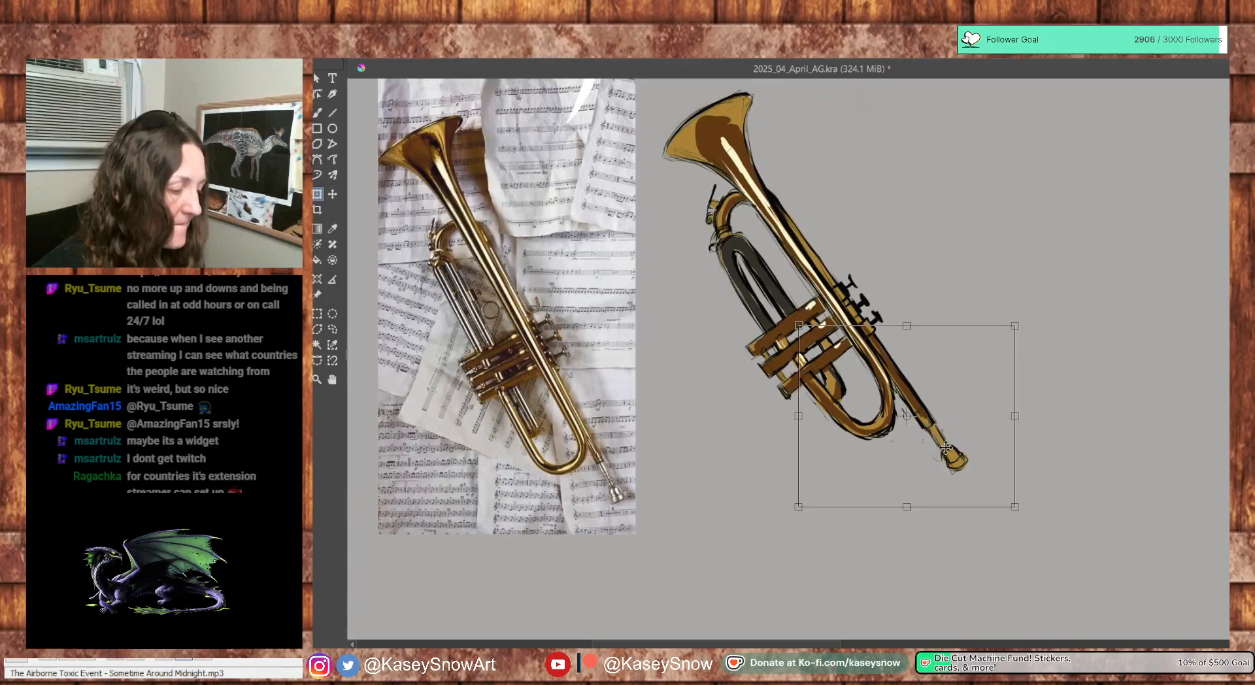
Restart the transform and try scaling the selected section from its corner and stretching it downward
{"action": "left_click", "coordinate": [317, 78]}
{"action": "left_click", "coordinate": [1049, 533]}
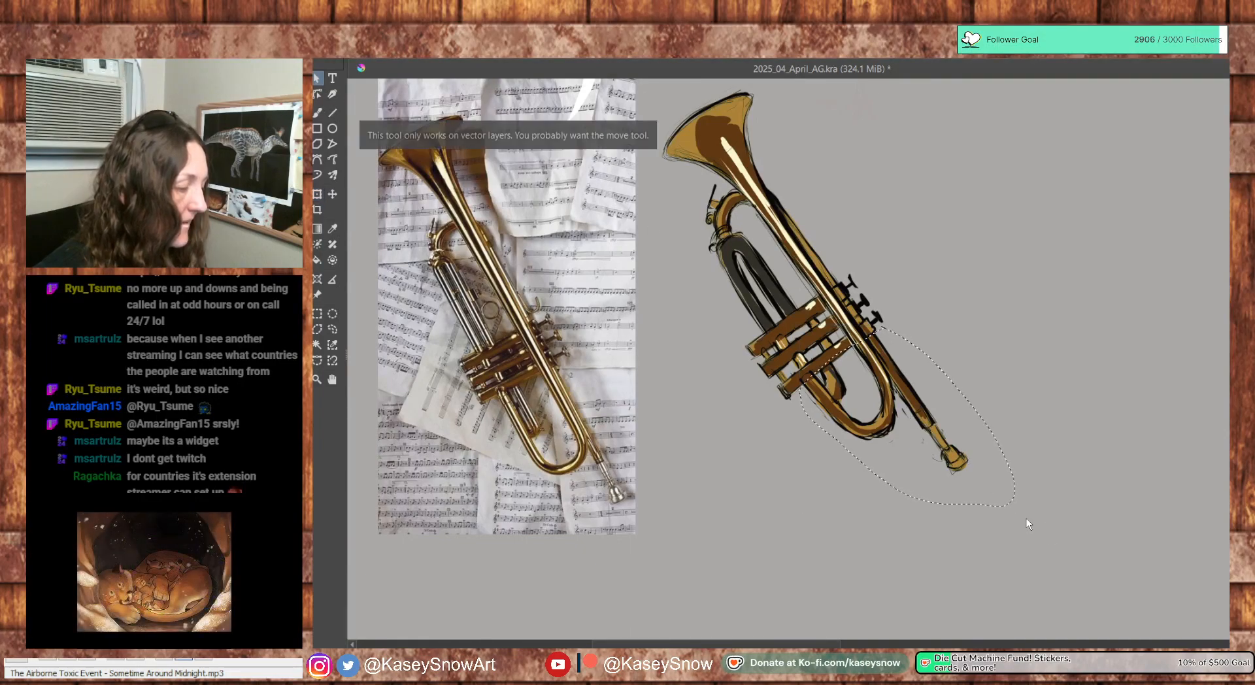
{"action": "key", "text": "ctrl+t"}
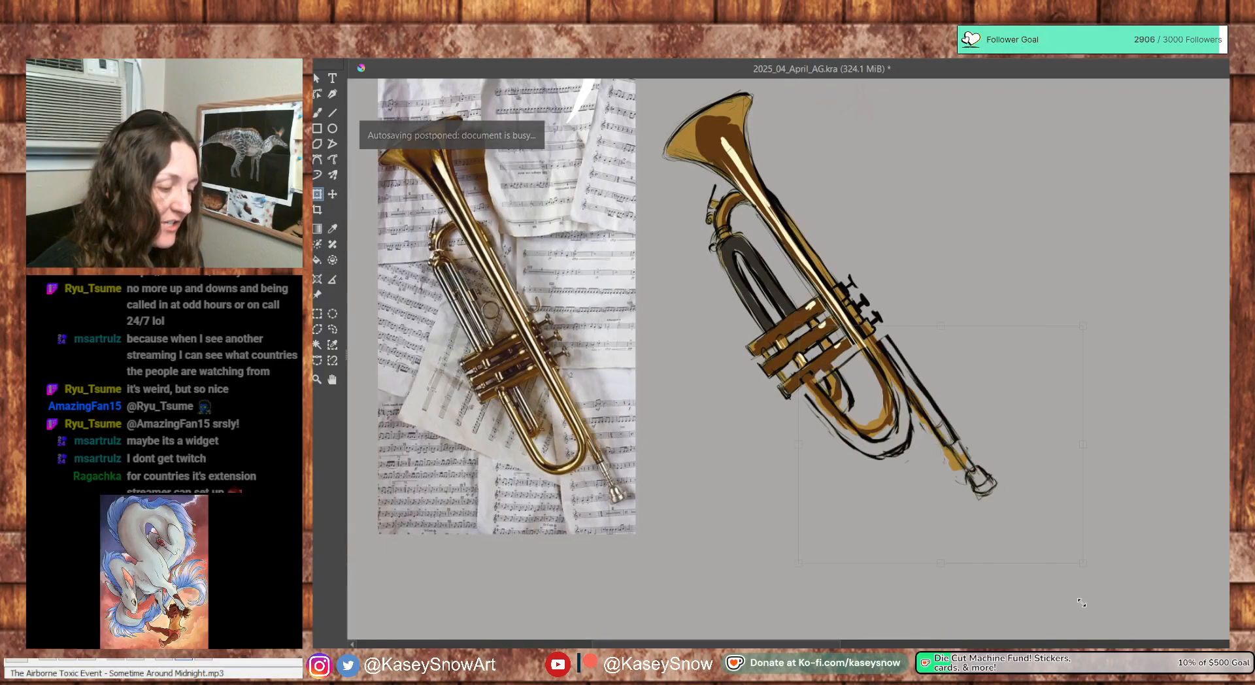
{"action": "left_click_drag", "start_coordinate": [1015, 506], "coordinate": [1113, 588]}
{"action": "key", "text": "ctrl+z"}
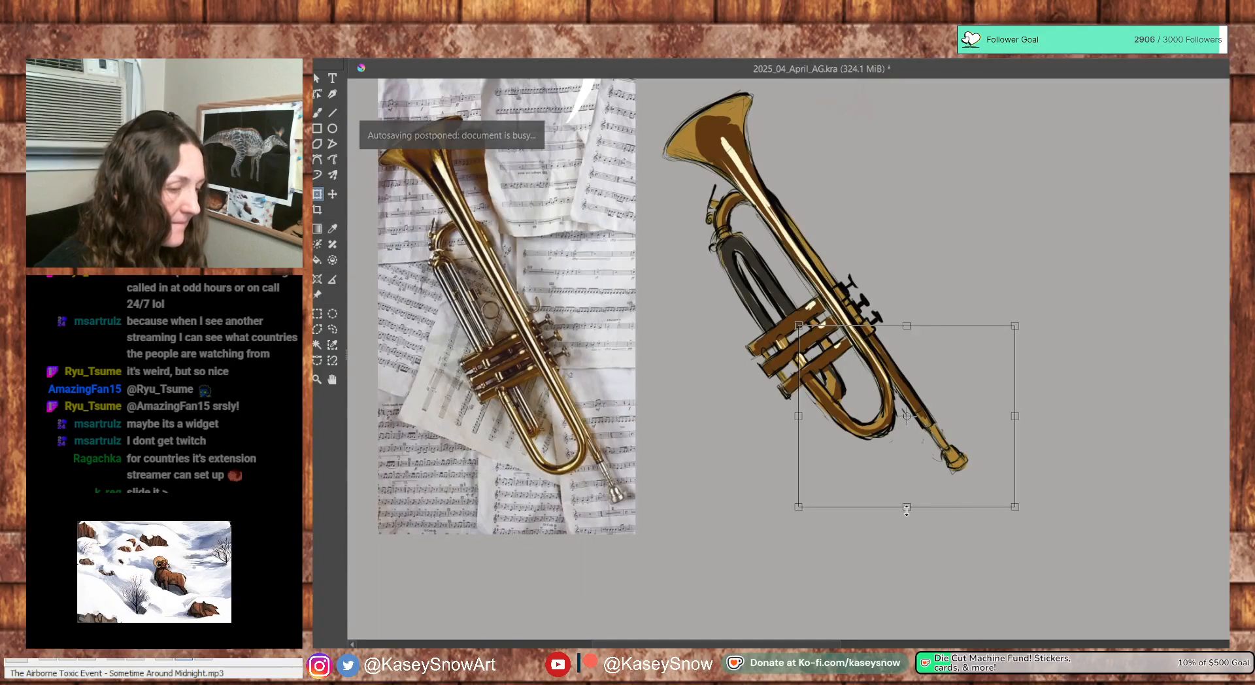
{"action": "left_click_drag", "start_coordinate": [906, 509], "coordinate": [888, 624]}
{"action": "key", "text": "ctrl+z"}
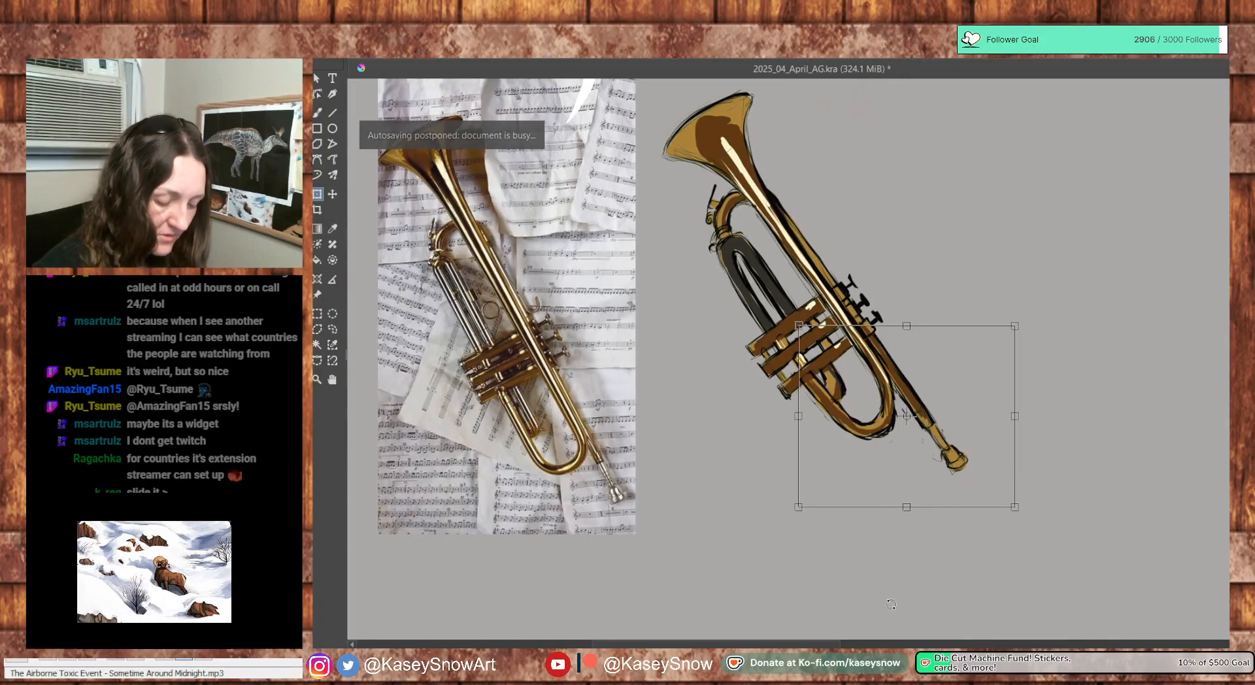
Reset the transform and try reshaping the selected section from its outer side
{"action": "left_click_drag", "start_coordinate": [1017, 505], "coordinate": [1028, 481]}
{"action": "key", "text": "Return"}
{"action": "key", "text": "Escape"}
{"action": "left_click", "coordinate": [1011, 503]}
{"action": "key", "text": "Escape"}
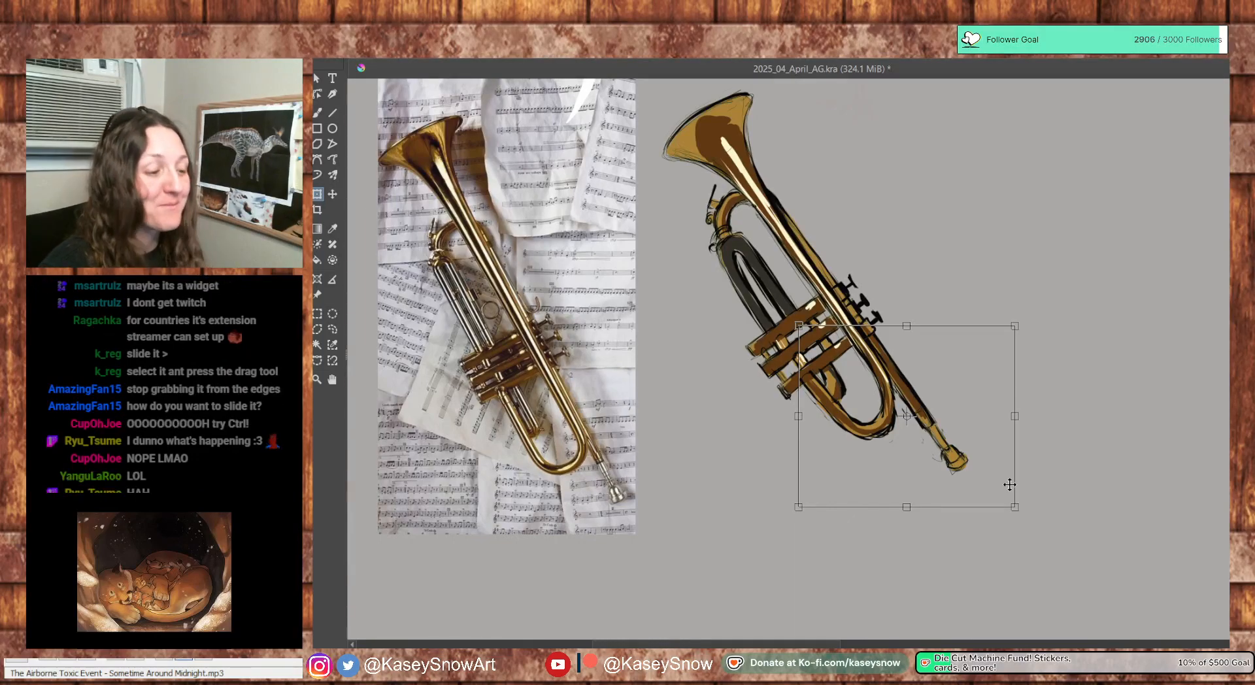
{"action": "left_click_drag", "start_coordinate": [1019, 416], "coordinate": [1090, 585]}
{"action": "key", "text": "ctrl+z"}
{"action": "key", "text": "ctrl+z"}
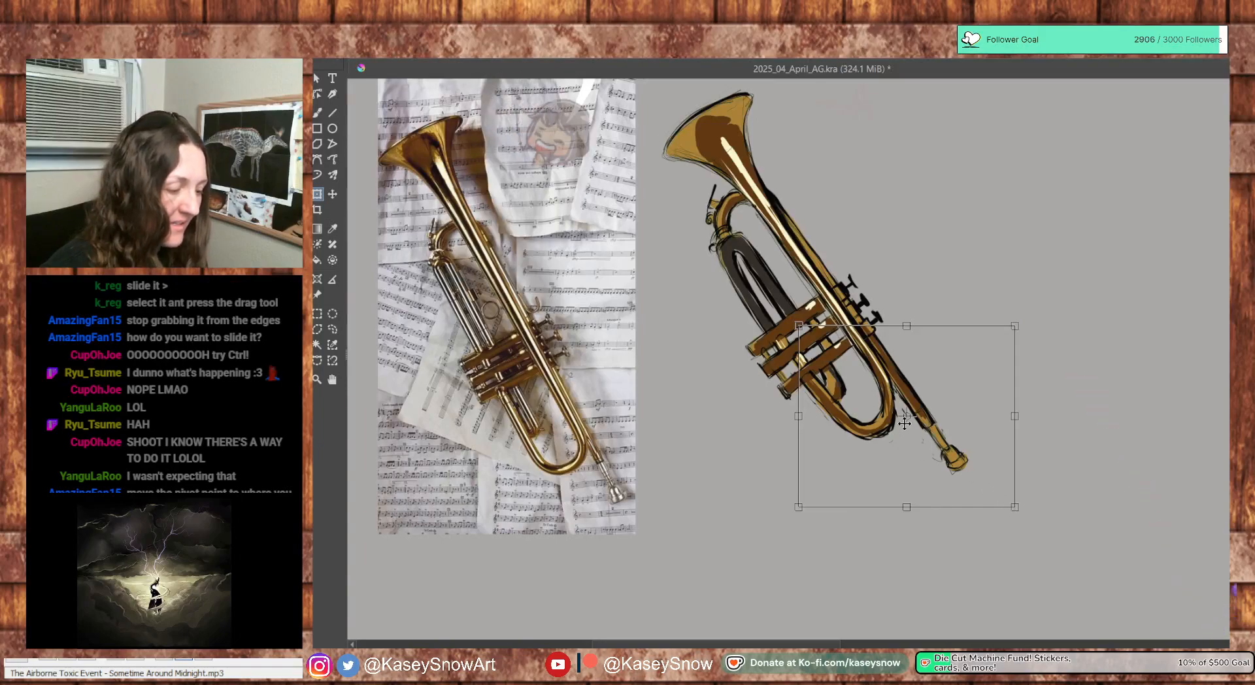
Move the transform pivot onto the tubing beside the valves and try enlarging the selected lower section from its outer corner
{"action": "left_click_drag", "start_coordinate": [906, 419], "coordinate": [864, 359]}
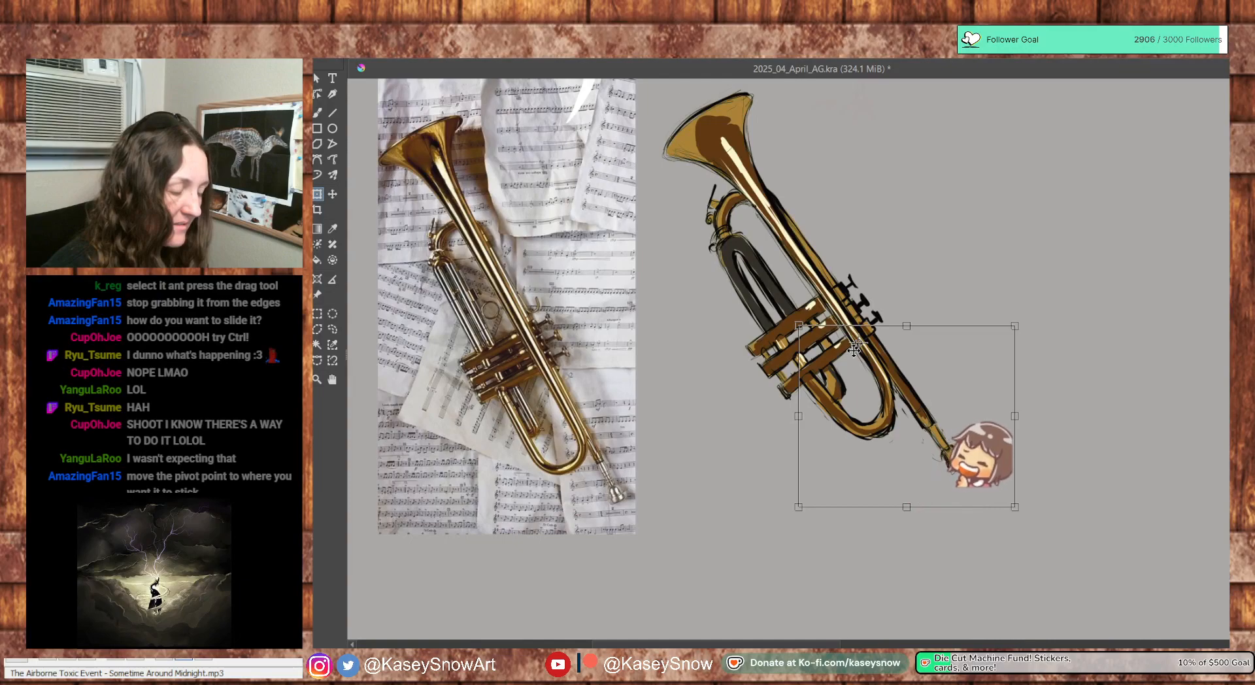
{"action": "left_click_drag", "start_coordinate": [1014, 507], "coordinate": [1142, 615]}
{"action": "key", "text": "ctrl+z"}
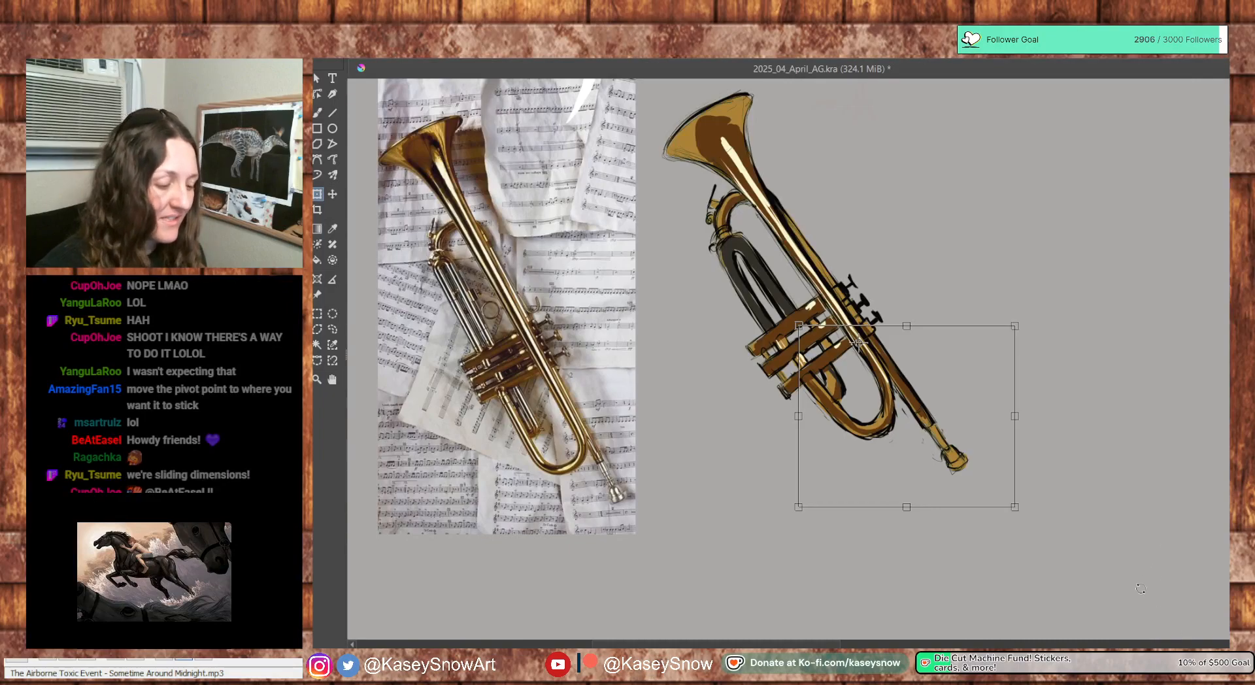
{"action": "left_click_drag", "start_coordinate": [1020, 511], "coordinate": [1066, 554]}
{"action": "key", "text": "ctrl+z"}
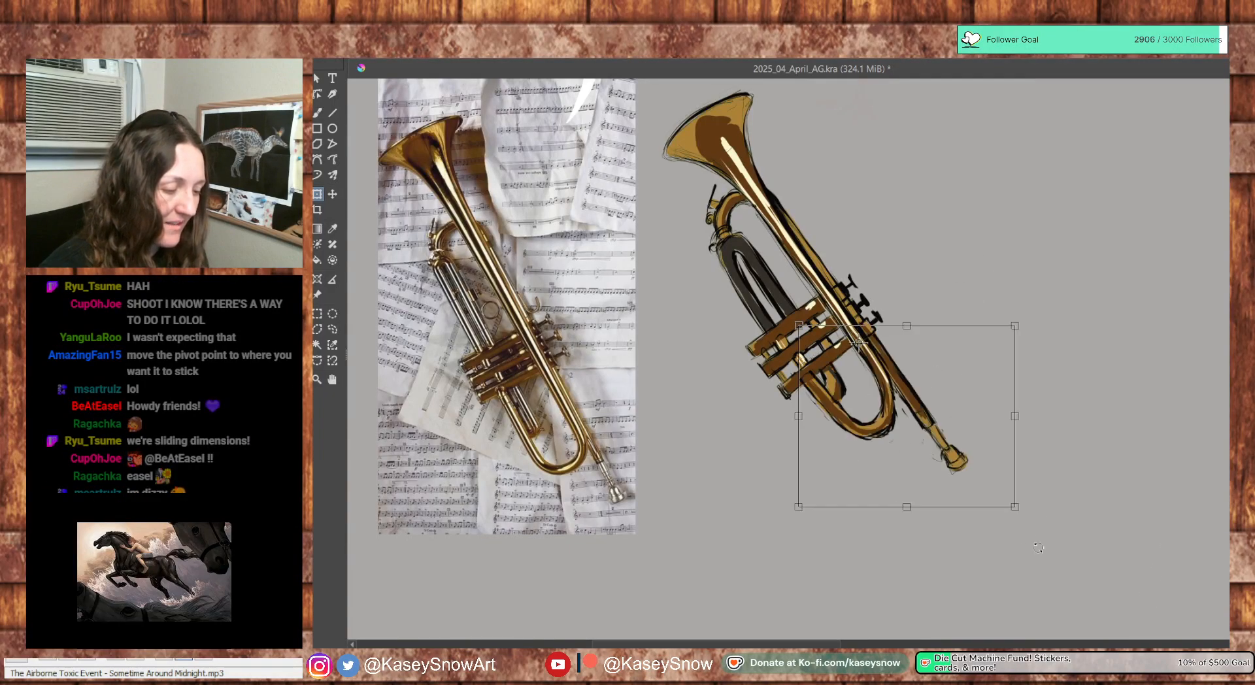
{"action": "left_click_drag", "start_coordinate": [1013, 506], "coordinate": [1161, 626]}
{"action": "key", "text": "ctrl+z"}
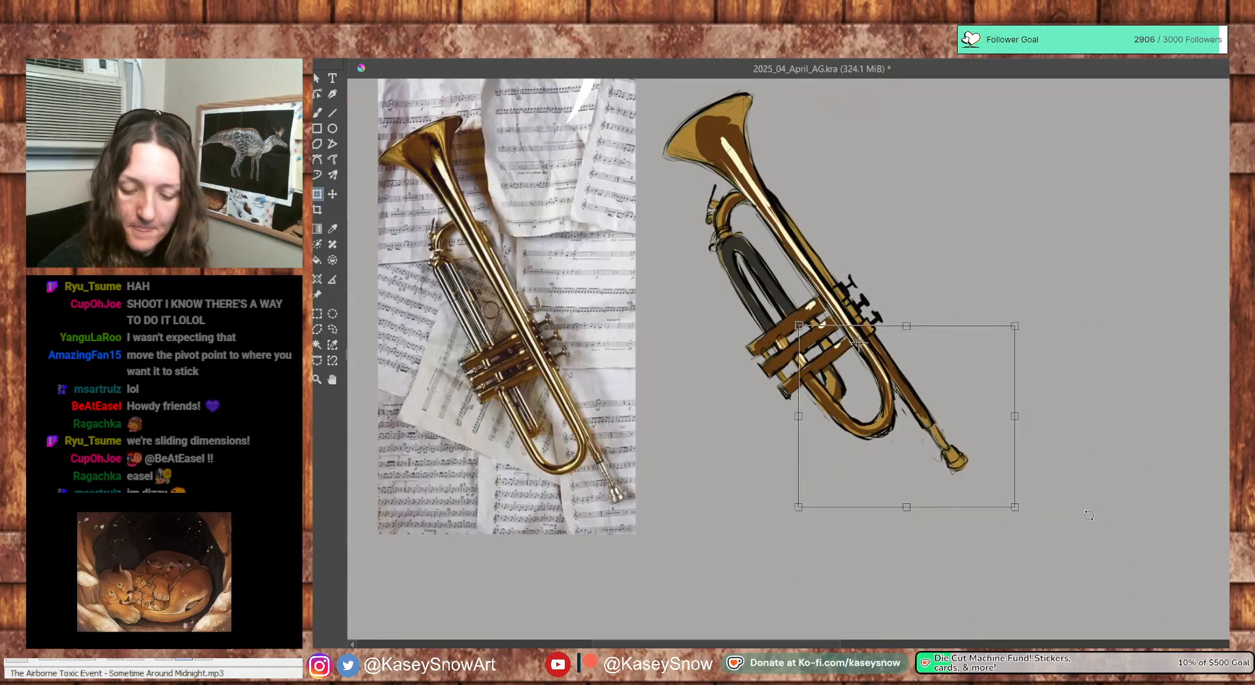
{"action": "left_click_drag", "start_coordinate": [1017, 507], "coordinate": [1089, 598]}
{"action": "key", "text": "ctrl+z"}
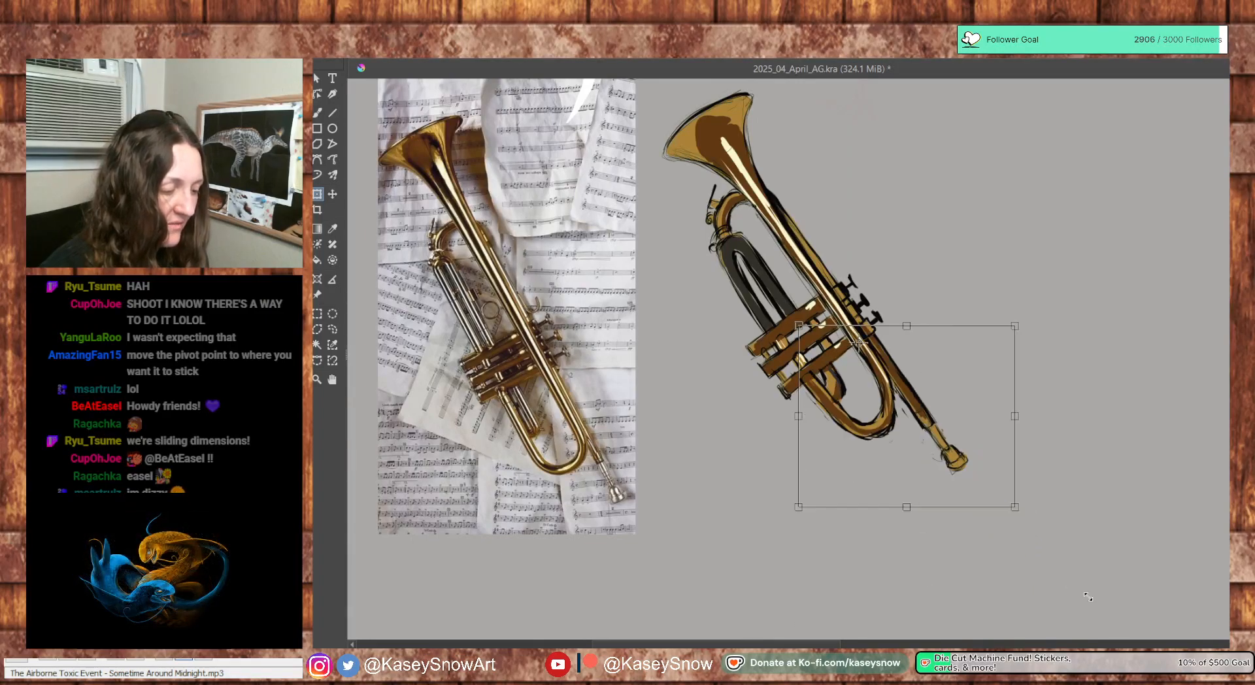
{"action": "left_click_drag", "start_coordinate": [1015, 507], "coordinate": [1115, 592]}
{"action": "key", "text": "ctrl+z"}
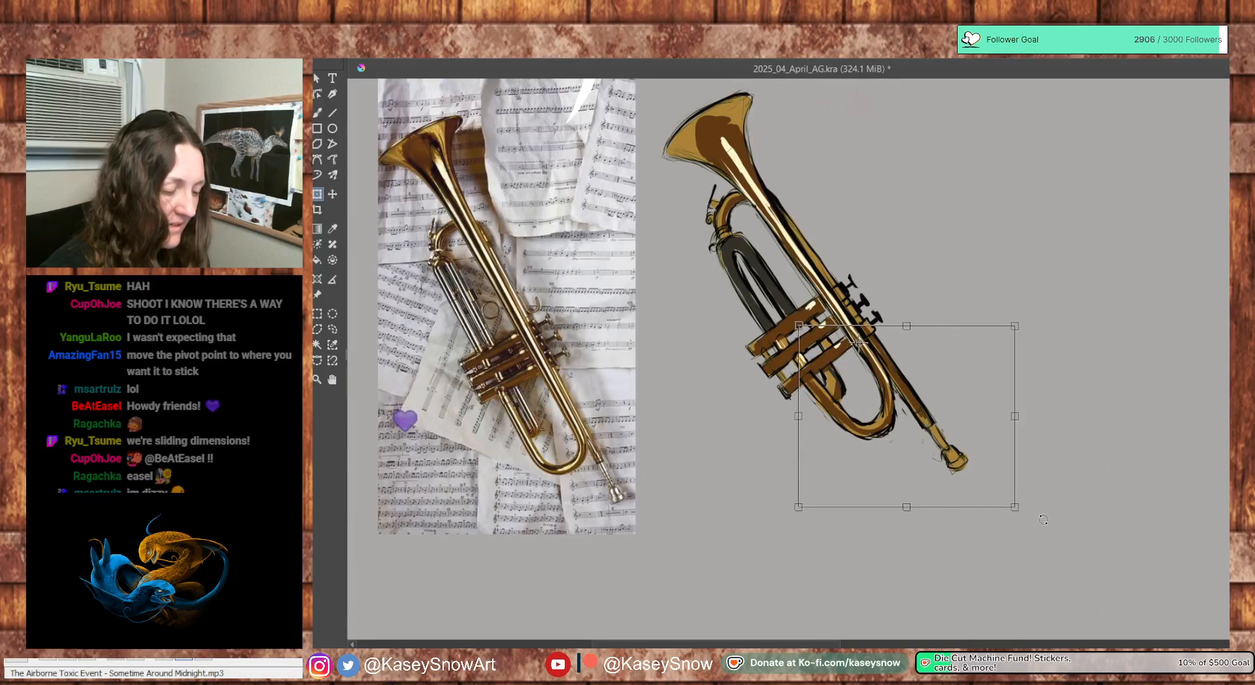
{"action": "left_click_drag", "start_coordinate": [1016, 507], "coordinate": [1062, 546]}
{"action": "key", "text": "ctrl+z"}
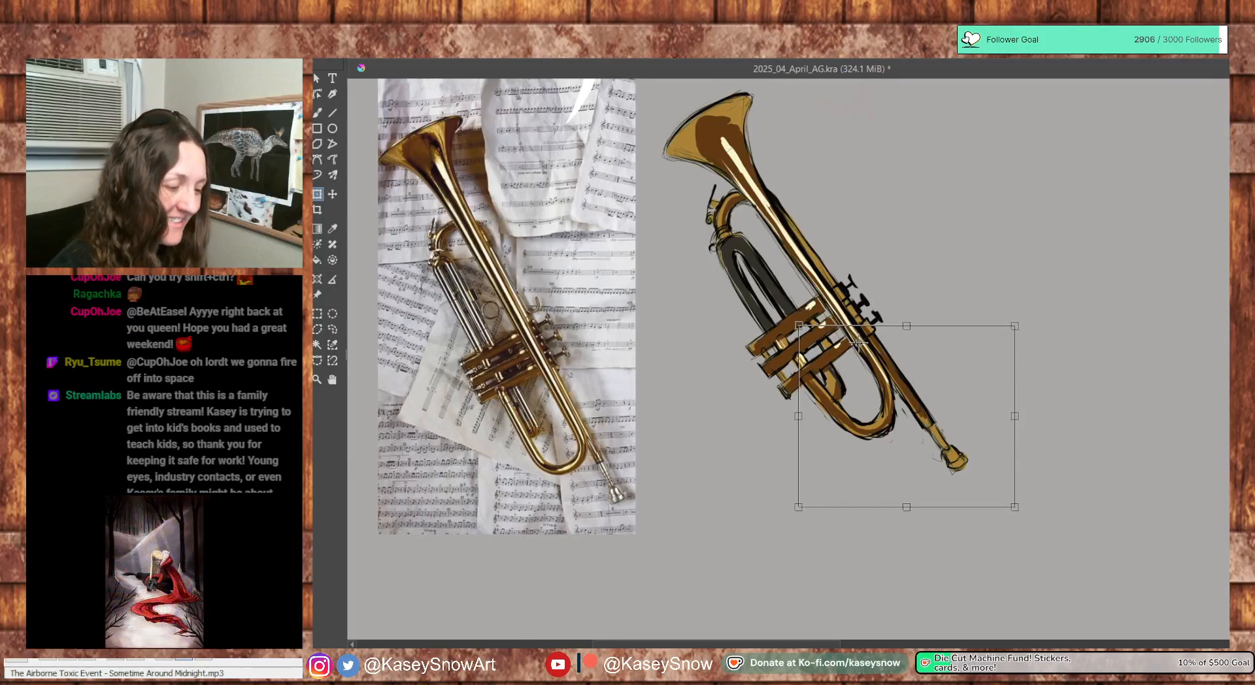
Move the selected lower section's lines diagonally down and outward from the valves, and deselect
{"action": "key", "text": "t"}
{"action": "left_click_drag", "start_coordinate": [980, 470], "coordinate": [1005, 497]}
{"action": "key", "text": "ctrl+shift+a"}
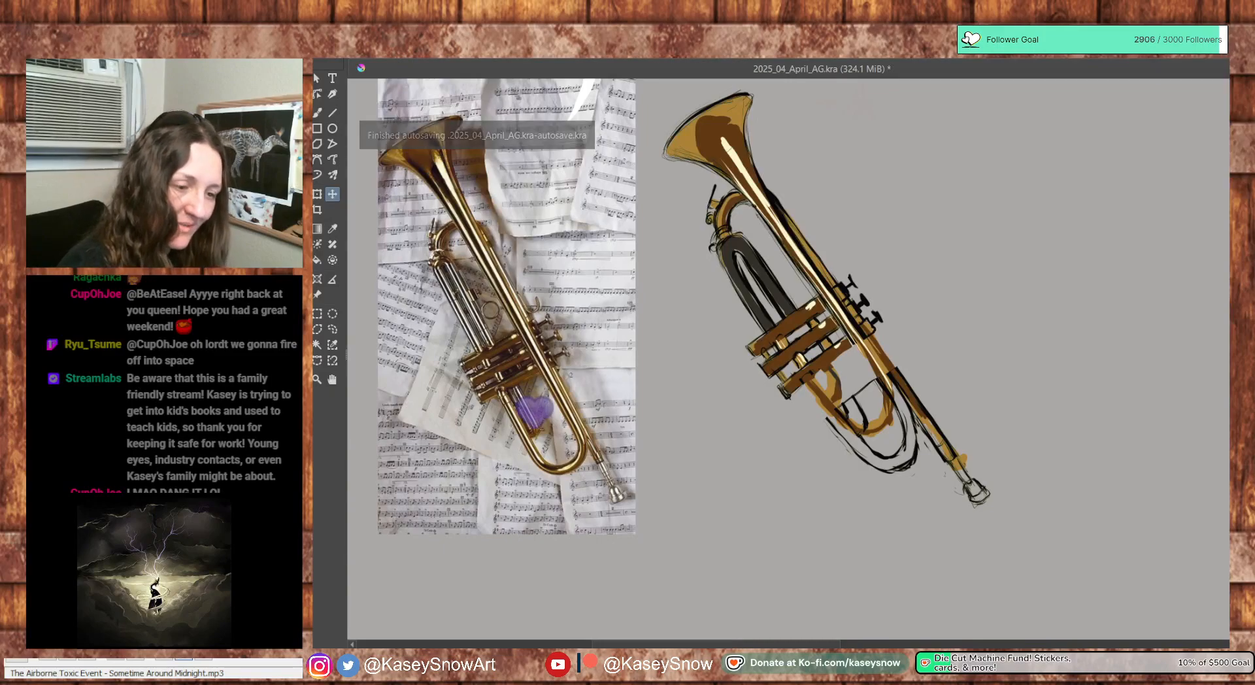
With a smaller brush, repaint the slide tubing below the valves in brown and gold and cover the old loop's end
{"action": "left_click", "coordinate": [318, 112]}
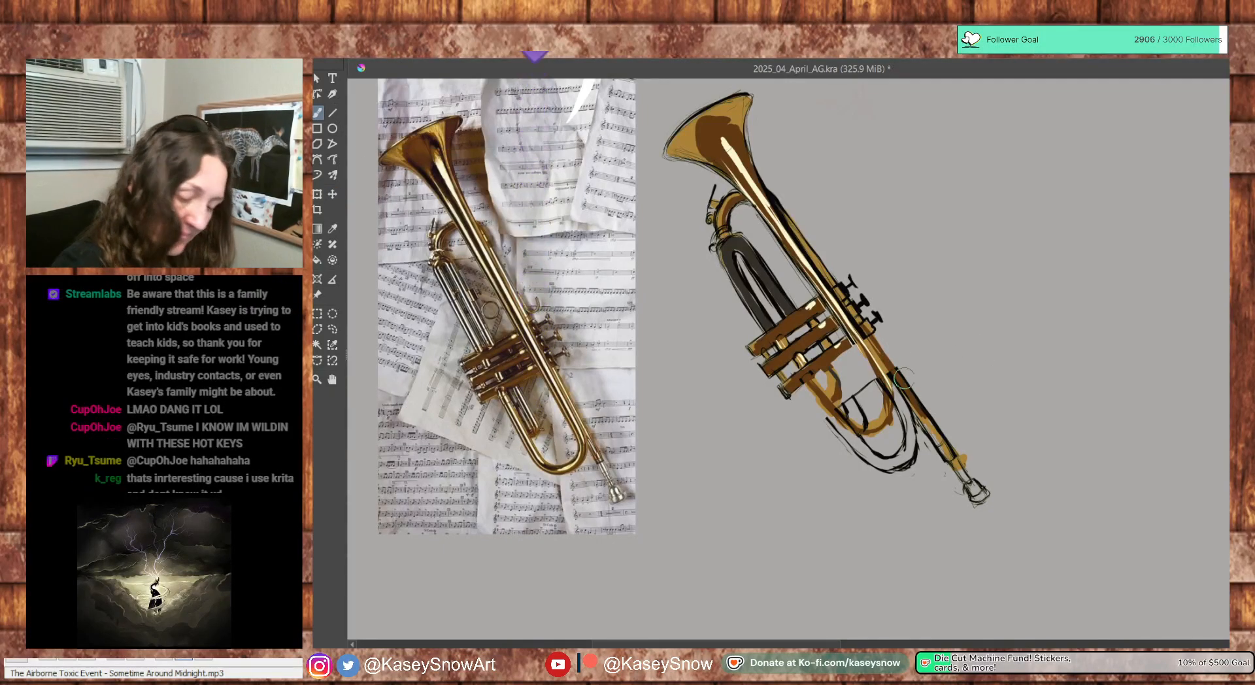
{"action": "key", "text": "bracketleft"}
{"action": "key", "text": "bracketleft"}
{"action": "key", "text": "bracketleft"}
{"action": "key", "text": "bracketleft"}
{"action": "key", "text": "bracketleft"}
{"action": "key", "text": "bracketleft"}
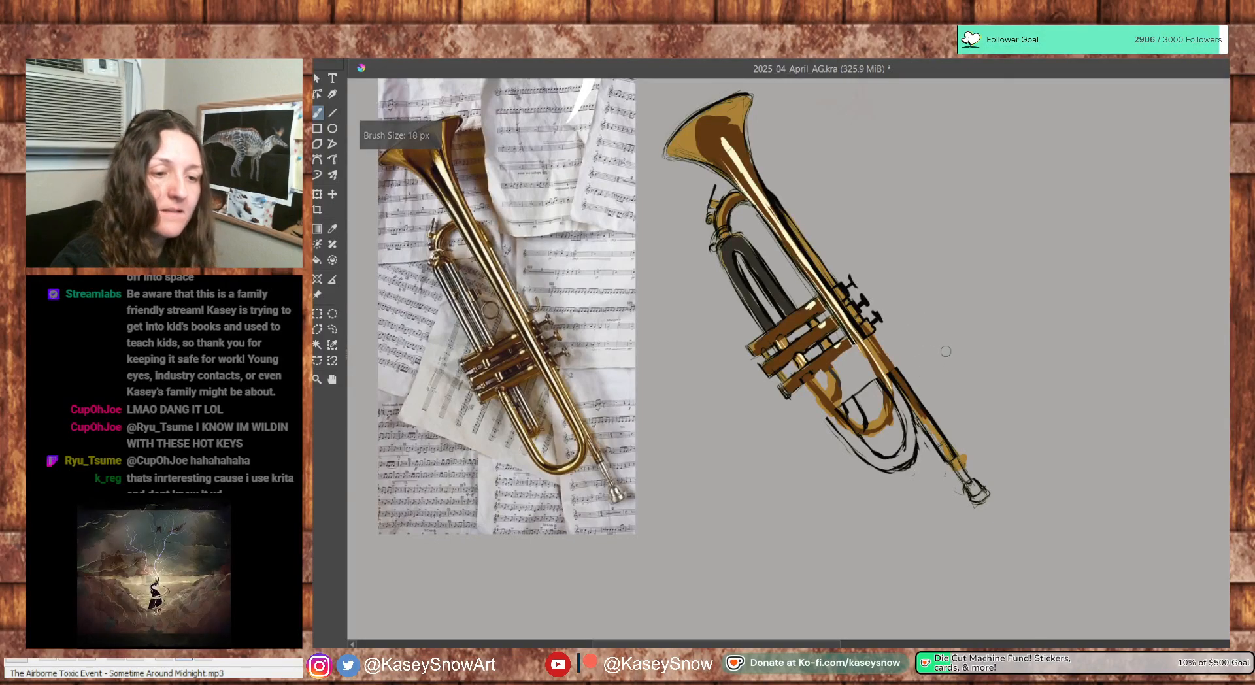
{"action": "key", "text": "bracketleft"}
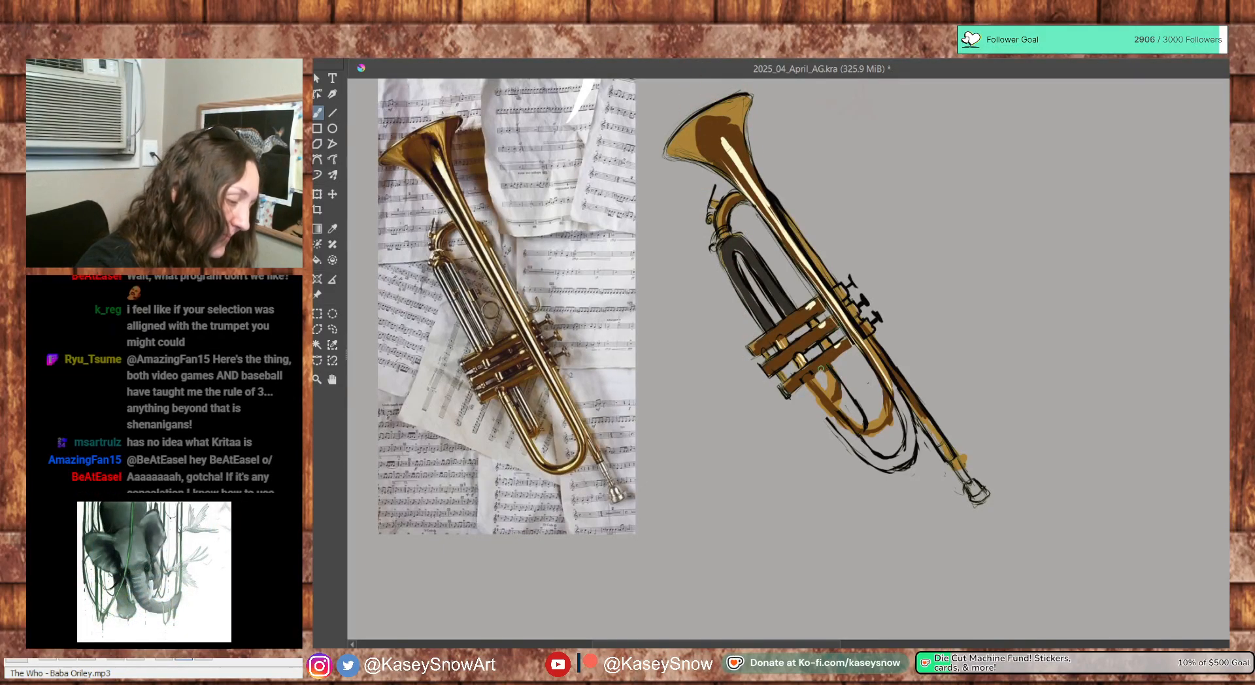
{"action": "left_click_drag", "start_coordinate": [809, 388], "coordinate": [836, 428]}
{"action": "left_click_drag", "start_coordinate": [815, 378], "coordinate": [842, 413]}
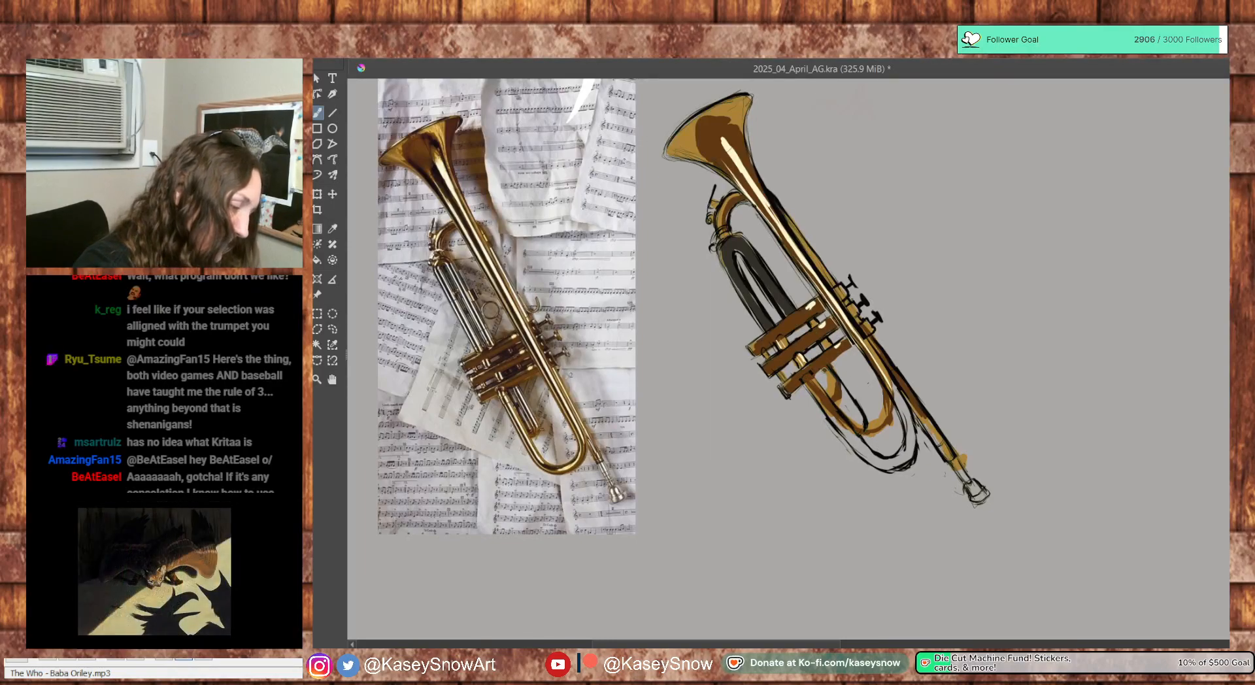
{"action": "left_click_drag", "start_coordinate": [818, 369], "coordinate": [846, 407]}
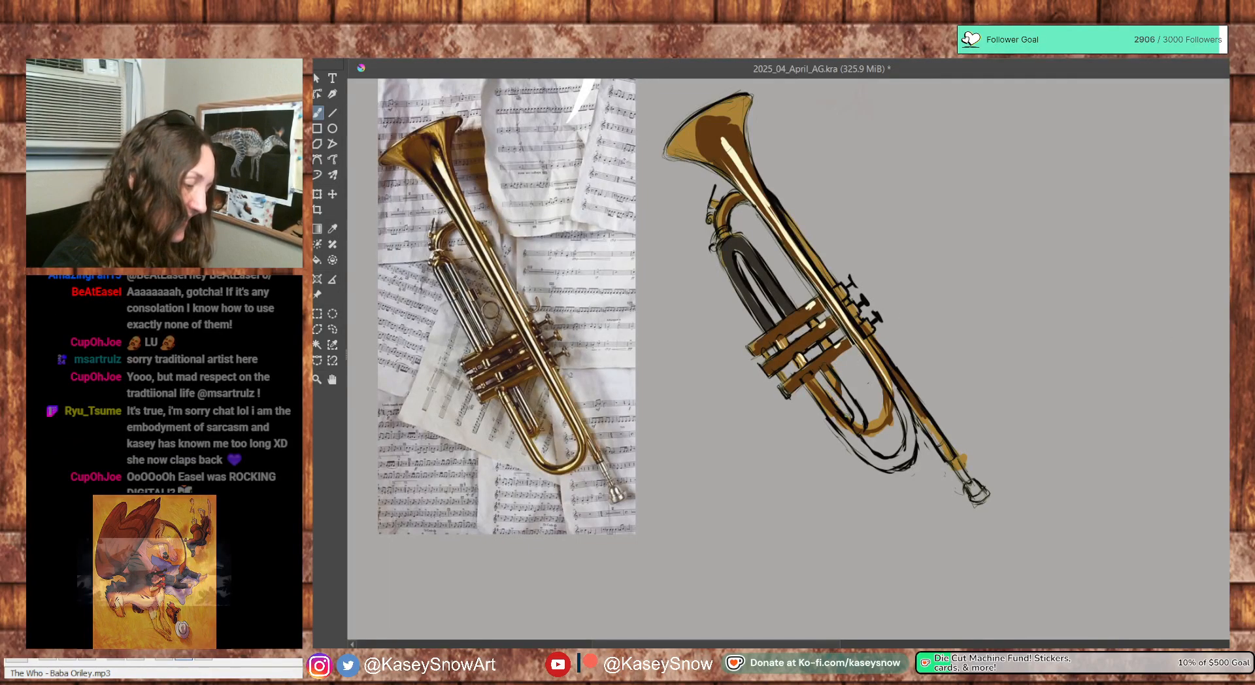
{"action": "mouse_move", "coordinate": [872, 434]}
{"action": "left_mouse_down"}
{"action": "mouse_move", "coordinate": [869, 385]}
{"action": "mouse_move", "coordinate": [889, 420]}
{"action": "left_mouse_up"}
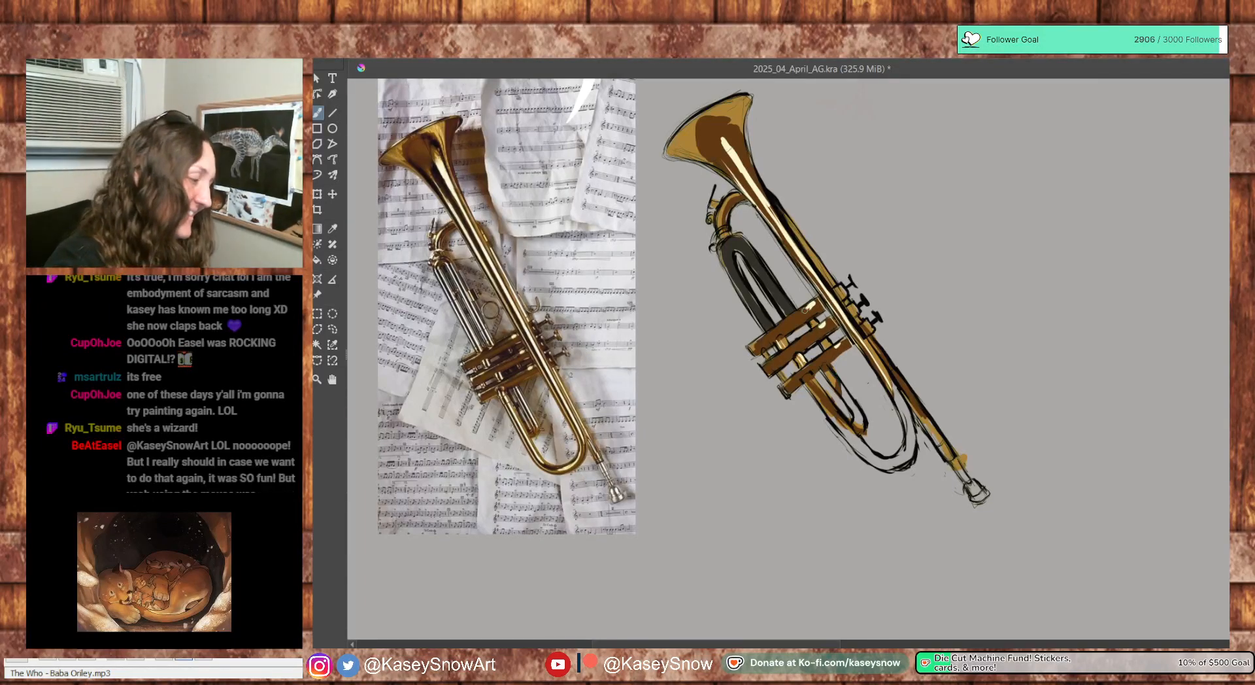
Sample the dark brown from the valves and shade the inner slide tubing below them
{"action": "left_click", "coordinate": [833, 354], "text": "ctrl"}
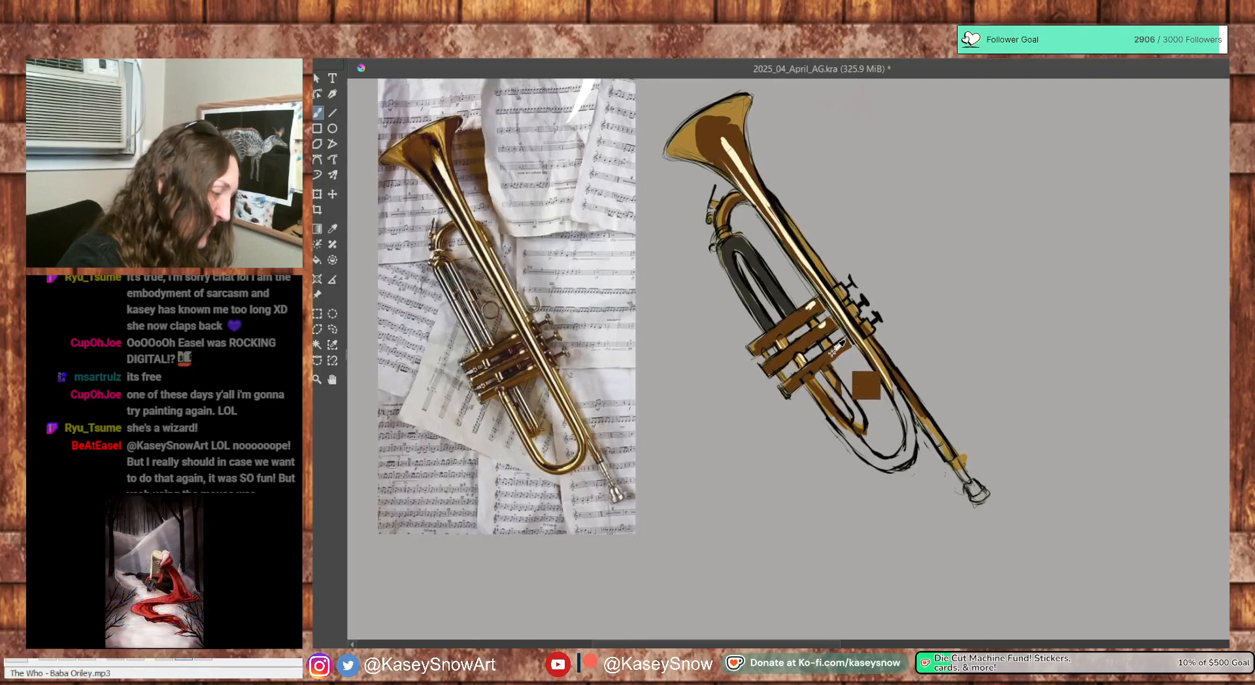
{"action": "left_click_drag", "start_coordinate": [829, 372], "coordinate": [848, 399]}
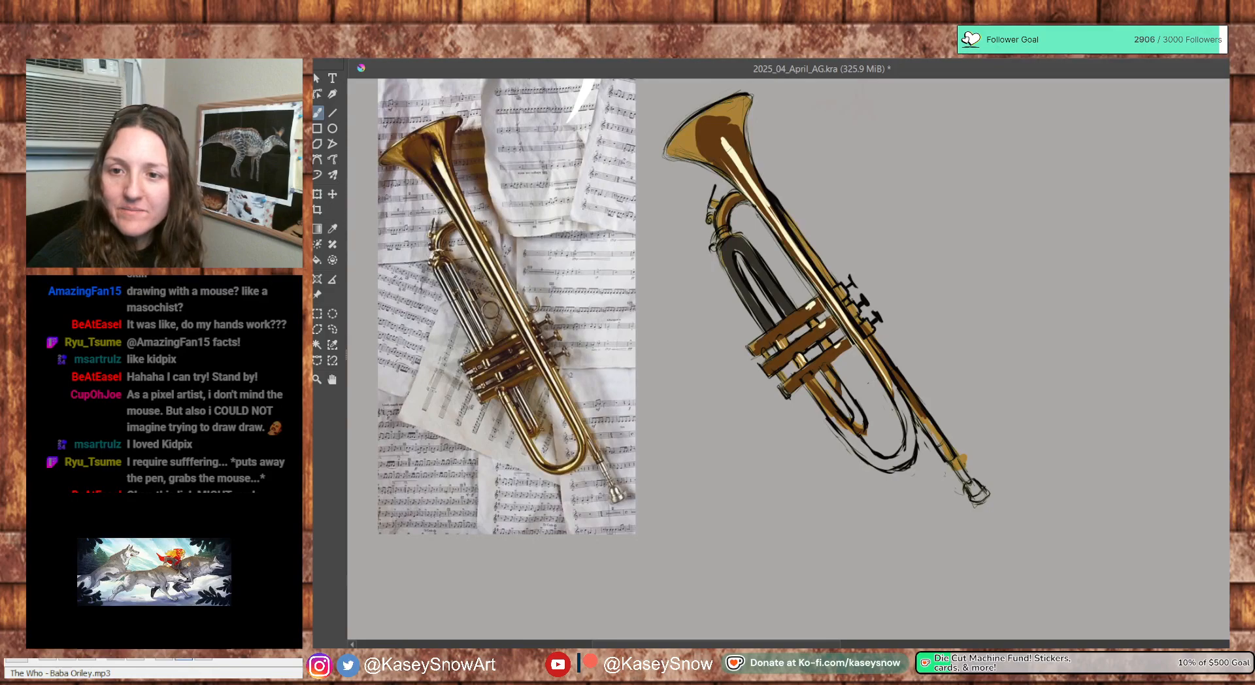
Bring the browser window with the 400th stream birthday doodles over the canvas to view it, and move it away again
{"action": "mouse_move", "coordinate": [1227, 382]}
{"action": "left_mouse_down"}
{"action": "mouse_move", "coordinate": [1118, 379]}
{"action": "mouse_move", "coordinate": [874, 331]}
{"action": "left_mouse_up"}
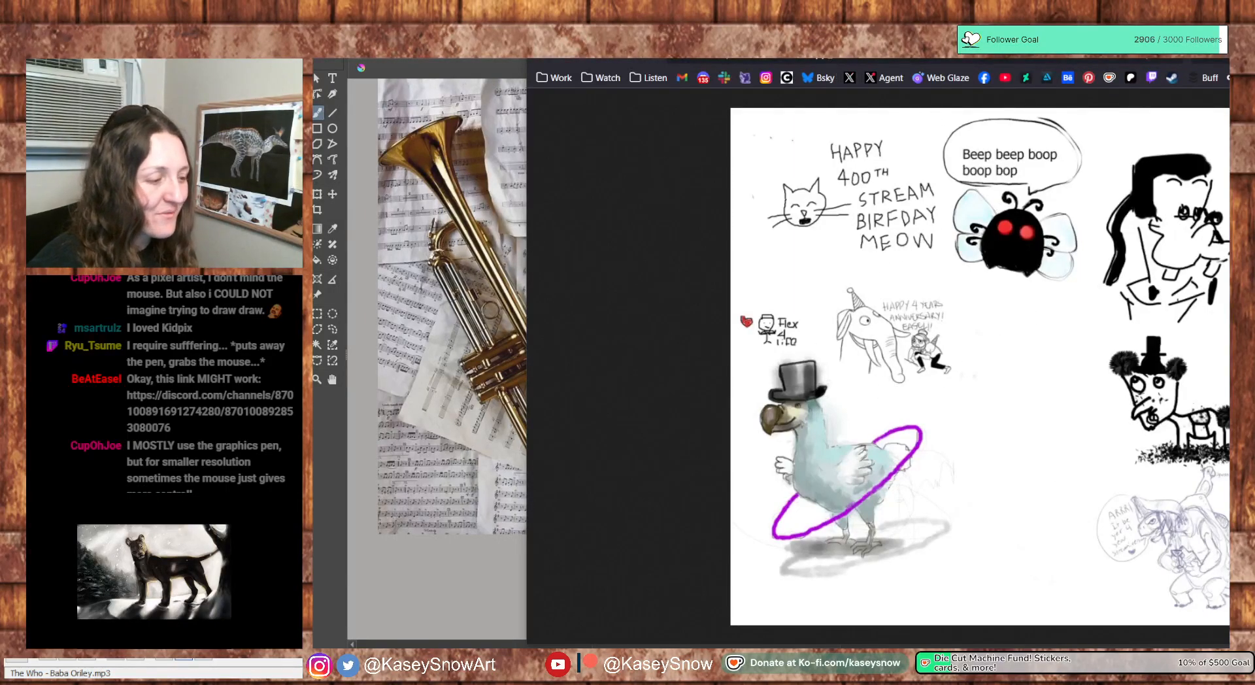
{"action": "mouse_move", "coordinate": [839, 24]}
{"action": "left_mouse_down"}
{"action": "mouse_move", "coordinate": [944, 68]}
{"action": "mouse_move", "coordinate": [1254, 40]}
{"action": "left_mouse_up"}
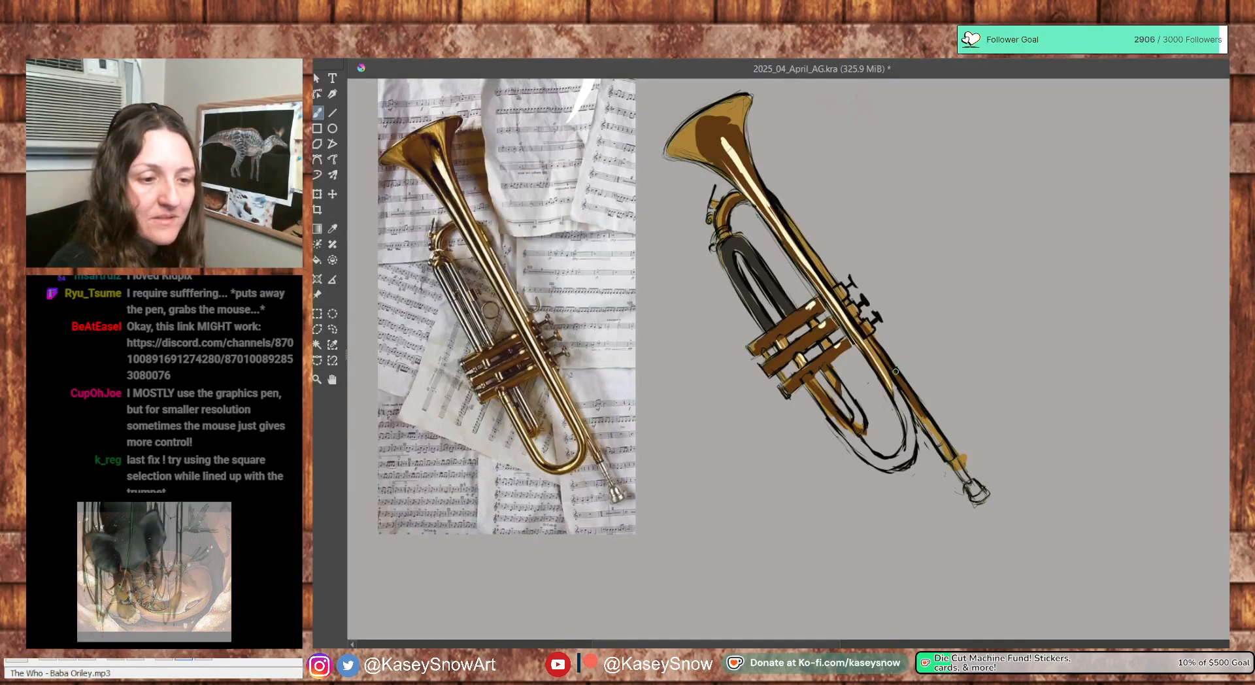
Paint the inner slide below the valves dark grey and fill the enlarged outer loop with gold sampled from the main tube
{"action": "key", "text": "alt"}
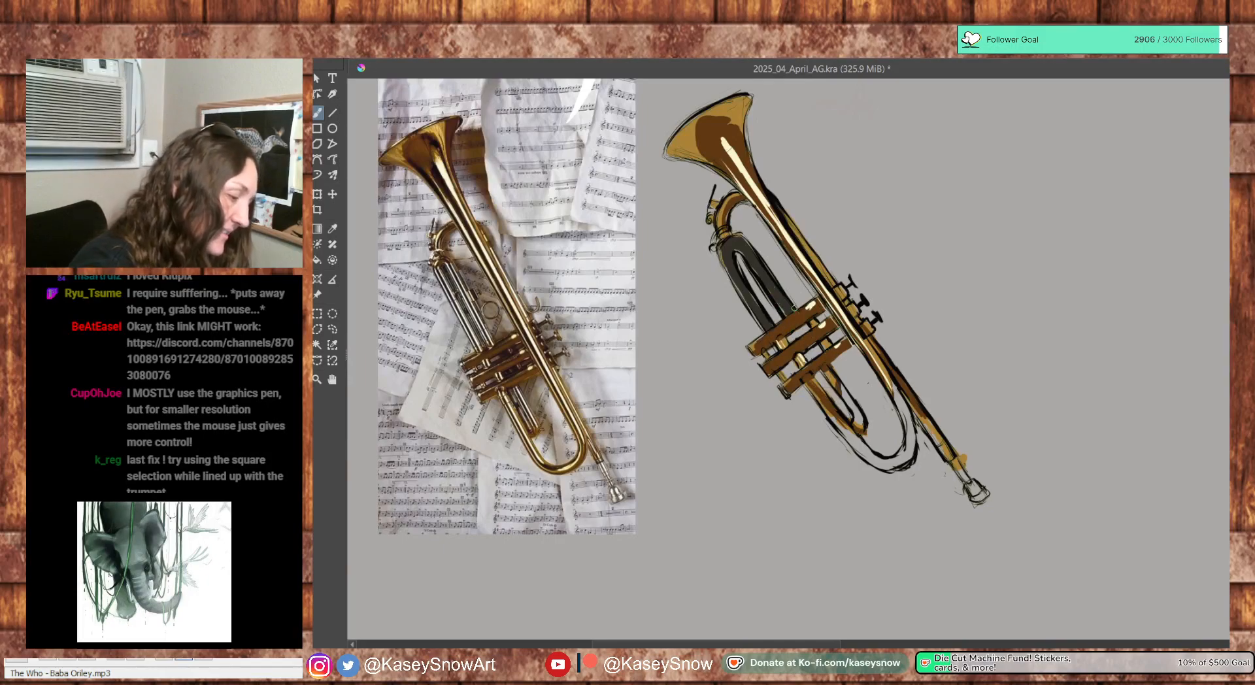
{"action": "left_click_drag", "start_coordinate": [843, 388], "coordinate": [854, 407]}
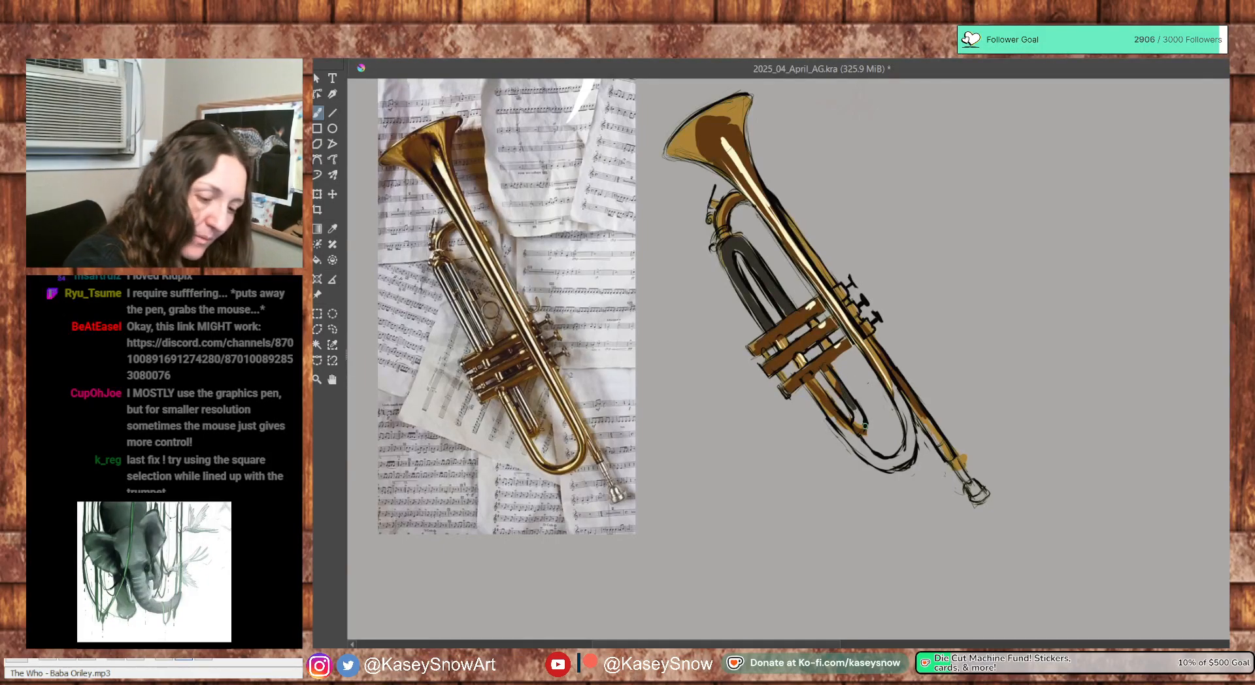
{"action": "key", "text": "ctrl+z"}
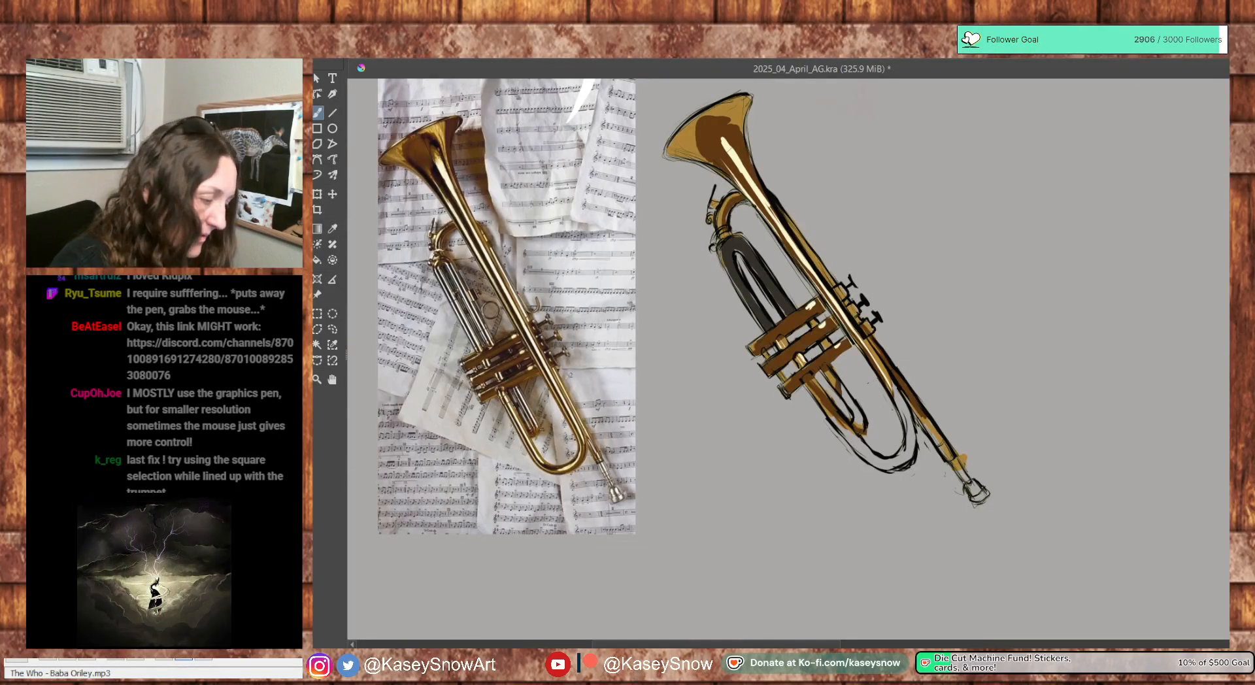
{"action": "mouse_move", "coordinate": [827, 369]}
{"action": "left_mouse_down"}
{"action": "mouse_move", "coordinate": [856, 426]}
{"action": "mouse_move", "coordinate": [901, 410]}
{"action": "mouse_move", "coordinate": [909, 451]}
{"action": "left_mouse_up"}
{"action": "left_click", "coordinate": [875, 353], "text": "ctrl"}
{"action": "mouse_move", "coordinate": [841, 416]}
{"action": "left_mouse_down"}
{"action": "mouse_move", "coordinate": [881, 464]}
{"action": "mouse_move", "coordinate": [911, 451]}
{"action": "mouse_move", "coordinate": [914, 431]}
{"action": "left_mouse_up"}
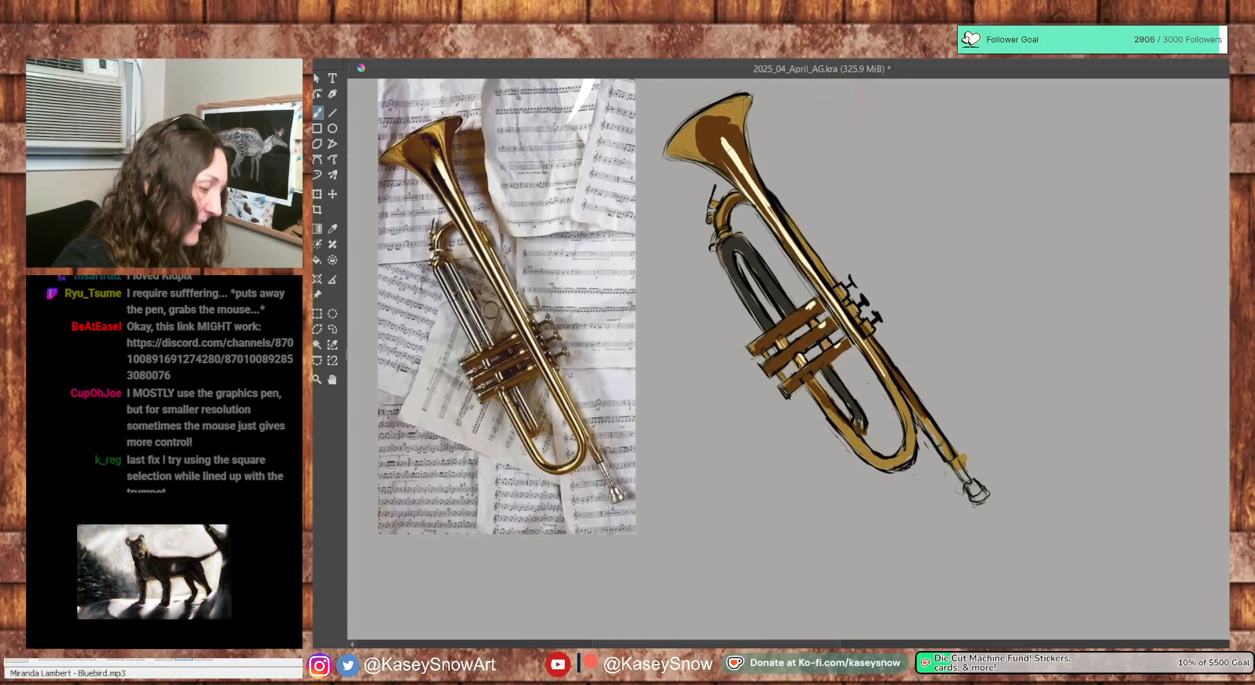
{"action": "left_click_drag", "start_coordinate": [860, 426], "coordinate": [860, 415]}
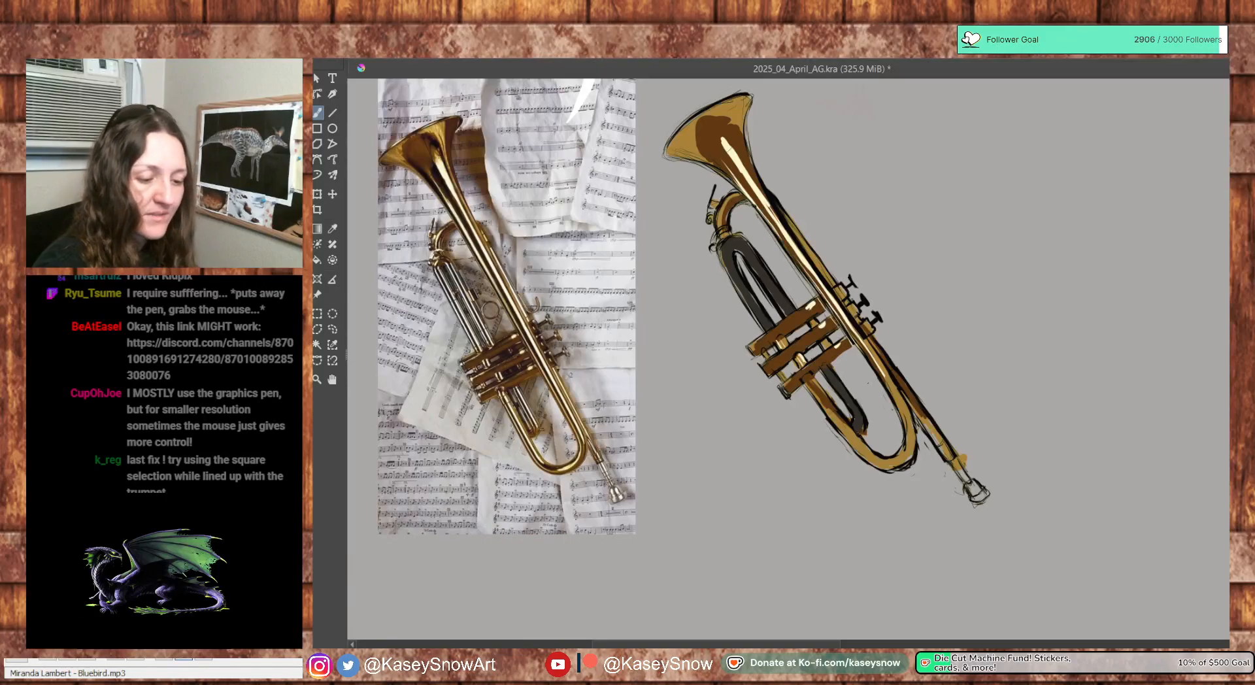
On the layer below, paint light grey highlights along the twin grey tubes above the valves, redoing the unsatisfactory strokes
{"action": "key", "text": "Page_Down"}
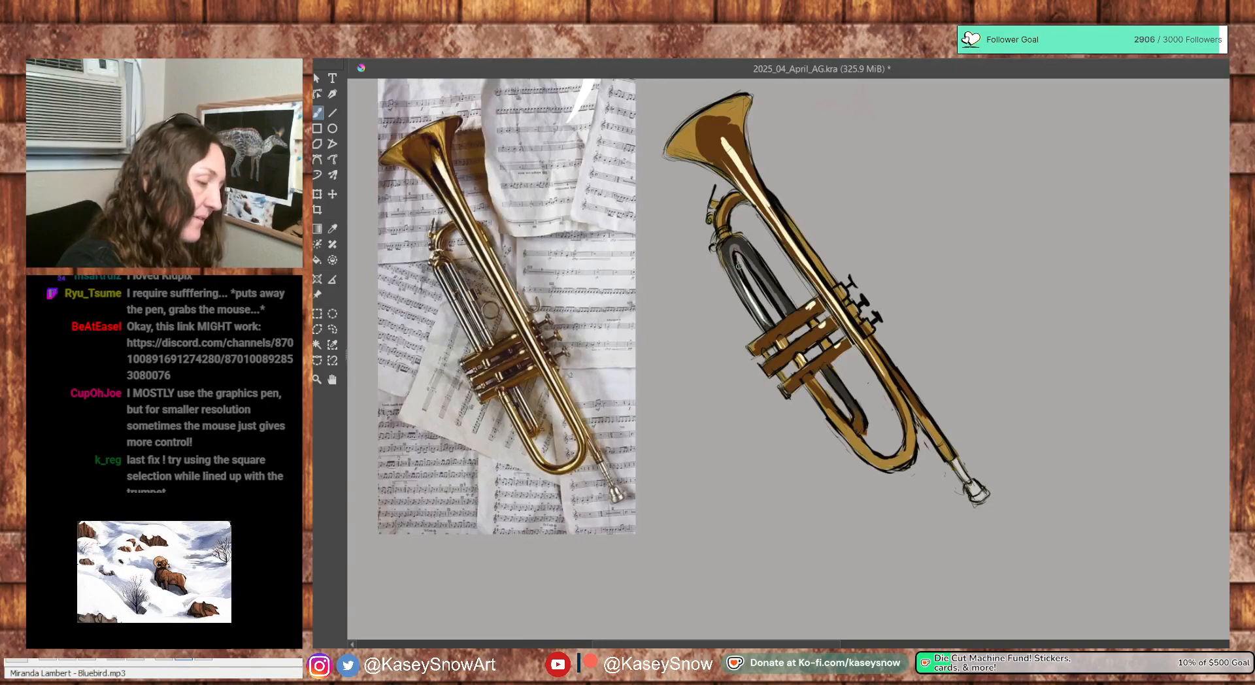
{"action": "left_click_drag", "start_coordinate": [769, 325], "coordinate": [729, 249]}
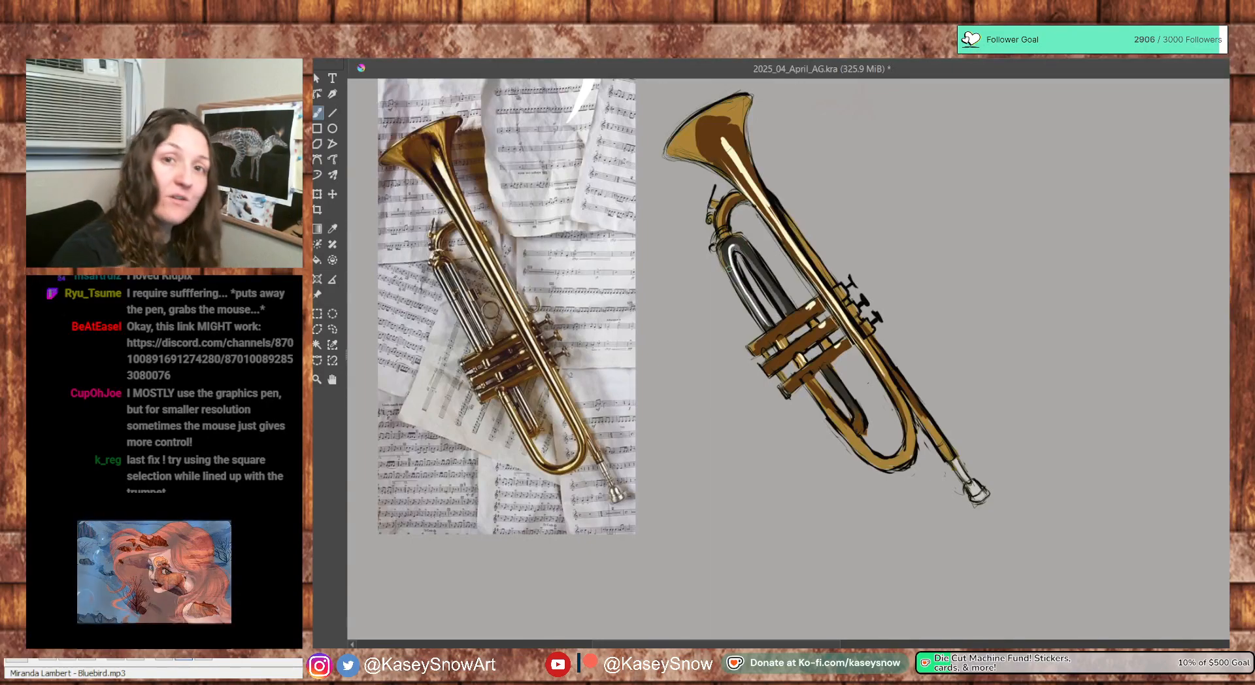
{"action": "key", "text": "ctrl+z"}
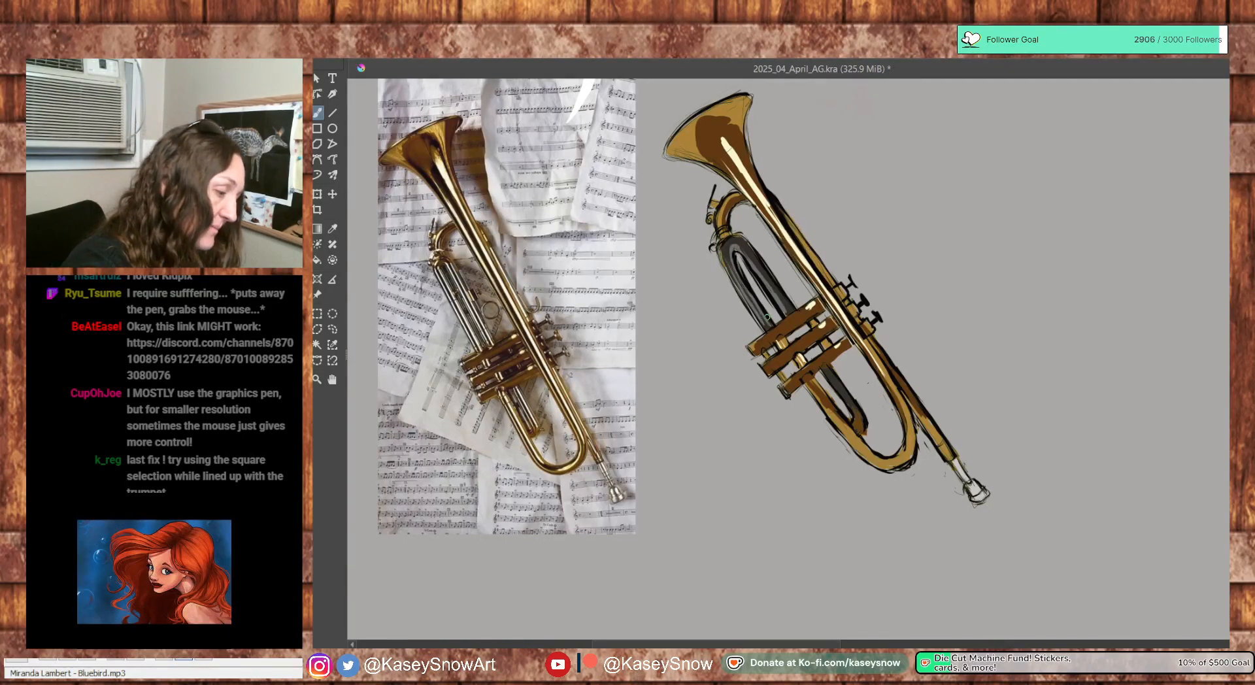
{"action": "left_click_drag", "start_coordinate": [767, 326], "coordinate": [735, 268]}
{"action": "key", "text": "ctrl+z"}
{"action": "key", "text": "ctrl+z"}
{"action": "key", "text": "ctrl+z"}
{"action": "left_click_drag", "start_coordinate": [764, 321], "coordinate": [730, 253]}
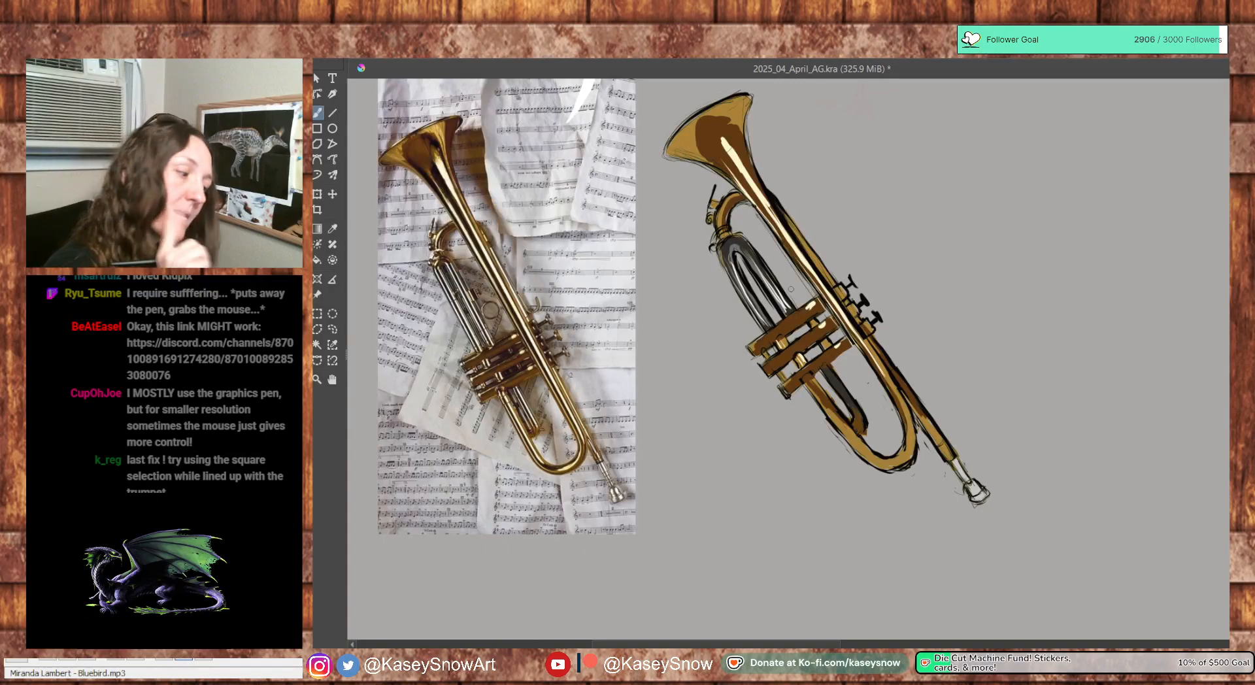
Paint a gold cap over the curved upper end of the grey tubes and shade it with brown sampled from the bell
{"action": "left_click", "coordinate": [720, 219], "text": "ctrl"}
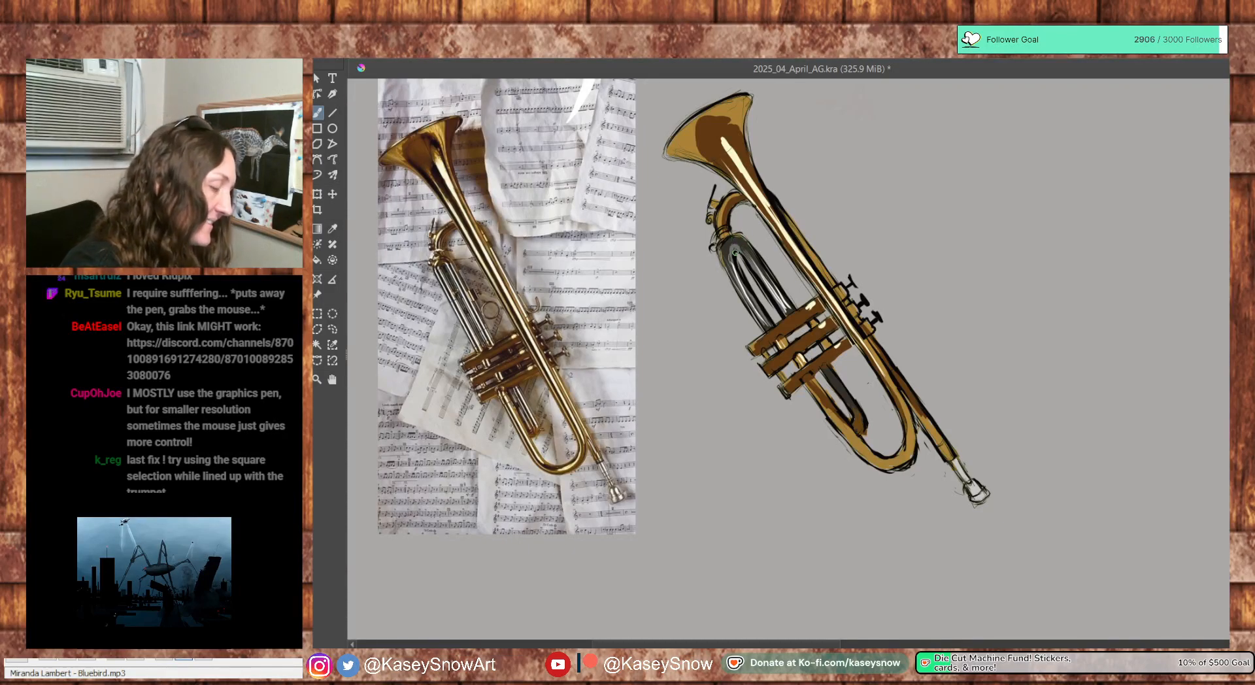
{"action": "left_click", "coordinate": [719, 223], "text": "ctrl"}
{"action": "left_click", "coordinate": [718, 222], "text": "ctrl"}
{"action": "left_click_drag", "start_coordinate": [724, 239], "coordinate": [726, 257]}
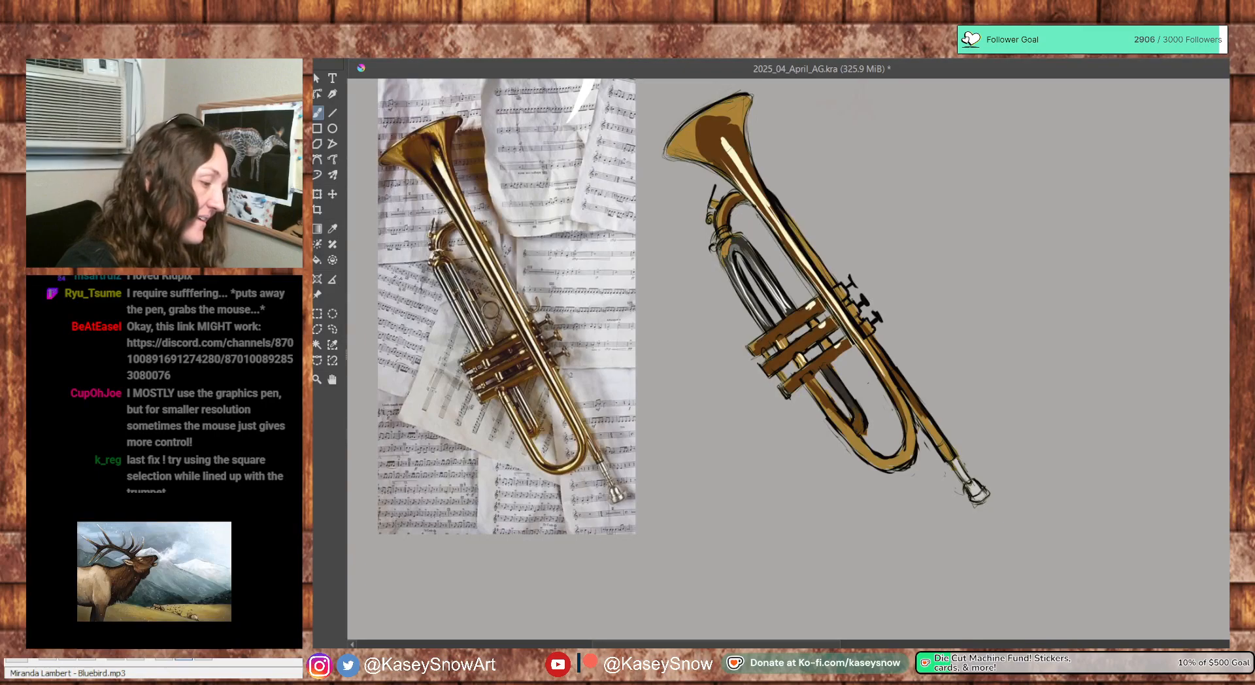
{"action": "left_click_drag", "start_coordinate": [731, 245], "coordinate": [747, 249]}
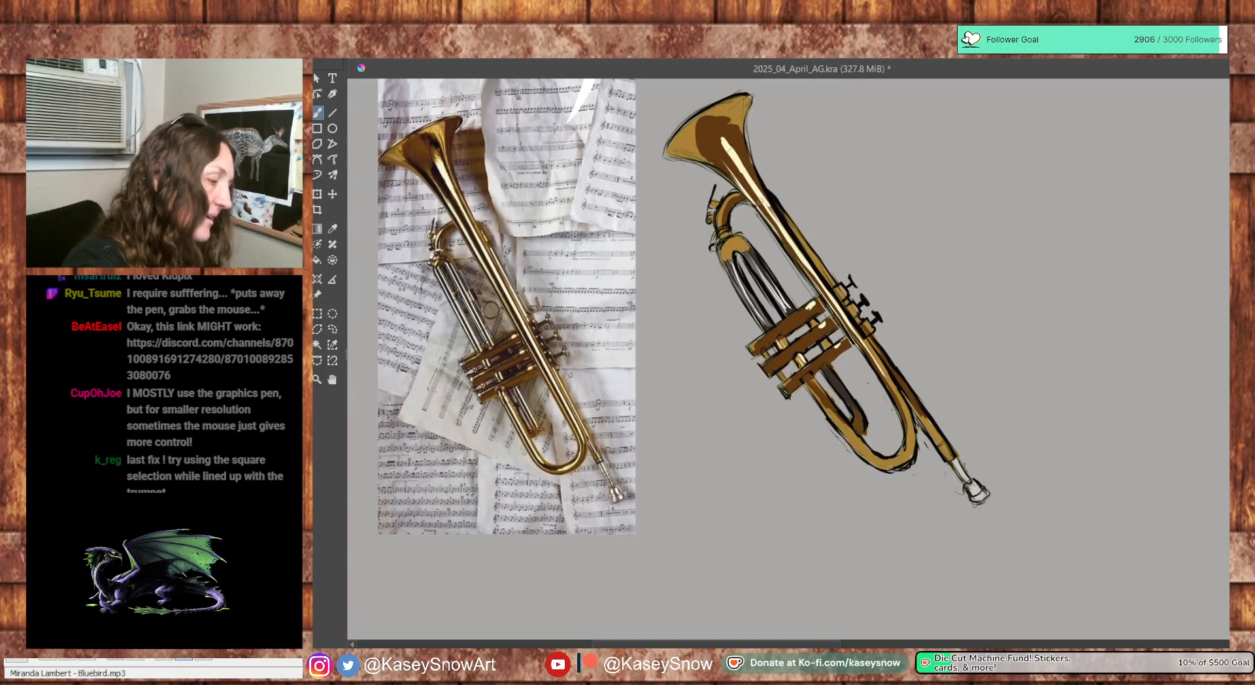
{"action": "left_click", "coordinate": [713, 137], "text": "ctrl"}
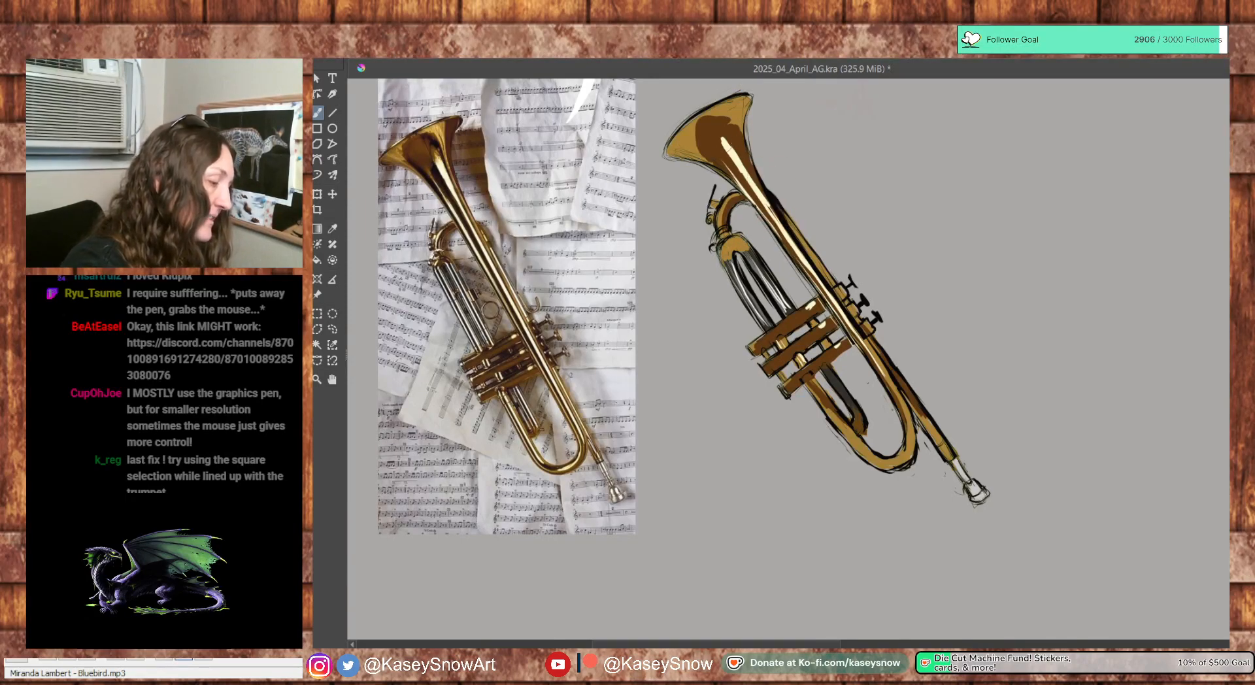
{"action": "left_click_drag", "start_coordinate": [740, 247], "coordinate": [733, 254]}
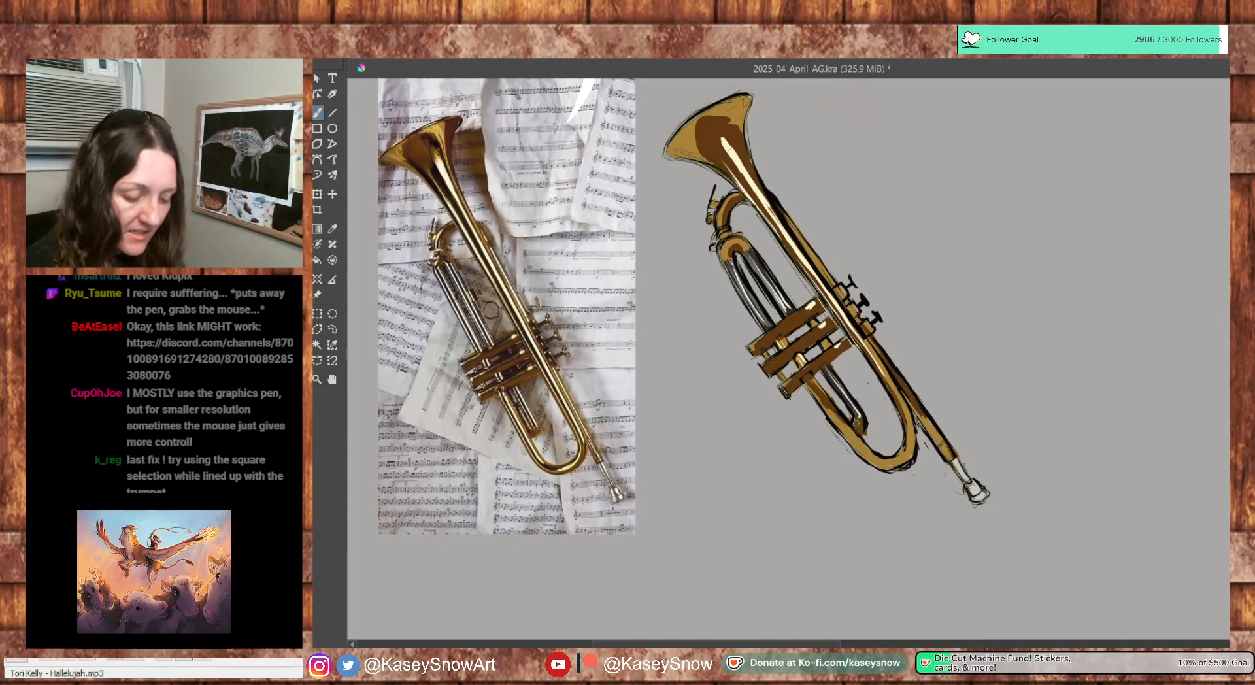
Touch up the lower loop, main tube and valve casings with colours sampled from the painted trumpet
{"action": "key", "text": "ctrl+r"}
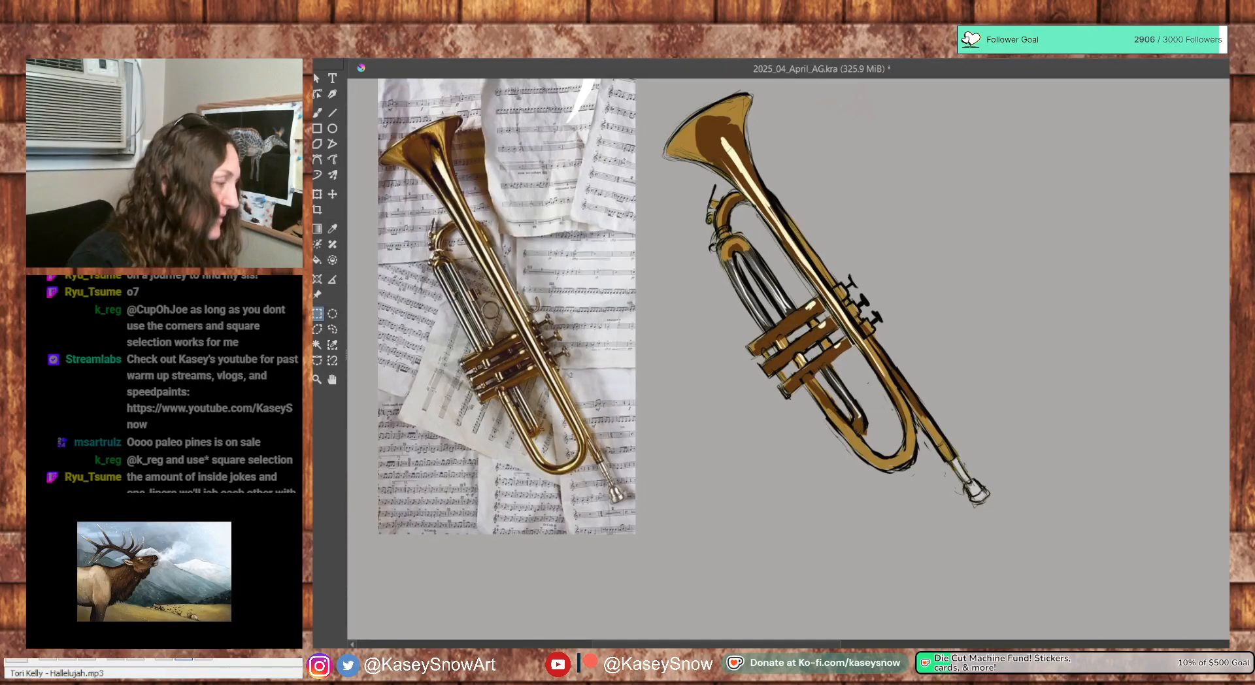
{"action": "left_click", "coordinate": [318, 113]}
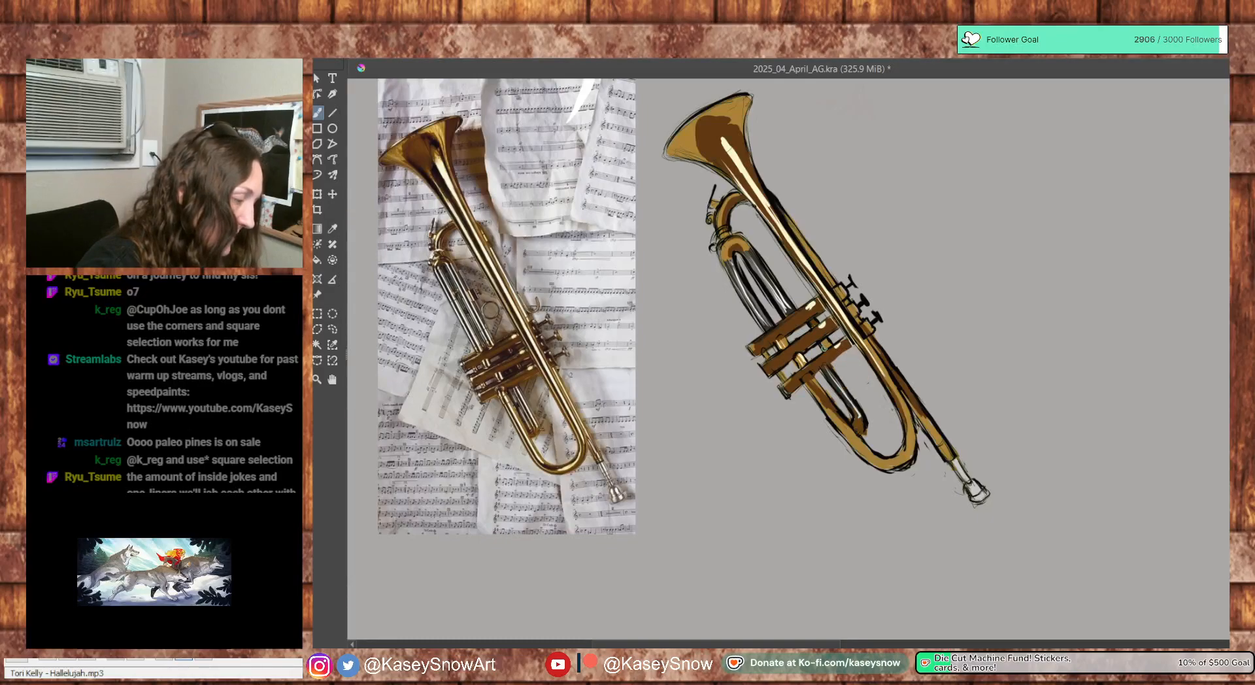
{"action": "left_click", "coordinate": [858, 438], "text": "ctrl"}
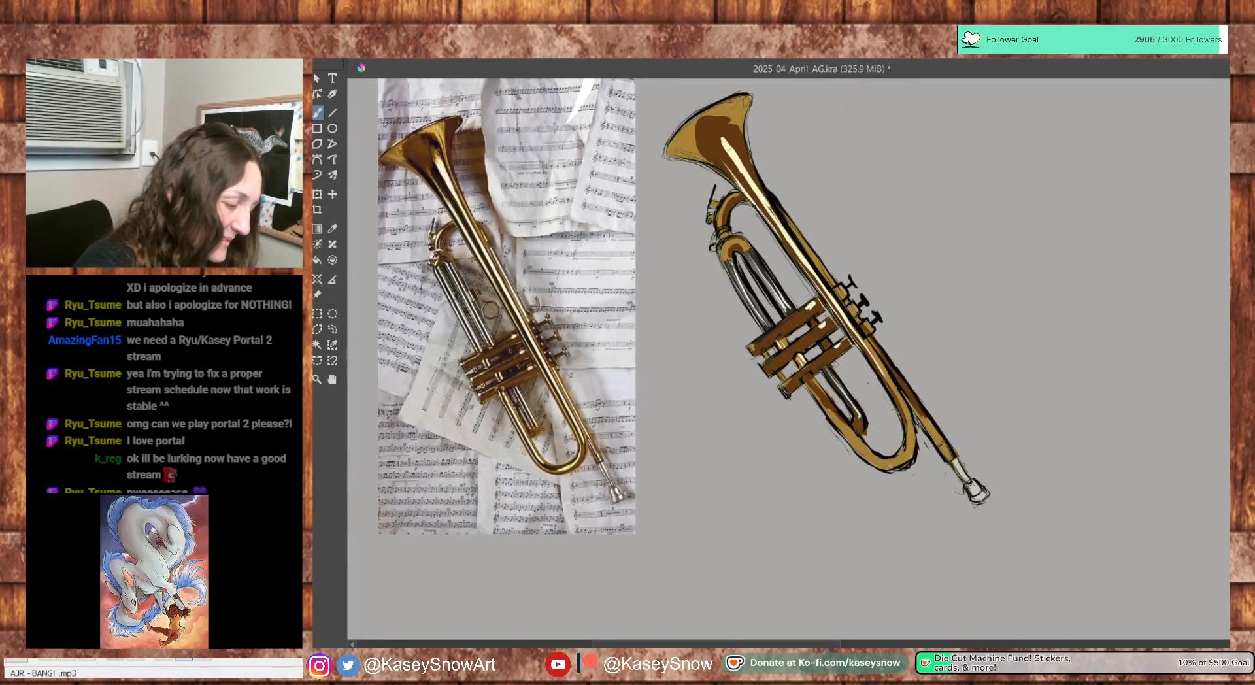
{"action": "left_click", "coordinate": [861, 321], "text": "ctrl"}
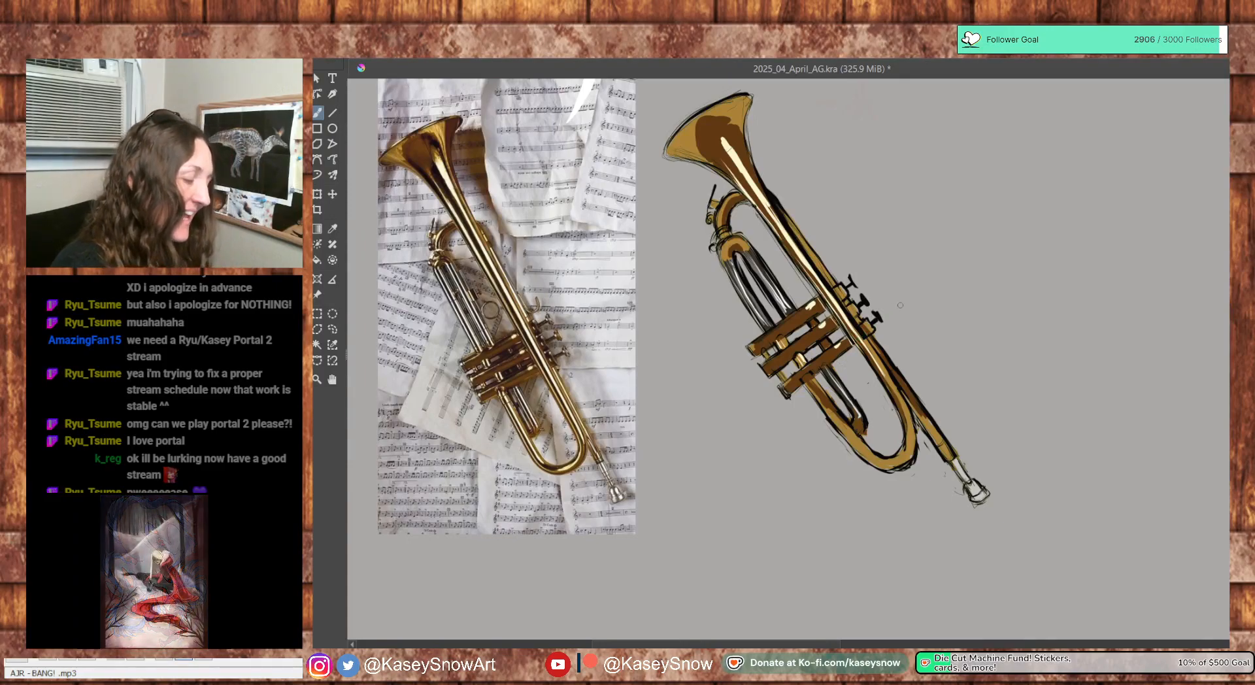
{"action": "left_click", "coordinate": [827, 355], "text": "ctrl"}
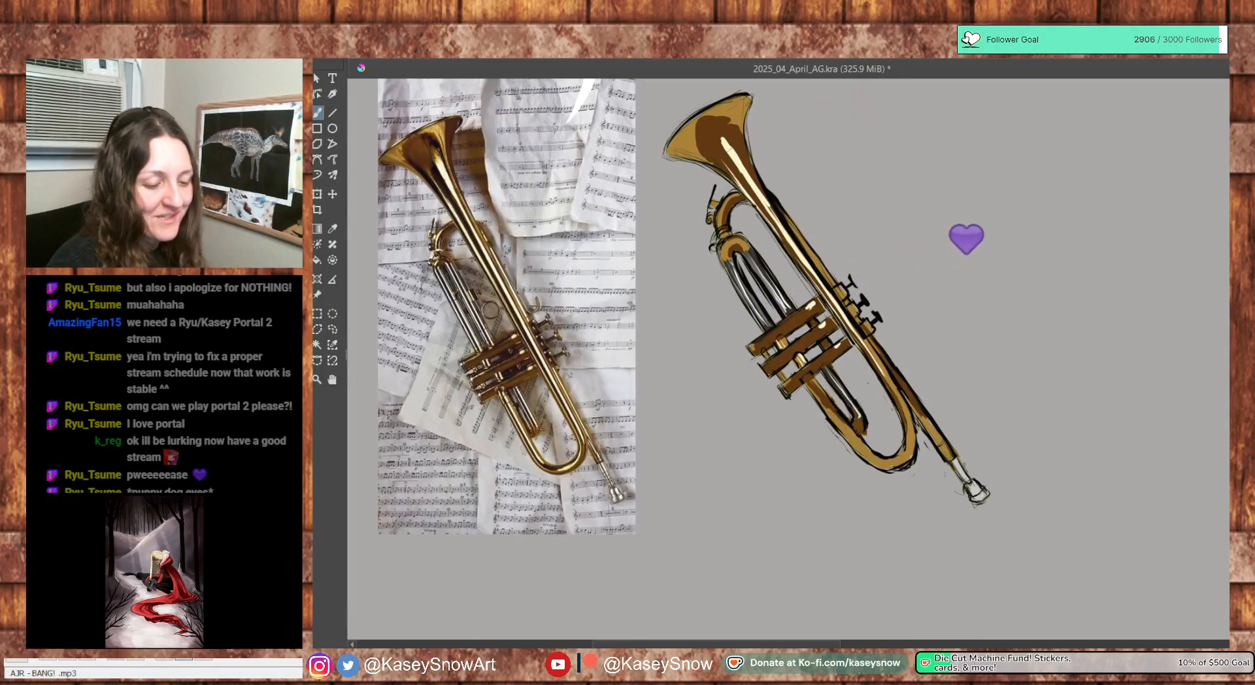
{"action": "key", "text": "Delete"}
{"action": "key", "text": "ctrl+z"}
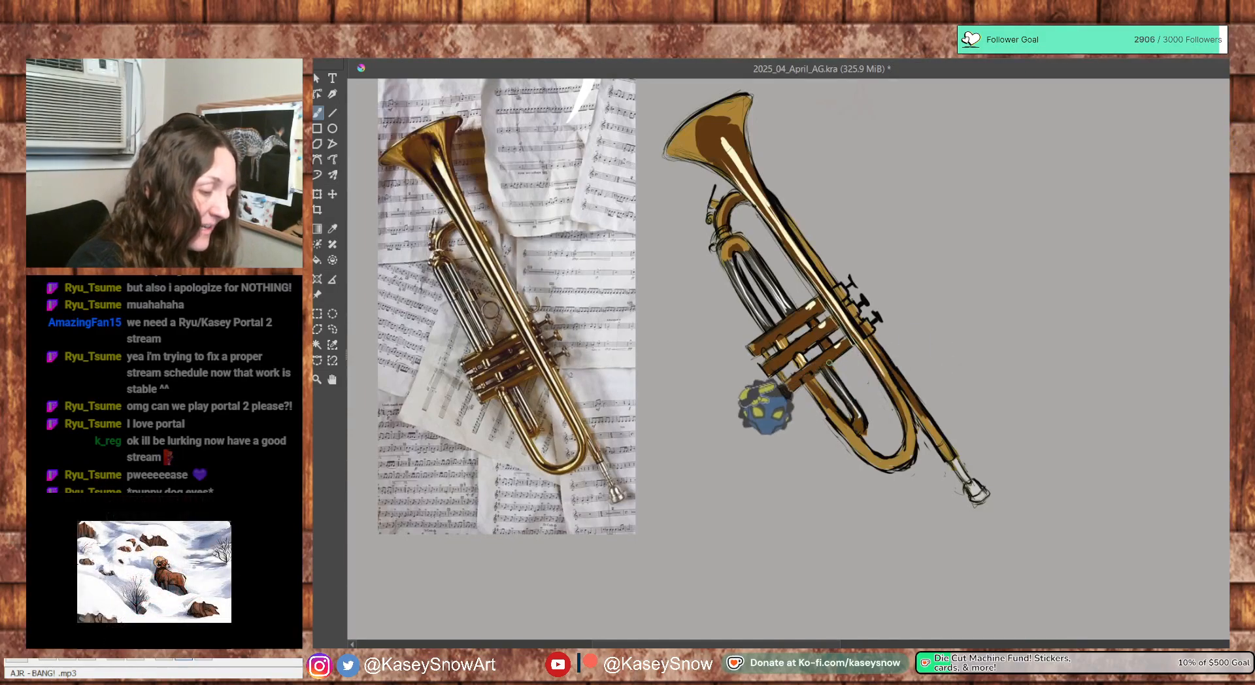
{"action": "key", "text": "Delete"}
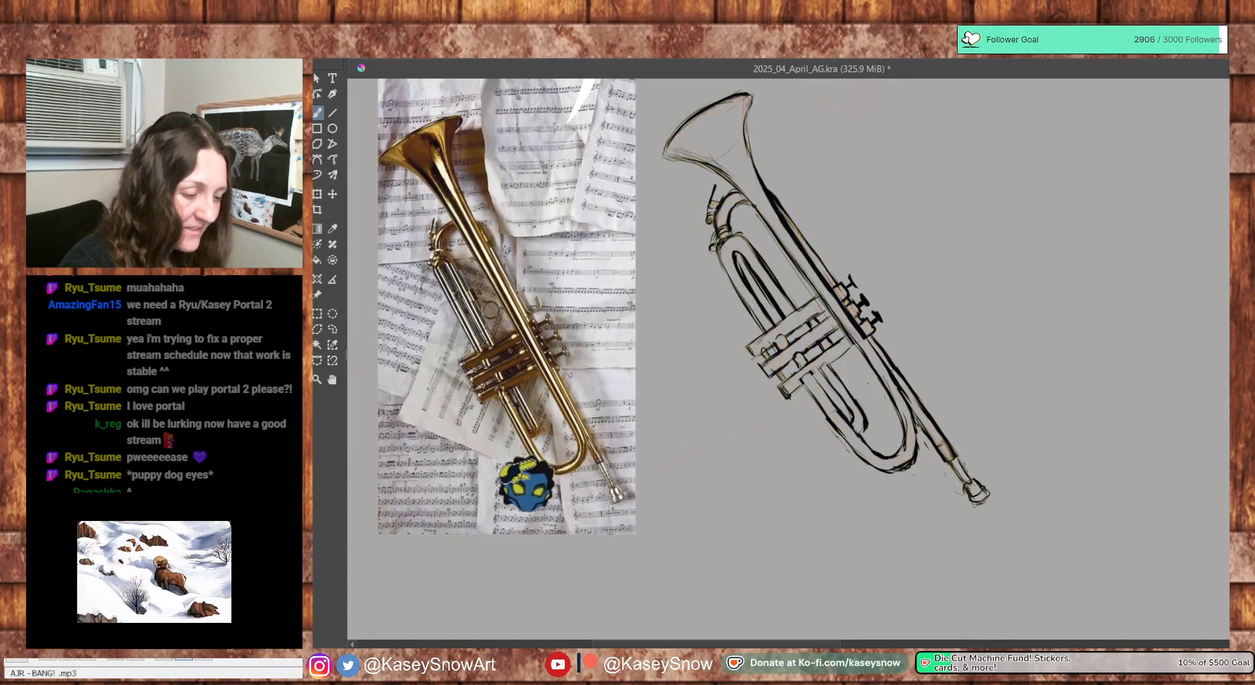
{"action": "key", "text": "ctrl+z"}
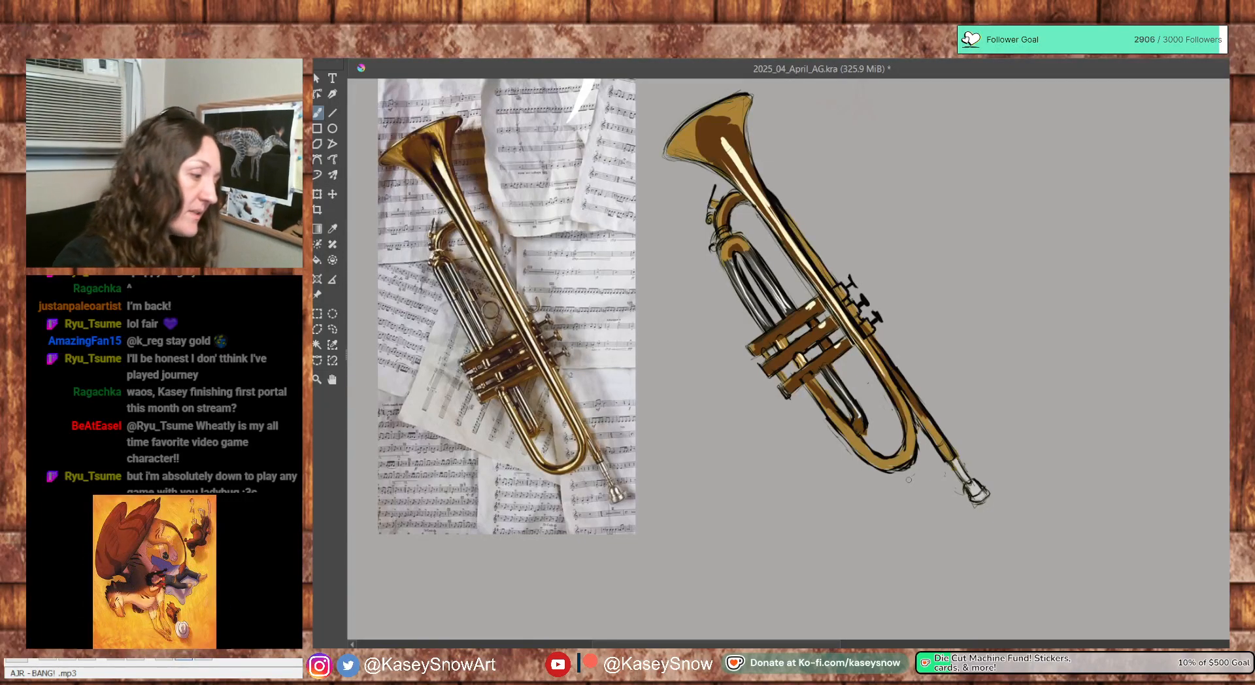
Try dark brown shading strokes along the bell throat and main tube with colour sampled from the reference photo, and undo them
{"action": "left_click_drag", "start_coordinate": [931, 270], "coordinate": [958, 295]}
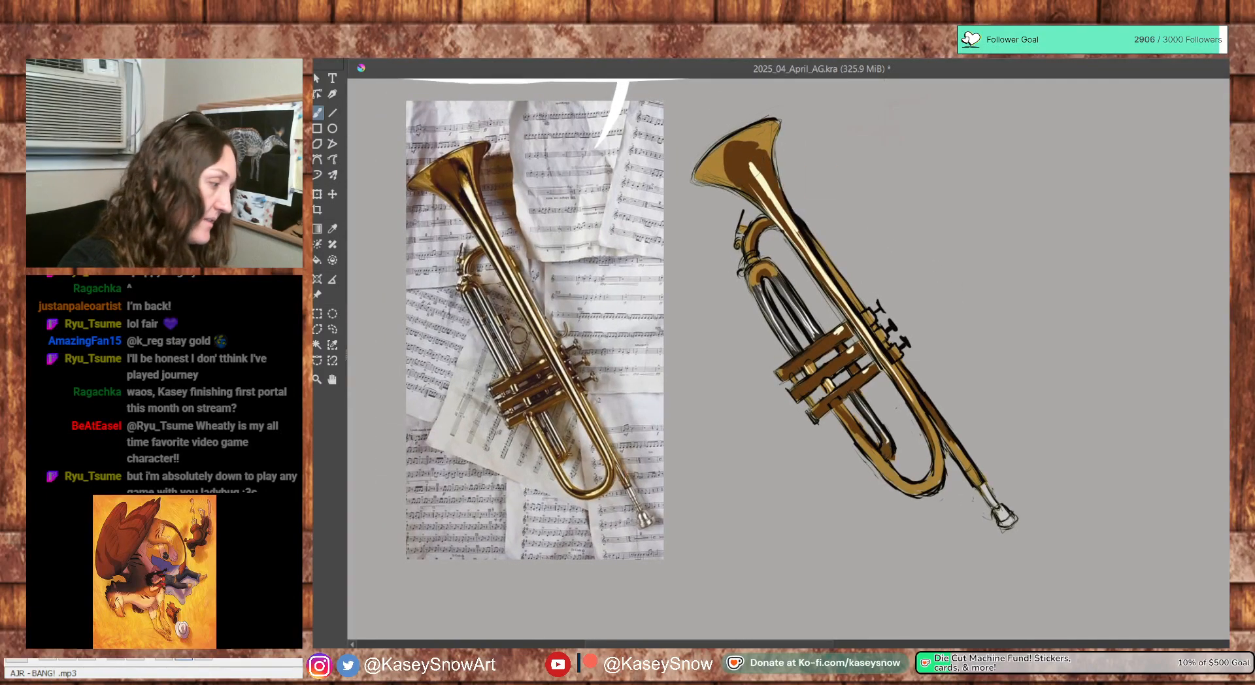
{"action": "left_click_drag", "start_coordinate": [756, 179], "coordinate": [788, 229]}
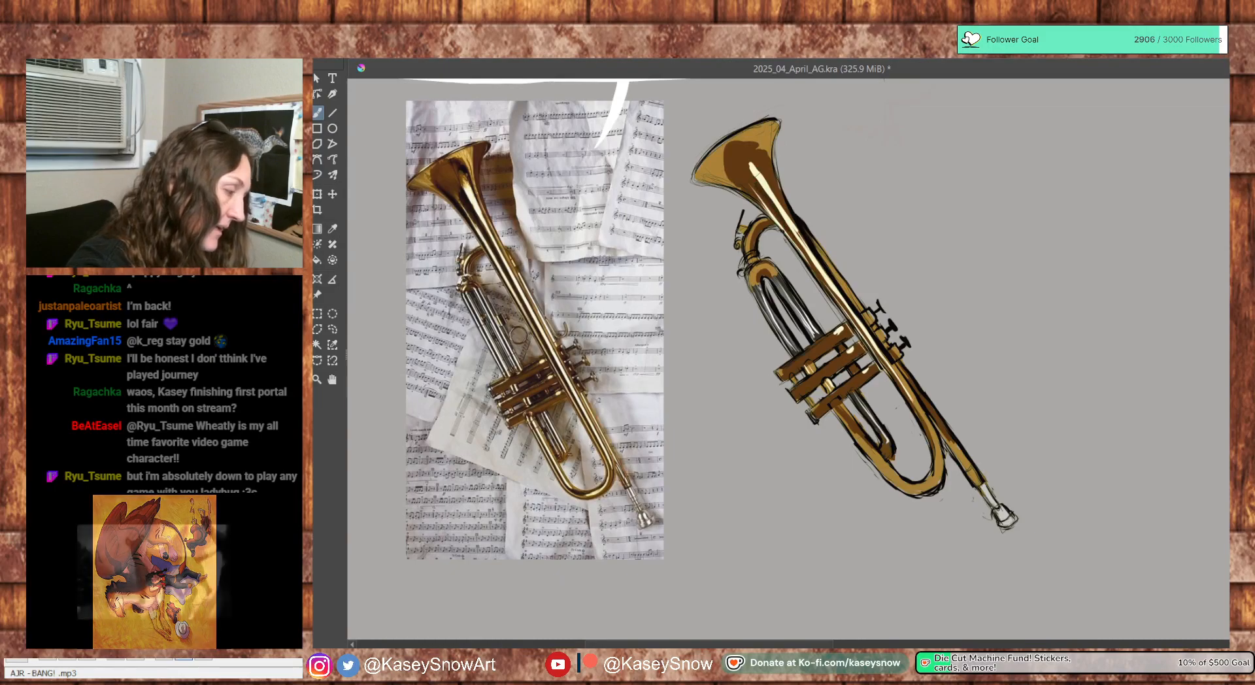
{"action": "key", "text": "ctrl+z"}
{"action": "left_click", "coordinate": [455, 159], "text": "ctrl"}
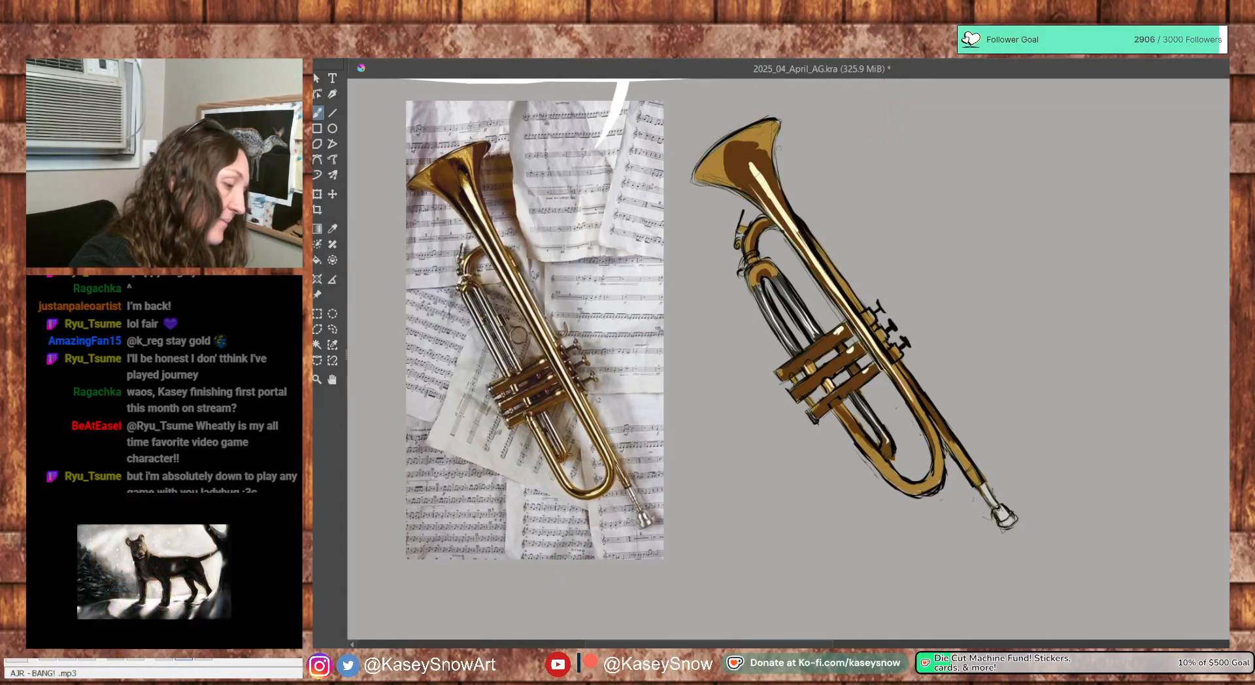
{"action": "left_click_drag", "start_coordinate": [769, 203], "coordinate": [820, 275]}
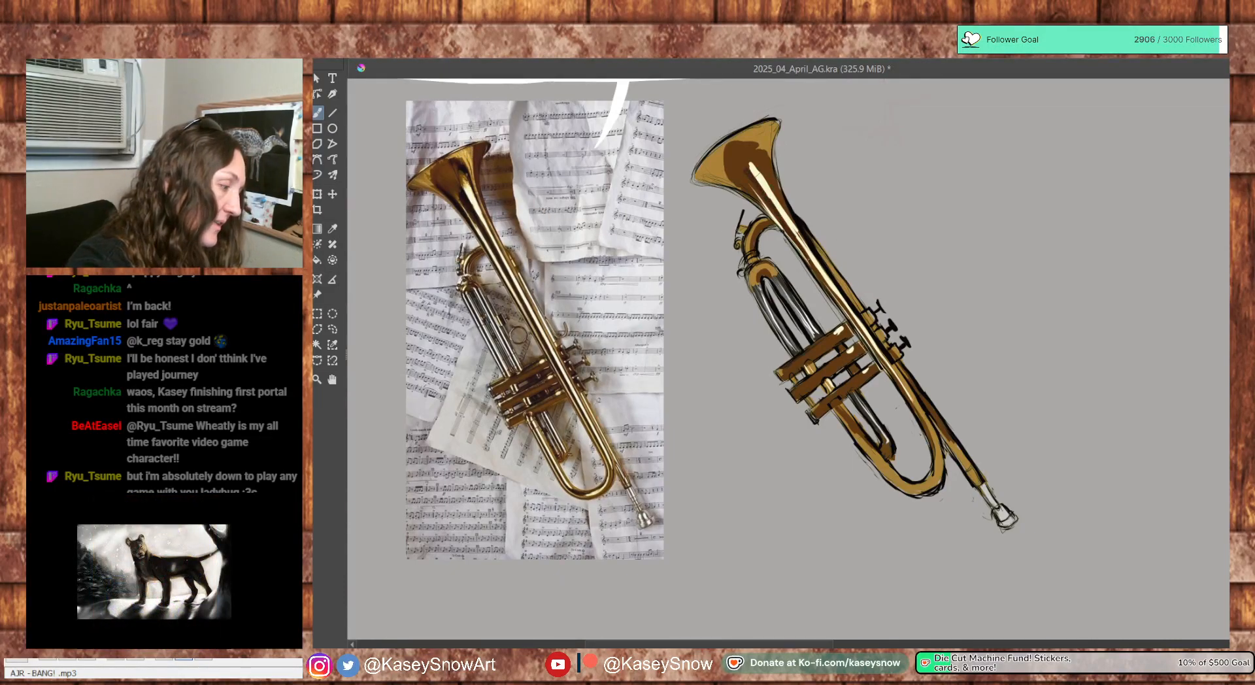
{"action": "left_click_drag", "start_coordinate": [777, 219], "coordinate": [851, 320]}
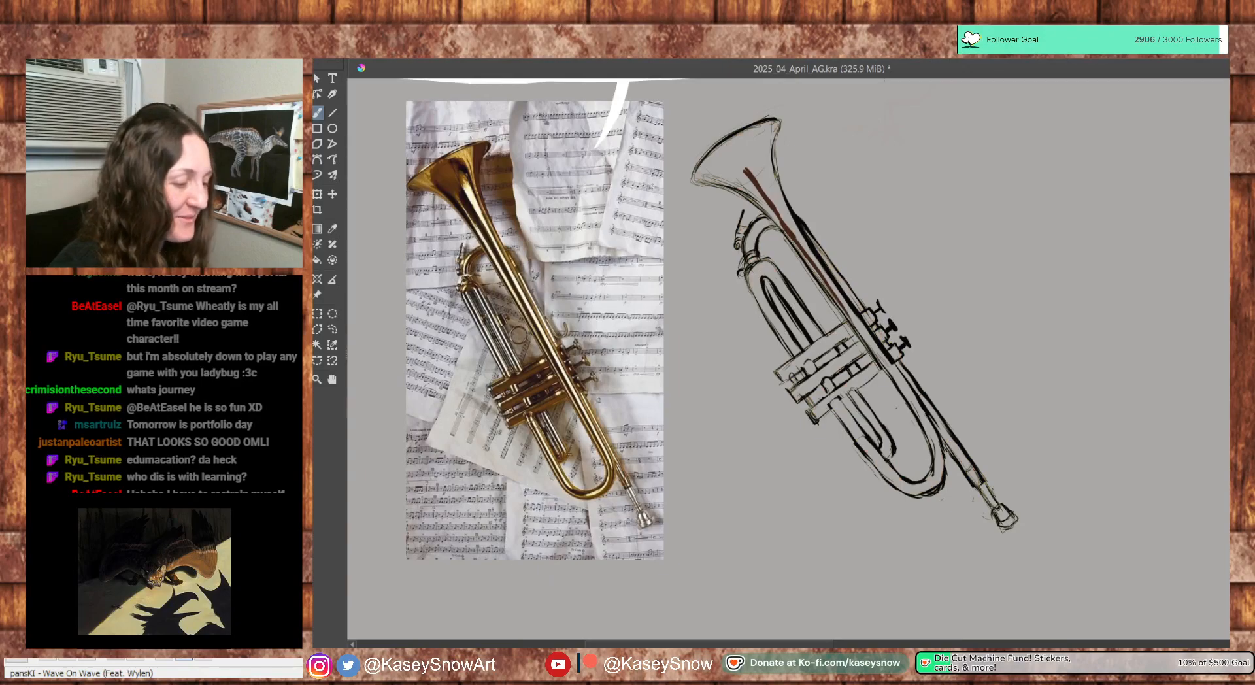
{"action": "key", "text": "ctrl+z"}
{"action": "key", "text": "ctrl+z"}
{"action": "key", "text": "ctrl+z"}
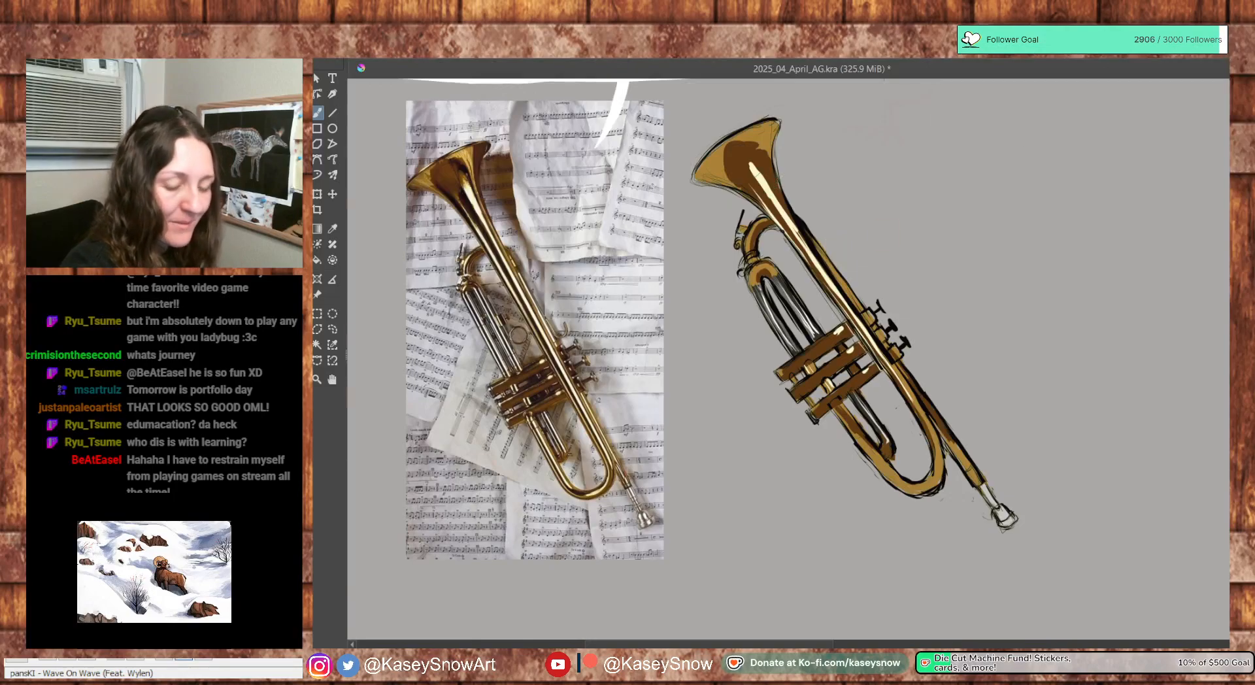
Set the brush size to 13 px and shade the bell's inside and throat with dark brown sampled from the bell
{"action": "key", "text": "["}
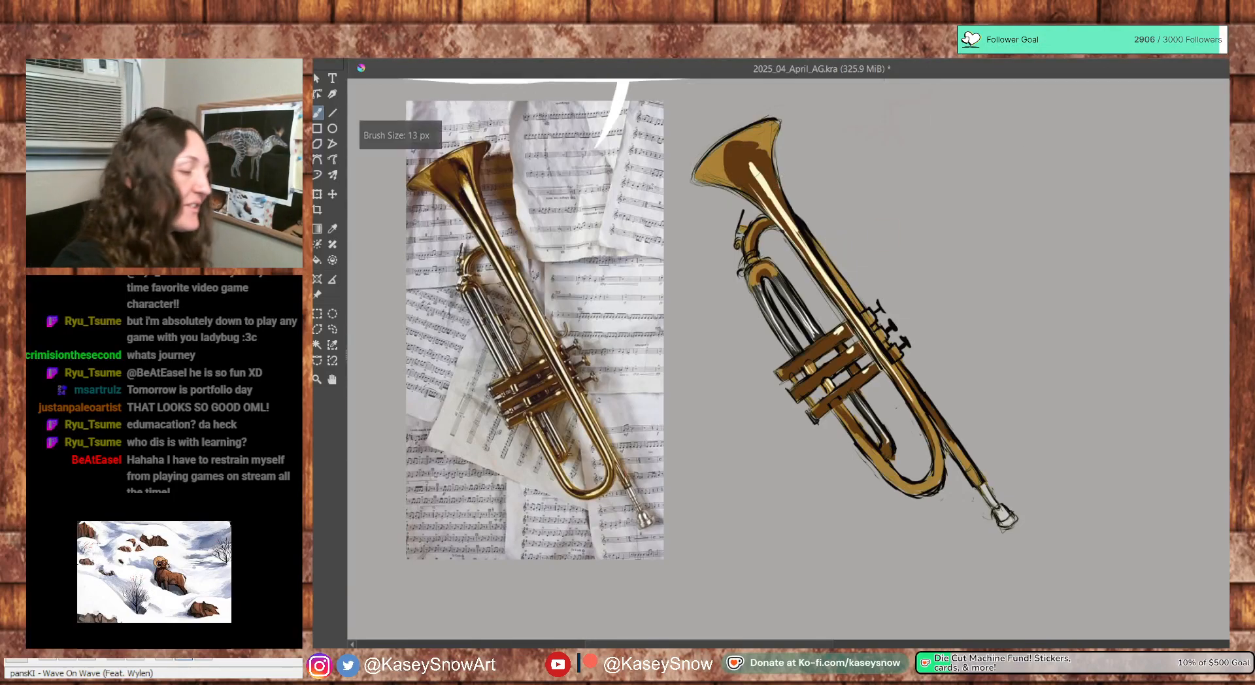
{"action": "left_click_drag", "start_coordinate": [755, 178], "coordinate": [857, 324]}
{"action": "key", "text": "ctrl+z"}
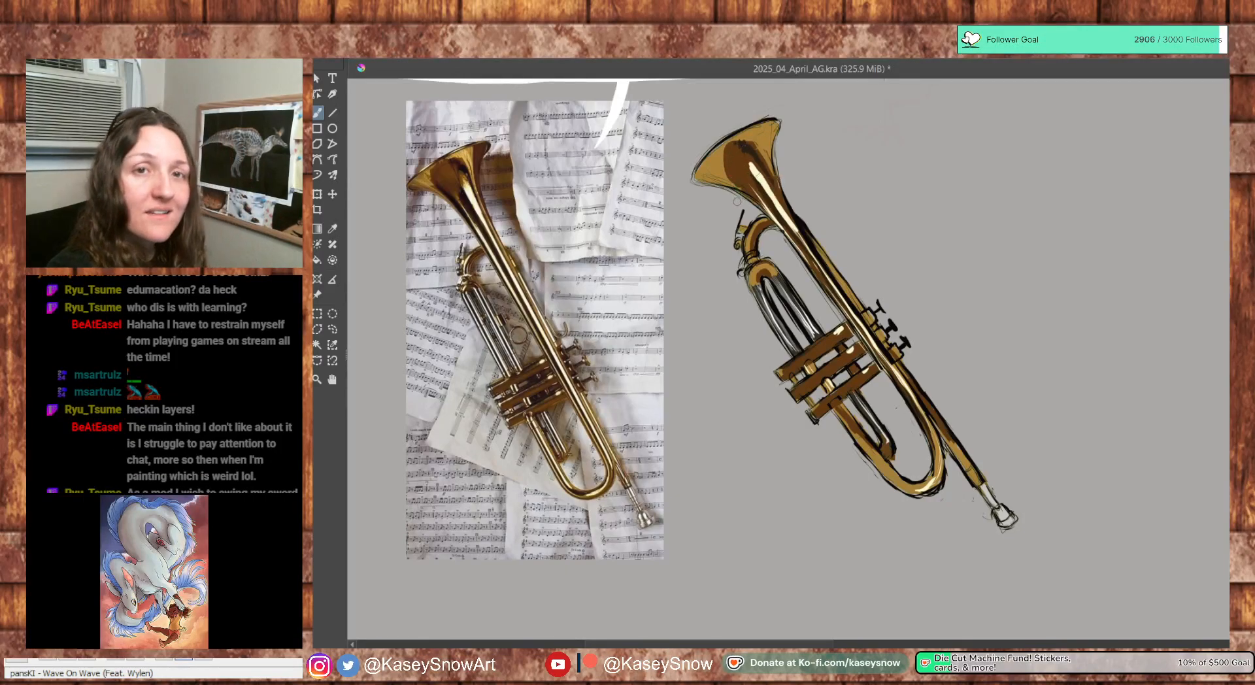
{"action": "left_click", "coordinate": [749, 145], "text": "ctrl"}
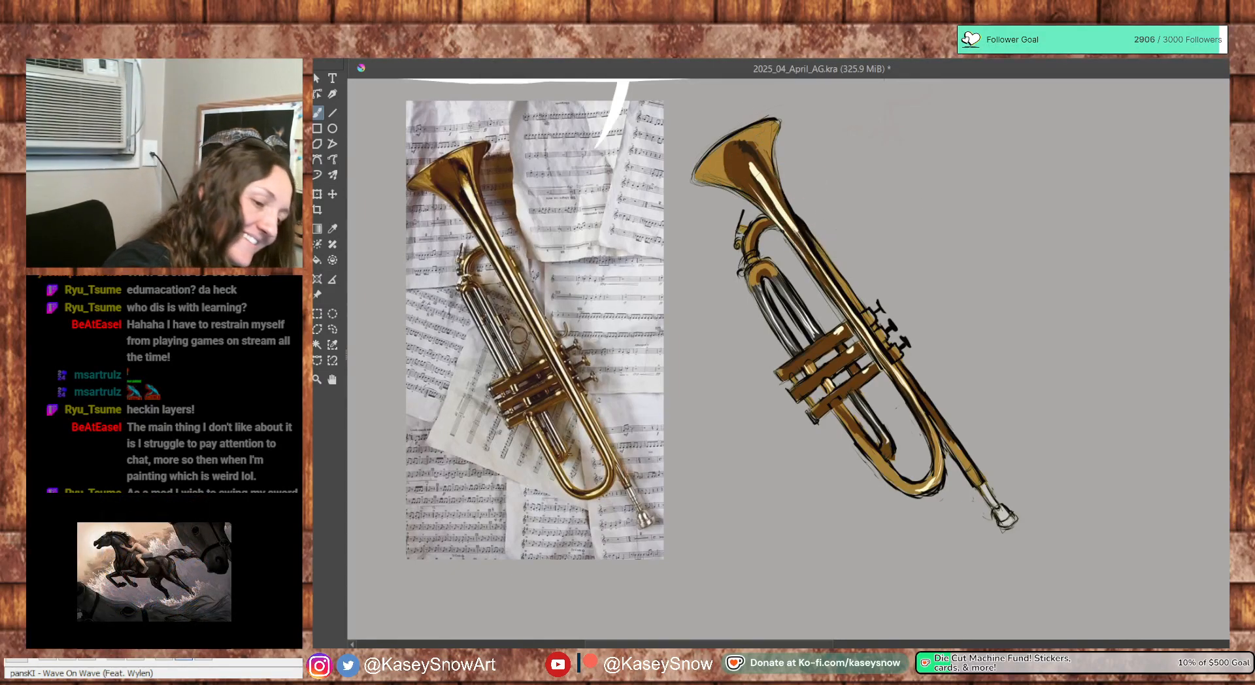
{"action": "left_click_drag", "start_coordinate": [746, 148], "coordinate": [800, 242]}
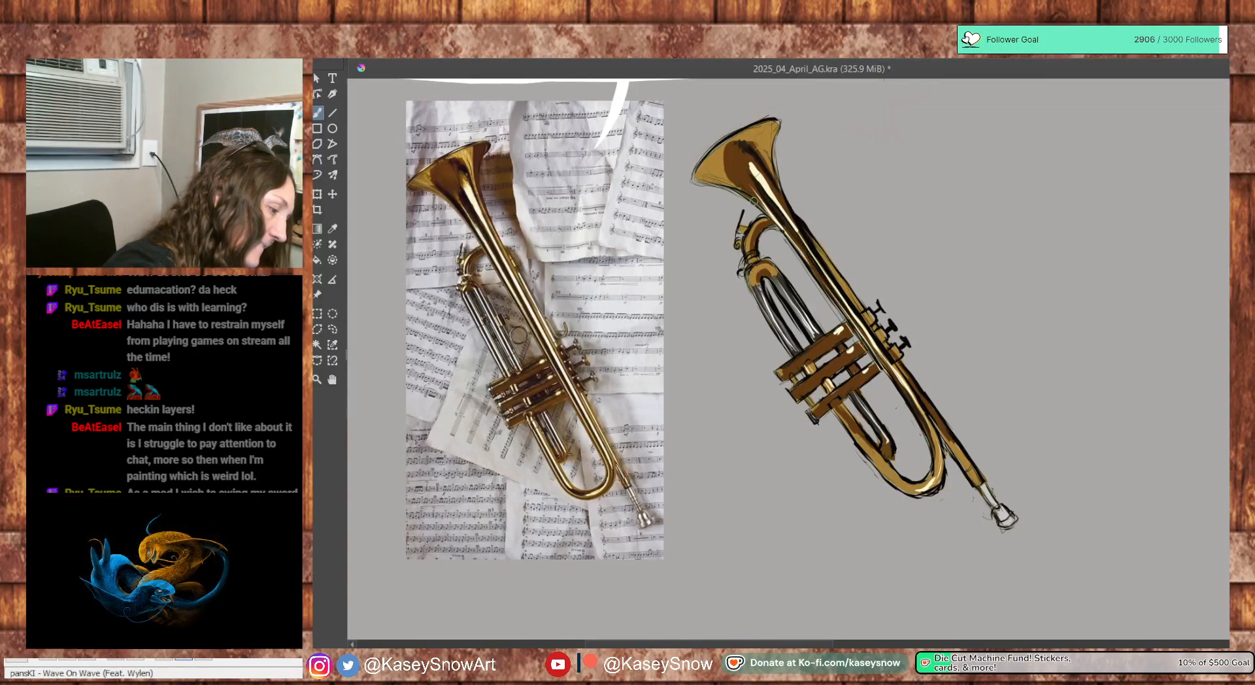
{"action": "mouse_move", "coordinate": [728, 178]}
{"action": "left_mouse_down"}
{"action": "mouse_move", "coordinate": [756, 199]}
{"action": "mouse_move", "coordinate": [736, 182]}
{"action": "left_mouse_up"}
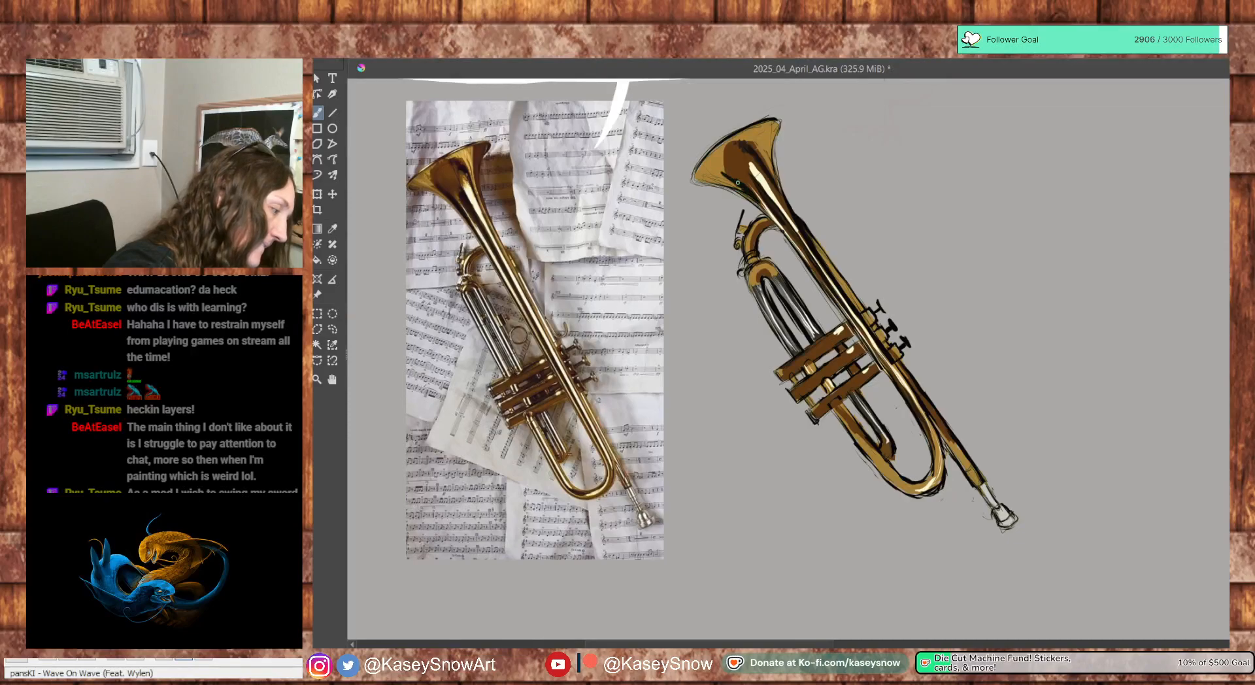
Paint dark brown shading strokes along the outer tube of the lower loop below the valves
{"action": "left_click_drag", "start_coordinate": [1027, 437], "coordinate": [1013, 401]}
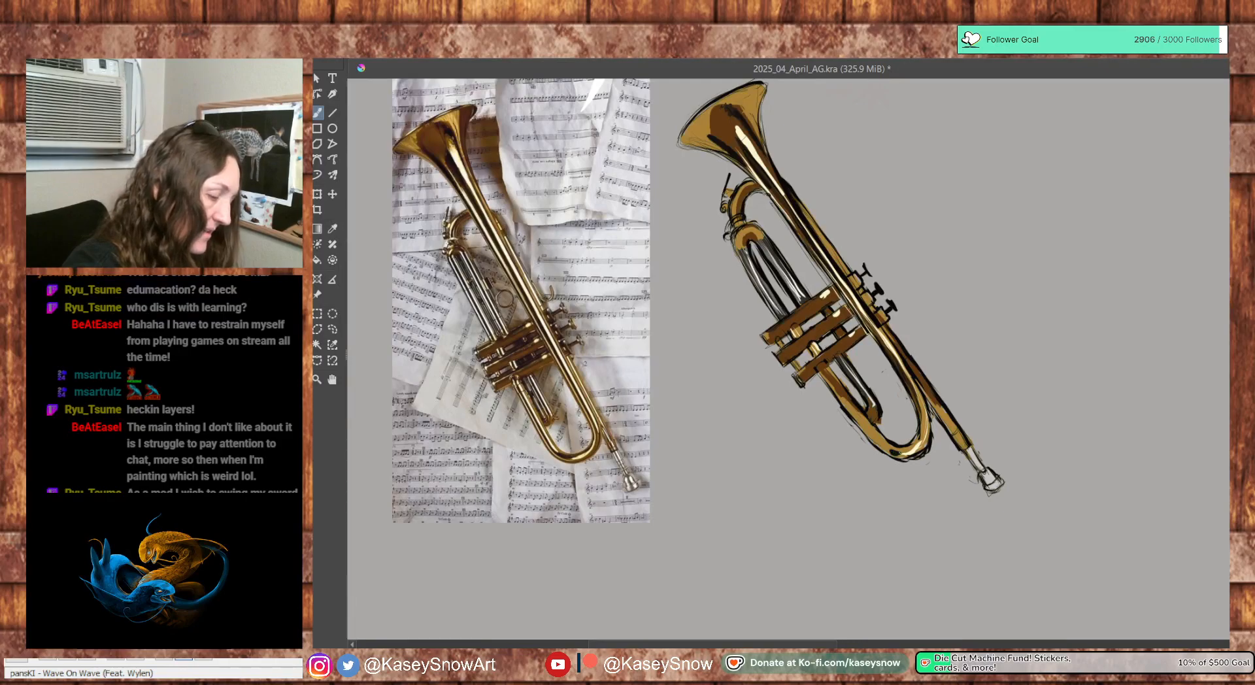
{"action": "left_click_drag", "start_coordinate": [828, 375], "coordinate": [875, 439]}
{"action": "left_click_drag", "start_coordinate": [844, 401], "coordinate": [876, 437]}
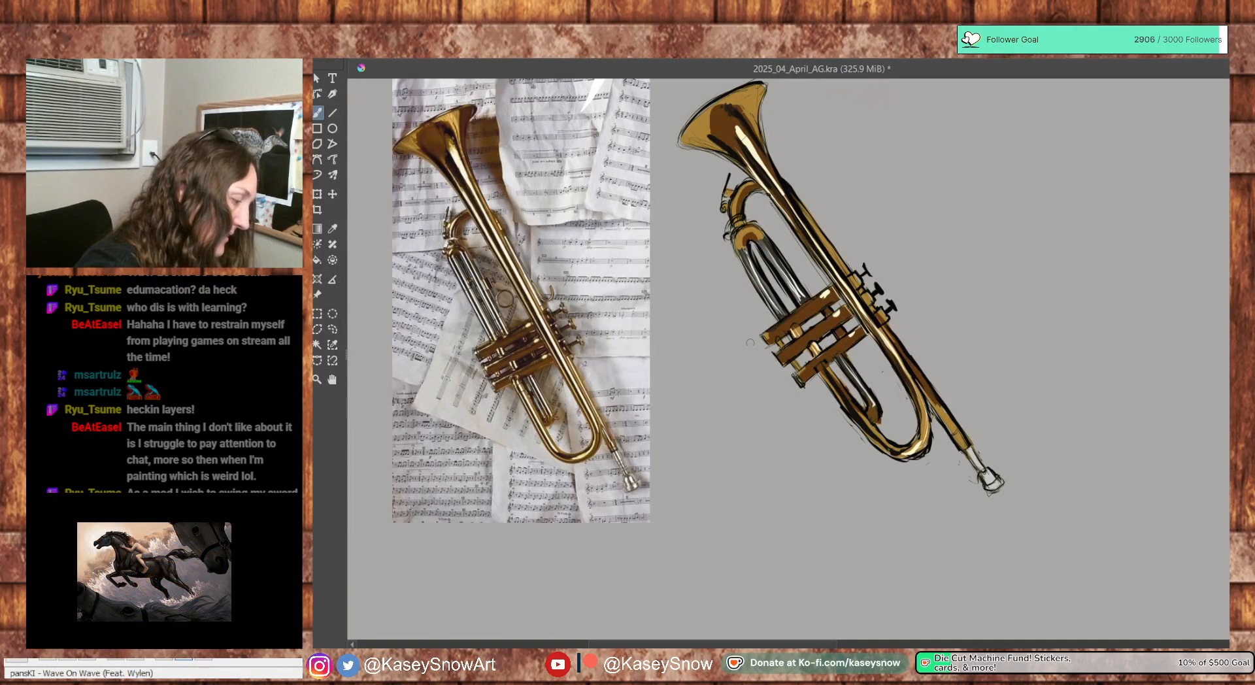
{"action": "left_click_drag", "start_coordinate": [822, 365], "coordinate": [887, 445]}
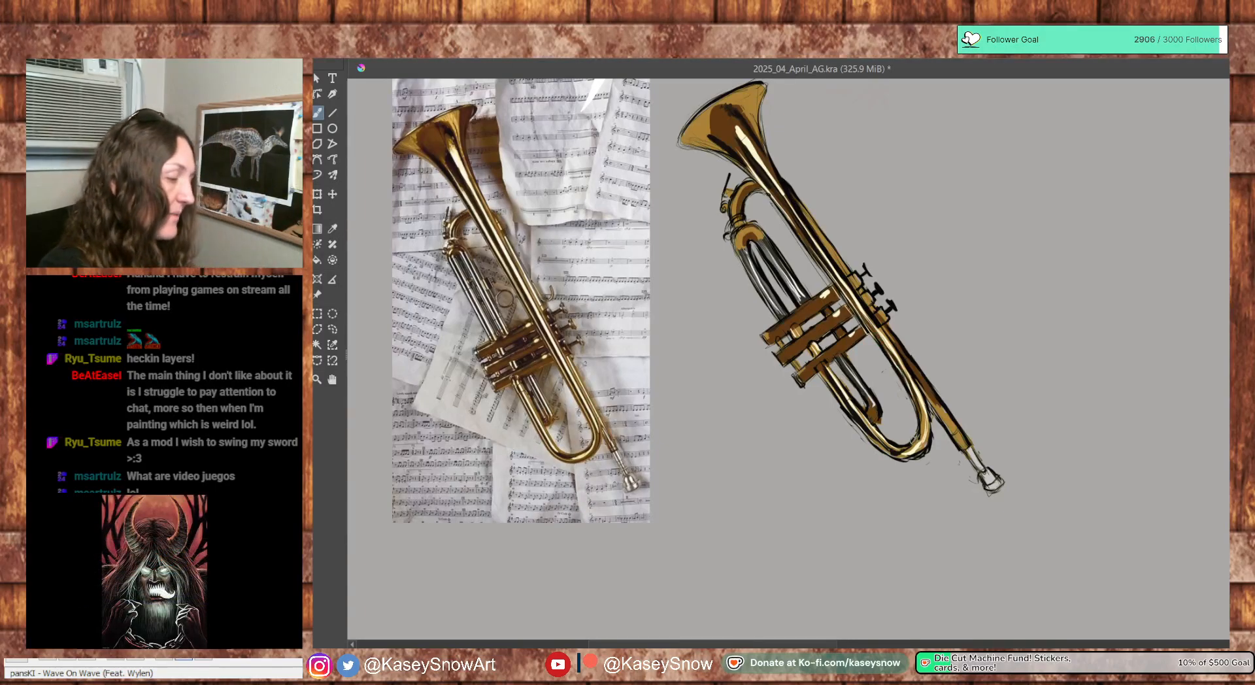
Refine the shading of the bell throat and the curved upper tubing with browns and golds sampled from the trumpet
{"action": "left_click", "coordinate": [829, 324], "text": "ctrl"}
{"action": "left_click", "coordinate": [743, 150], "text": "ctrl"}
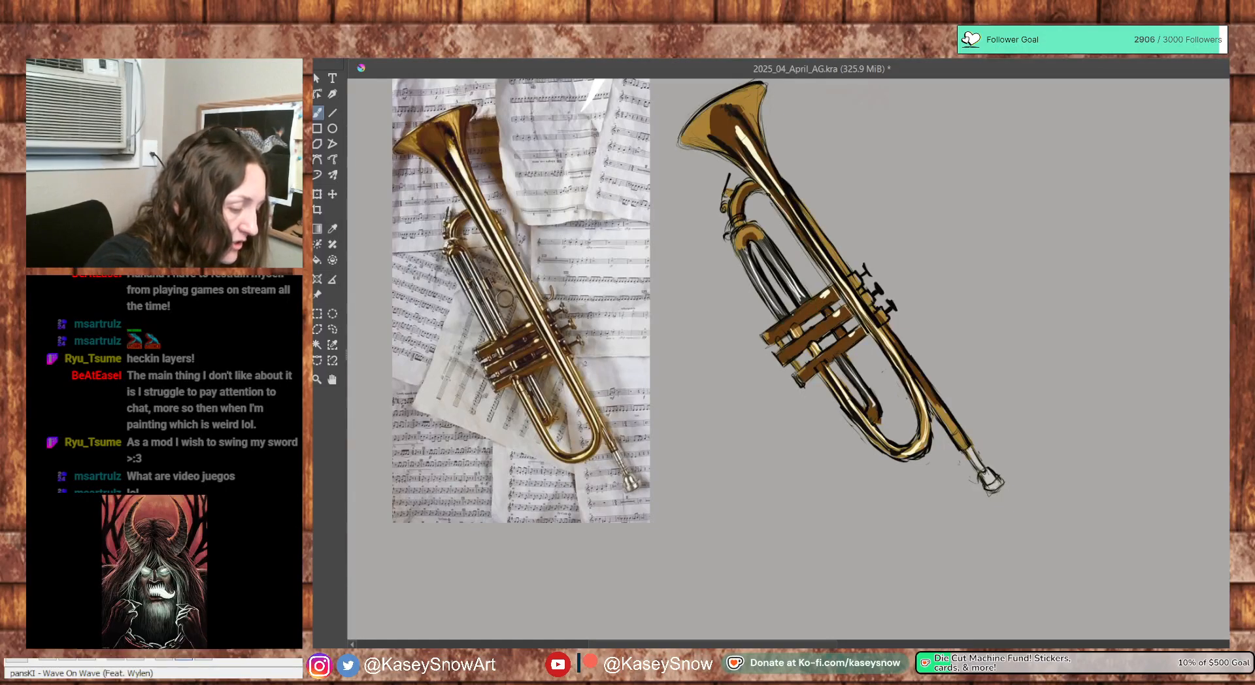
{"action": "left_click", "coordinate": [739, 145], "text": "ctrl"}
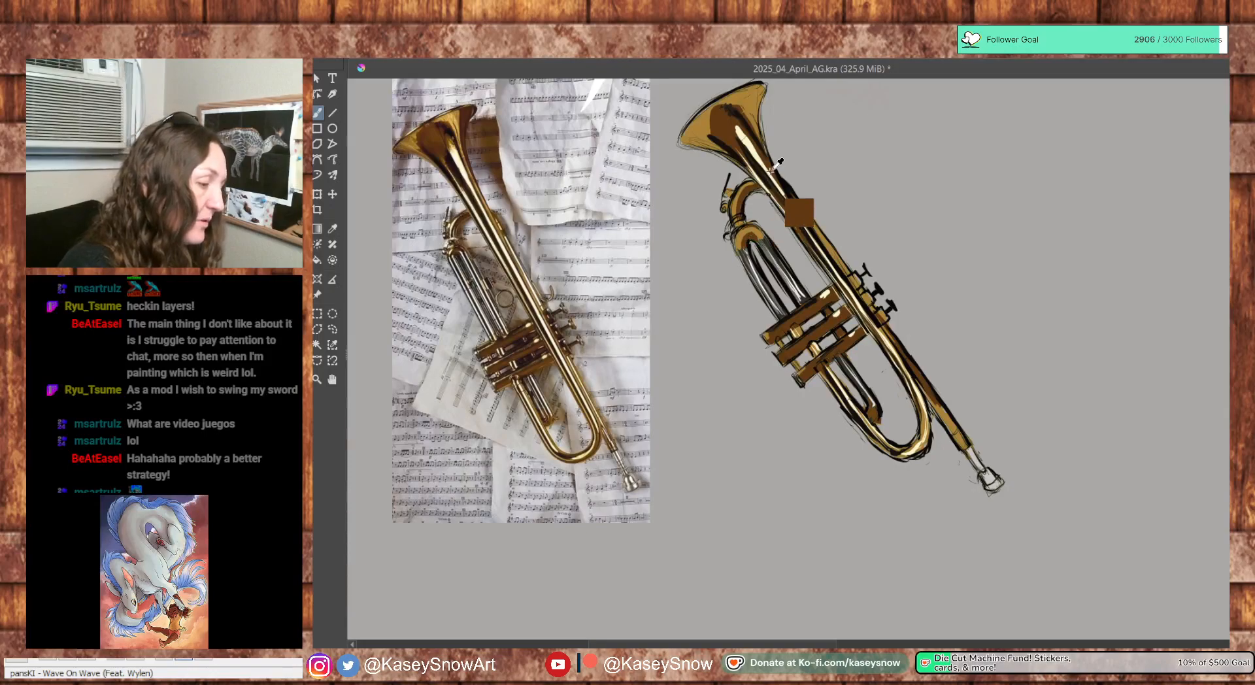
{"action": "left_click", "coordinate": [757, 154], "text": "ctrl"}
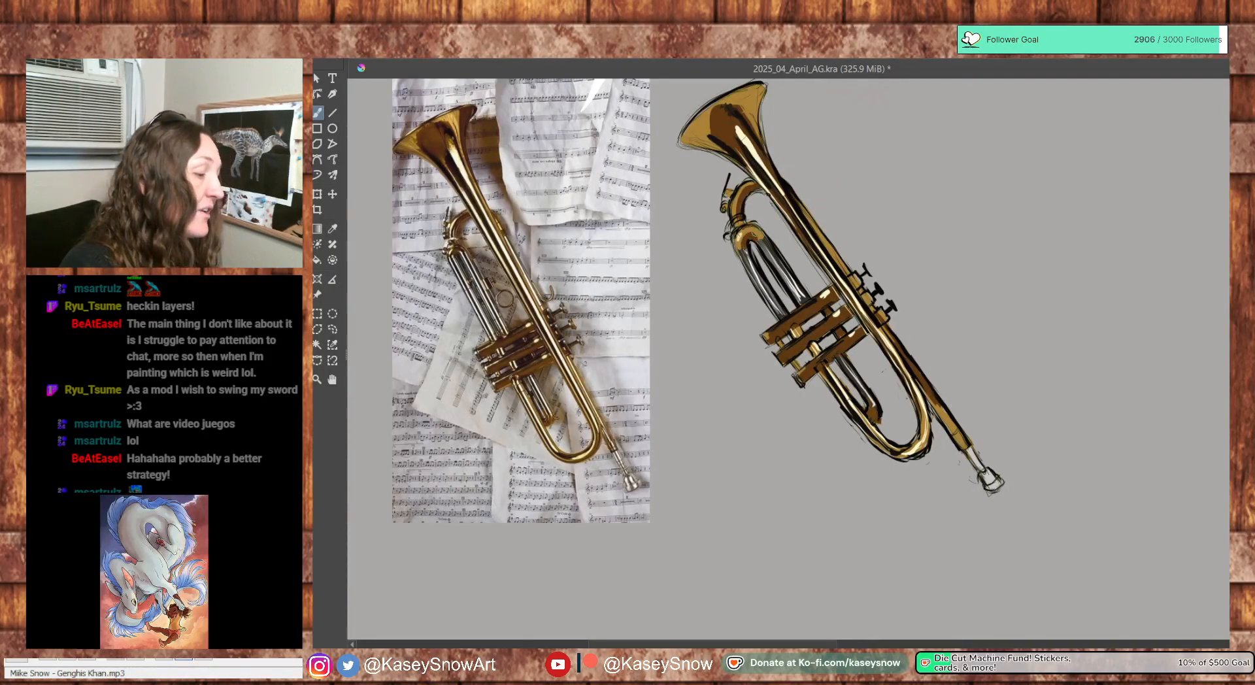
{"action": "left_click", "coordinate": [742, 200], "text": "ctrl"}
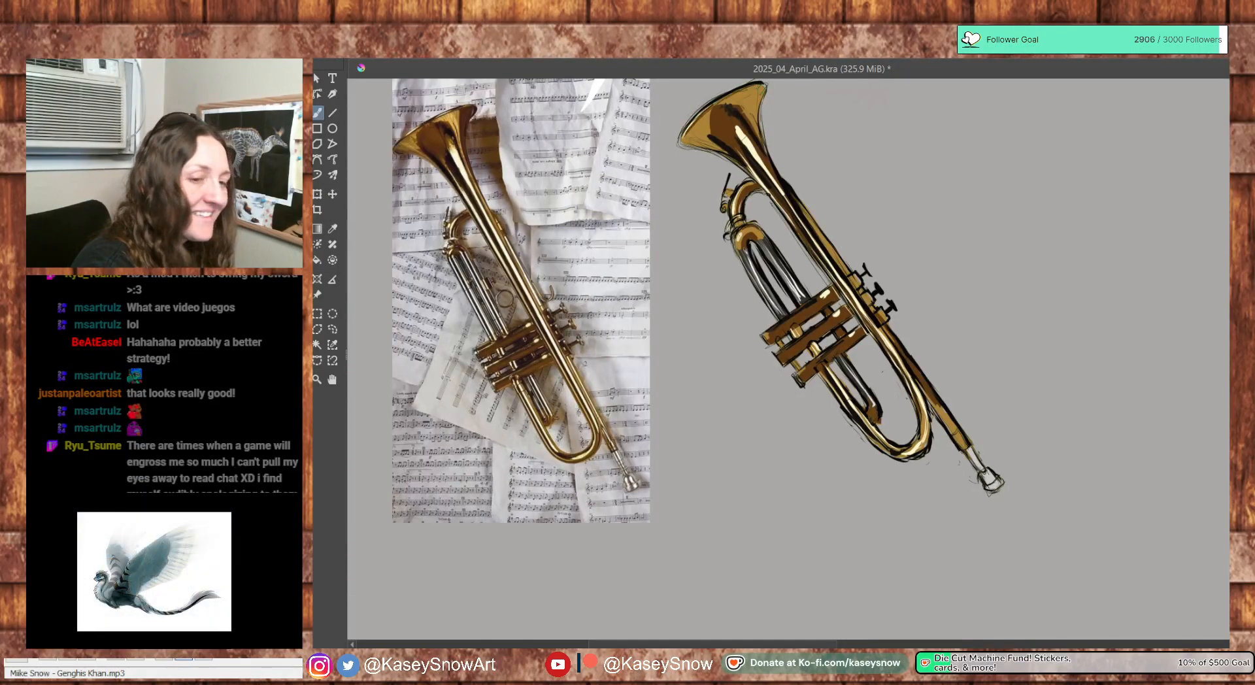
Touch up the bell's upper rim with a sampled colour and add shading to the grey mouthpiece
{"action": "left_click", "coordinate": [745, 98], "text": "ctrl"}
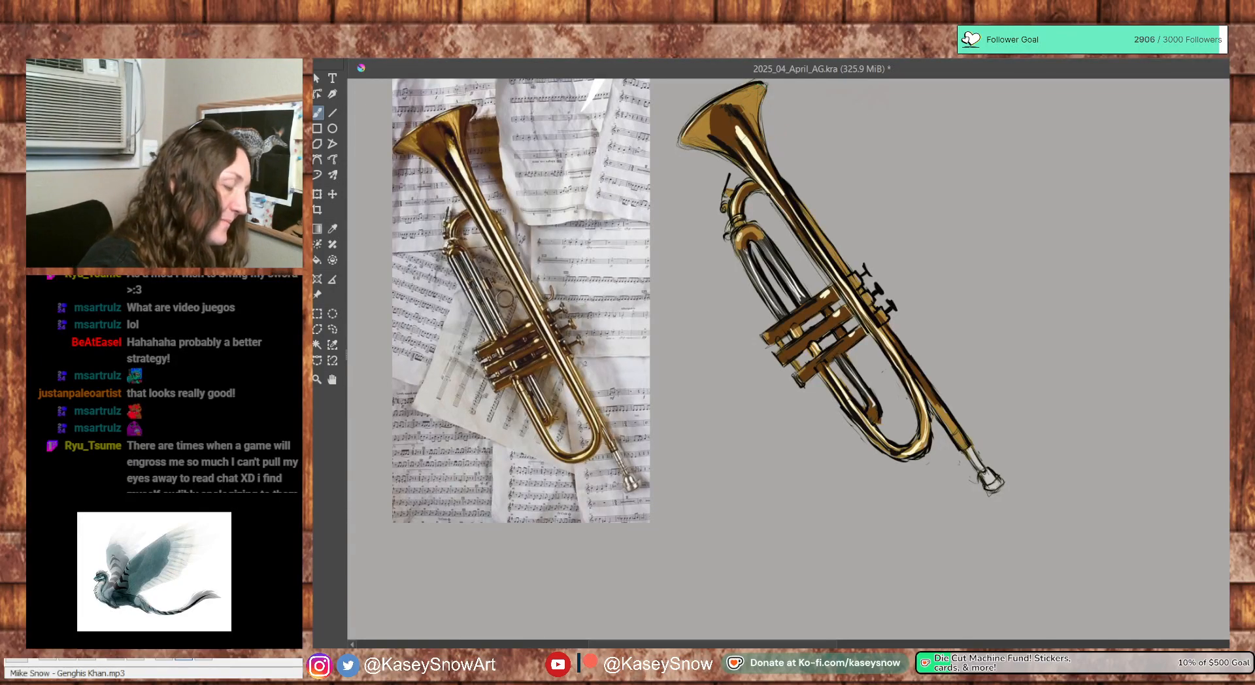
{"action": "mouse_move", "coordinate": [751, 86]}
{"action": "left_mouse_down"}
{"action": "mouse_move", "coordinate": [756, 132]}
{"action": "mouse_move", "coordinate": [757, 85]}
{"action": "left_mouse_up"}
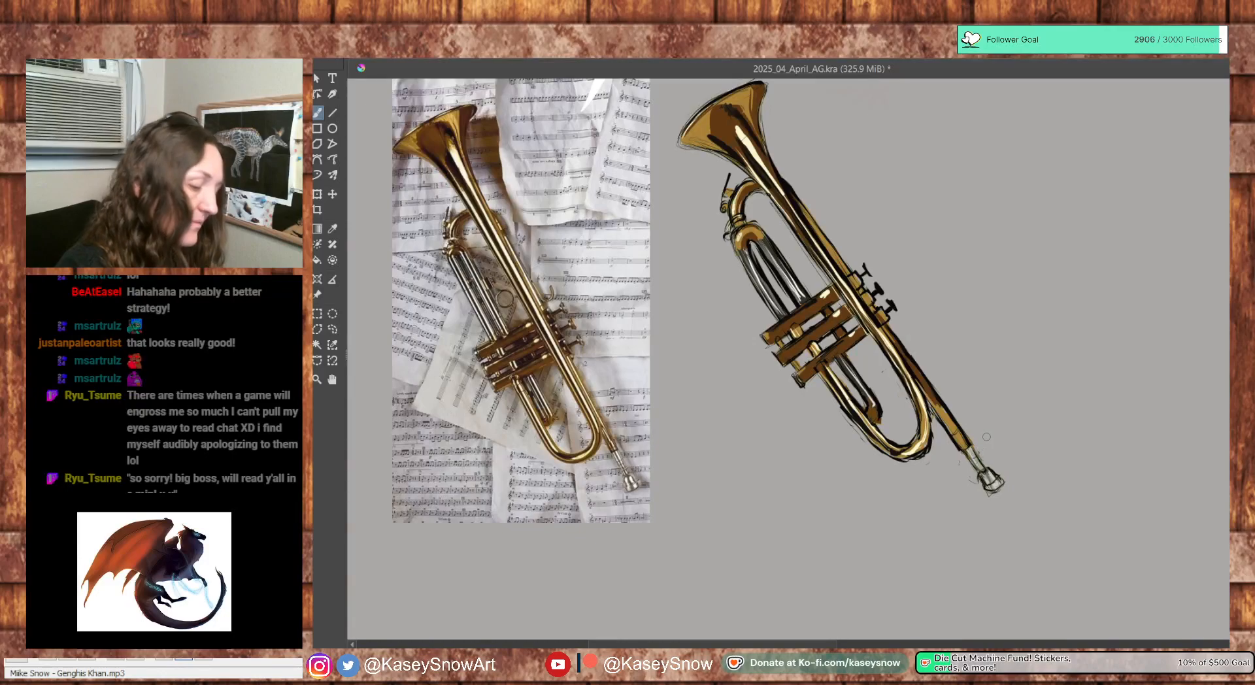
{"action": "left_click_drag", "start_coordinate": [972, 456], "coordinate": [980, 463]}
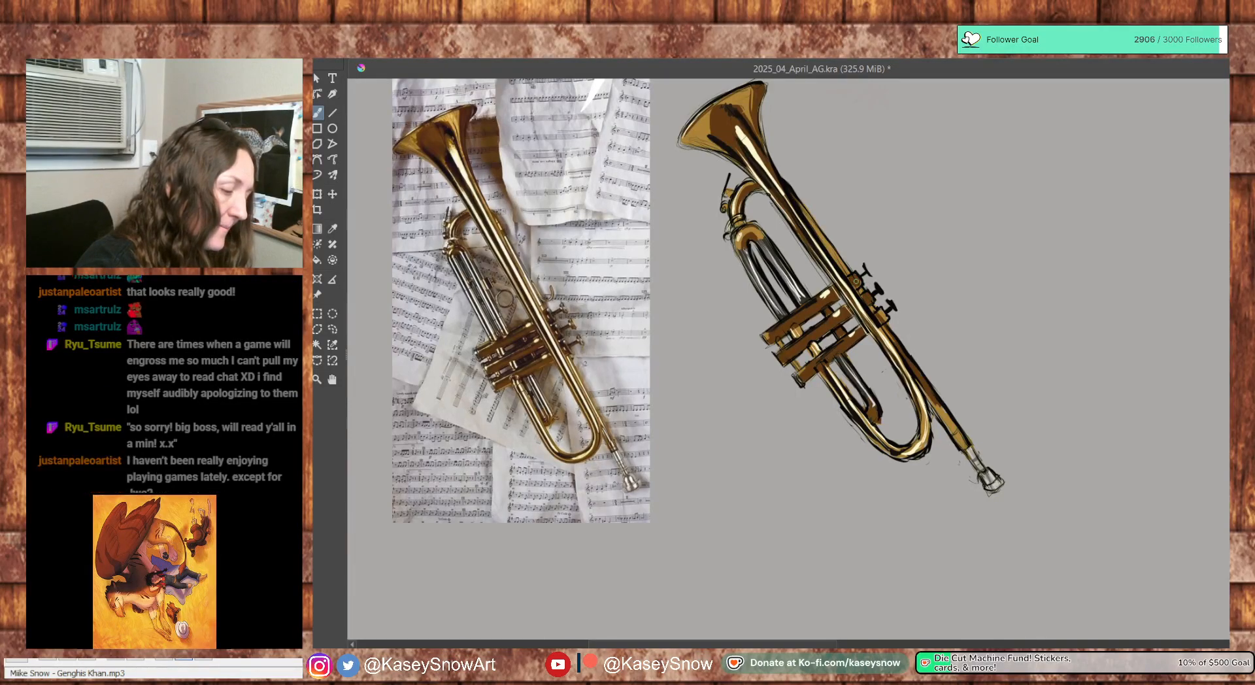
Add detail to the valve casings and valve stems with brown and near-black sampled from the trumpet
{"action": "left_click_drag", "start_coordinate": [877, 313], "coordinate": [879, 317]}
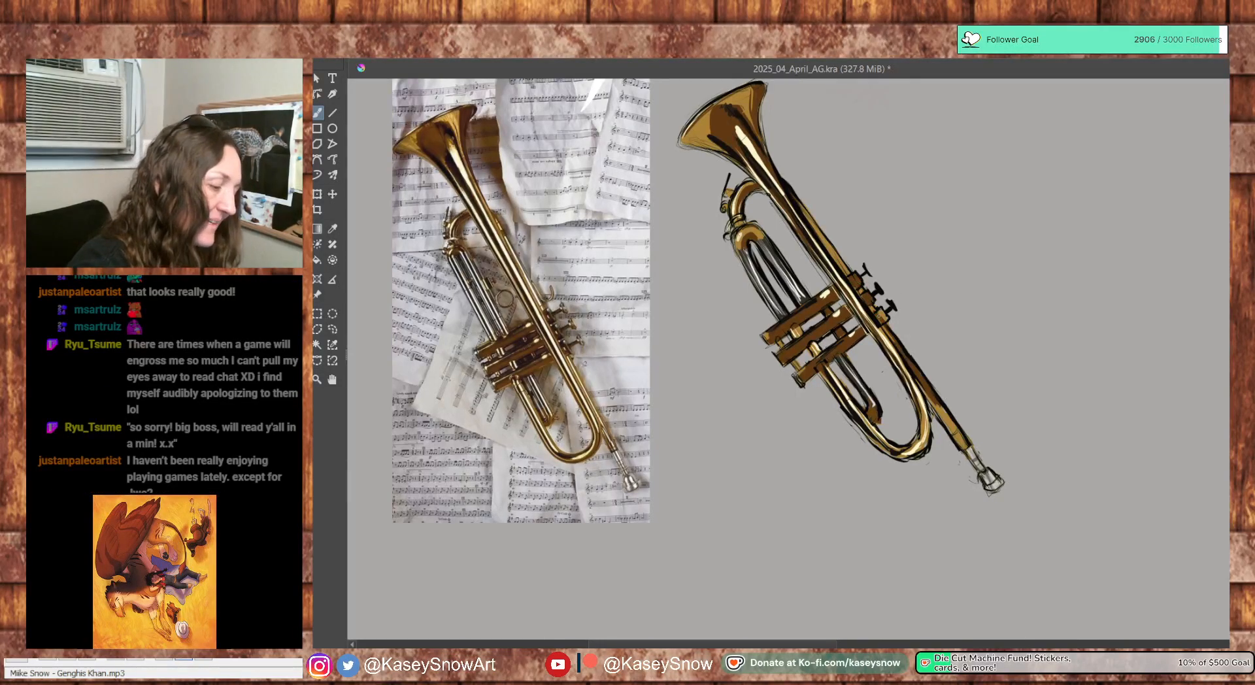
{"action": "left_click", "coordinate": [842, 351], "text": "ctrl"}
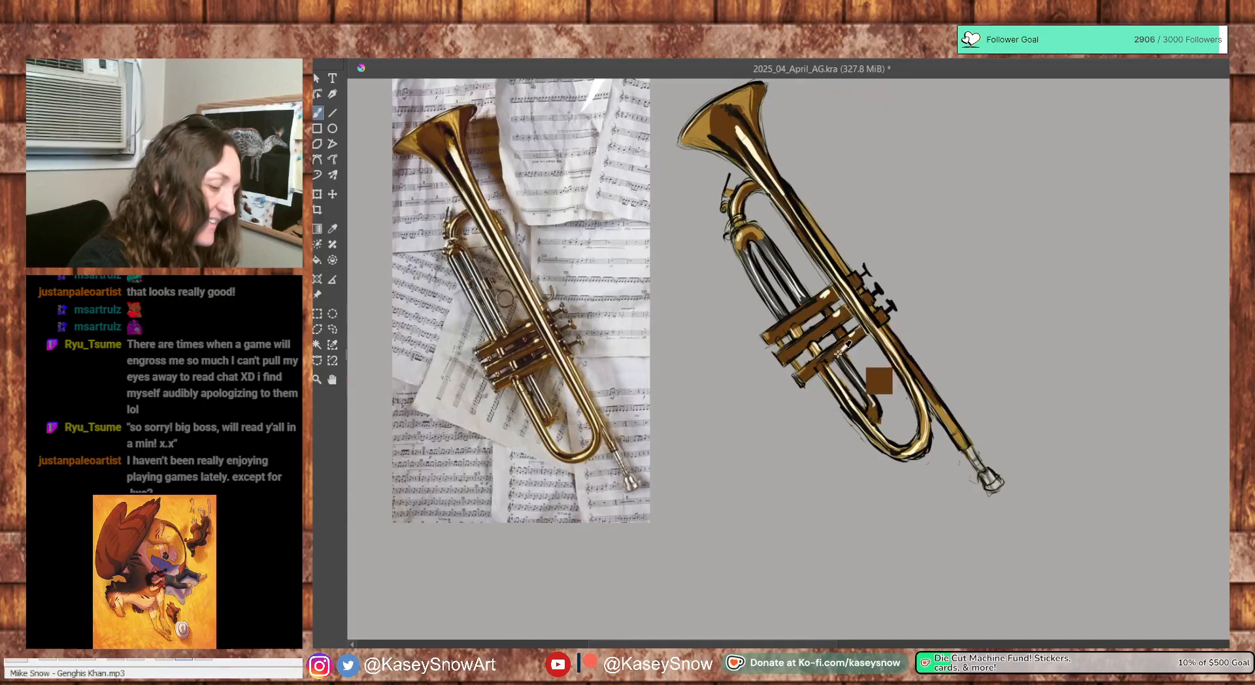
{"action": "left_click", "coordinate": [827, 293], "text": "ctrl"}
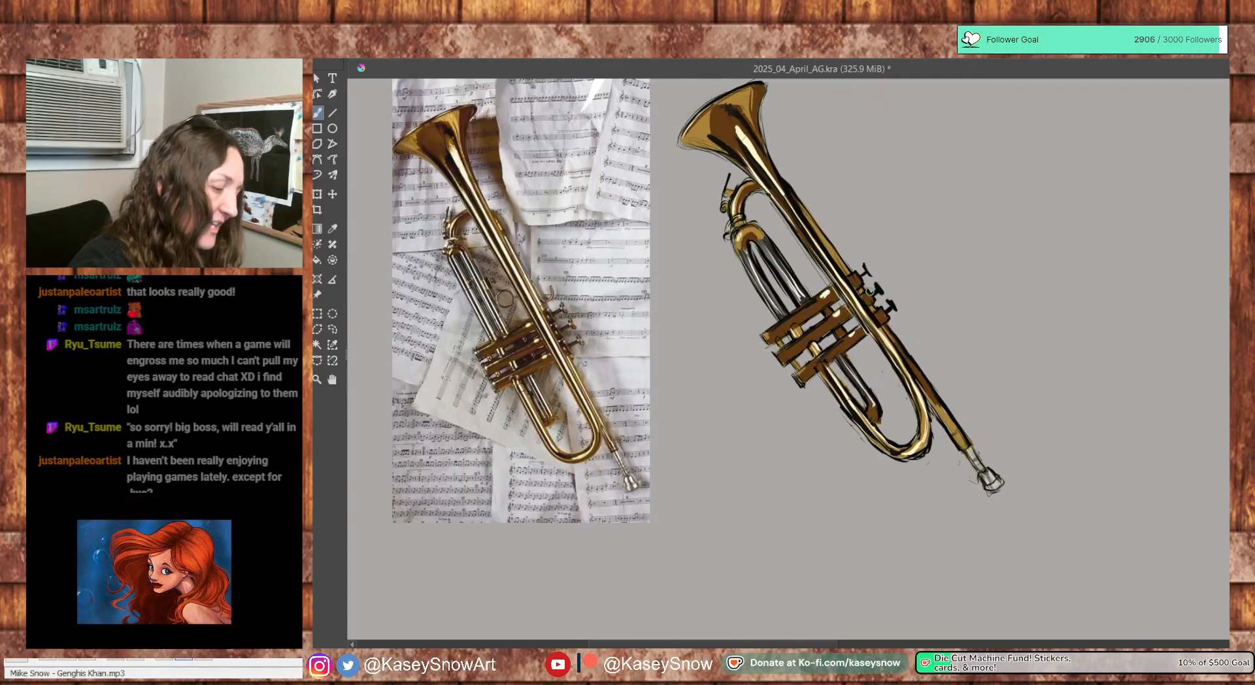
{"action": "left_click", "coordinate": [859, 270], "text": "ctrl"}
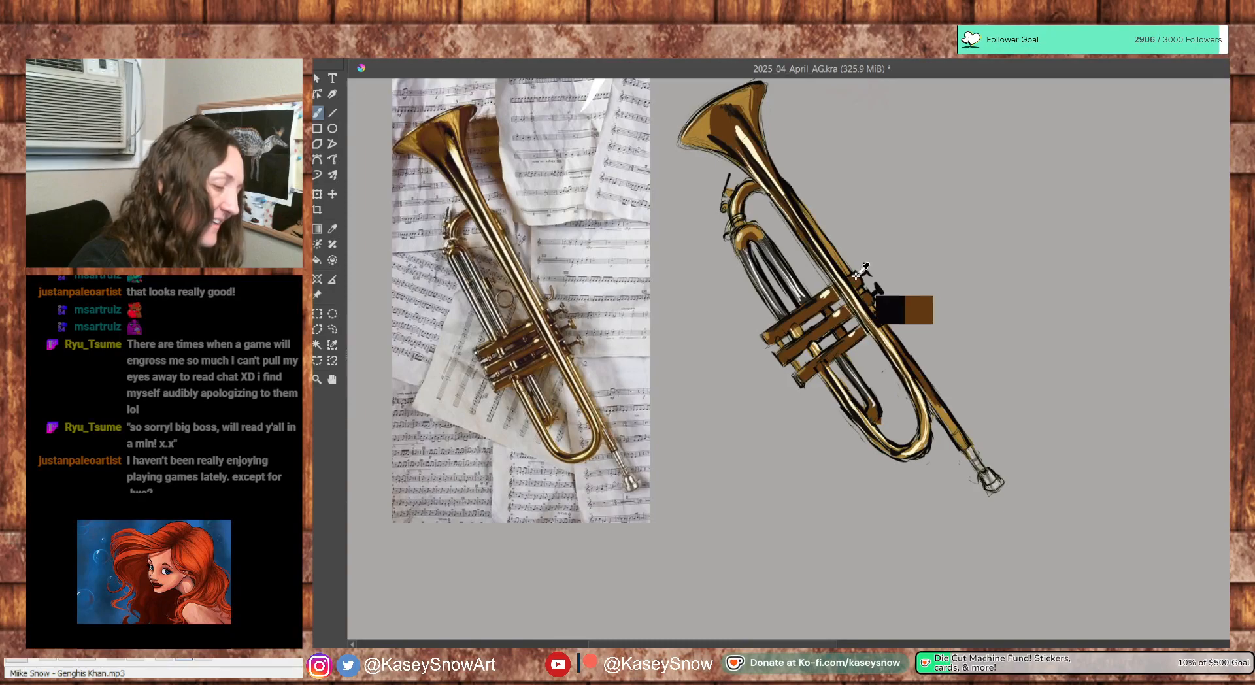
{"action": "left_click", "coordinate": [829, 287], "text": "ctrl"}
{"action": "left_click", "coordinate": [828, 294], "text": "ctrl"}
{"action": "left_click_drag", "start_coordinate": [856, 270], "coordinate": [862, 278]}
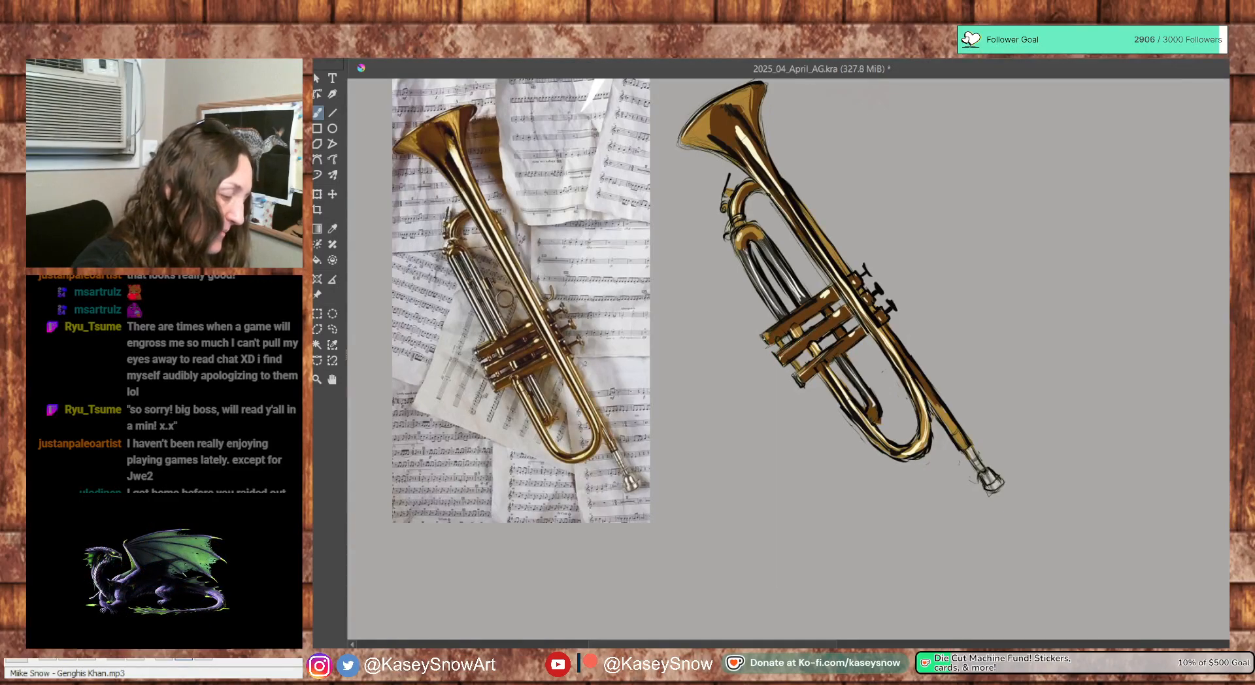
{"action": "left_click_drag", "start_coordinate": [1123, 239], "coordinate": [1076, 279]}
{"action": "left_click_drag", "start_coordinate": [966, 351], "coordinate": [953, 321]}
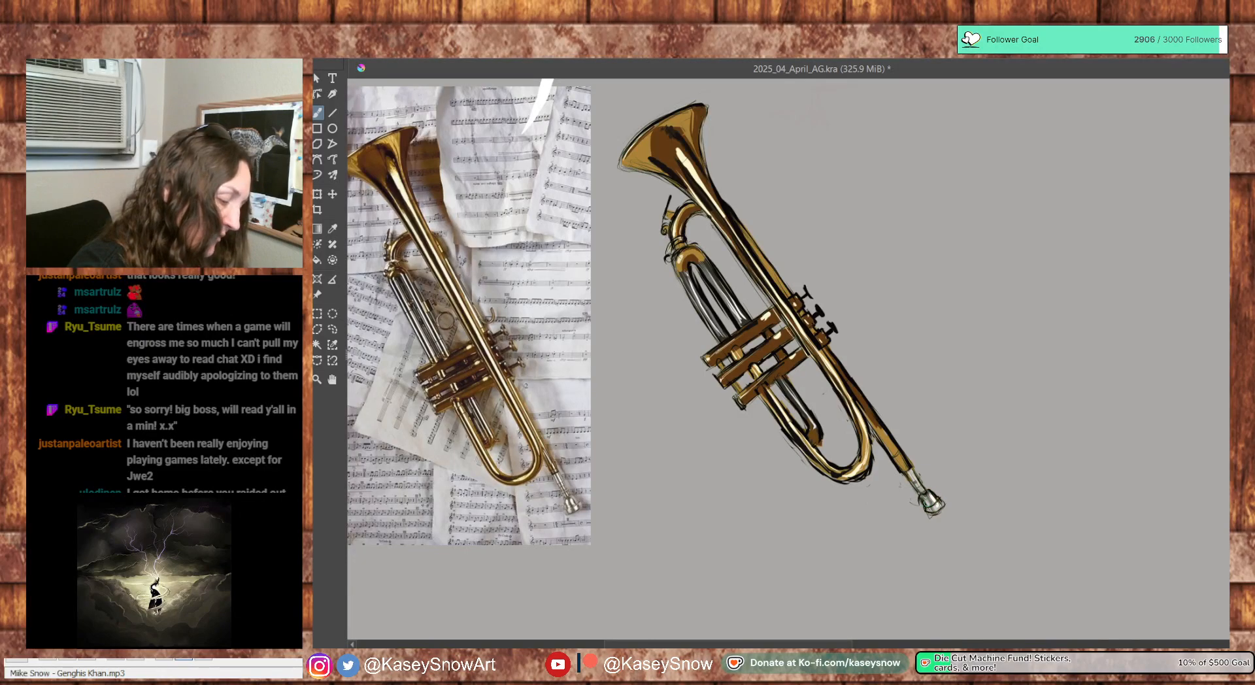
{"action": "left_click_drag", "start_coordinate": [1054, 328], "coordinate": [1111, 361]}
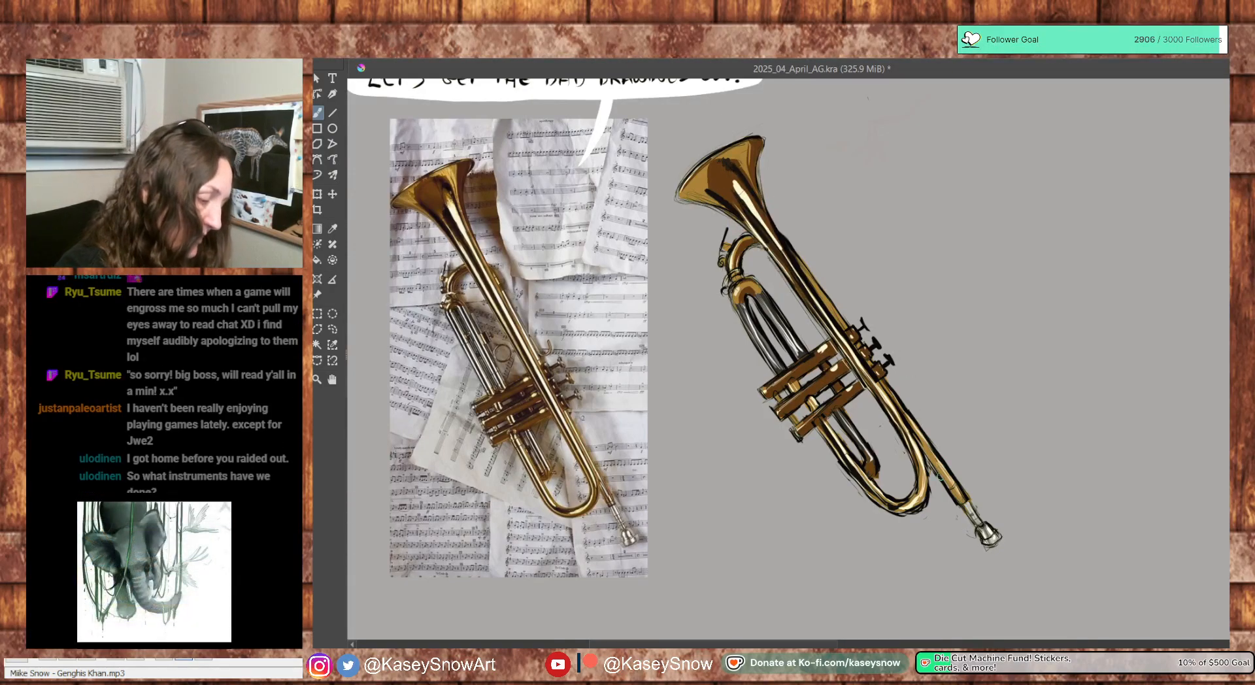
{"action": "left_click_drag", "start_coordinate": [955, 497], "coordinate": [931, 454]}
{"action": "mouse_move", "coordinate": [1082, 311]}
{"action": "left_mouse_down"}
{"action": "mouse_move", "coordinate": [1053, 373]}
{"action": "mouse_move", "coordinate": [1099, 326]}
{"action": "left_mouse_up"}
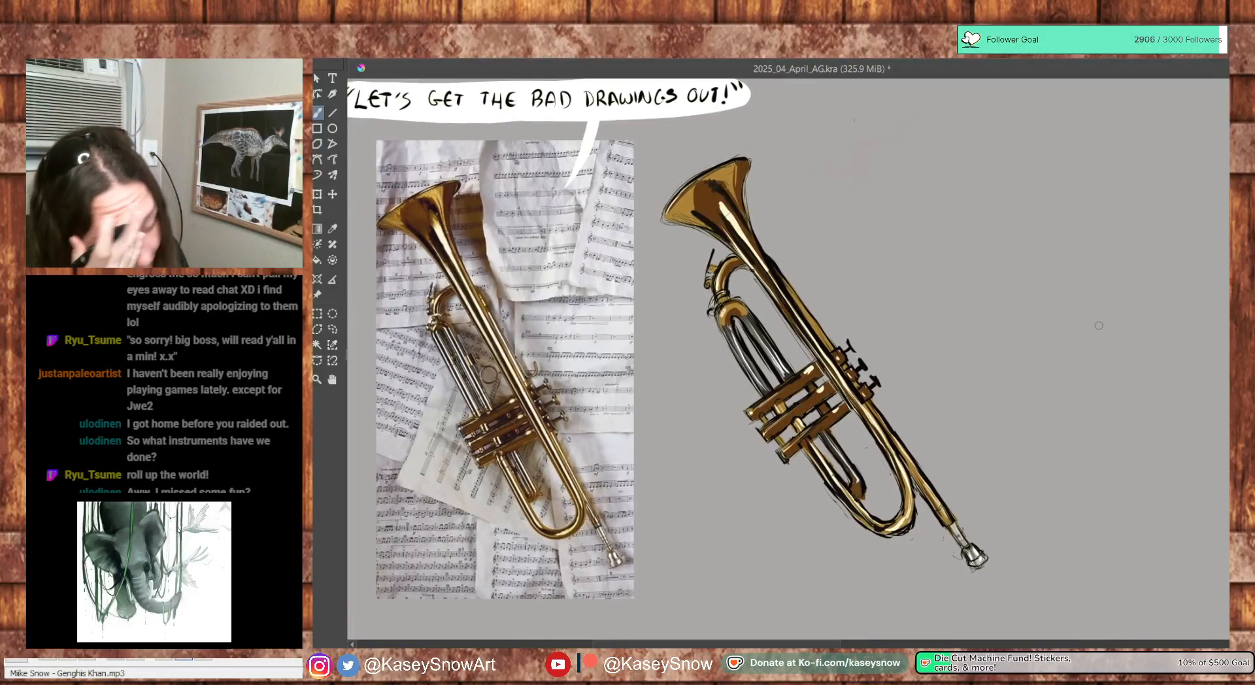
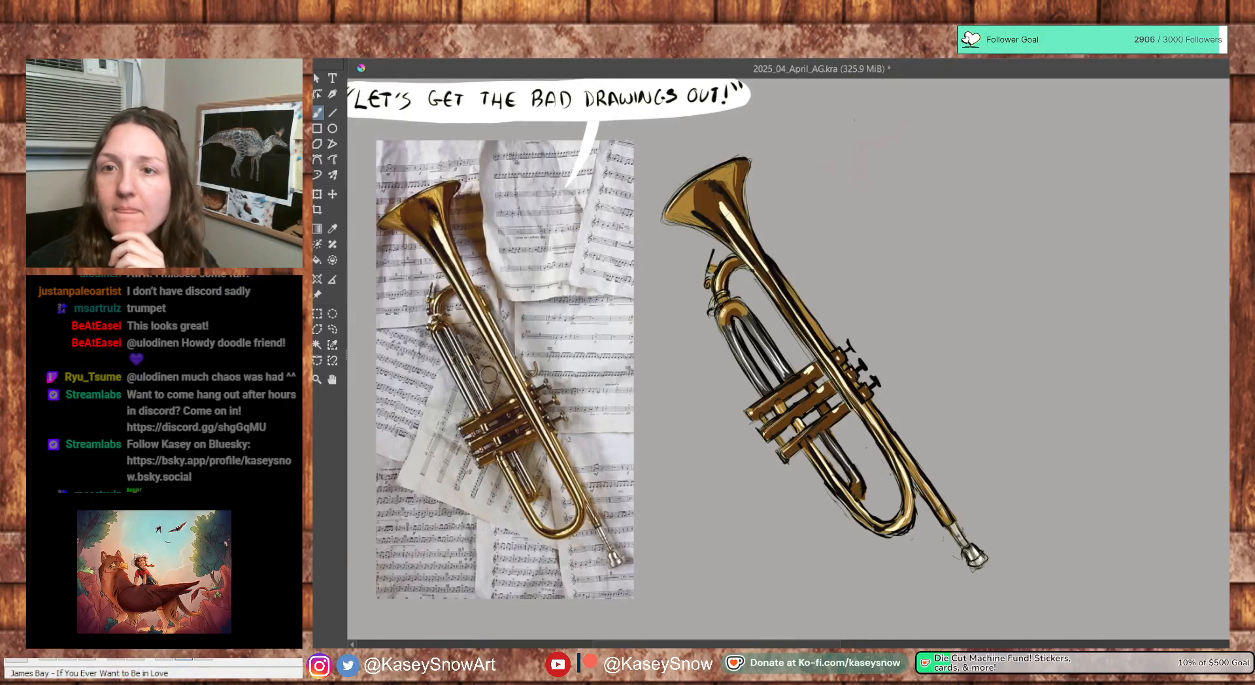
Switch to Discord, maximize its window and find the big-cat pen sketches posted in the-art-gym channel
{"action": "key", "text": "alt+Tab"}
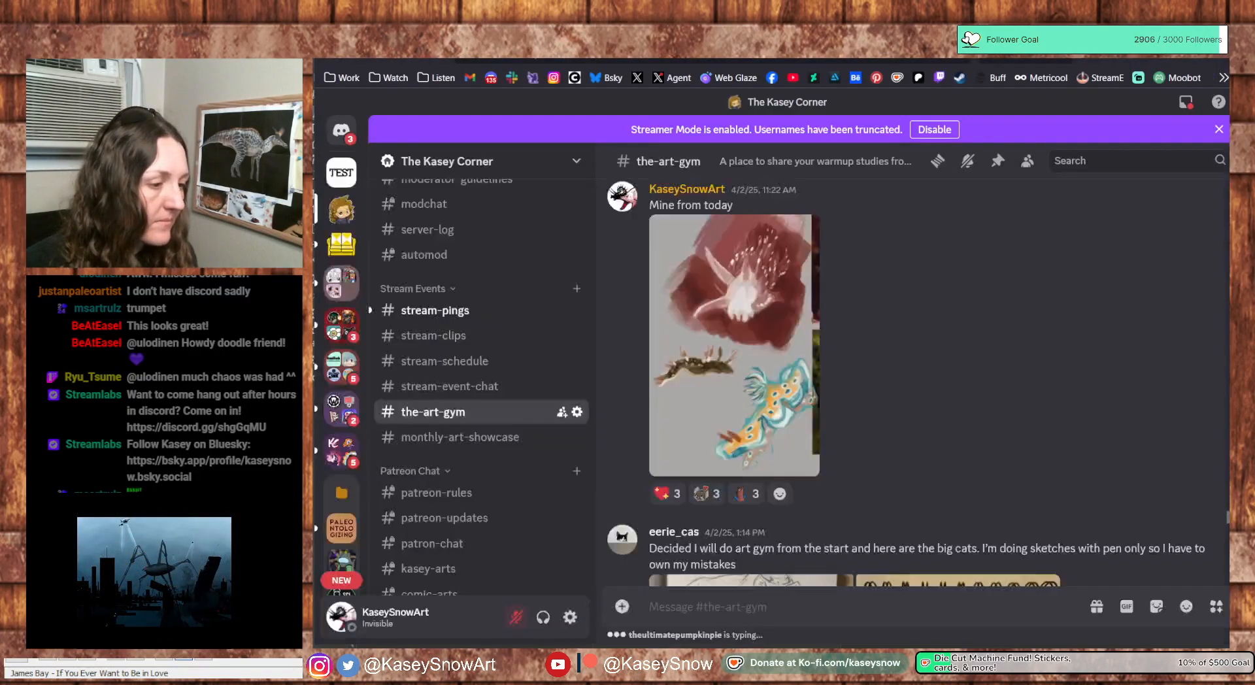
{"action": "key", "text": "super+Up"}
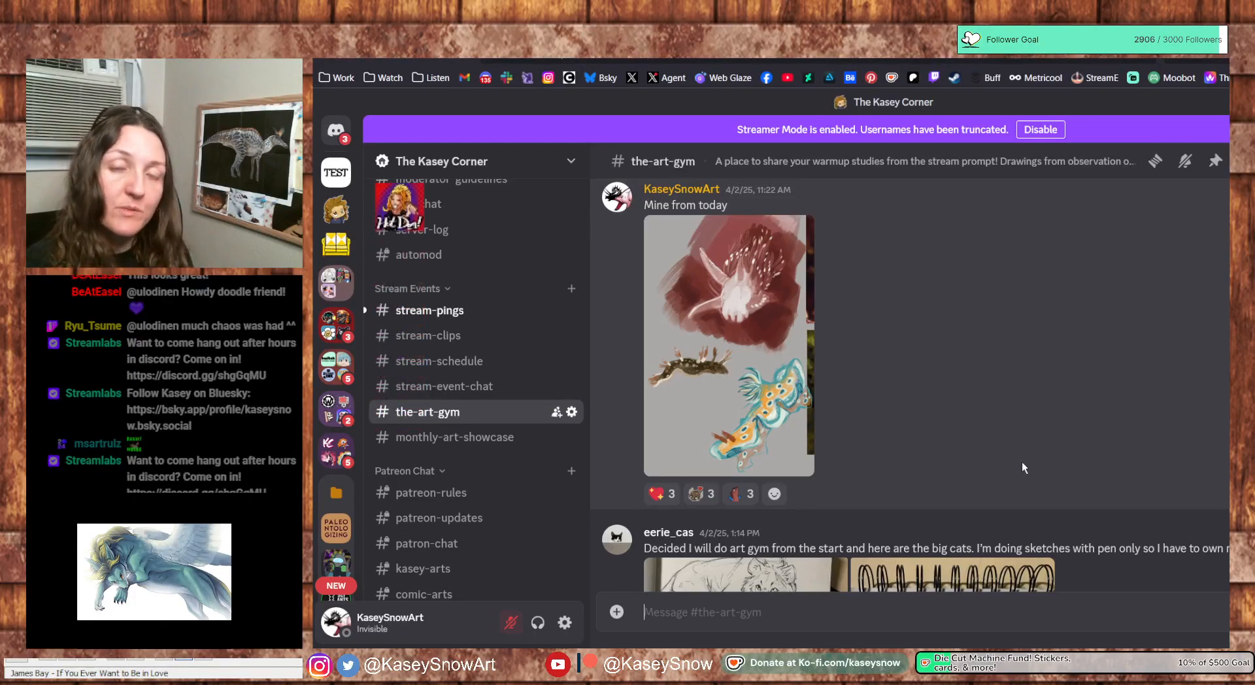
{"action": "scroll", "coordinate": [1023, 467], "scroll_direction": "down", "scroll_amount": 3}
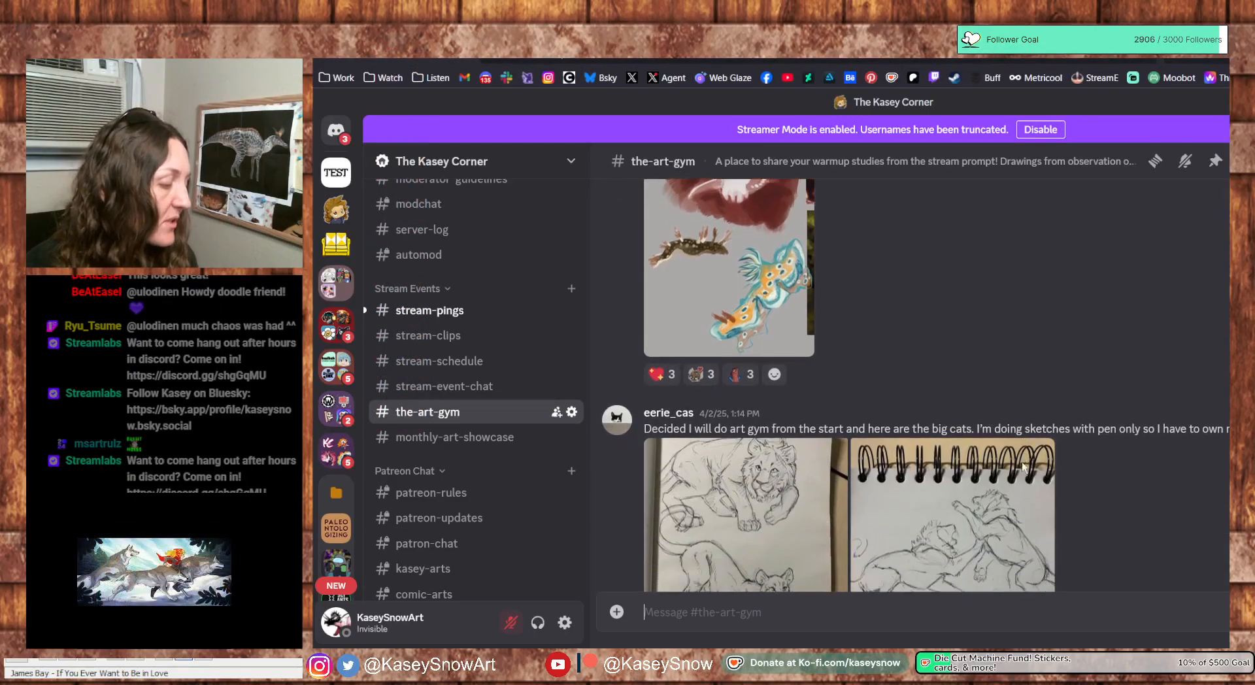
{"action": "scroll", "coordinate": [1023, 467], "scroll_direction": "down", "scroll_amount": 2}
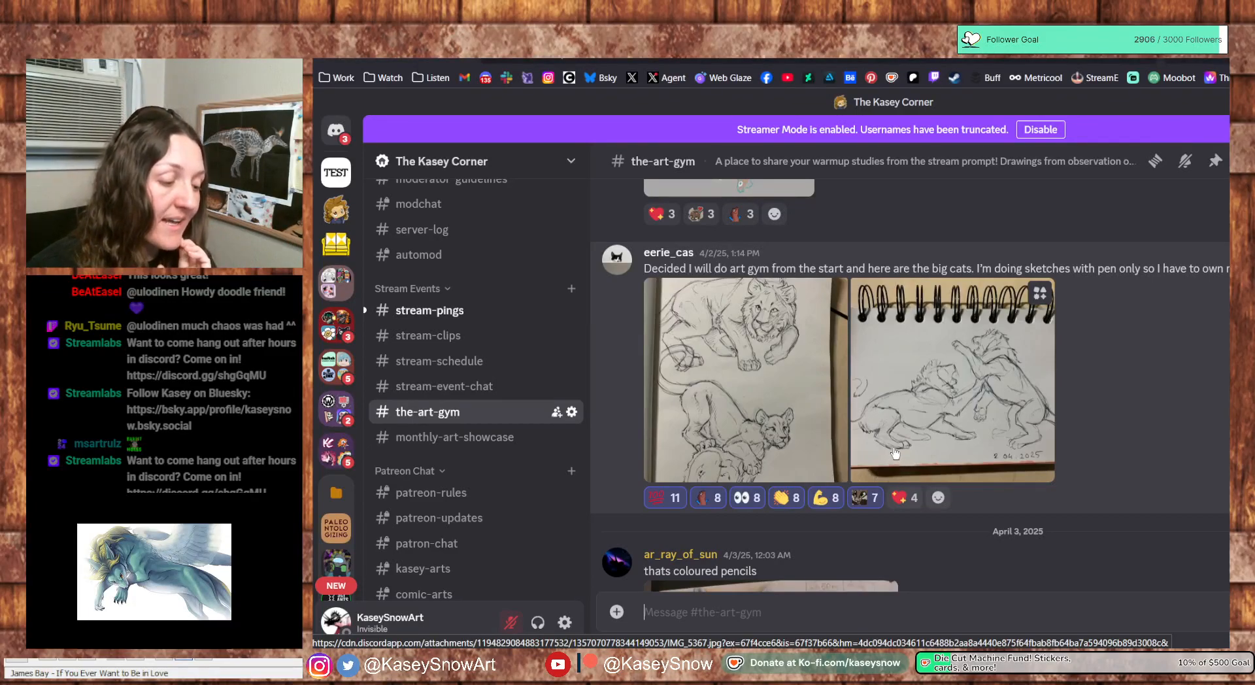
Examine both big-cat pen sketches enlarged, including the lion page up close, and add the sparkling heart reaction to their post
{"action": "left_click", "coordinate": [741, 450]}
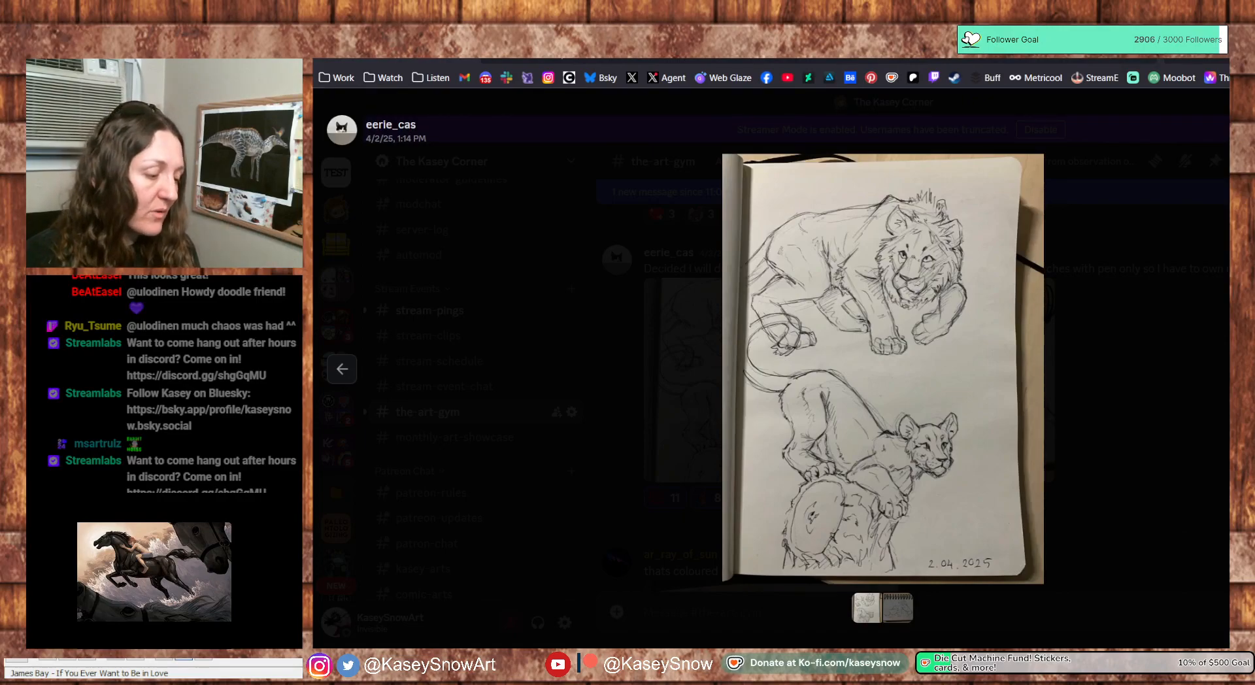
{"action": "key", "text": "Right"}
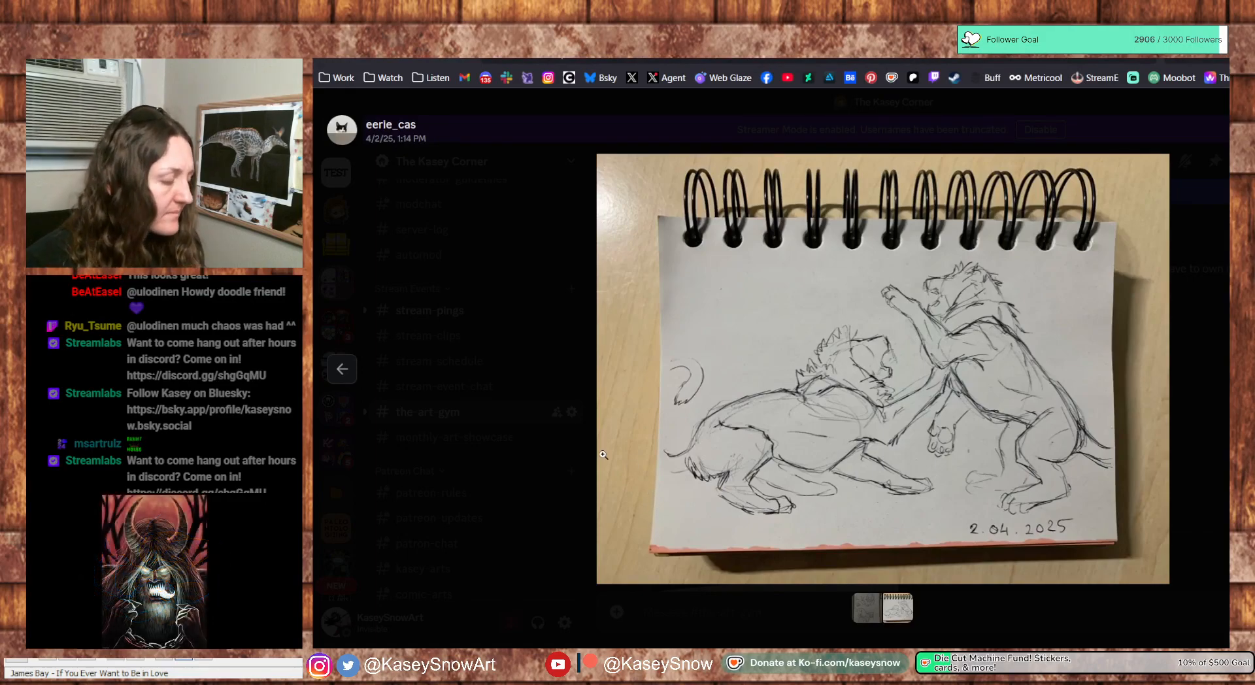
{"action": "left_click", "coordinate": [342, 369]}
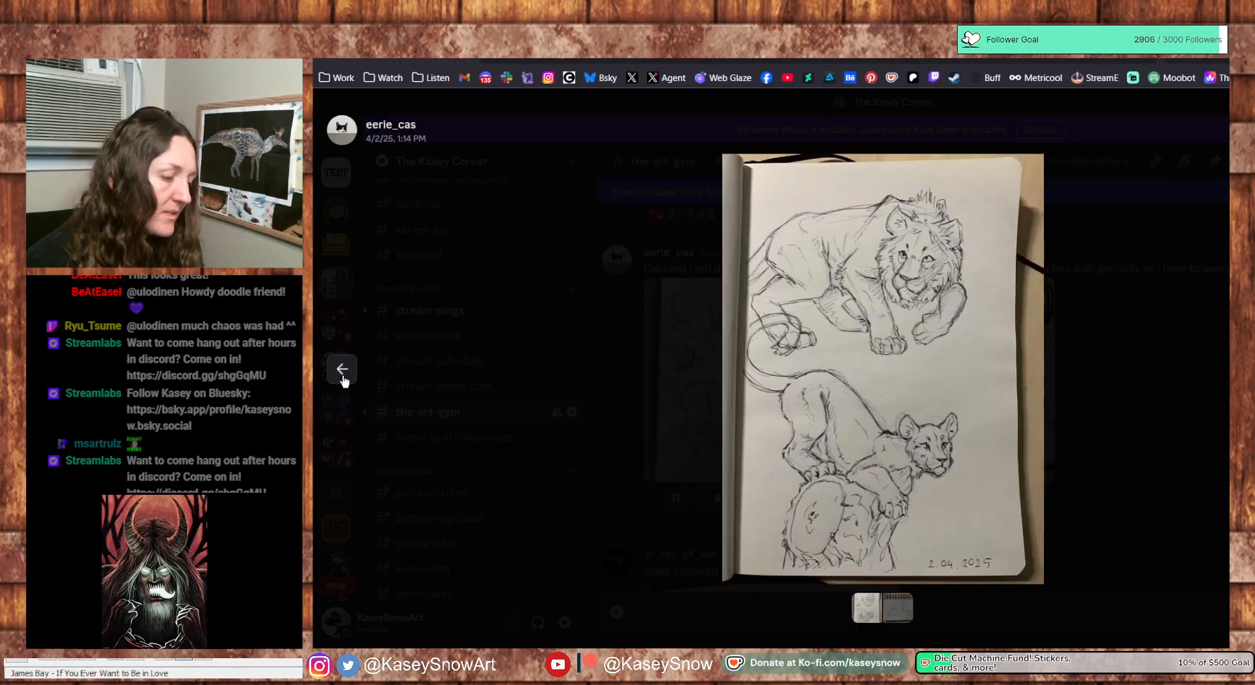
{"action": "left_click", "coordinate": [974, 448]}
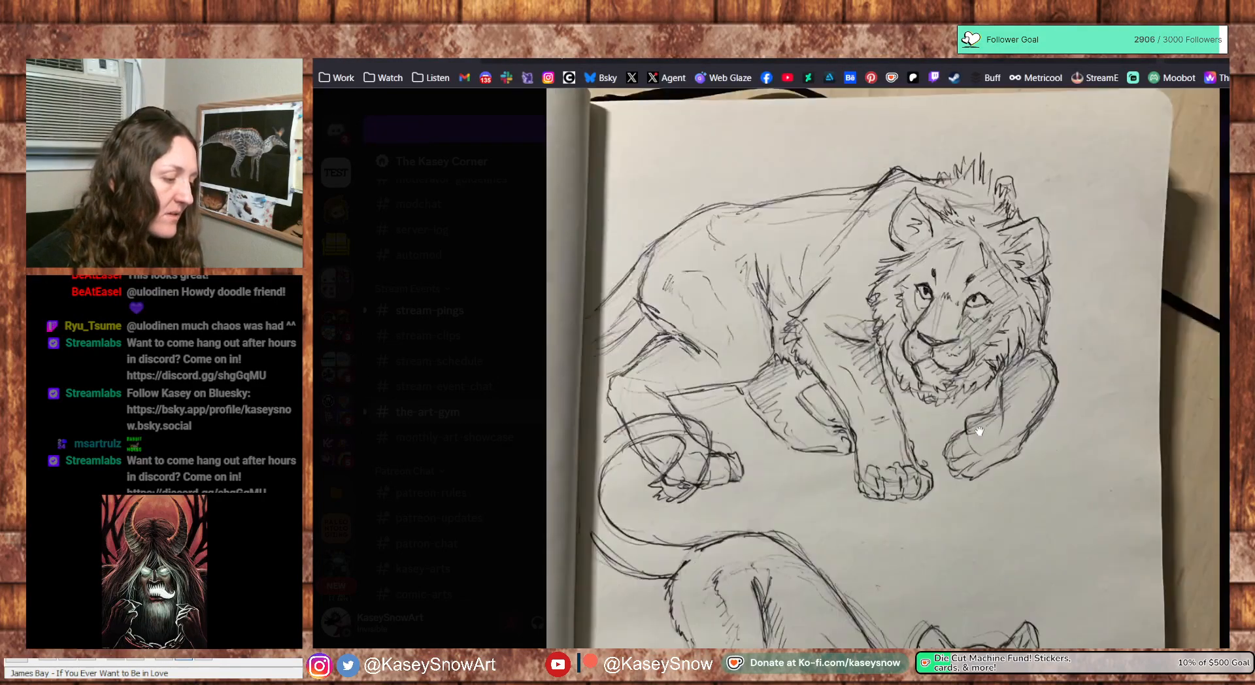
{"action": "scroll", "coordinate": [978, 430], "scroll_direction": "down", "scroll_amount": 5}
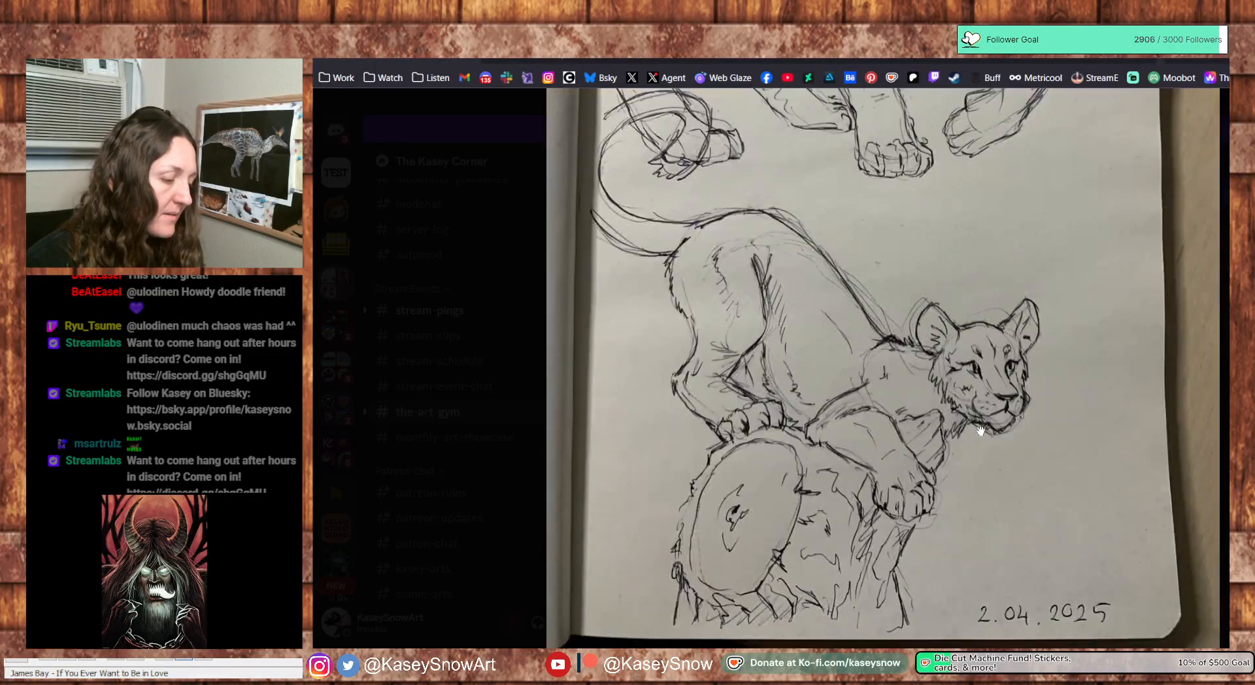
{"action": "left_click", "coordinate": [1035, 444]}
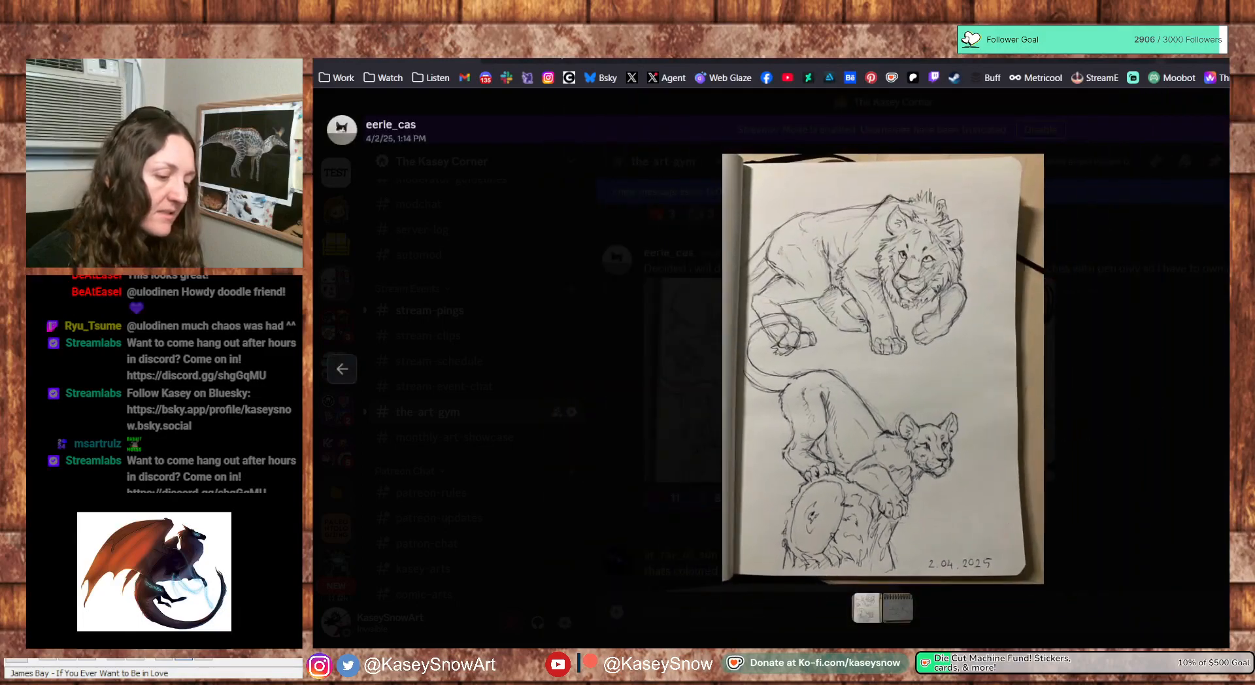
{"action": "key", "text": "Right"}
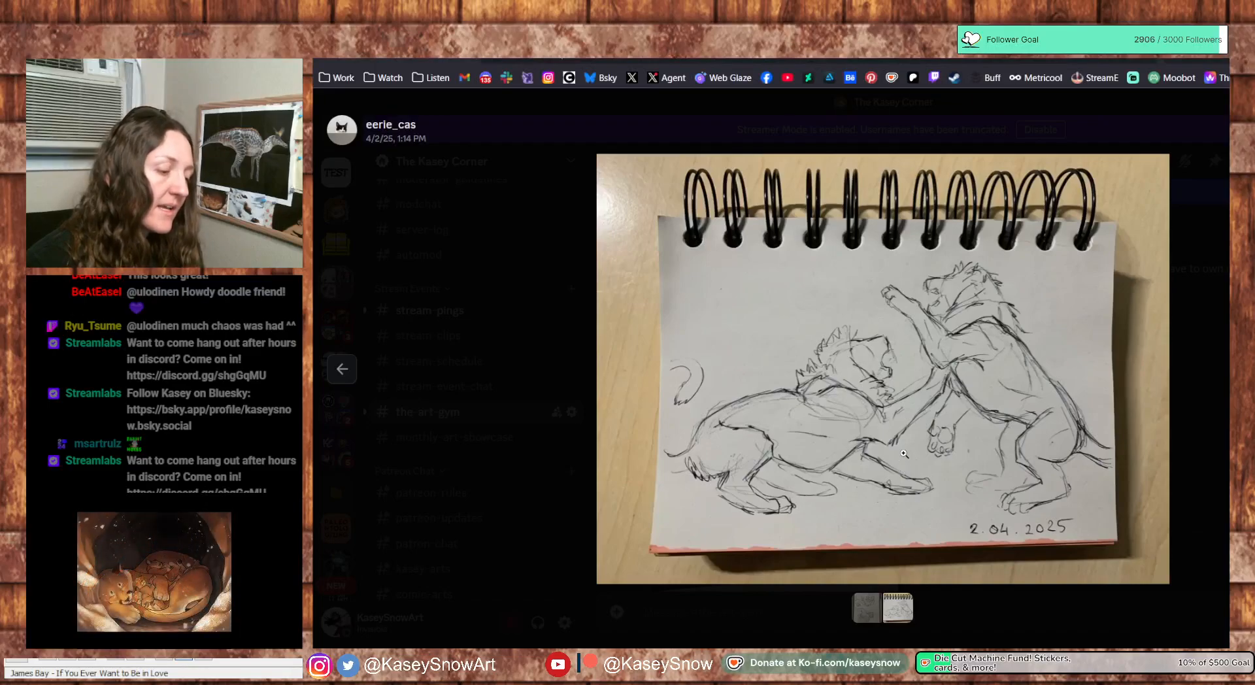
{"action": "left_click", "coordinate": [344, 368]}
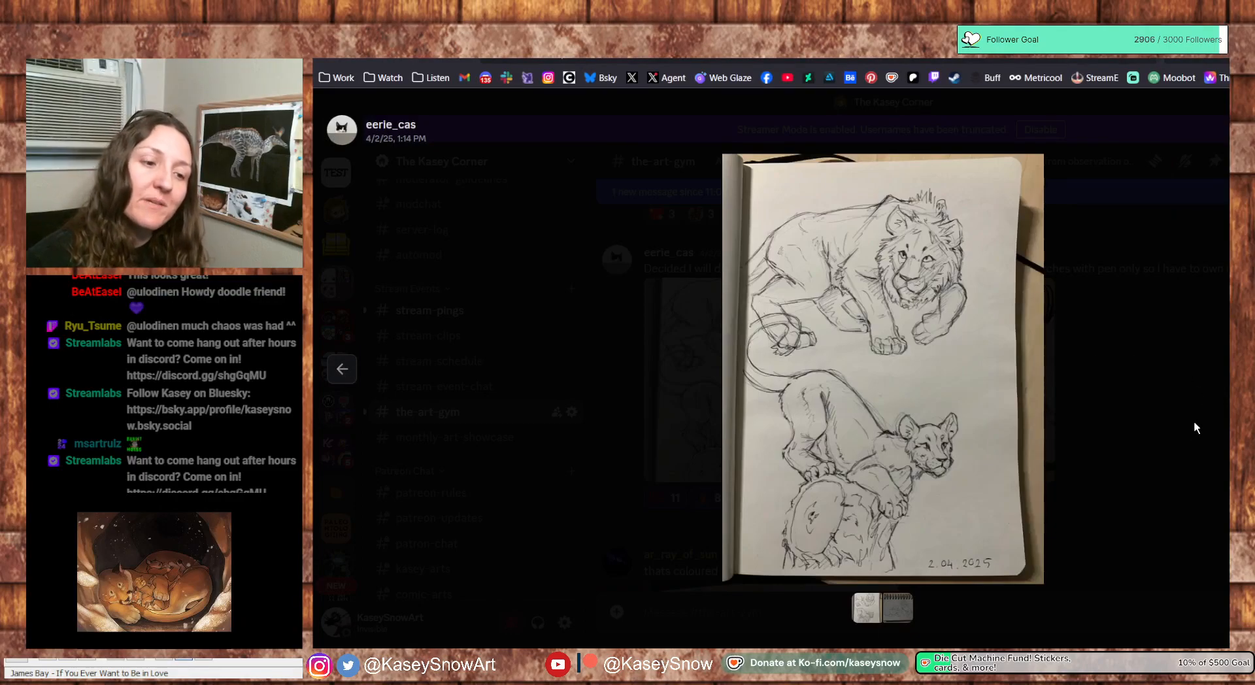
{"action": "left_click", "coordinate": [1177, 437]}
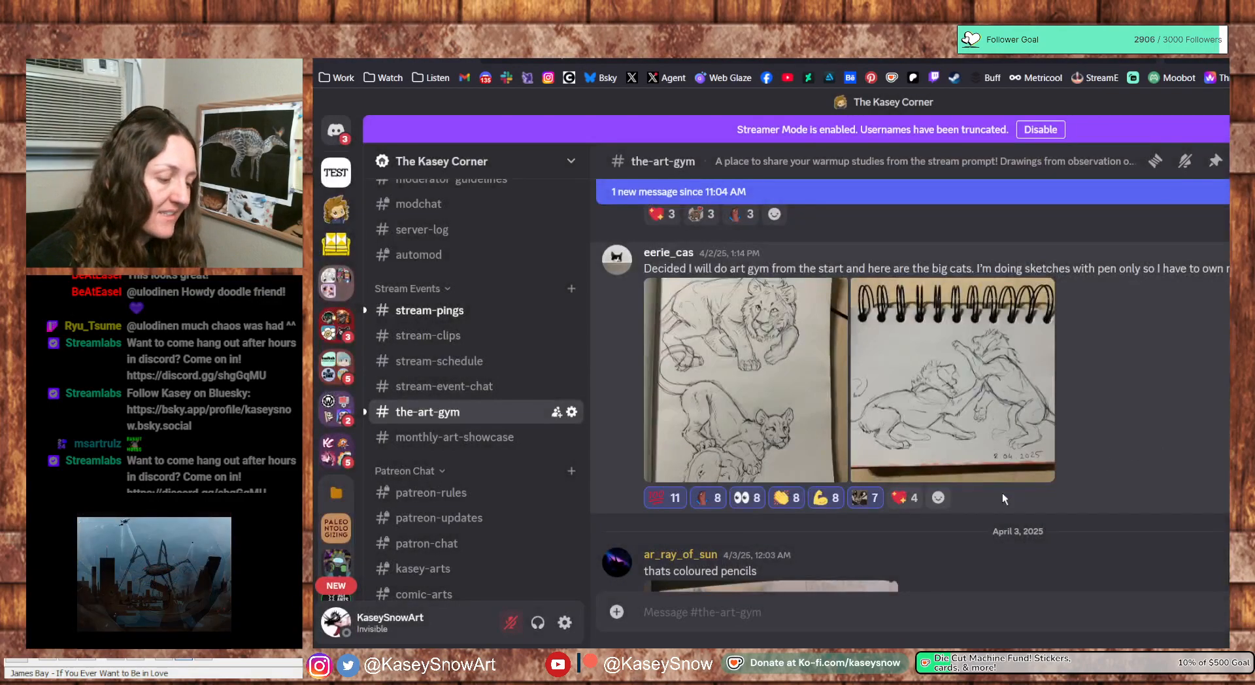
{"action": "left_click", "coordinate": [899, 498]}
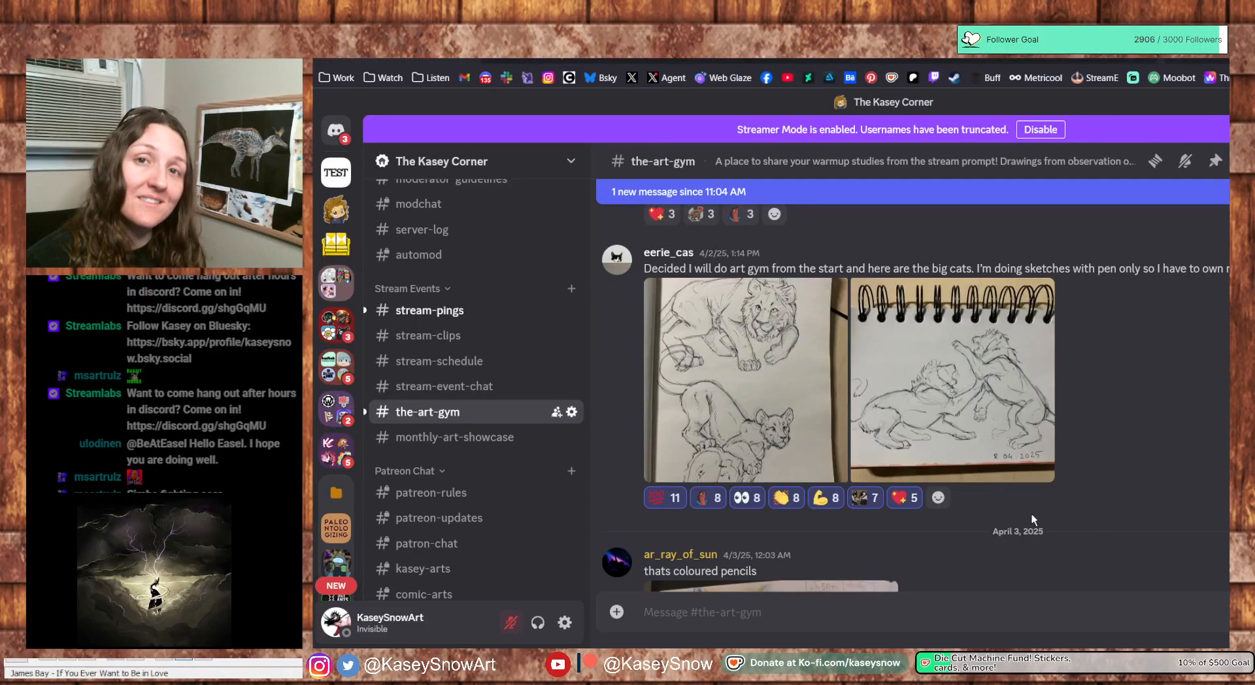
Examine the coloured-pencil drawing of the blue horned creature at full size, with a close look at its head and horns
{"action": "scroll", "coordinate": [1037, 503], "scroll_direction": "down", "scroll_amount": 2}
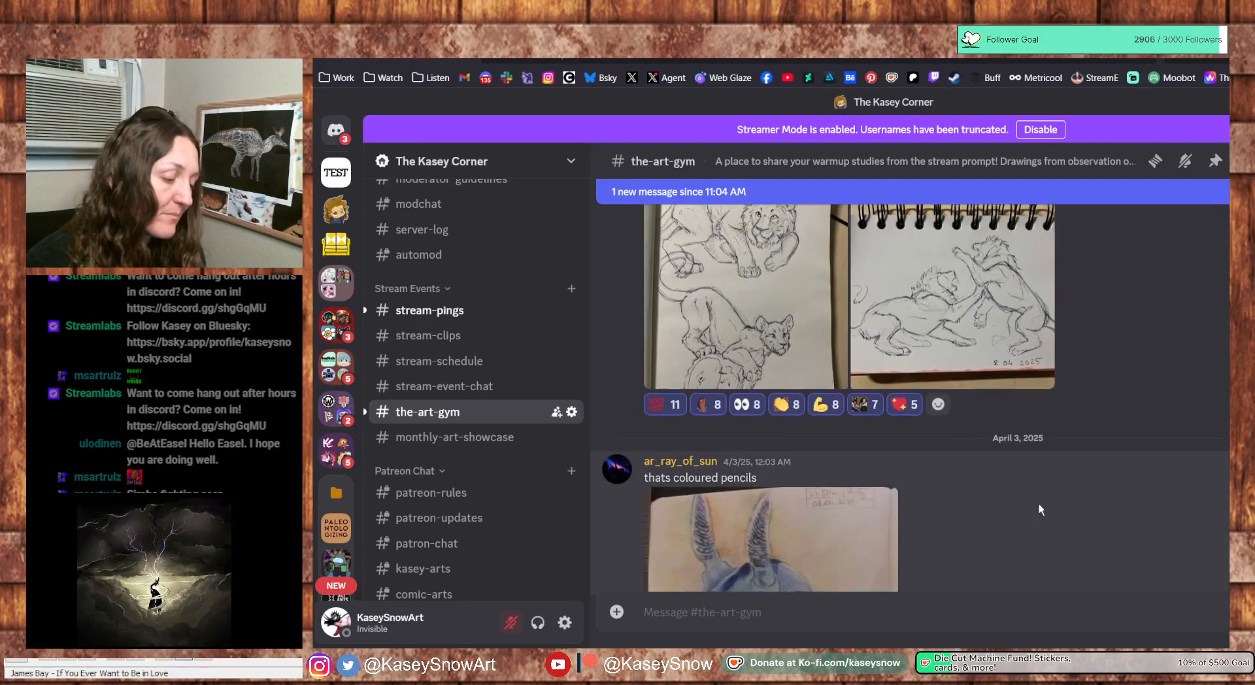
{"action": "scroll", "coordinate": [1039, 504], "scroll_direction": "down", "scroll_amount": 4}
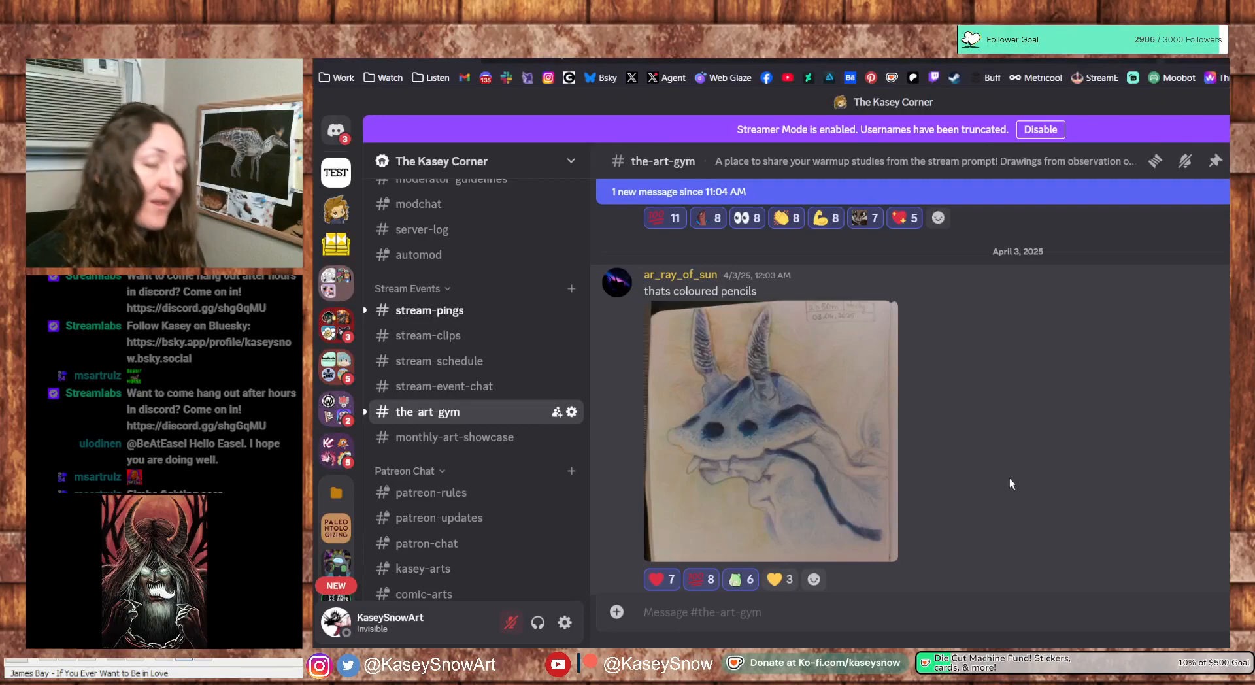
{"action": "left_click", "coordinate": [823, 474]}
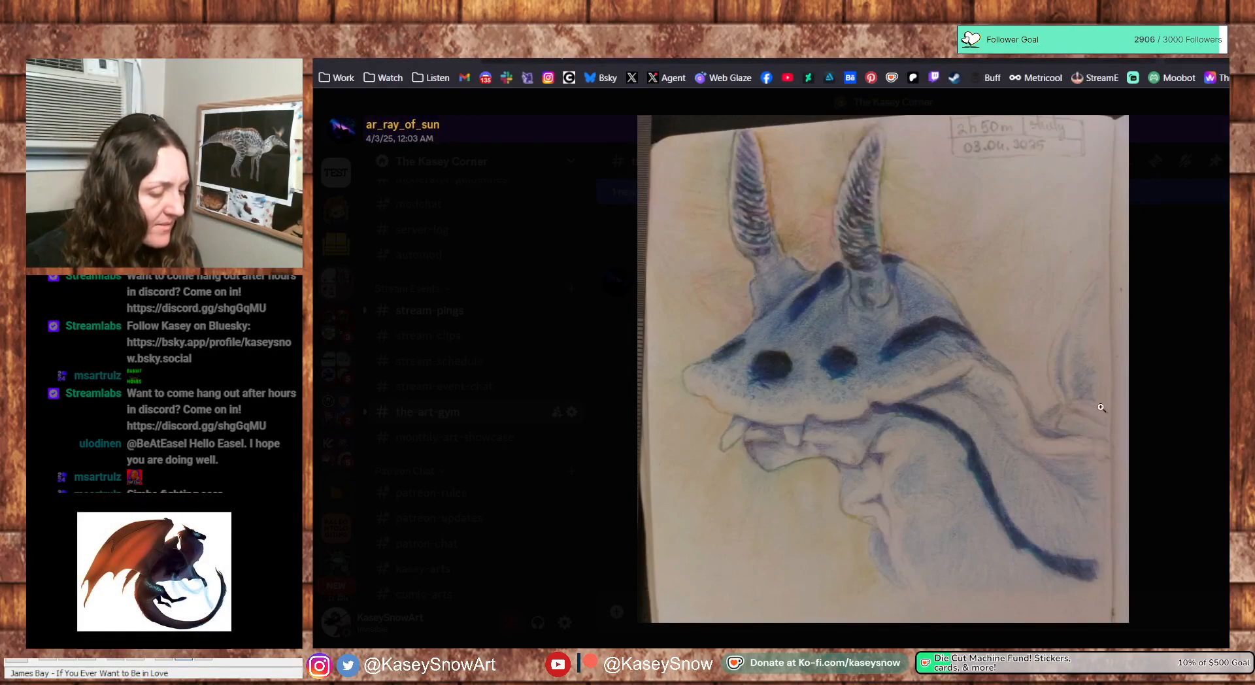
{"action": "left_click", "coordinate": [1187, 401]}
{"action": "left_click", "coordinate": [734, 420]}
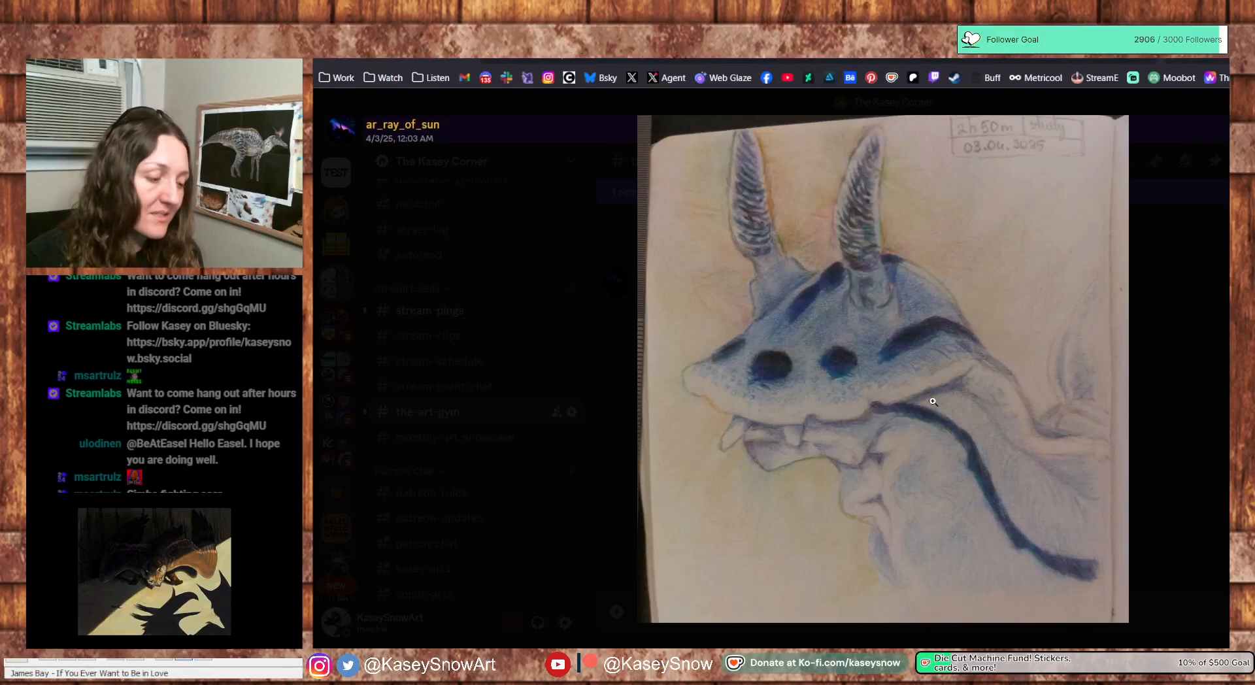
{"action": "left_click", "coordinate": [843, 387]}
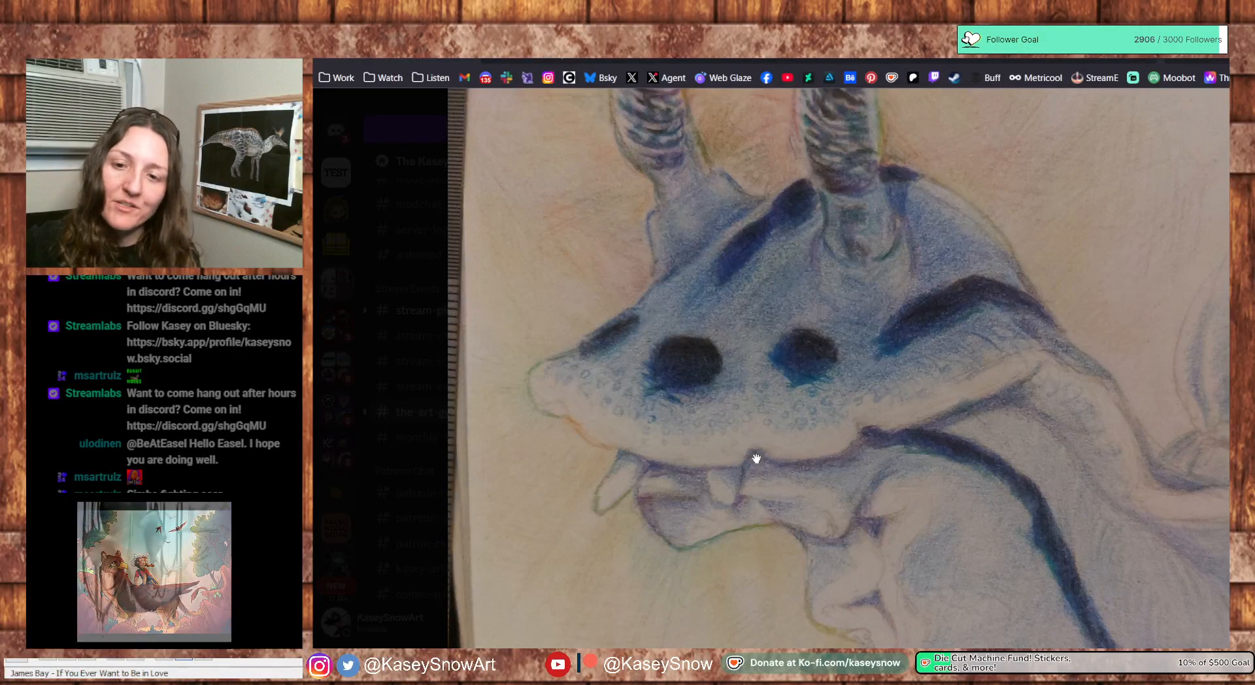
{"action": "scroll", "coordinate": [795, 205], "scroll_direction": "up", "scroll_amount": 2}
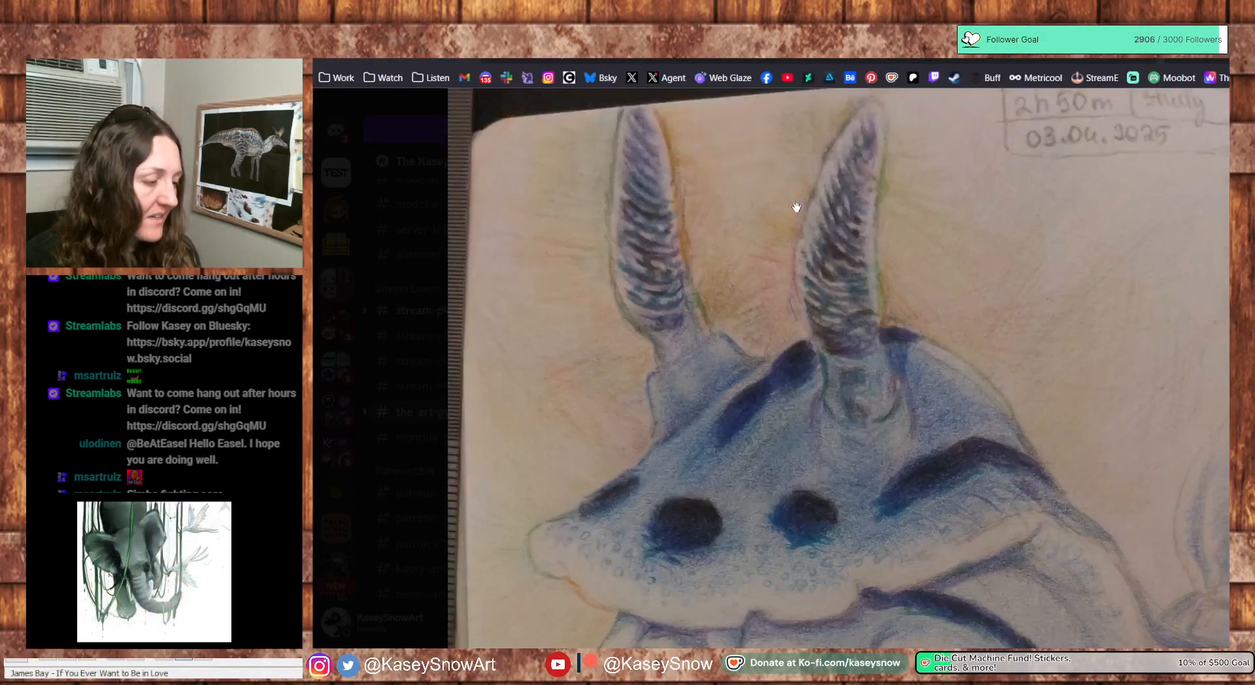
{"action": "left_click", "coordinate": [782, 404]}
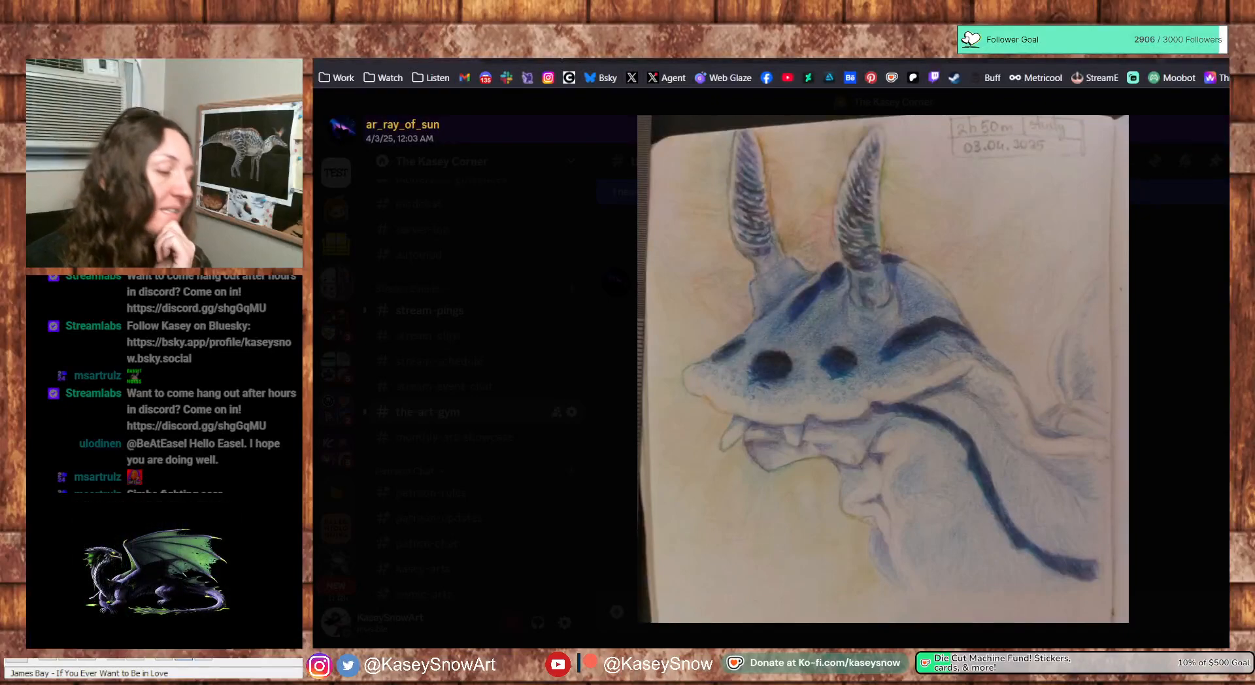
{"action": "key", "text": "Escape"}
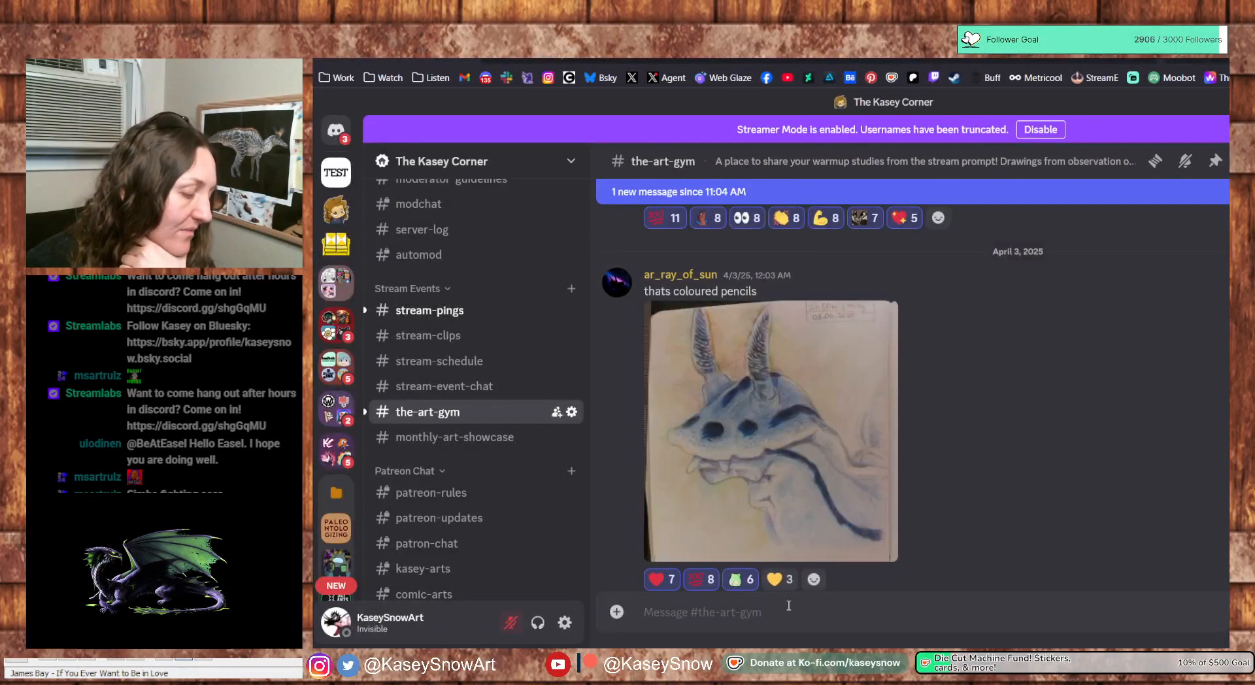
React to the coloured-pencil drawing post with the yellow heart and a custom red character emoji
{"action": "left_click", "coordinate": [790, 579]}
{"action": "left_click", "coordinate": [813, 579]}
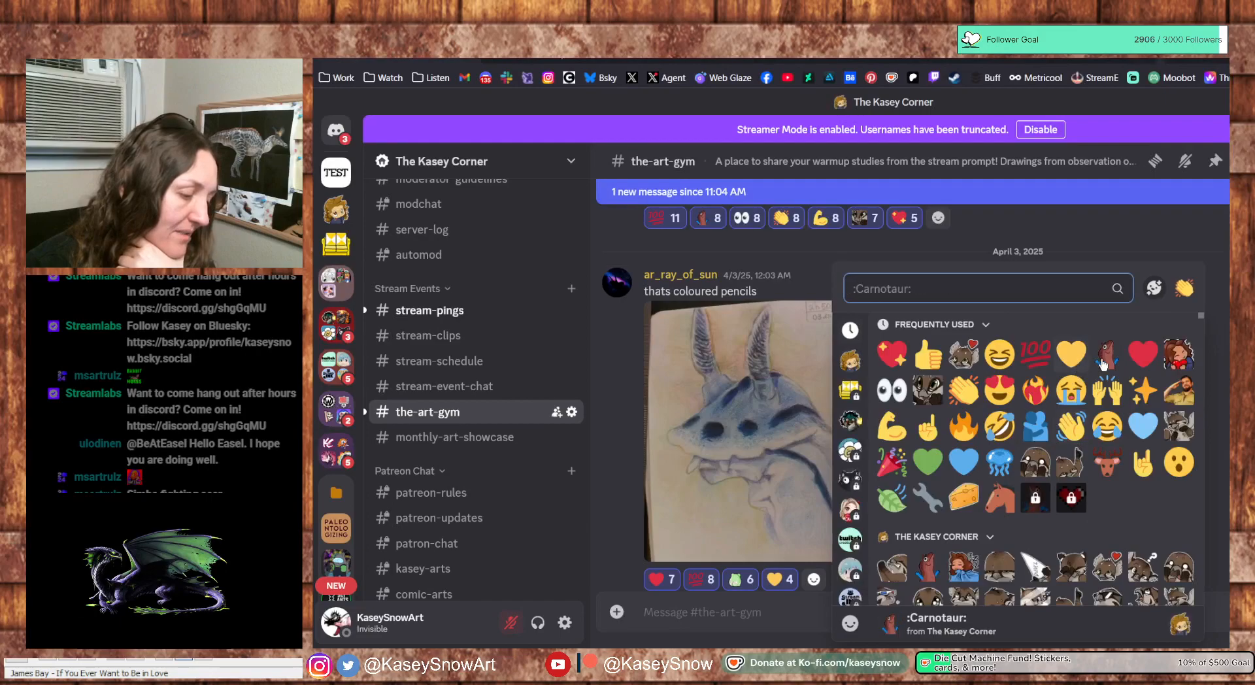
{"action": "left_click", "coordinate": [1191, 351]}
Examine the enlarged photo of pen sketches on the green notepad in the "more stuff from outdoors" post
{"action": "scroll", "coordinate": [1111, 449], "scroll_direction": "down", "scroll_amount": 3}
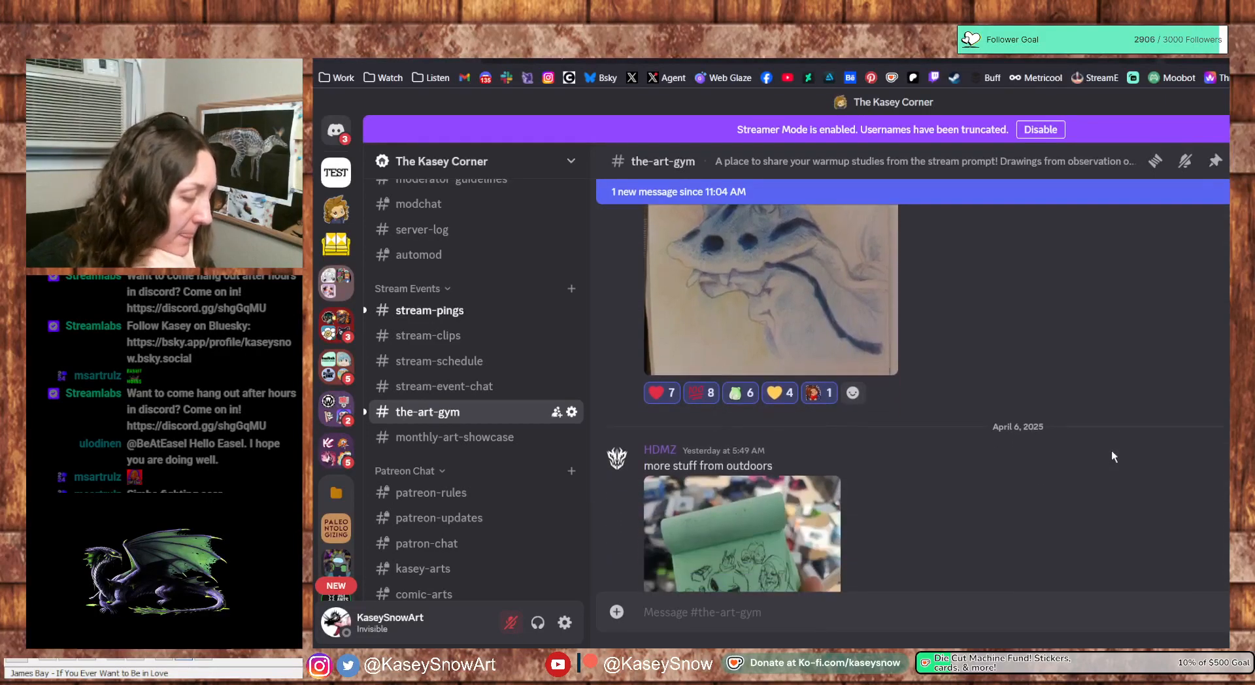
{"action": "scroll", "coordinate": [1112, 451], "scroll_direction": "down", "scroll_amount": 3}
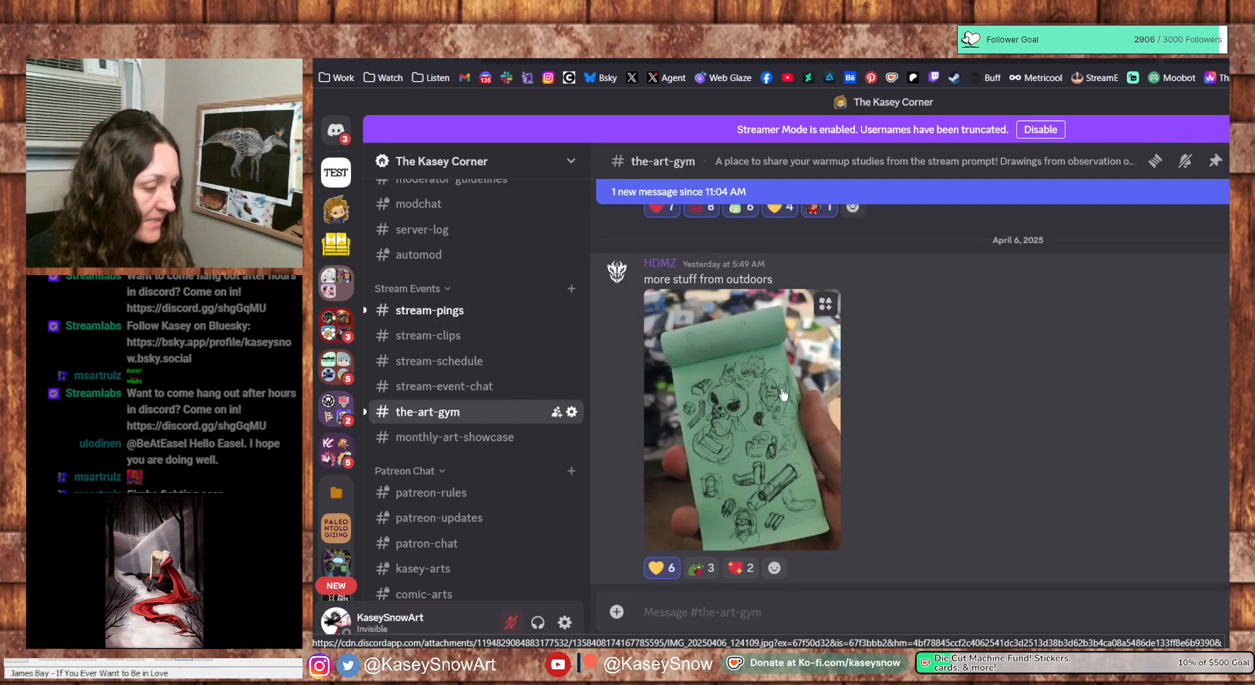
{"action": "left_click", "coordinate": [825, 303]}
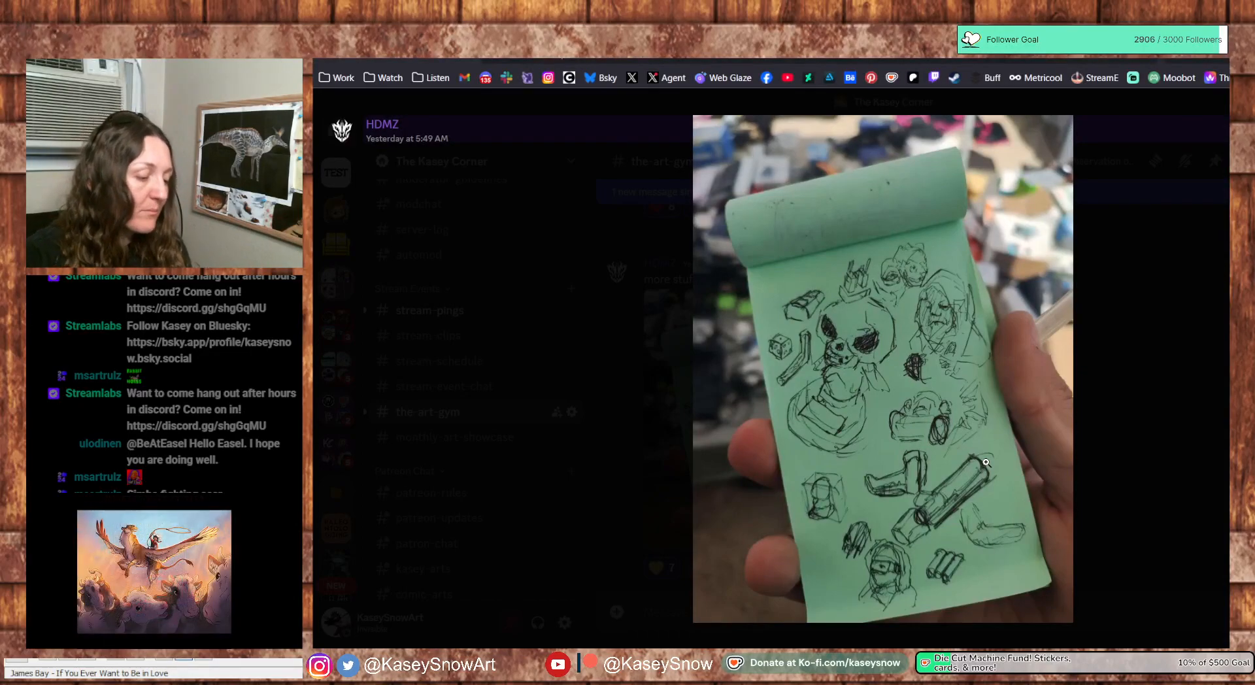
{"action": "left_click", "coordinate": [828, 496]}
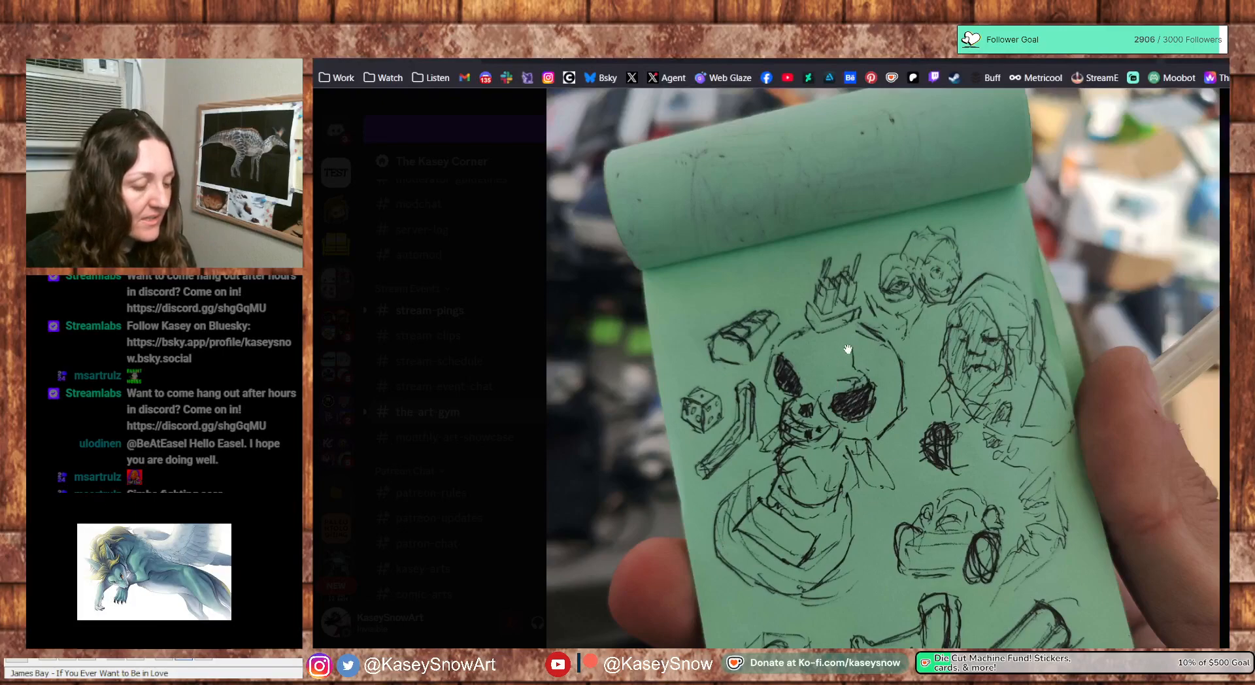
{"action": "left_click", "coordinate": [984, 553]}
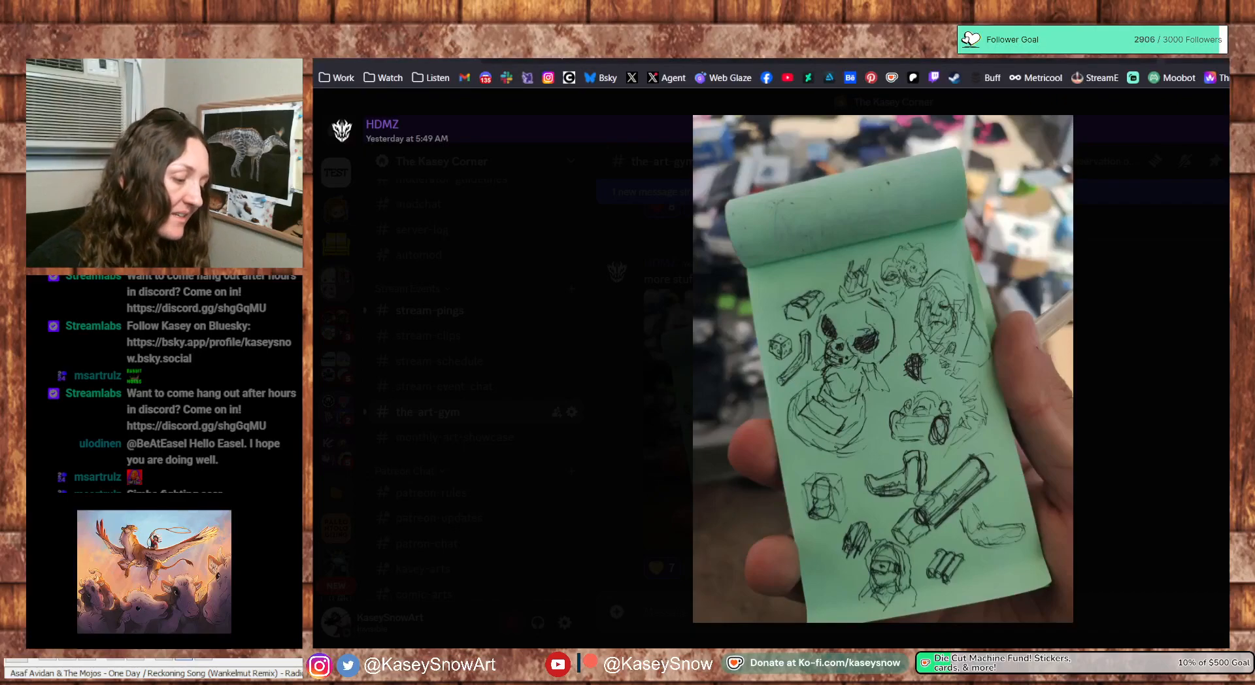
{"action": "left_click", "coordinate": [1178, 489]}
React to the green notepad sketches post with the sparkling heart, clapping hands and Carnotaur emojis
{"action": "left_click", "coordinate": [739, 568]}
{"action": "left_click", "coordinate": [774, 567]}
{"action": "left_click", "coordinate": [912, 410]}
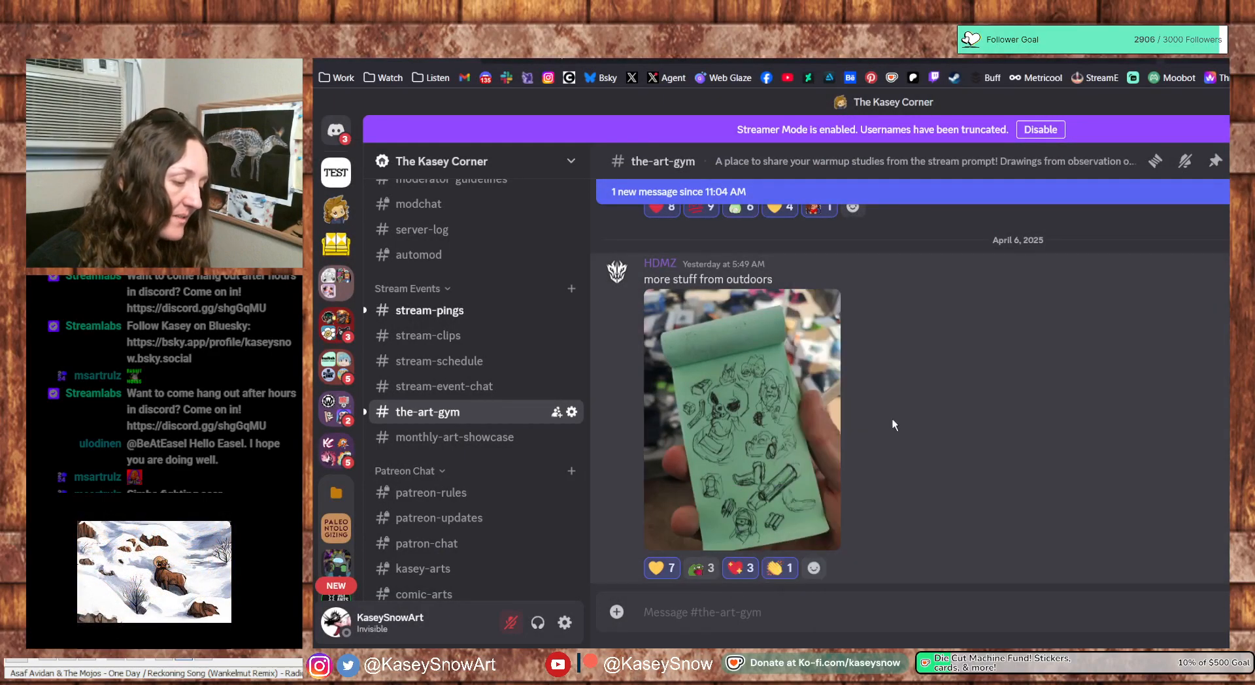
{"action": "left_click", "coordinate": [814, 568]}
{"action": "left_click", "coordinate": [1058, 456]}
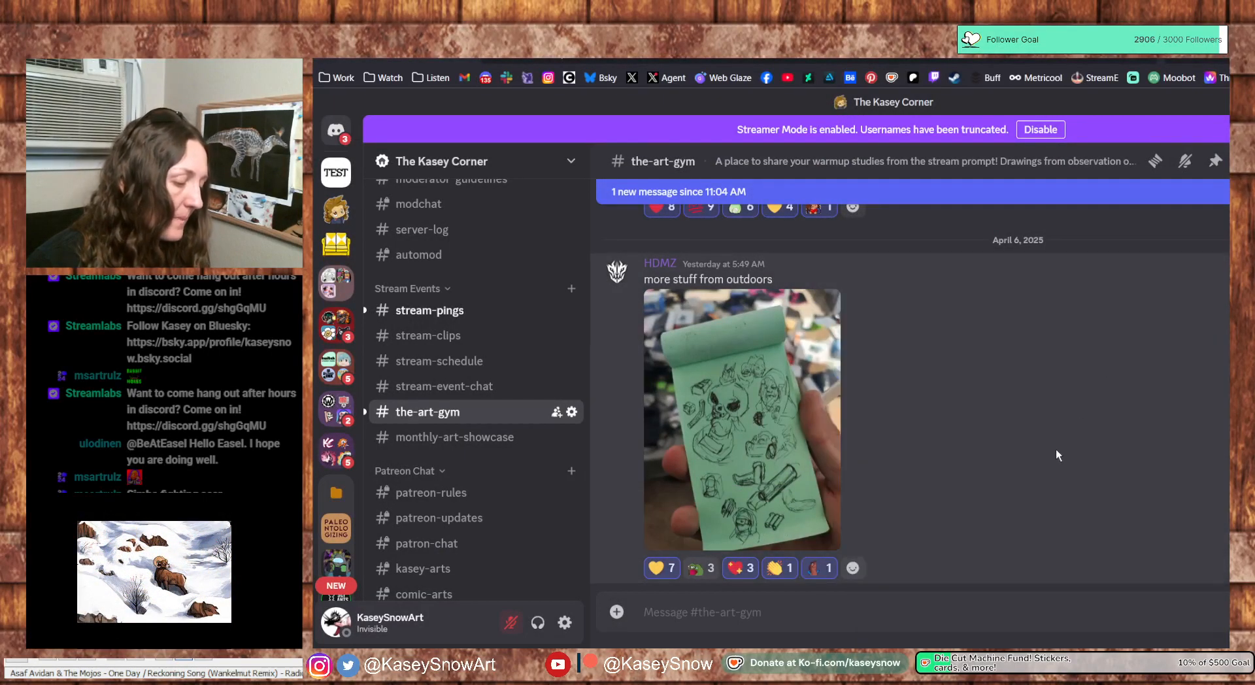
Examine the berimbau study and its reference photos at full size, then return to the channel
{"action": "scroll", "coordinate": [1057, 454], "scroll_direction": "down", "scroll_amount": 5}
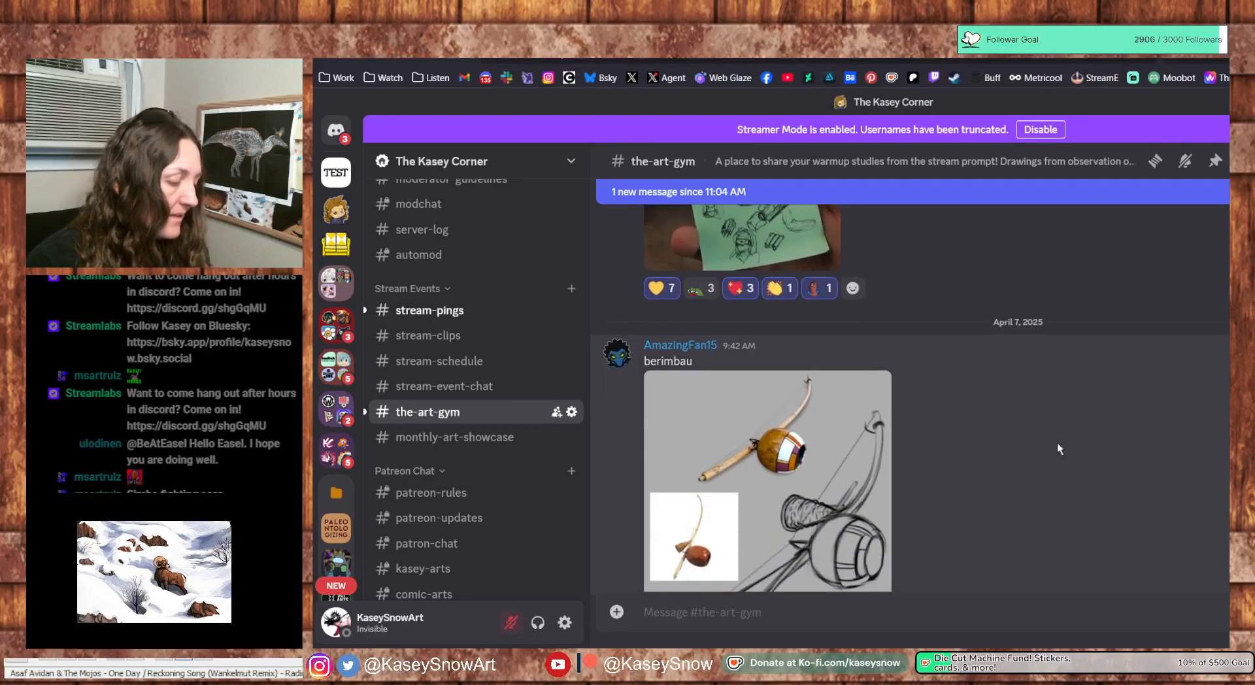
{"action": "scroll", "coordinate": [1057, 442], "scroll_direction": "down", "scroll_amount": 2}
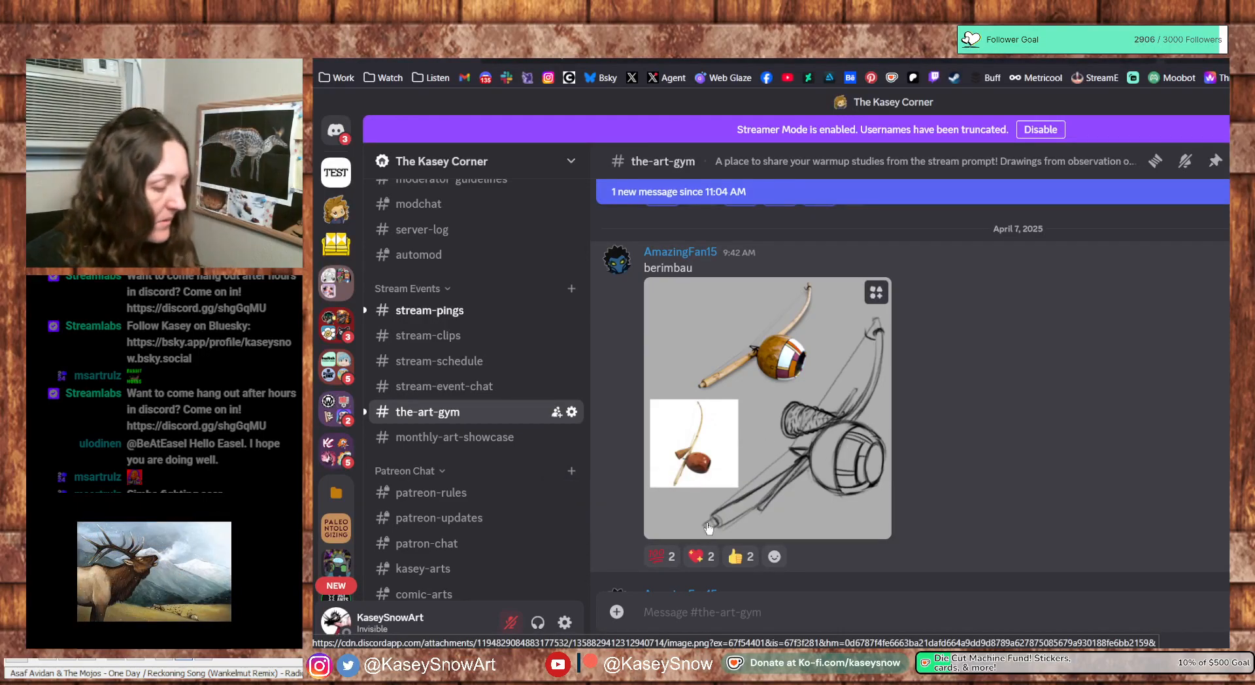
{"action": "left_click", "coordinate": [717, 480]}
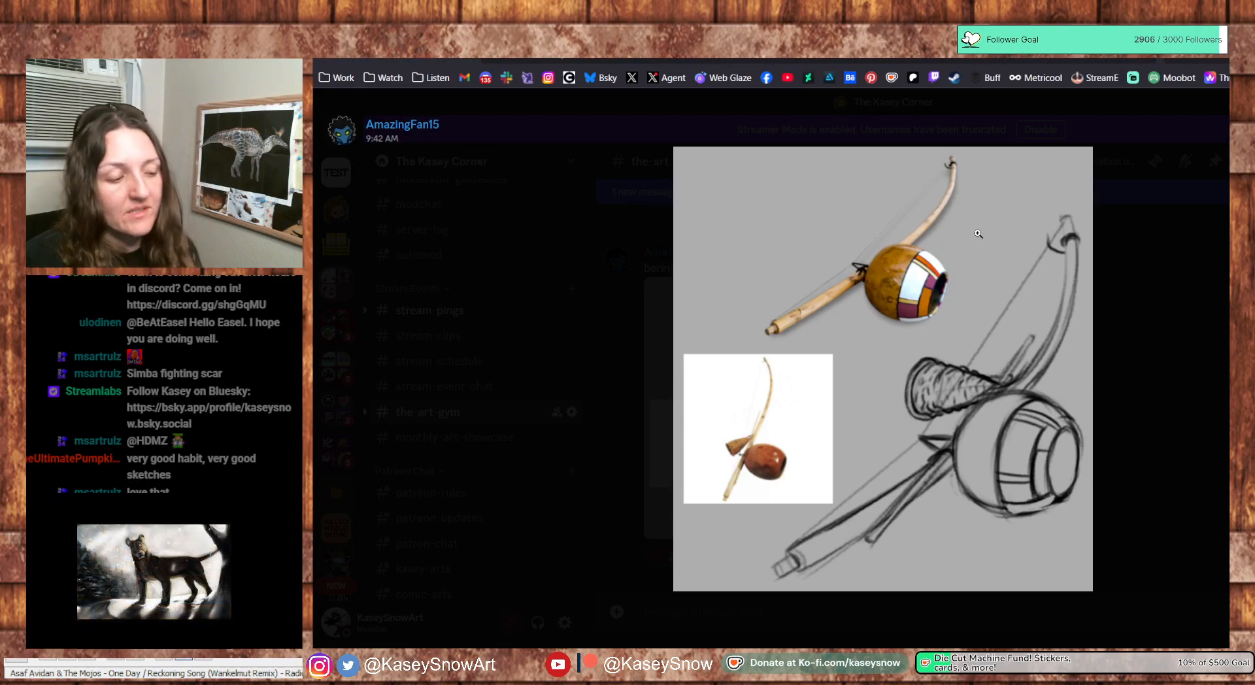
{"action": "left_click", "coordinate": [1144, 477]}
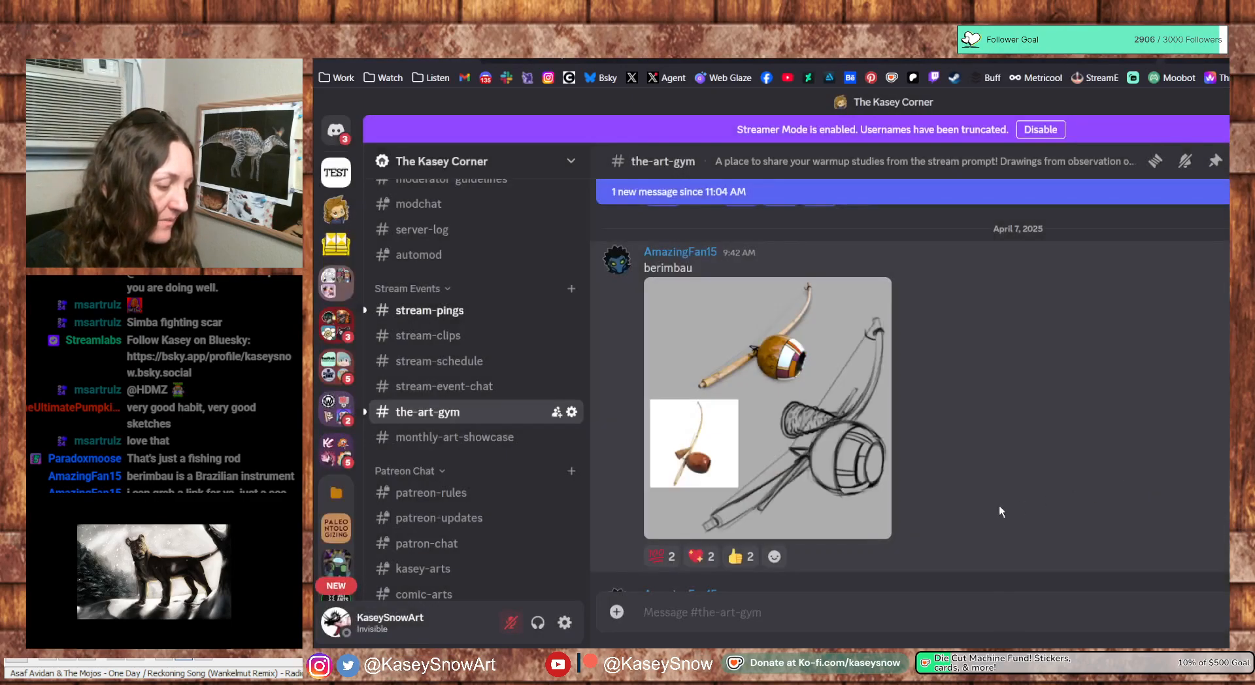
React to the berimbau post with the sparkling heart, thumbs-up, 100 and Carnotaur emojis
{"action": "left_click", "coordinate": [711, 557]}
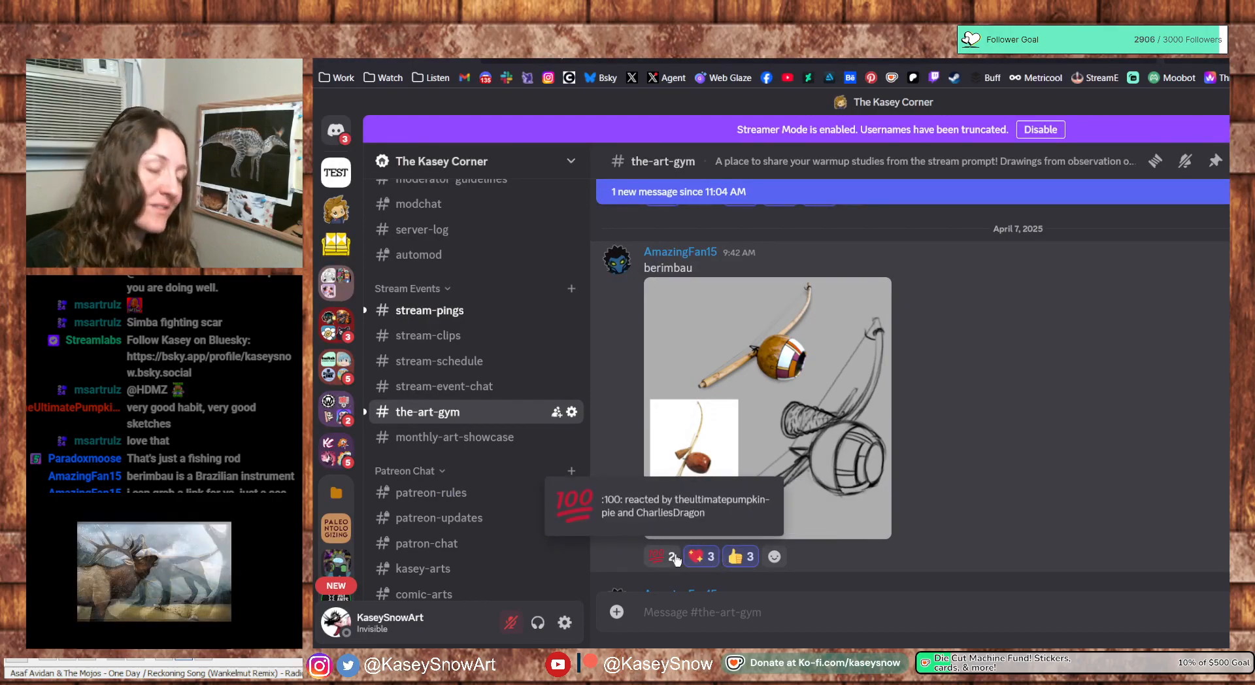
{"action": "left_click", "coordinate": [662, 556]}
{"action": "left_click", "coordinate": [773, 556]}
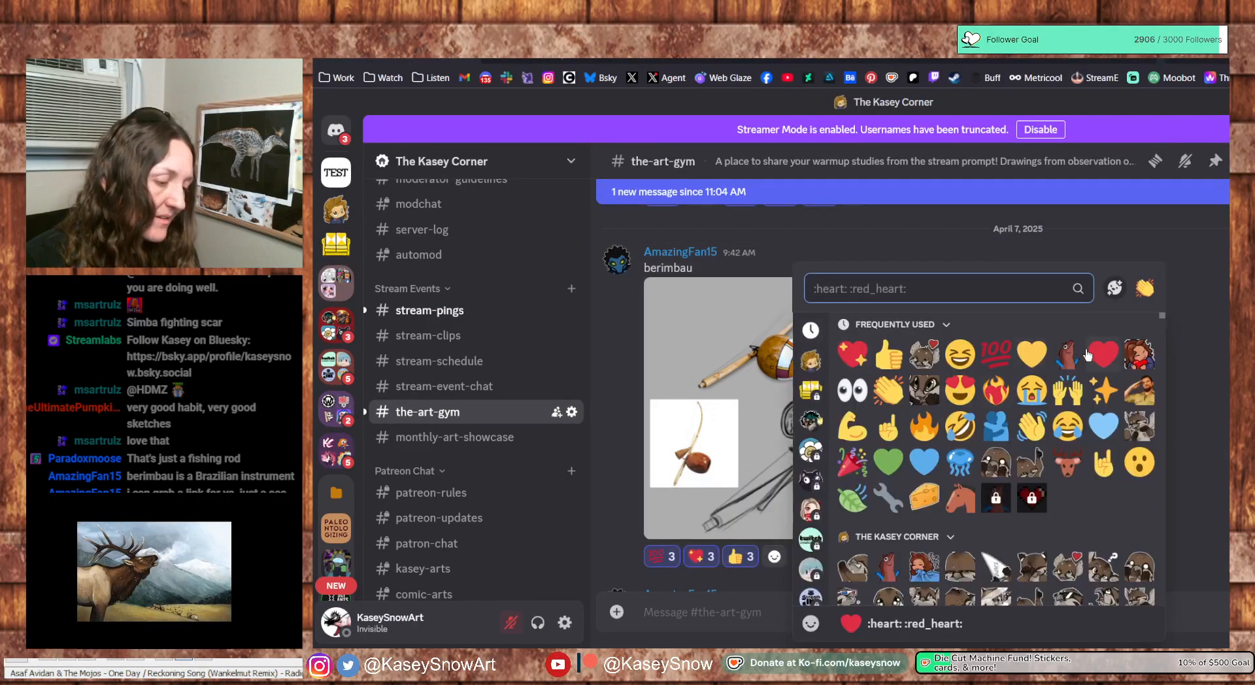
{"action": "left_click", "coordinate": [1079, 360]}
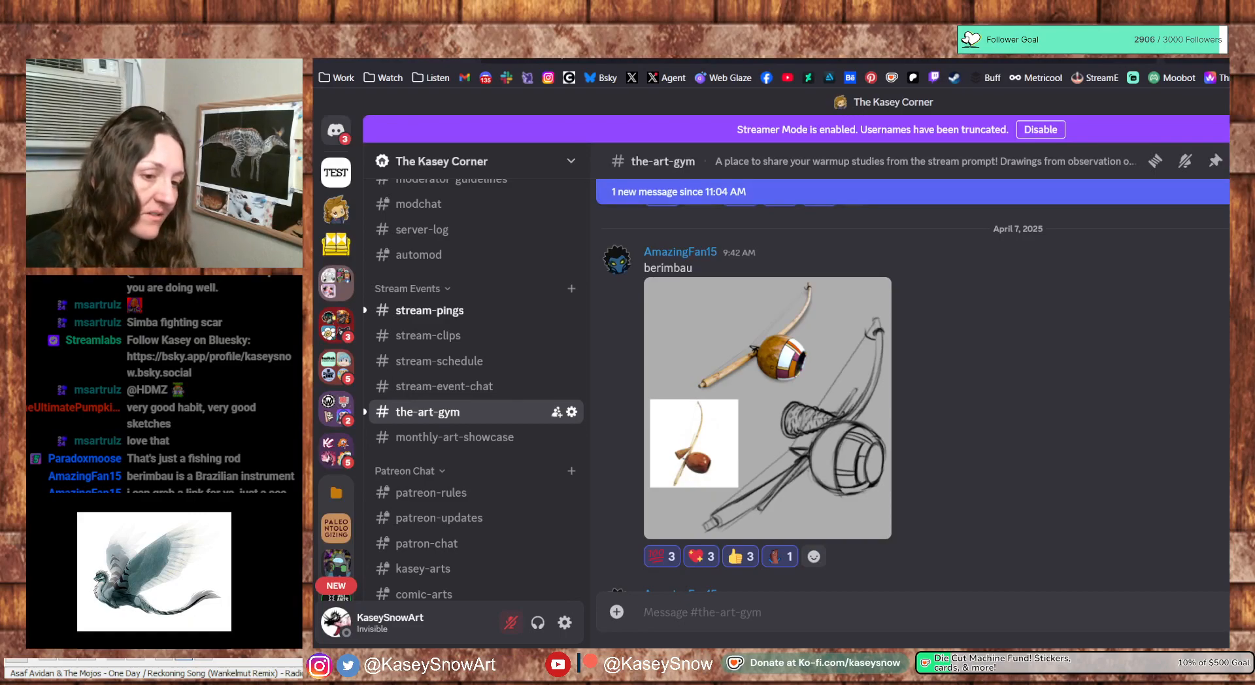
Find the shamisen post and react to it with the sparkling heart and Carnotaur emojis
{"action": "scroll", "coordinate": [1100, 495], "scroll_direction": "down", "scroll_amount": 2}
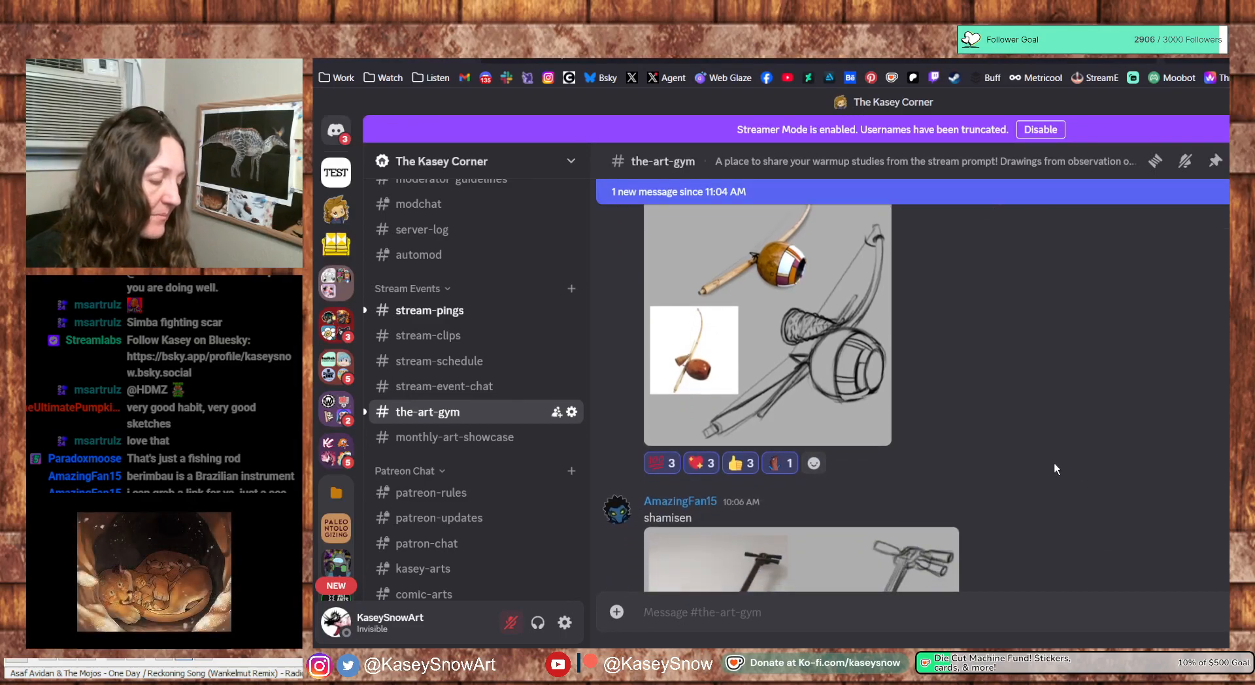
{"action": "scroll", "coordinate": [1053, 463], "scroll_direction": "down", "scroll_amount": 2}
{"action": "scroll", "coordinate": [1053, 463], "scroll_direction": "down", "scroll_amount": 2}
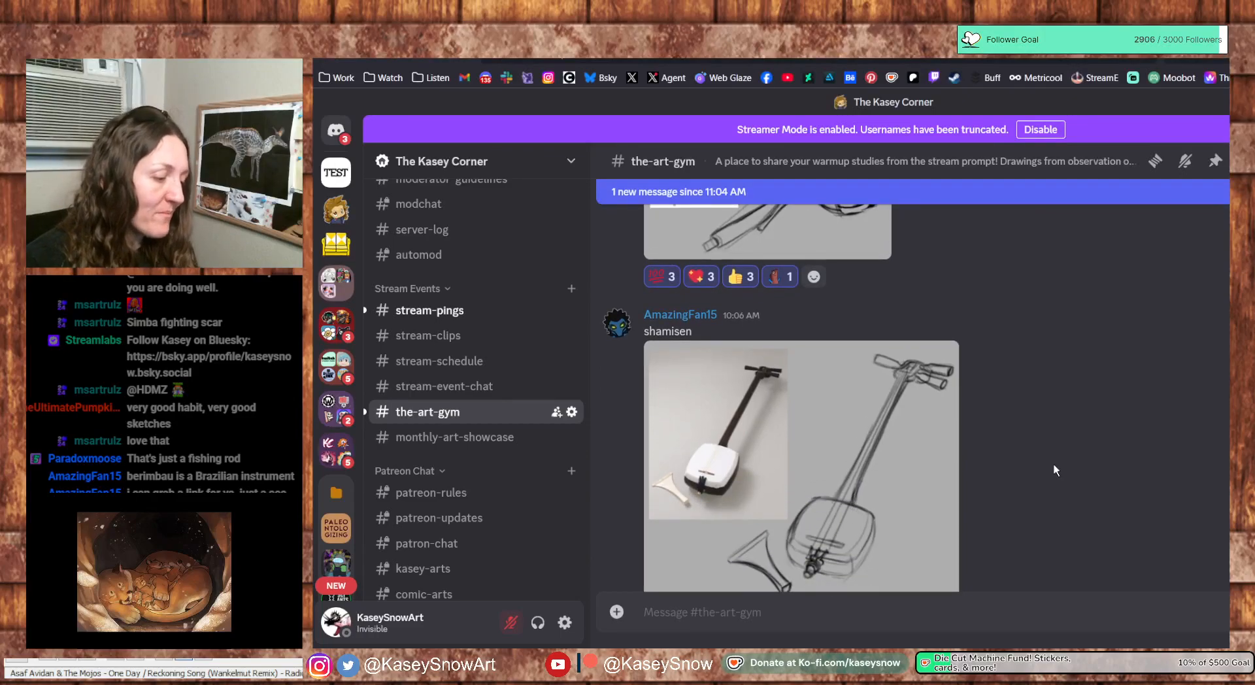
{"action": "scroll", "coordinate": [1053, 463], "scroll_direction": "down", "scroll_amount": 2}
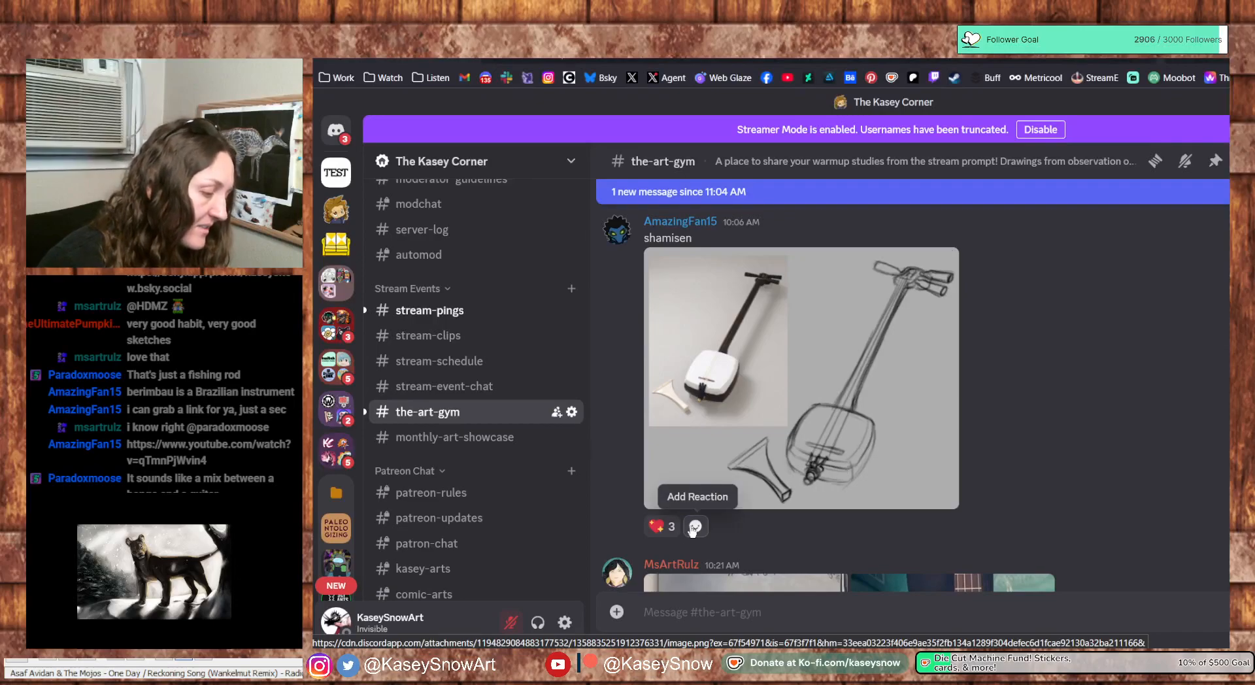
{"action": "left_click", "coordinate": [667, 524]}
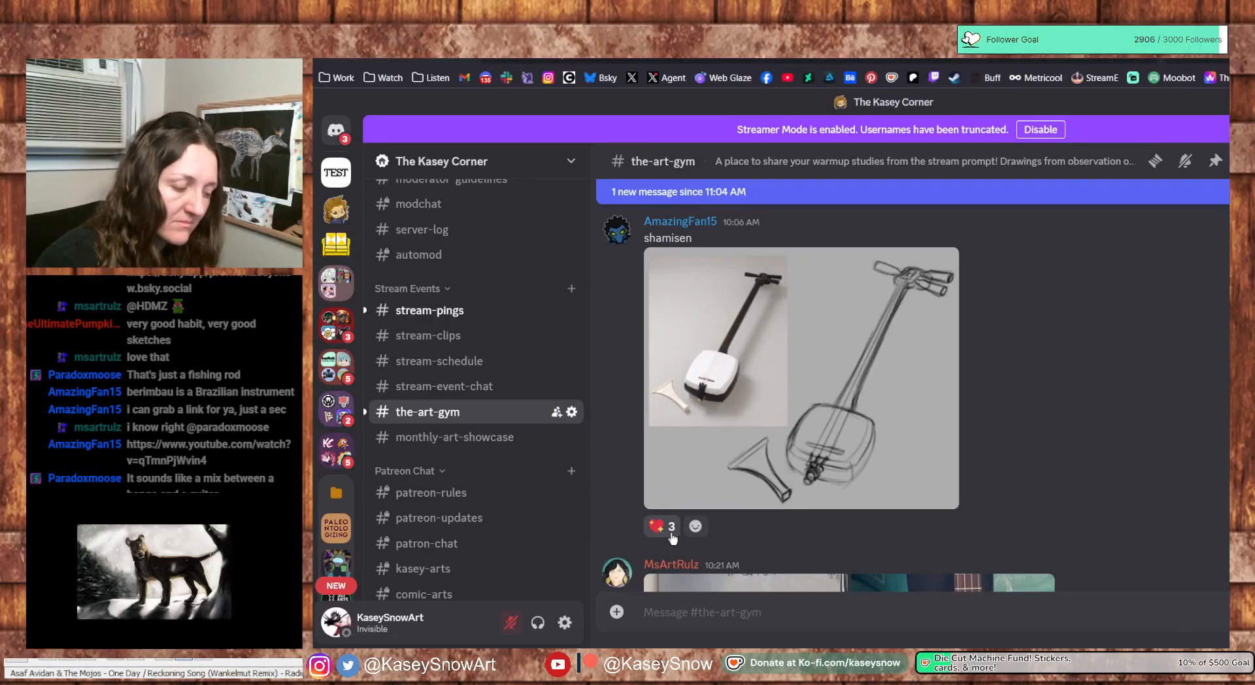
{"action": "left_click", "coordinate": [695, 526]}
{"action": "key", "text": "Escape"}
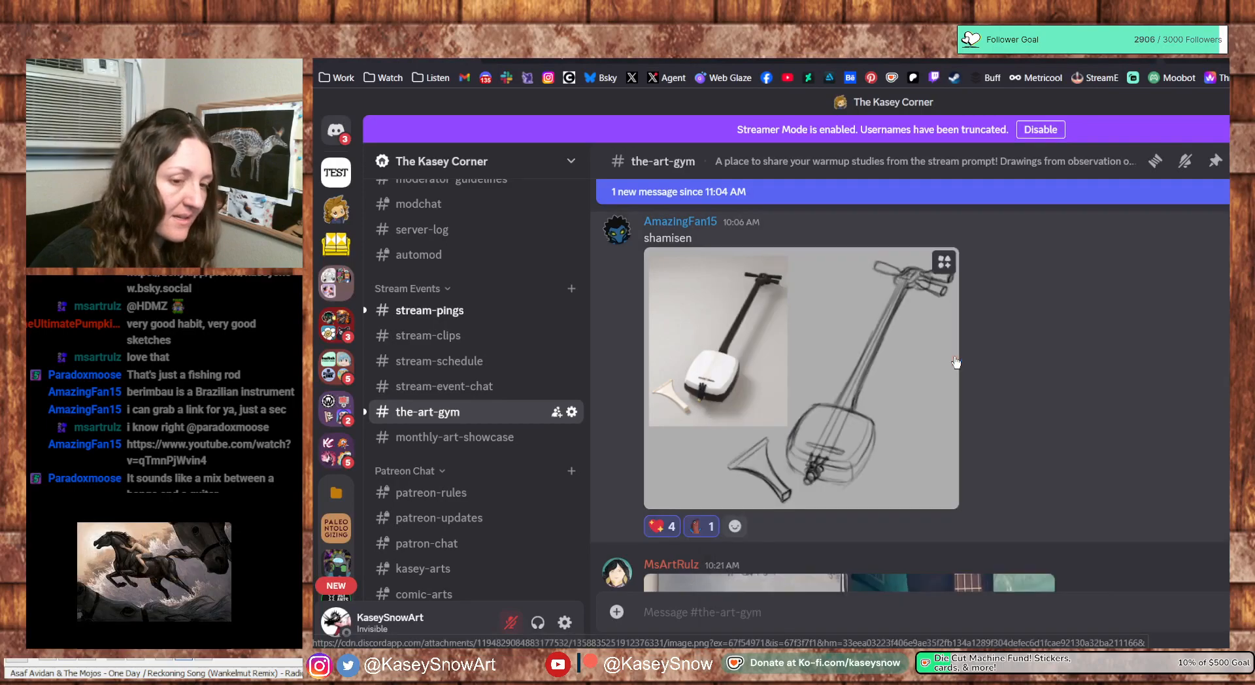
View the shamisen study at full size, then add banjo and musical notes reactions to its post
{"action": "left_click", "coordinate": [850, 416]}
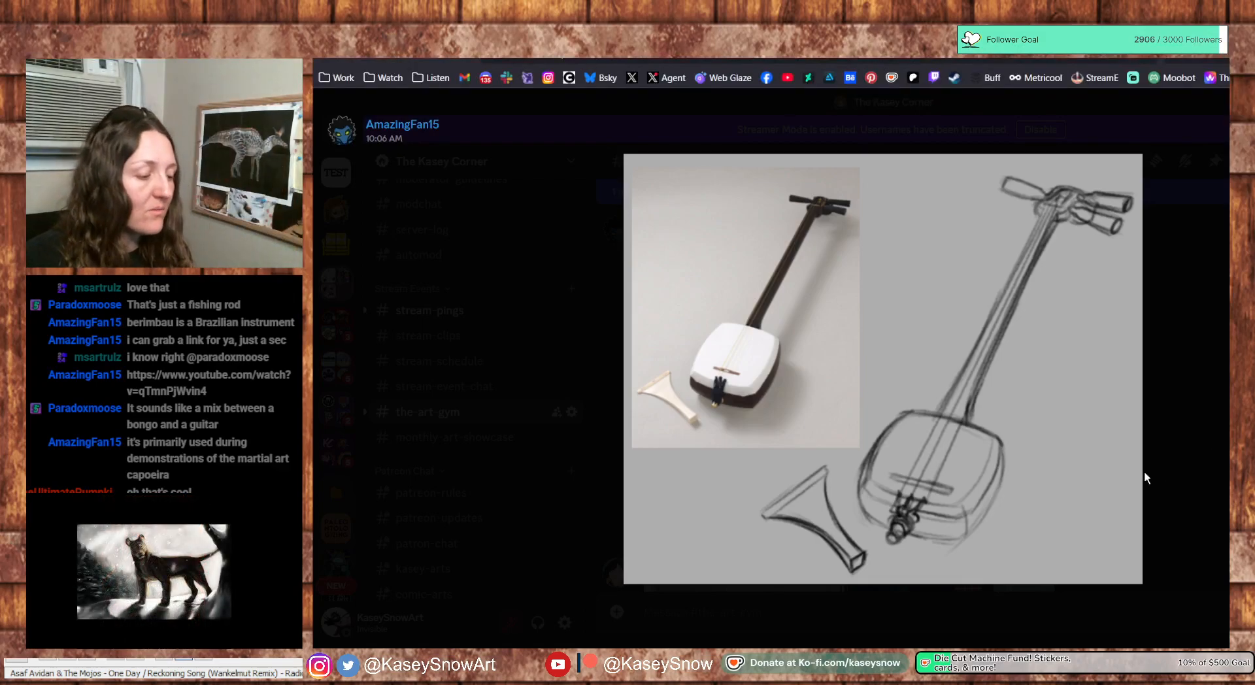
{"action": "left_click", "coordinate": [1206, 425]}
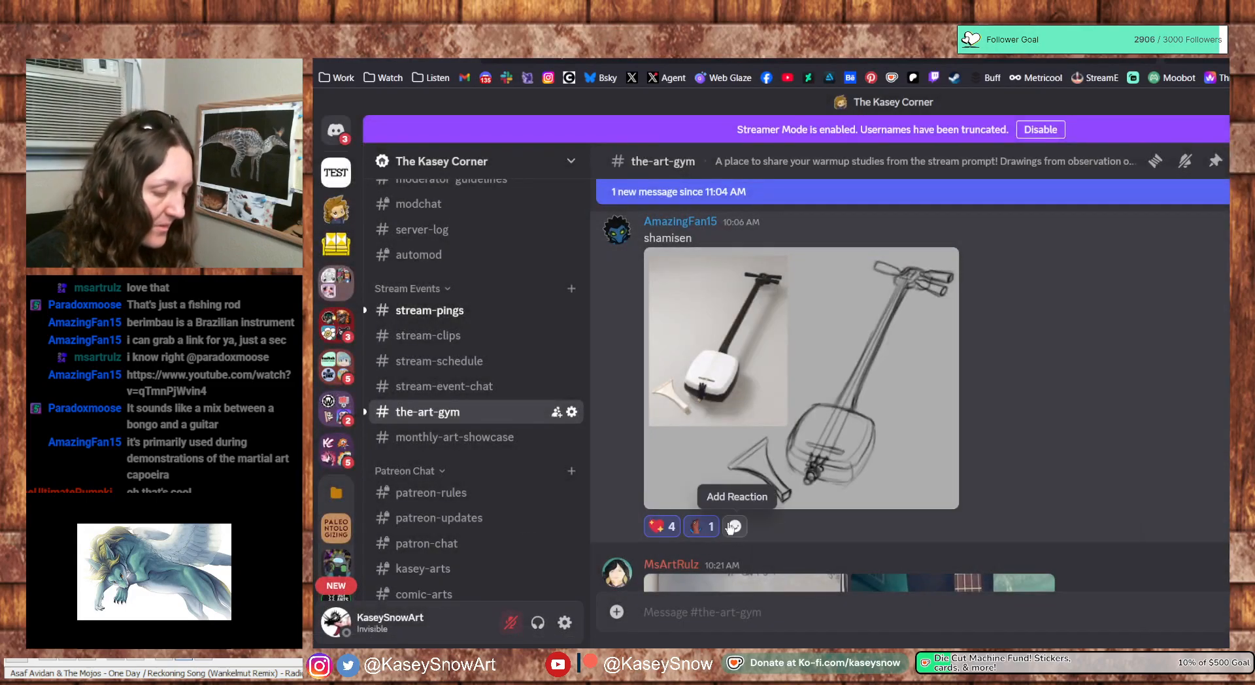
{"action": "left_click", "coordinate": [734, 526]}
{"action": "type", "text": "banjo"}
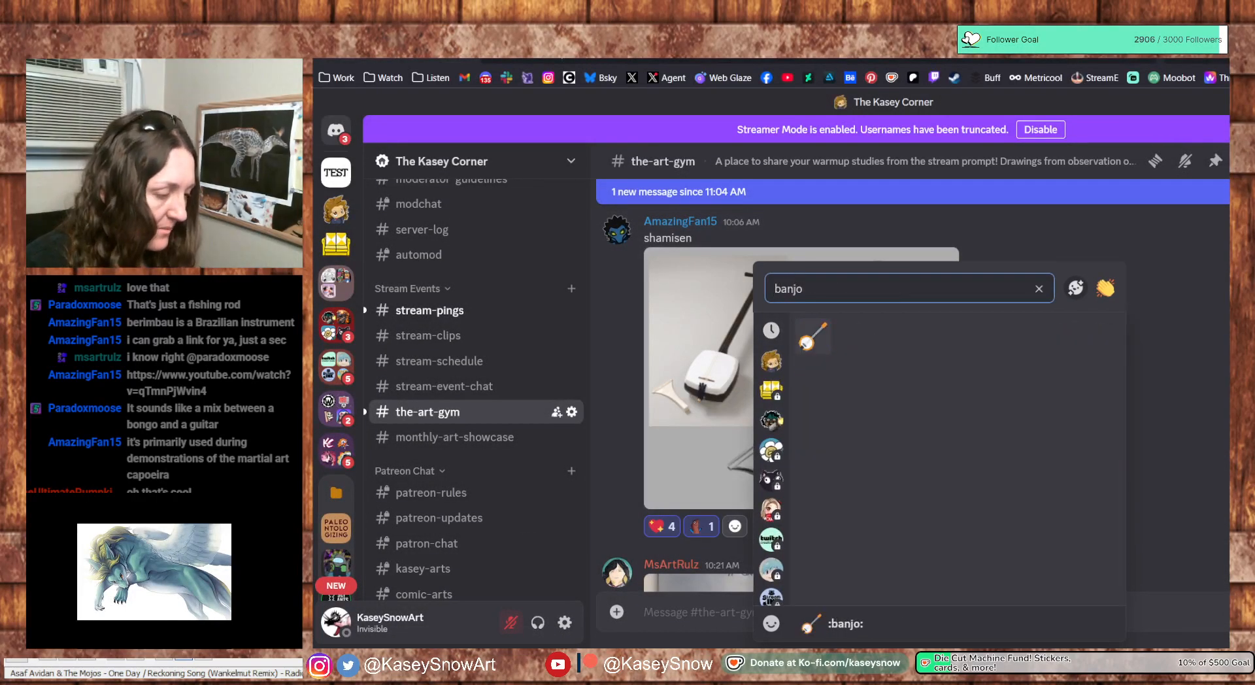
{"action": "key", "text": "Return"}
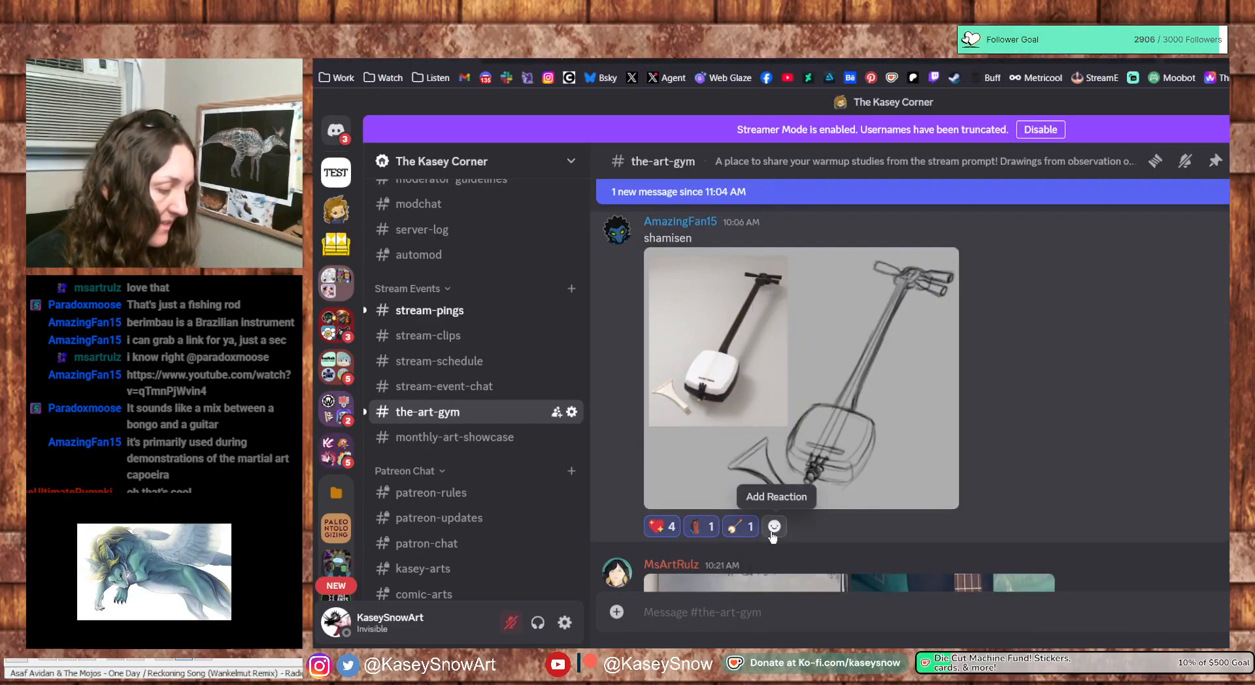
{"action": "left_click", "coordinate": [774, 527]}
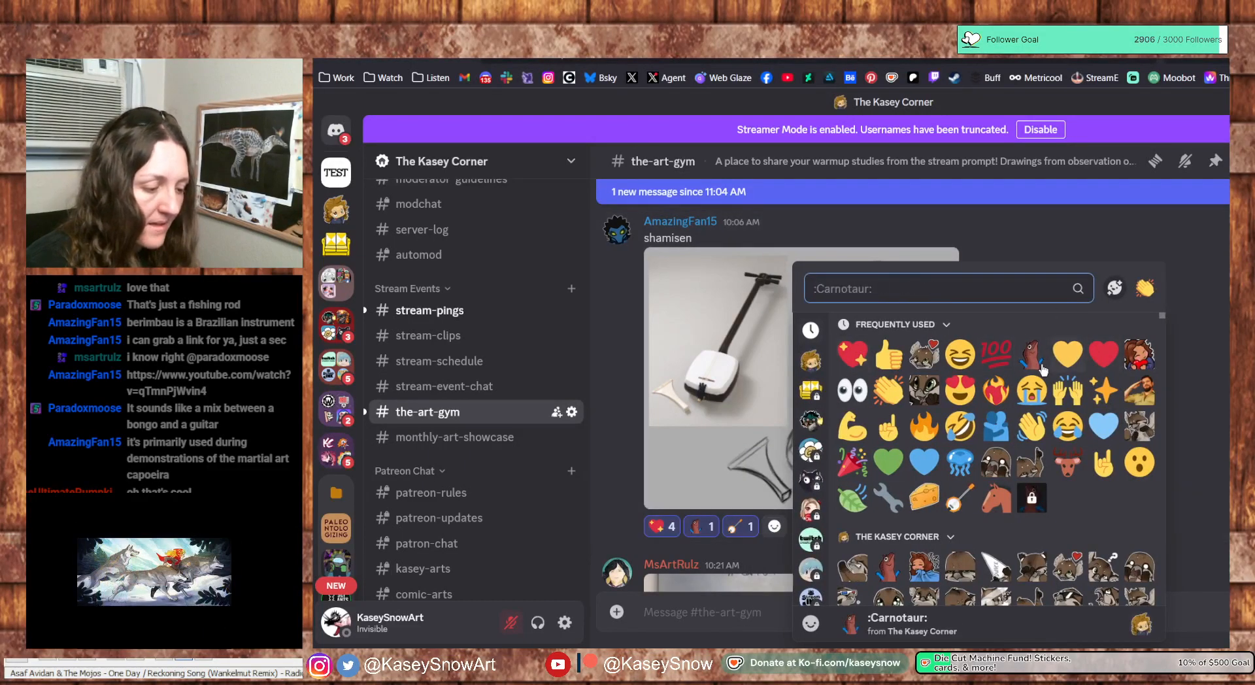
{"action": "left_click", "coordinate": [1038, 363]}
{"action": "left_click", "coordinate": [774, 526]}
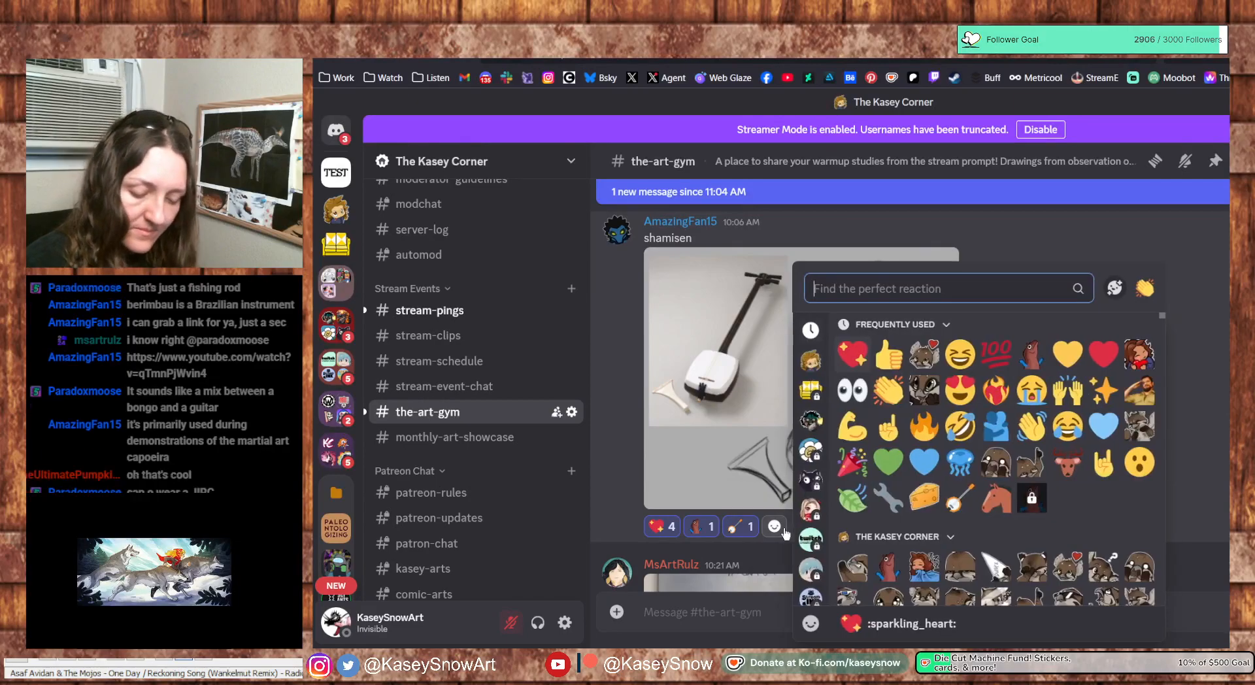
{"action": "type", "text": "note"}
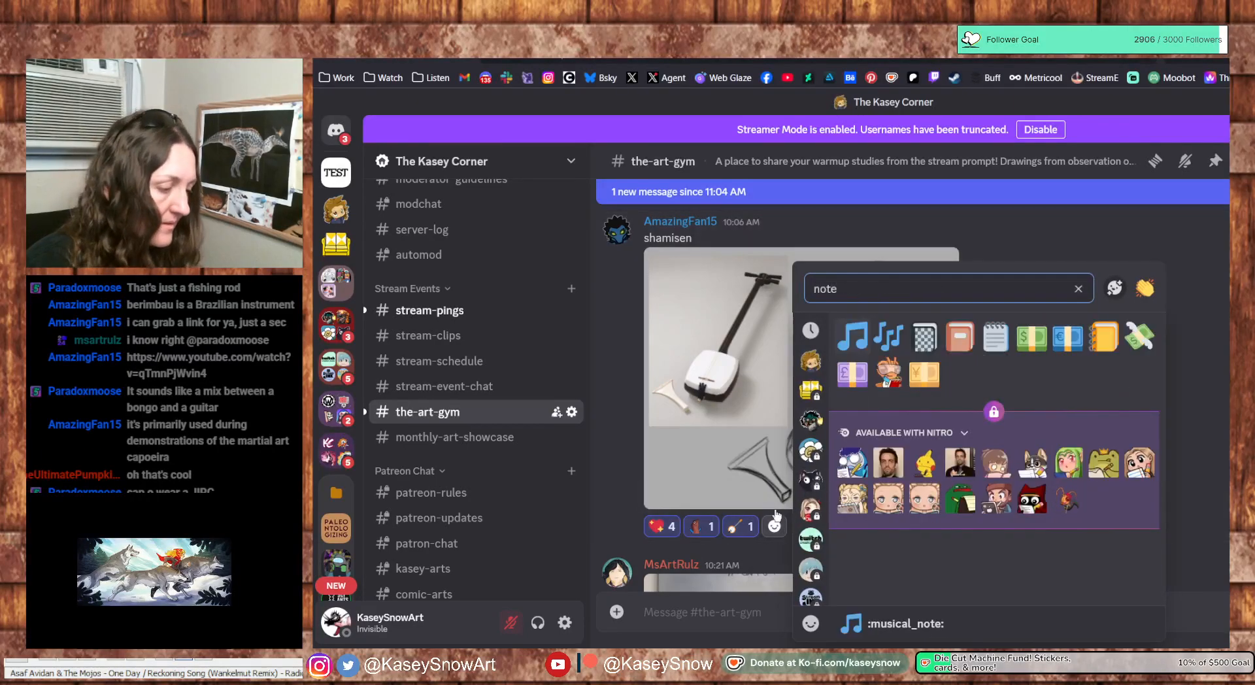
{"action": "left_click", "coordinate": [888, 336]}
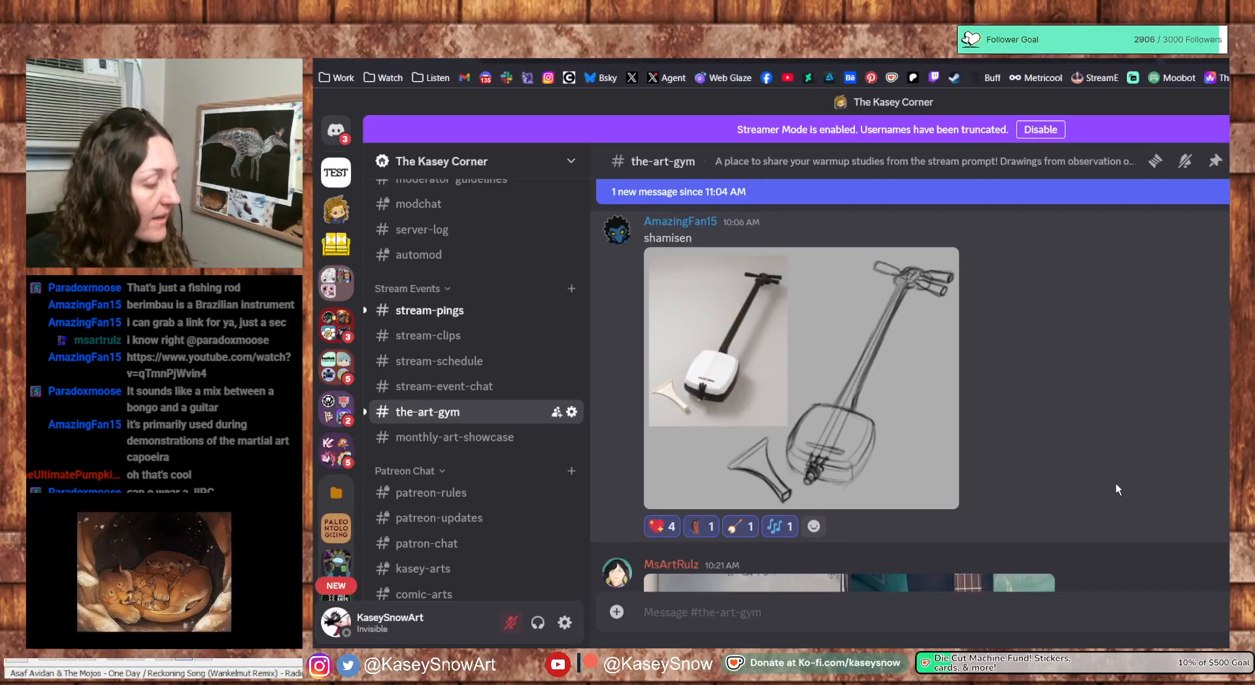
Compare the "#Team UKE" ukulele drawing with its reference photo at full size, switching between the two images
{"action": "scroll", "coordinate": [1118, 461], "scroll_direction": "down", "scroll_amount": 3}
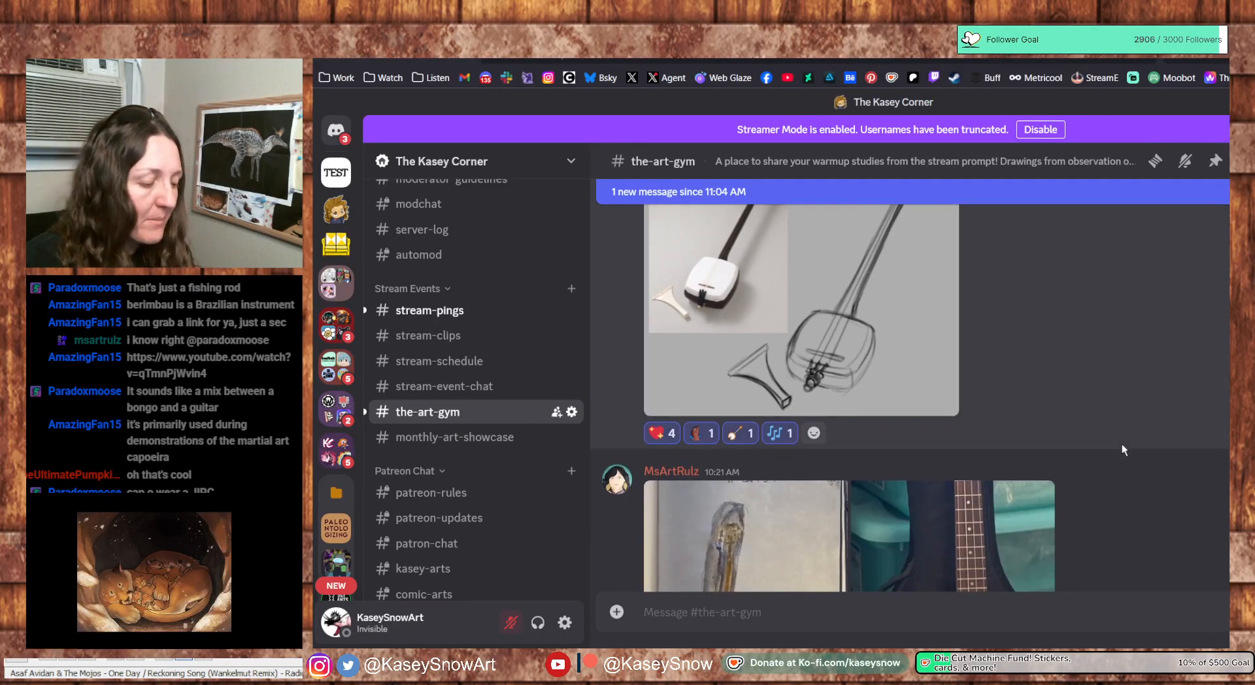
{"action": "scroll", "coordinate": [1163, 414], "scroll_direction": "down", "scroll_amount": 2}
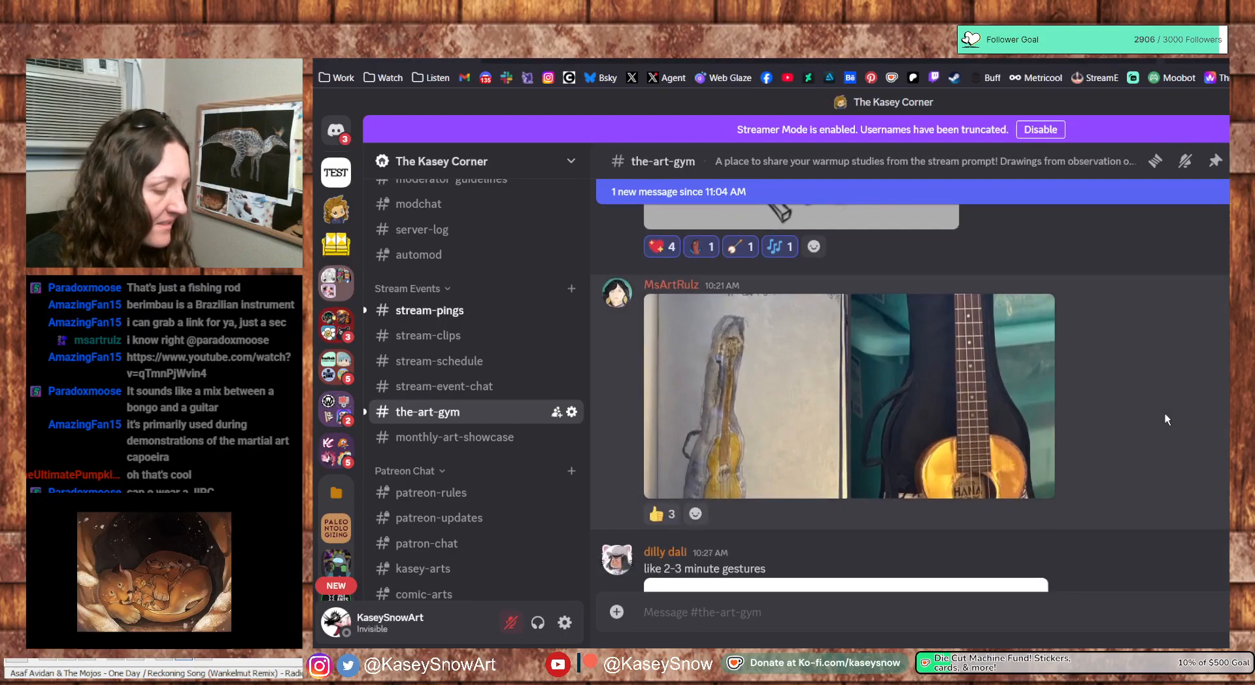
{"action": "left_click", "coordinate": [879, 461]}
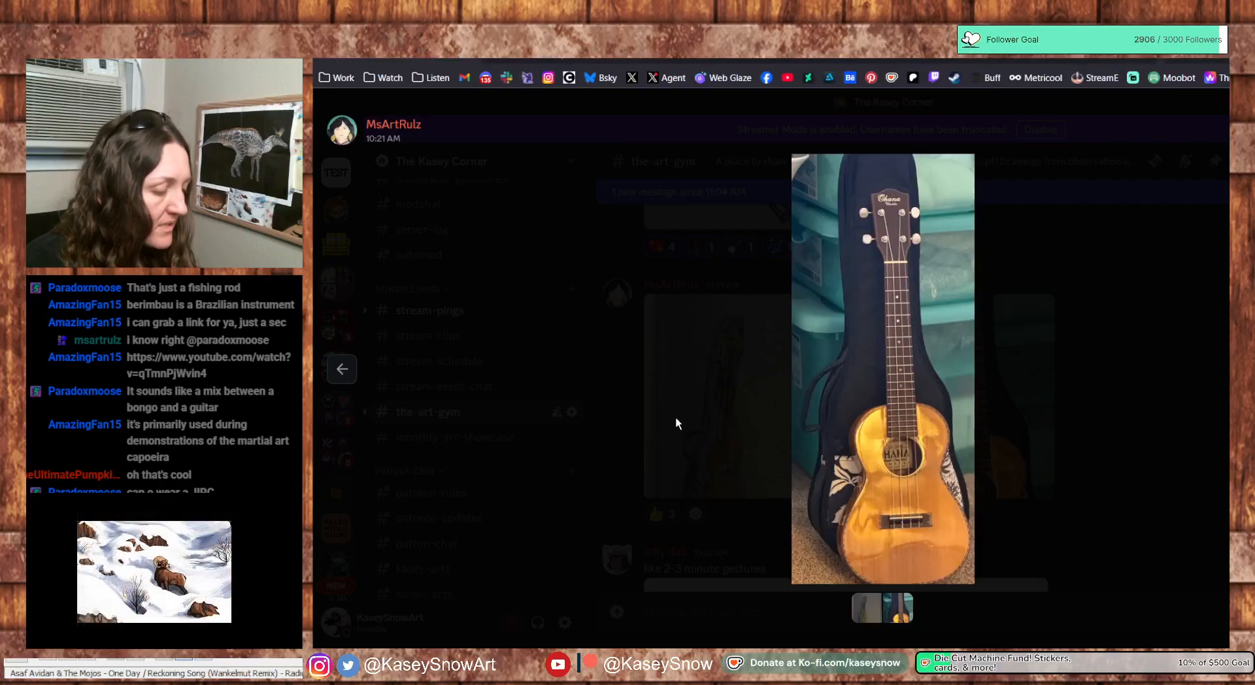
{"action": "left_click", "coordinate": [675, 415]}
{"action": "left_click", "coordinate": [699, 410]}
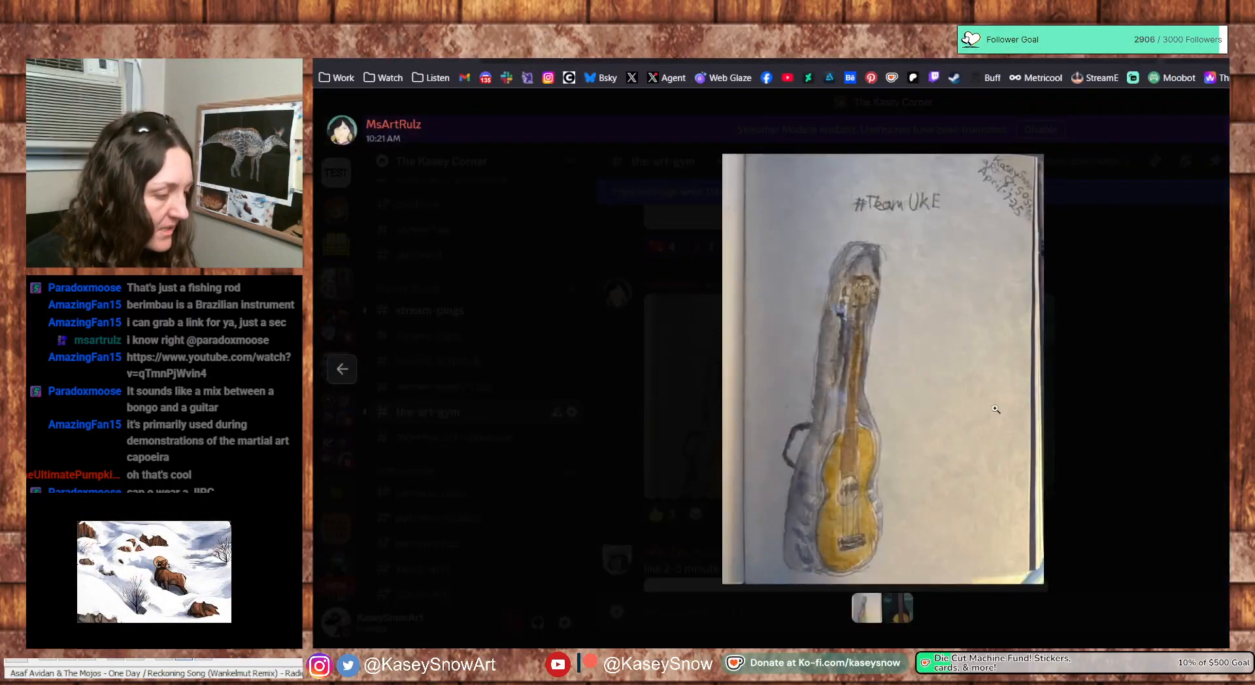
{"action": "key", "text": "Right"}
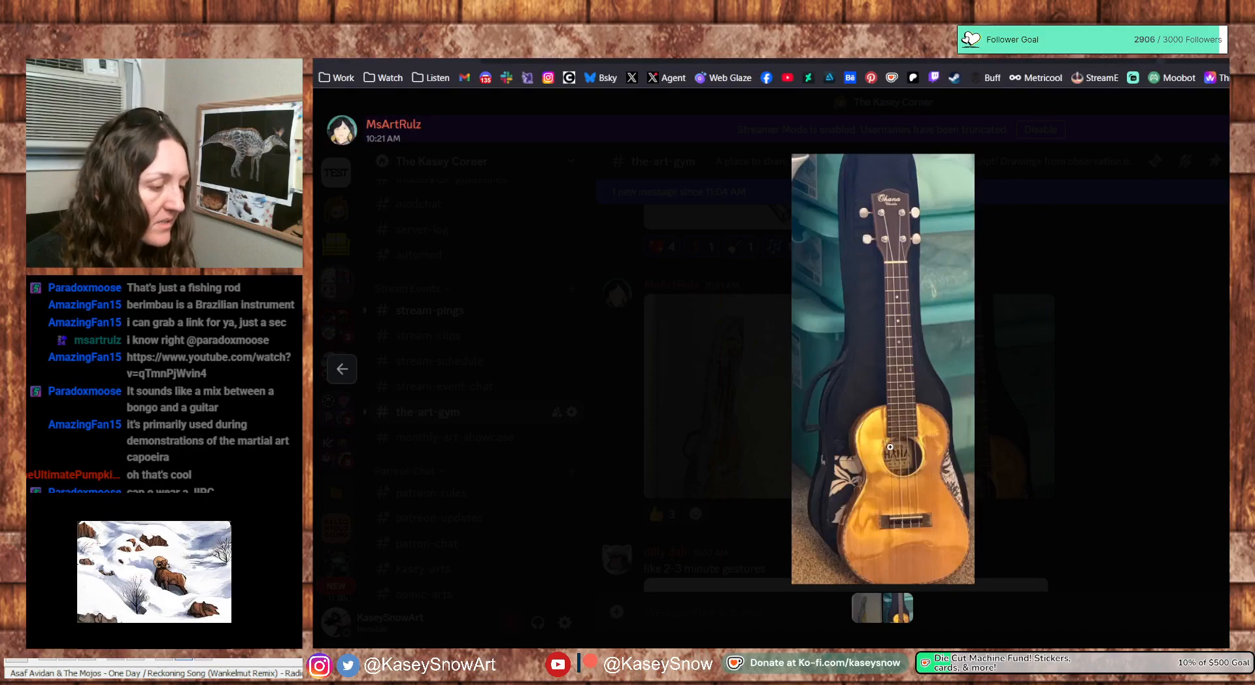
{"action": "left_click", "coordinate": [341, 369]}
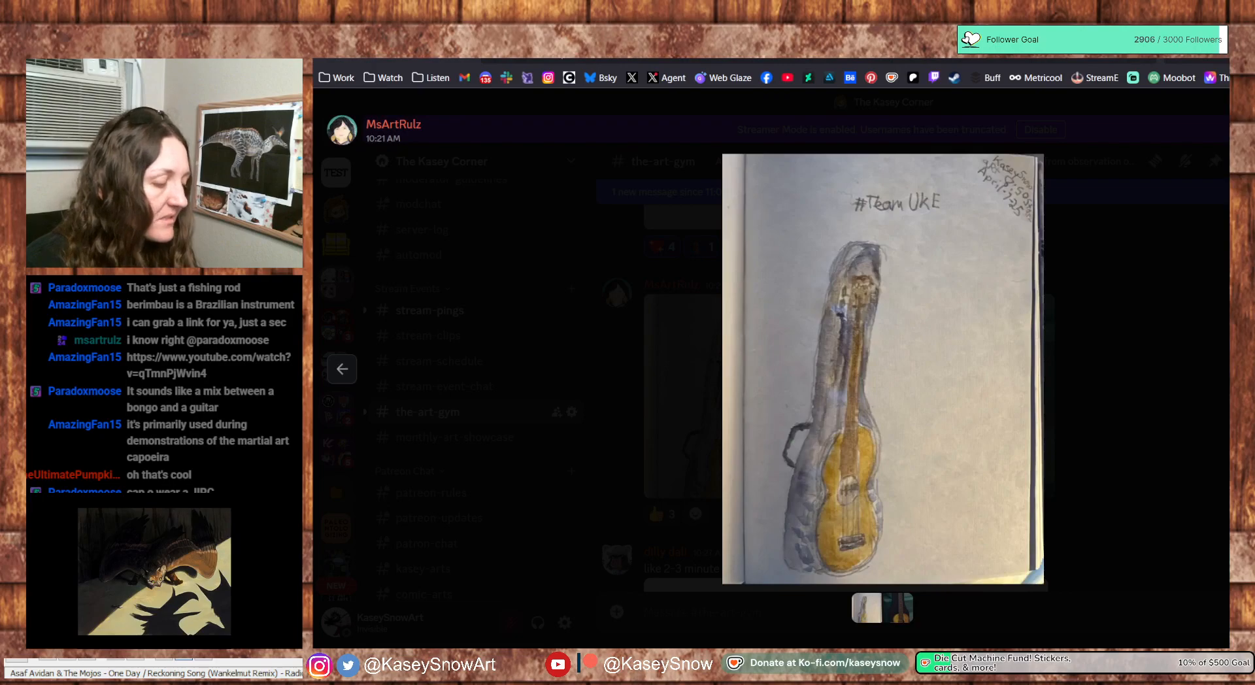
{"action": "key", "text": "Right"}
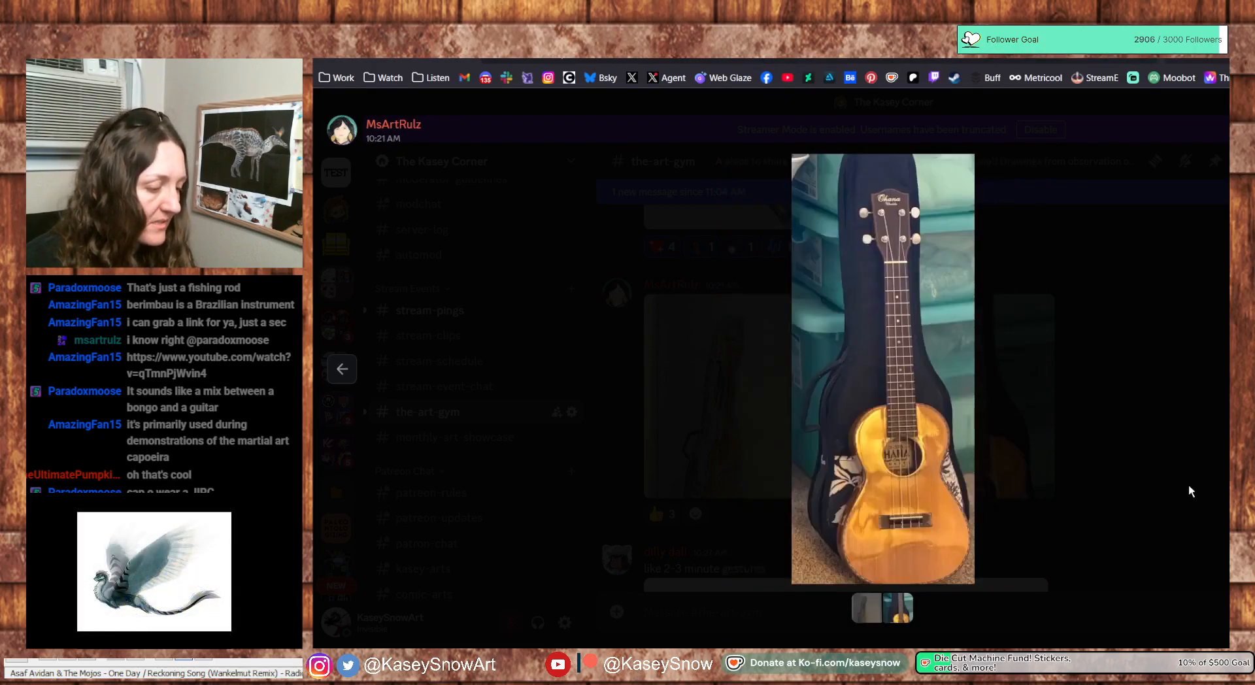
{"action": "left_click", "coordinate": [341, 368]}
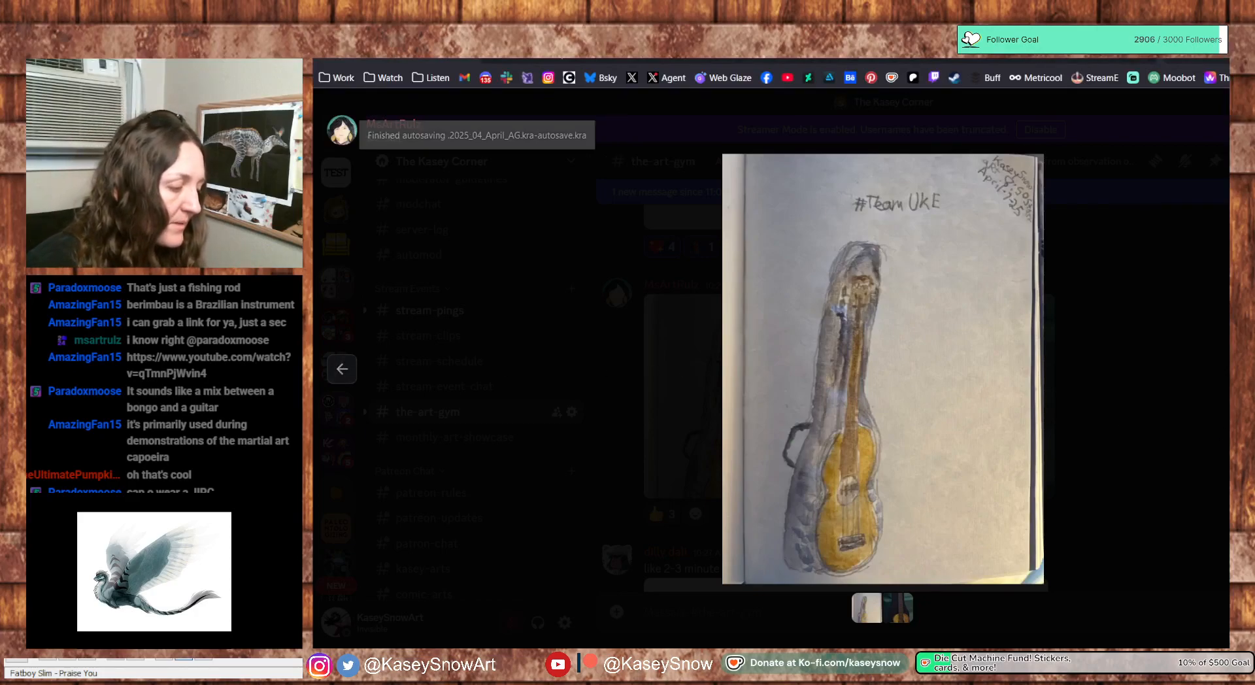
Close the enlarged drawing, give the ukulele post a thumbs-up and open the reaction picker for it
{"action": "left_click", "coordinate": [1191, 430]}
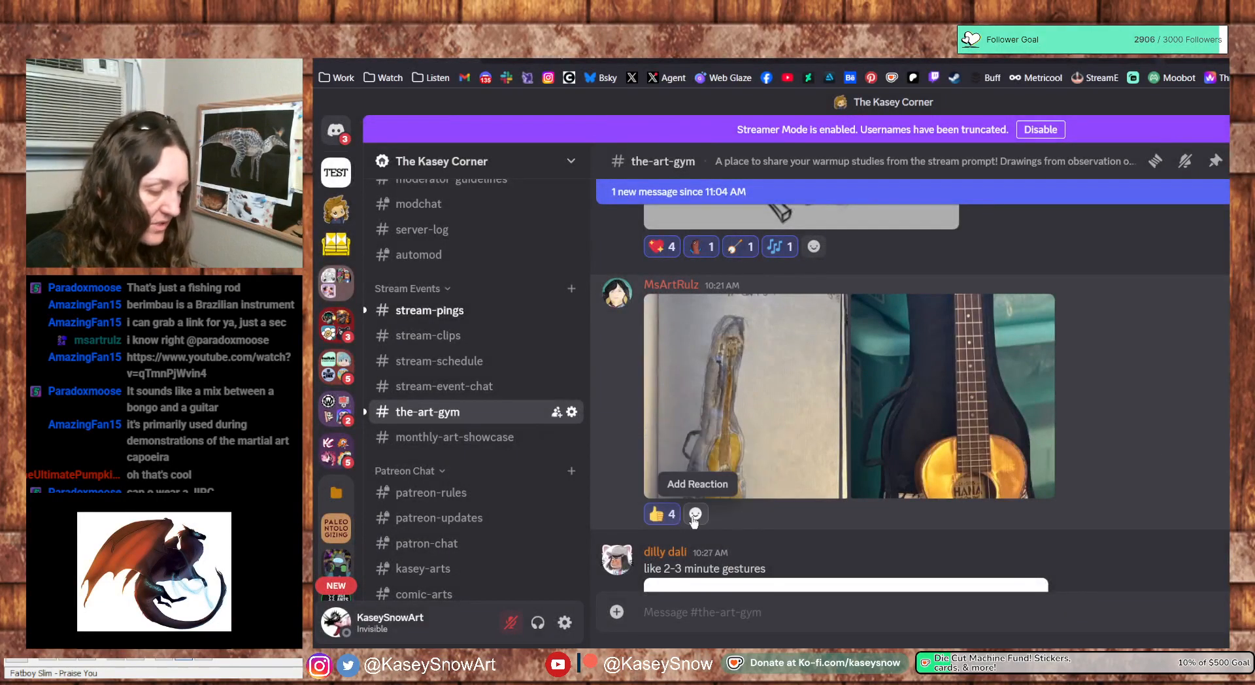
{"action": "left_click", "coordinate": [695, 515]}
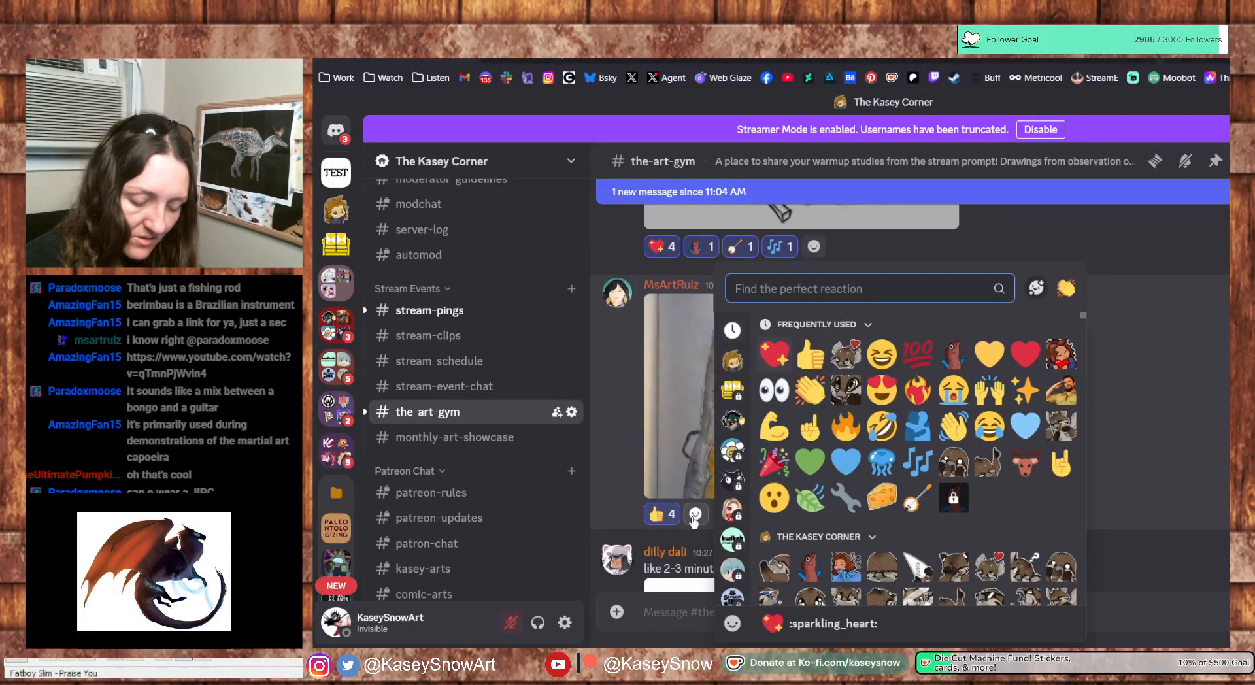
{"action": "type", "text": "guit"}
{"action": "key", "text": "BackSpace"}
{"action": "key", "text": "BackSpace"}
{"action": "key", "text": "BackSpace"}
{"action": "key", "text": "BackSpace"}
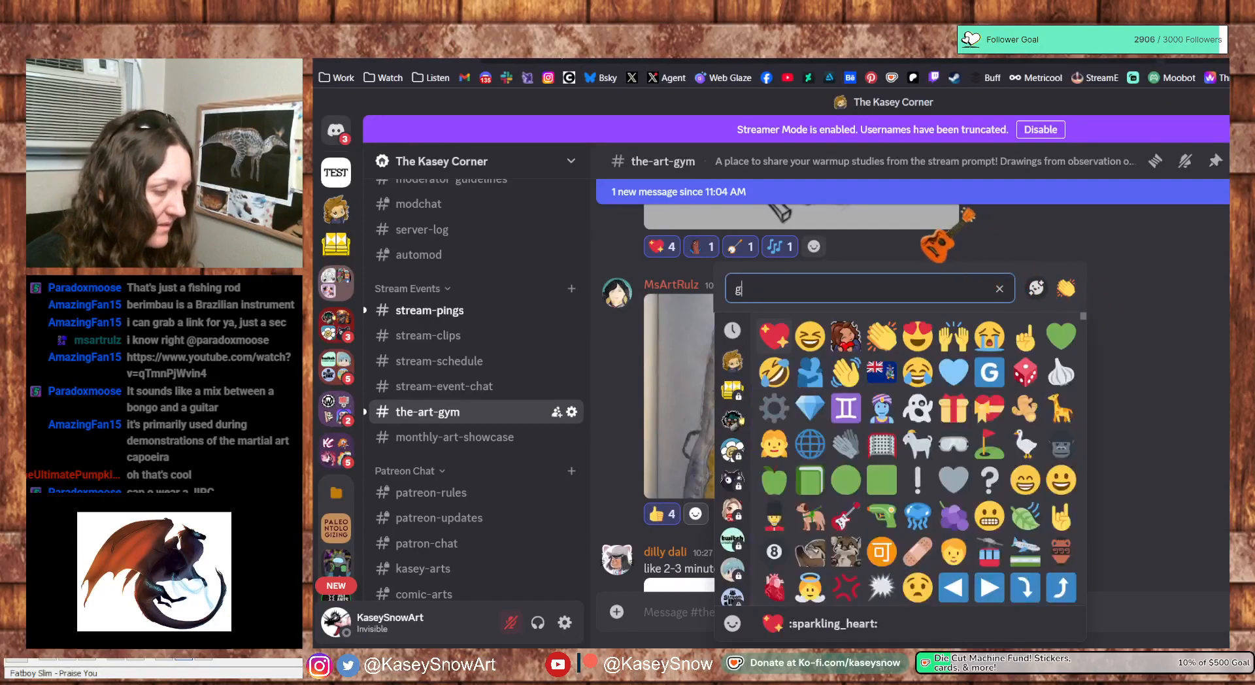
{"action": "type", "text": "auc"}
{"action": "key", "text": "BackSpace"}
{"action": "key", "text": "BackSpace"}
{"action": "type", "text": "cou"}
{"action": "key", "text": "BackSpace"}
{"action": "key", "text": "BackSpace"}
{"action": "key", "text": "BackSpace"}
{"action": "key", "text": "BackSpace"}
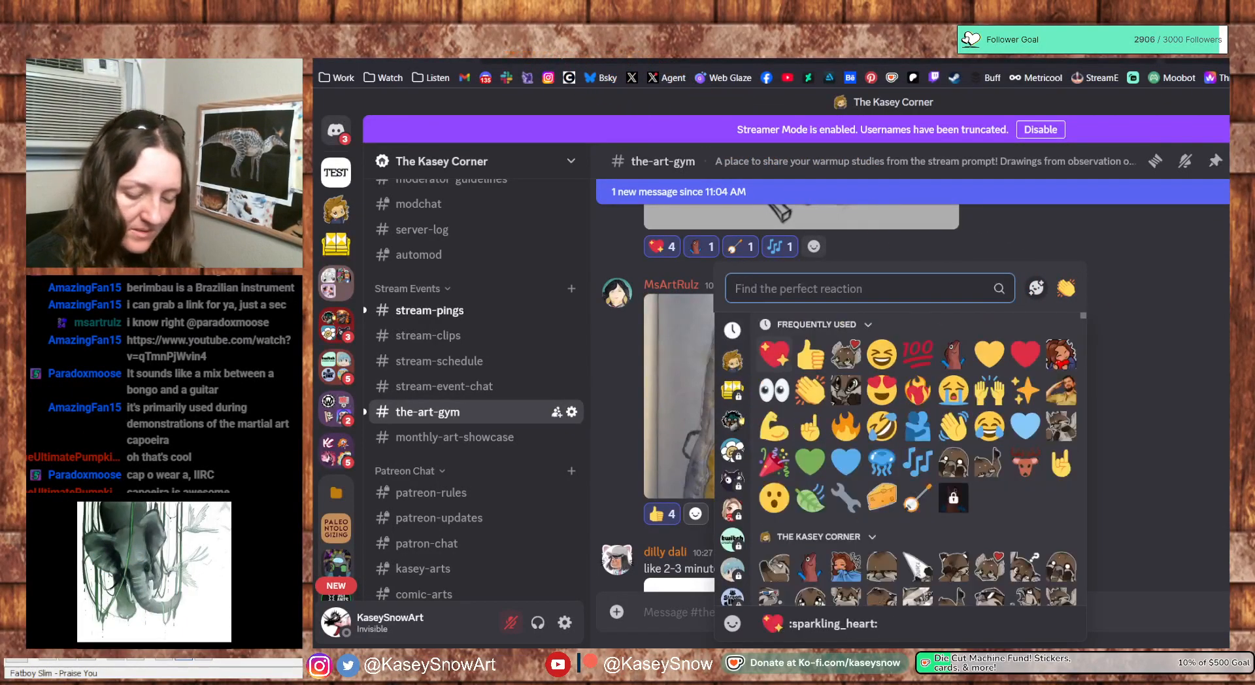
Add violin, raccoon, hug and Carnotaur reactions to the ukulele post
{"action": "type", "text": "viol"}
{"action": "key", "text": "Return"}
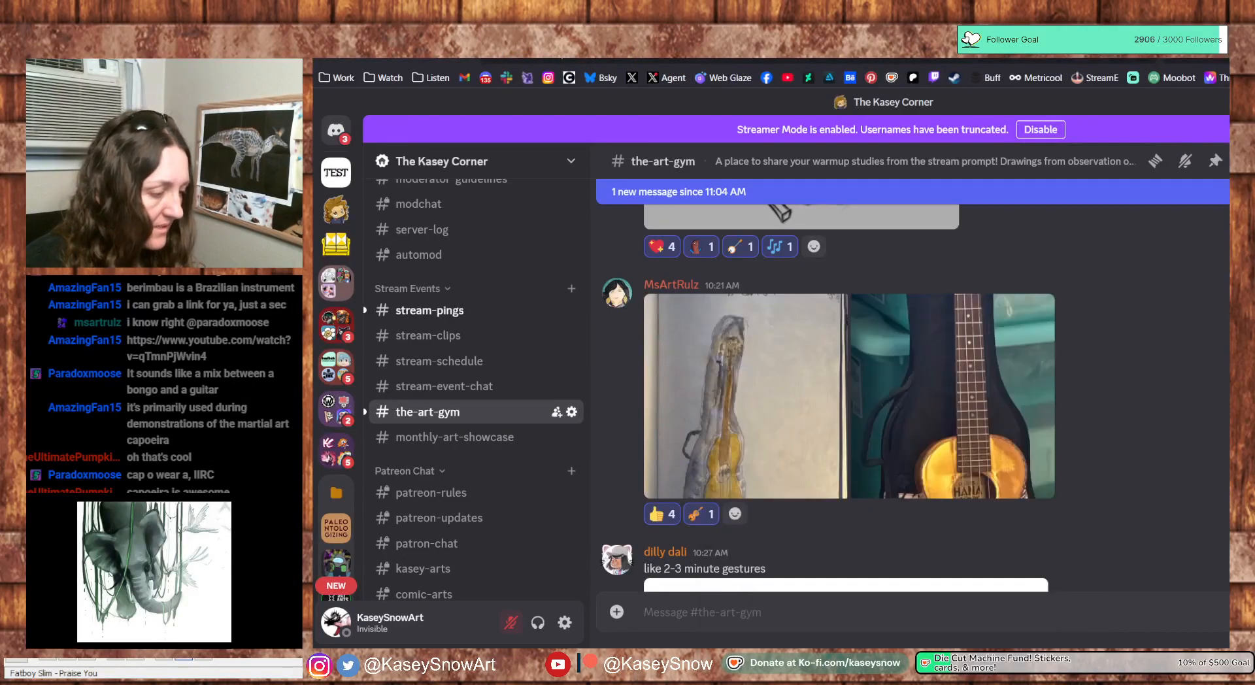
{"action": "left_click", "coordinate": [735, 515]}
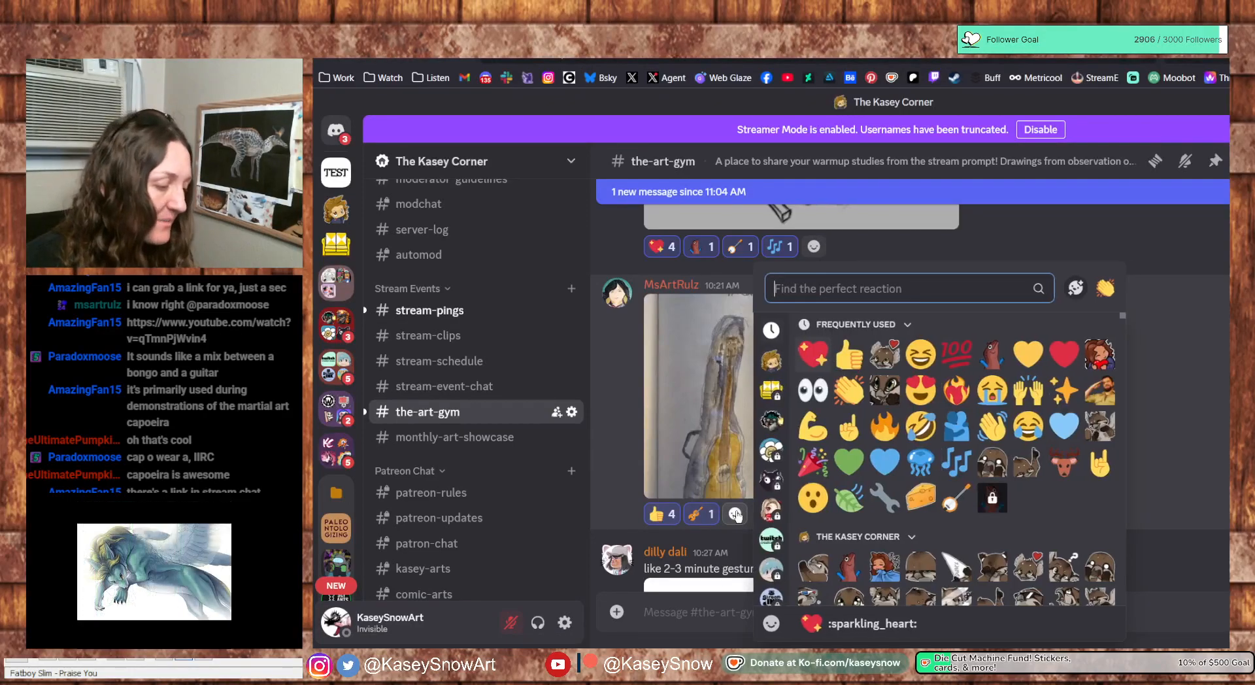
{"action": "left_click", "coordinate": [883, 395]}
{"action": "left_click", "coordinate": [773, 513]}
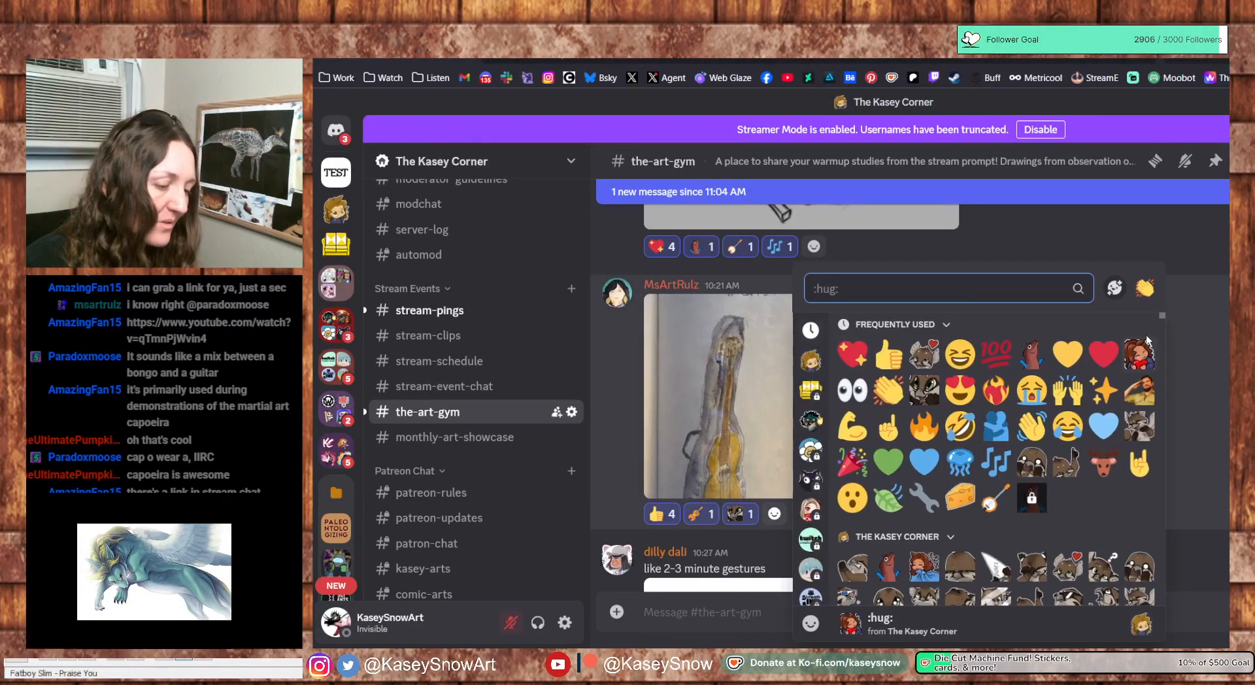
{"action": "left_click", "coordinate": [1138, 355]}
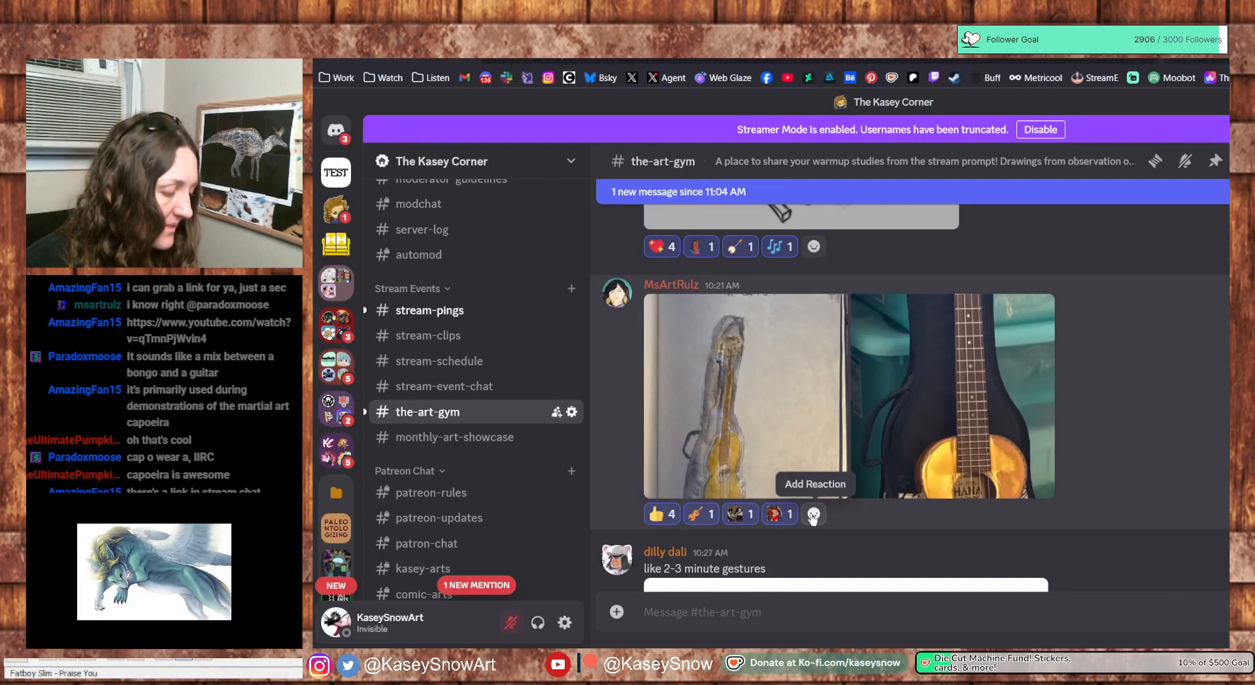
{"action": "left_click", "coordinate": [813, 515]}
{"action": "left_click", "coordinate": [1072, 356]}
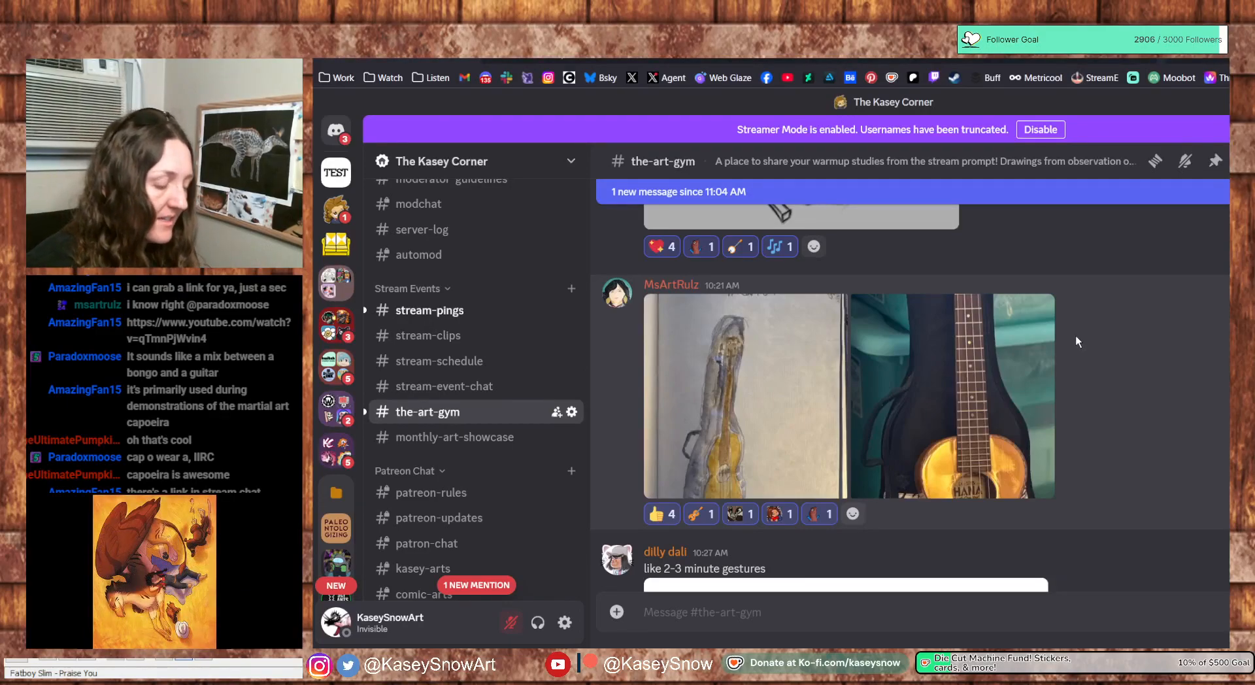
Find the "like 2-3 minute gestures" post and react to it with thumbs-up, trumpet and drum emojis
{"action": "scroll", "coordinate": [960, 483], "scroll_direction": "down", "scroll_amount": 3}
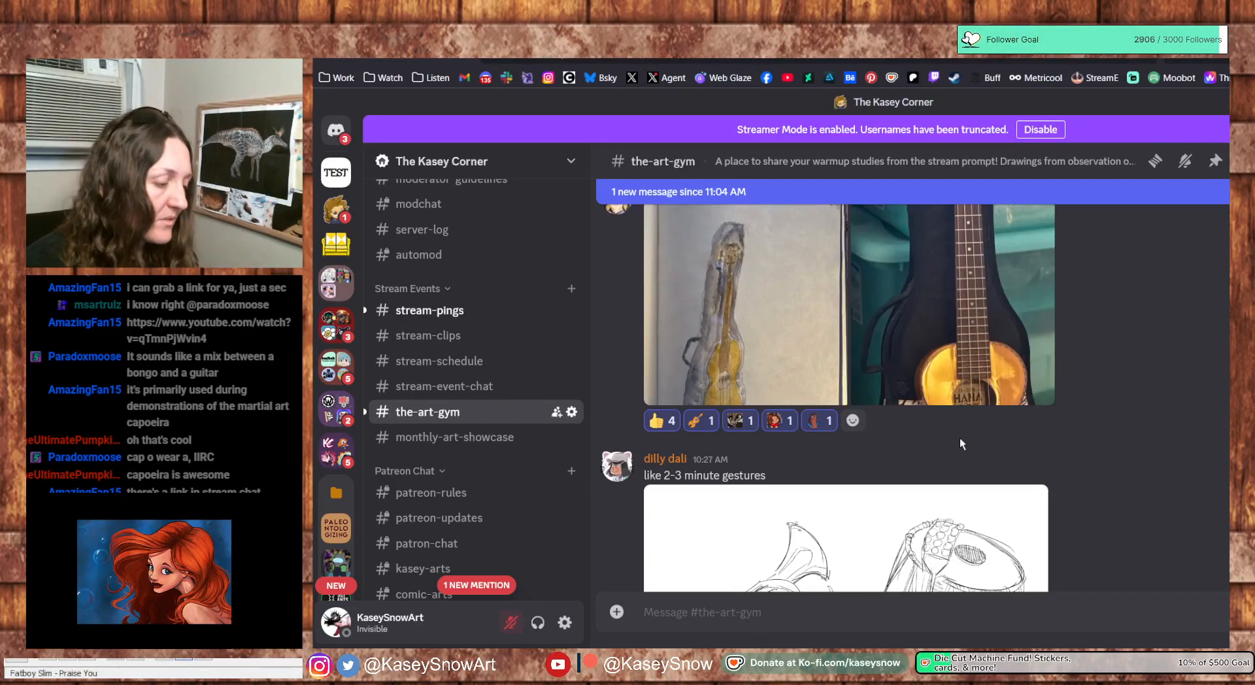
{"action": "scroll", "coordinate": [960, 443], "scroll_direction": "down", "scroll_amount": 3}
{"action": "scroll", "coordinate": [1073, 434], "scroll_direction": "down", "scroll_amount": 3}
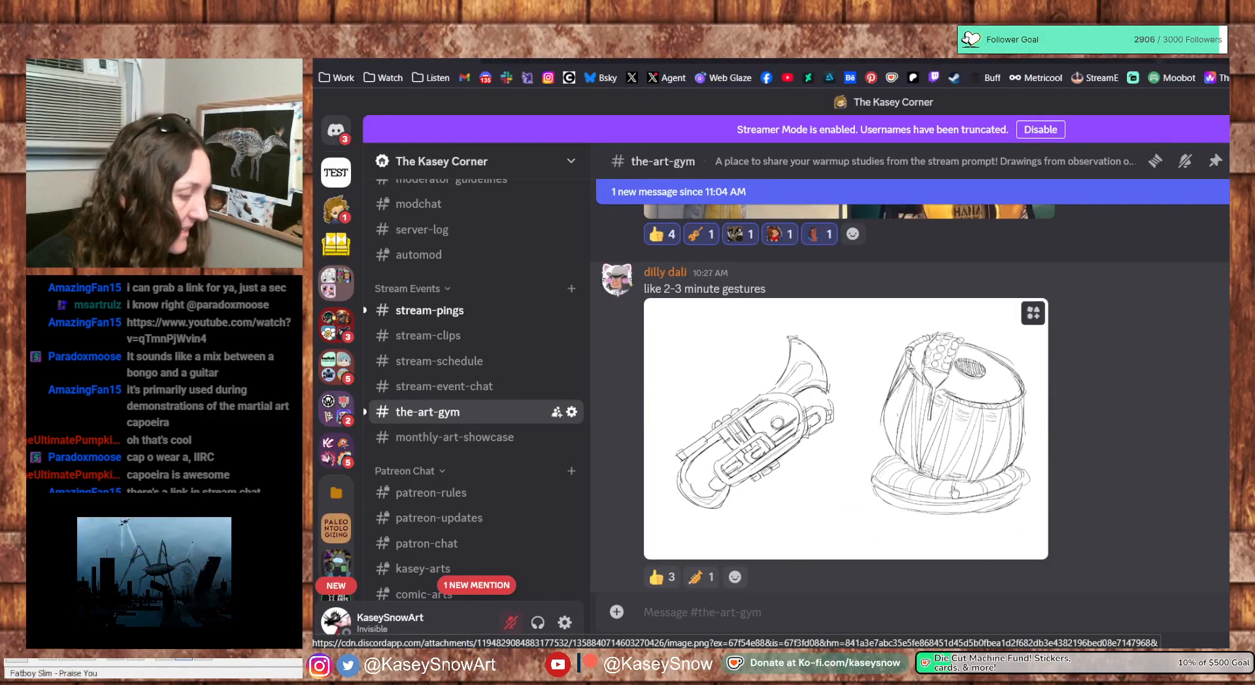
{"action": "left_click", "coordinate": [698, 580]}
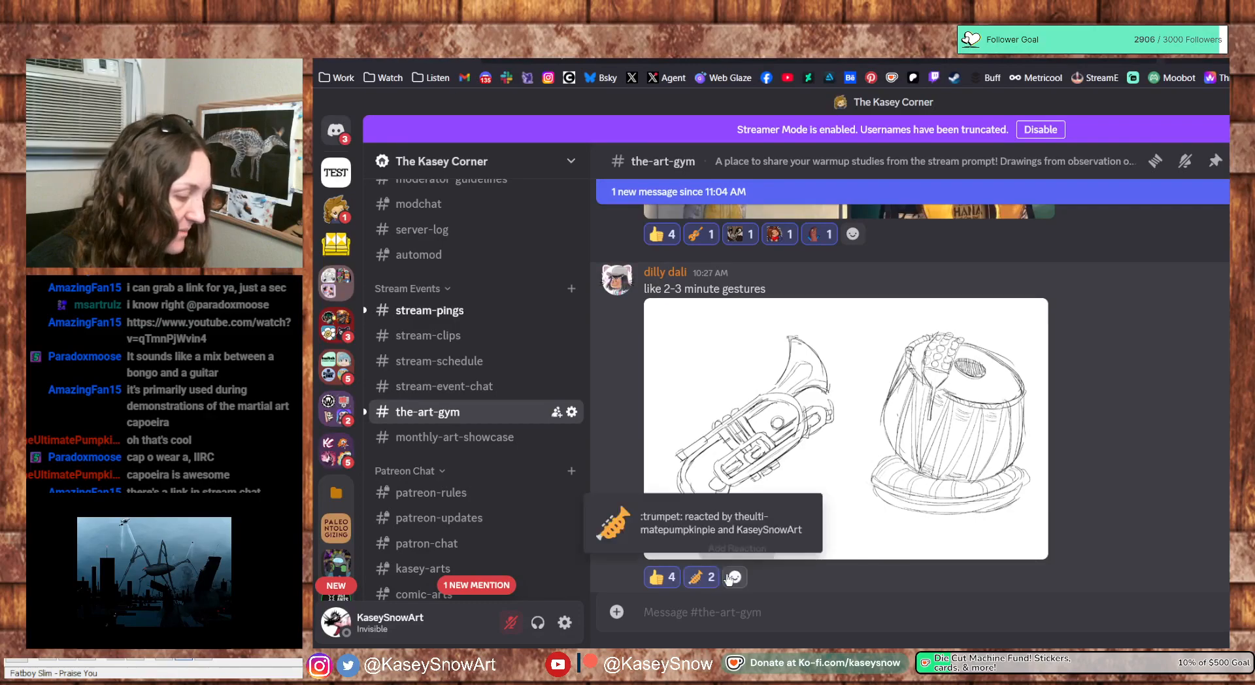
{"action": "left_click", "coordinate": [734, 577]}
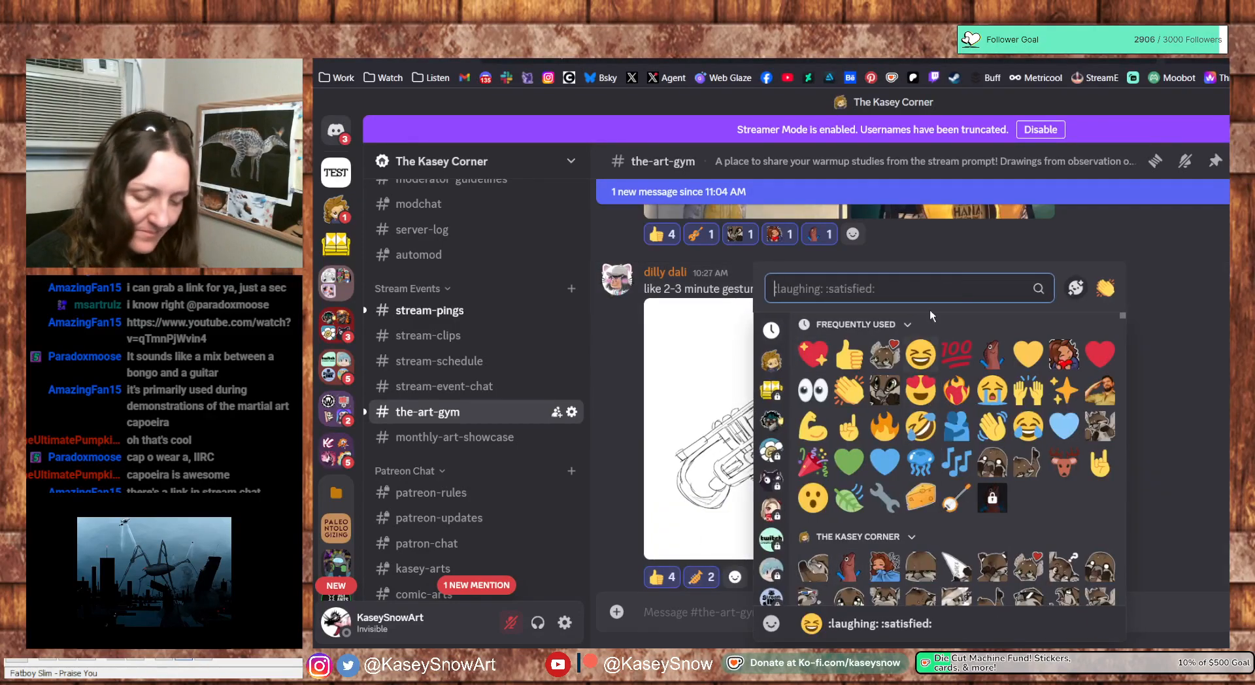
{"action": "type", "text": "drum"}
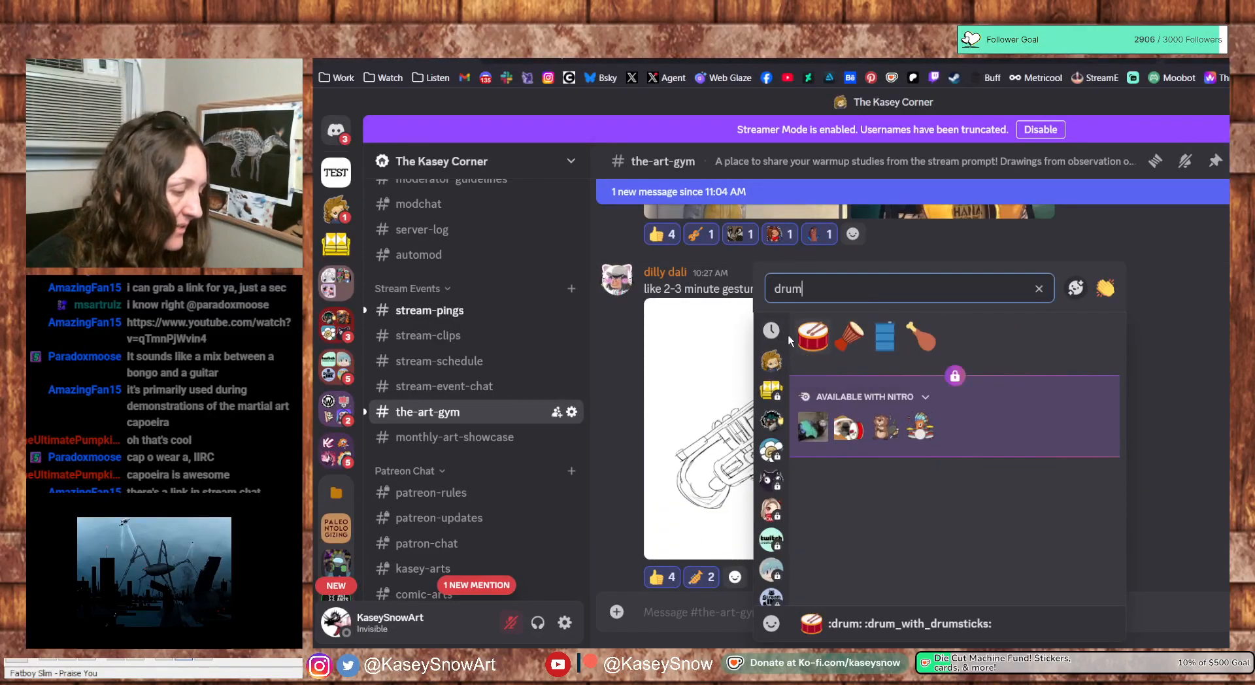
{"action": "left_click", "coordinate": [812, 337]}
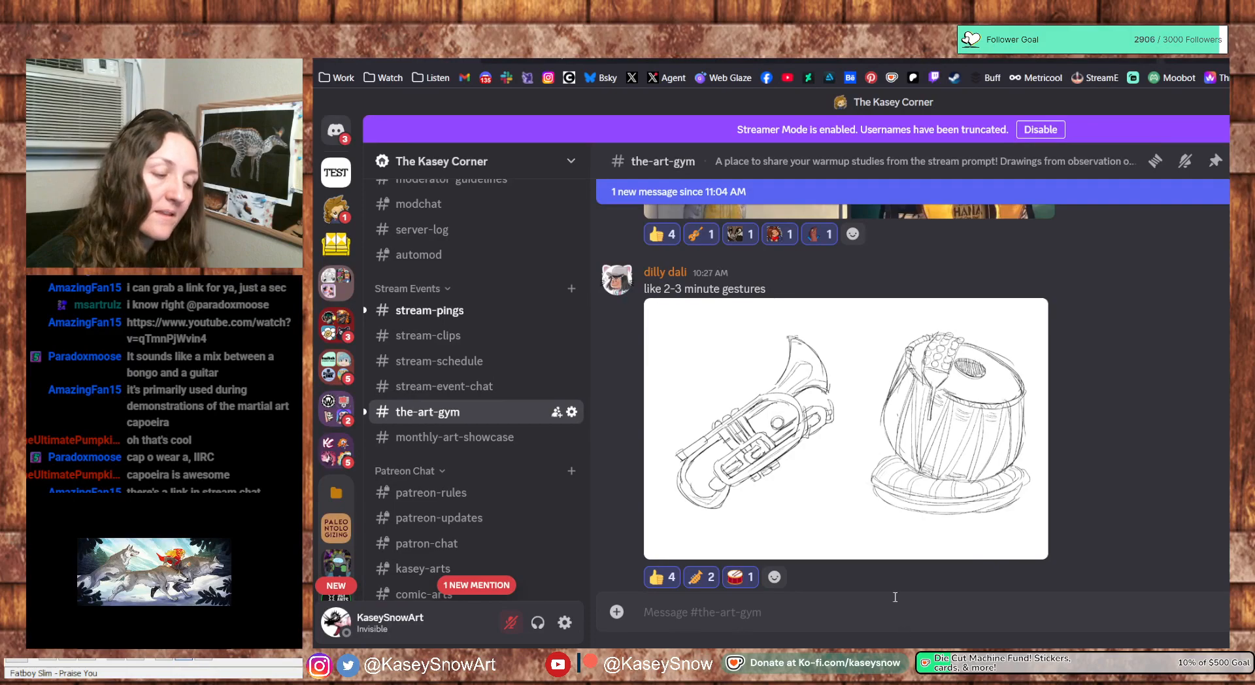
View the trumpet and drum gestures at full size, then add Carnotaur, hug and raccoon-with-heart reactions to their post
{"action": "left_click", "coordinate": [1023, 460]}
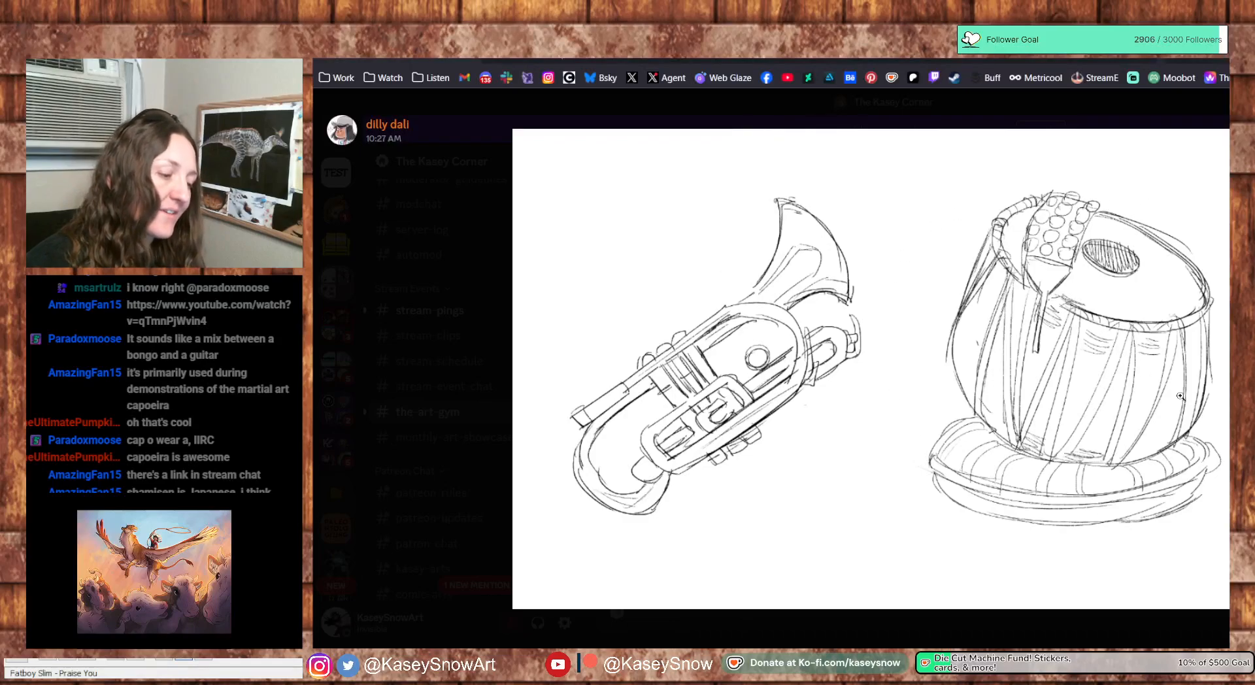
{"action": "key", "text": "Escape"}
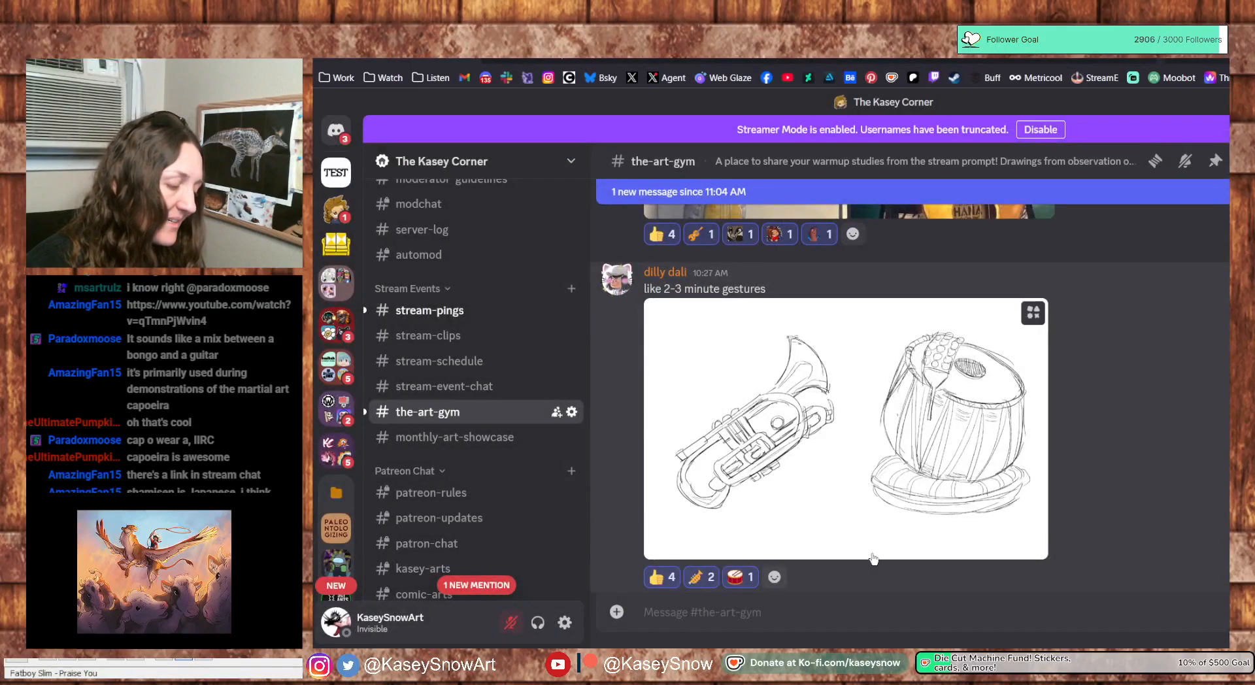
{"action": "left_click", "coordinate": [774, 576]}
{"action": "left_click", "coordinate": [1036, 356]}
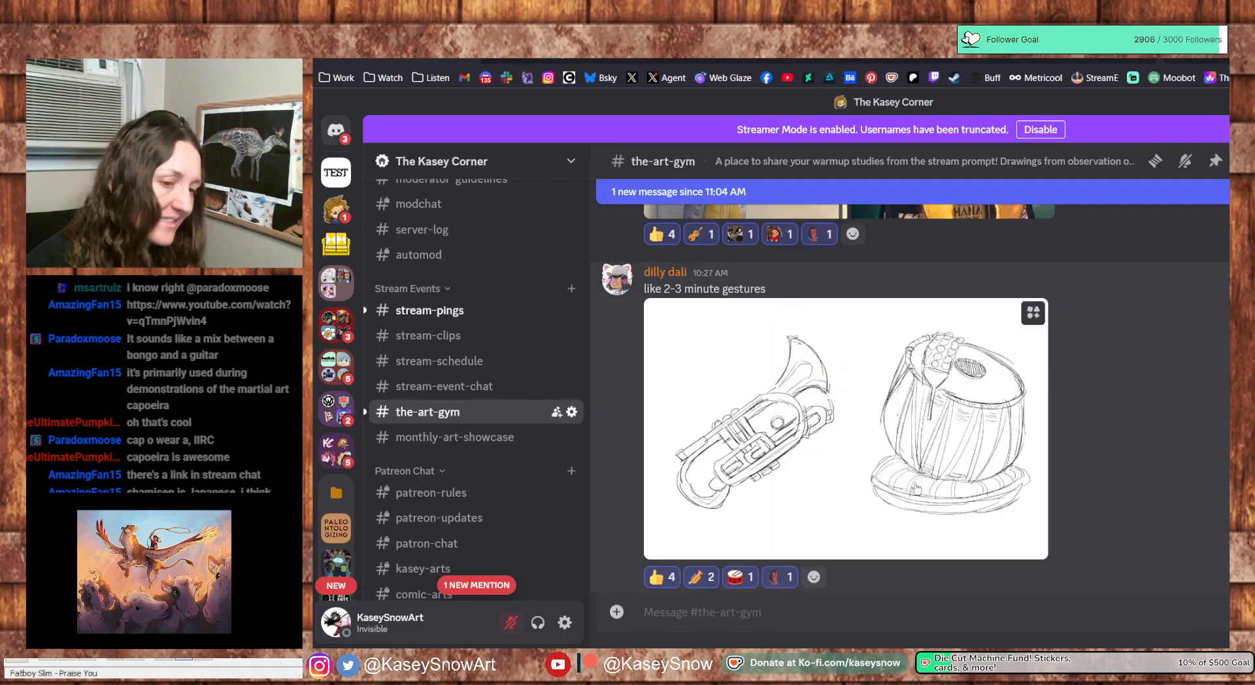
{"action": "left_click", "coordinate": [813, 576]}
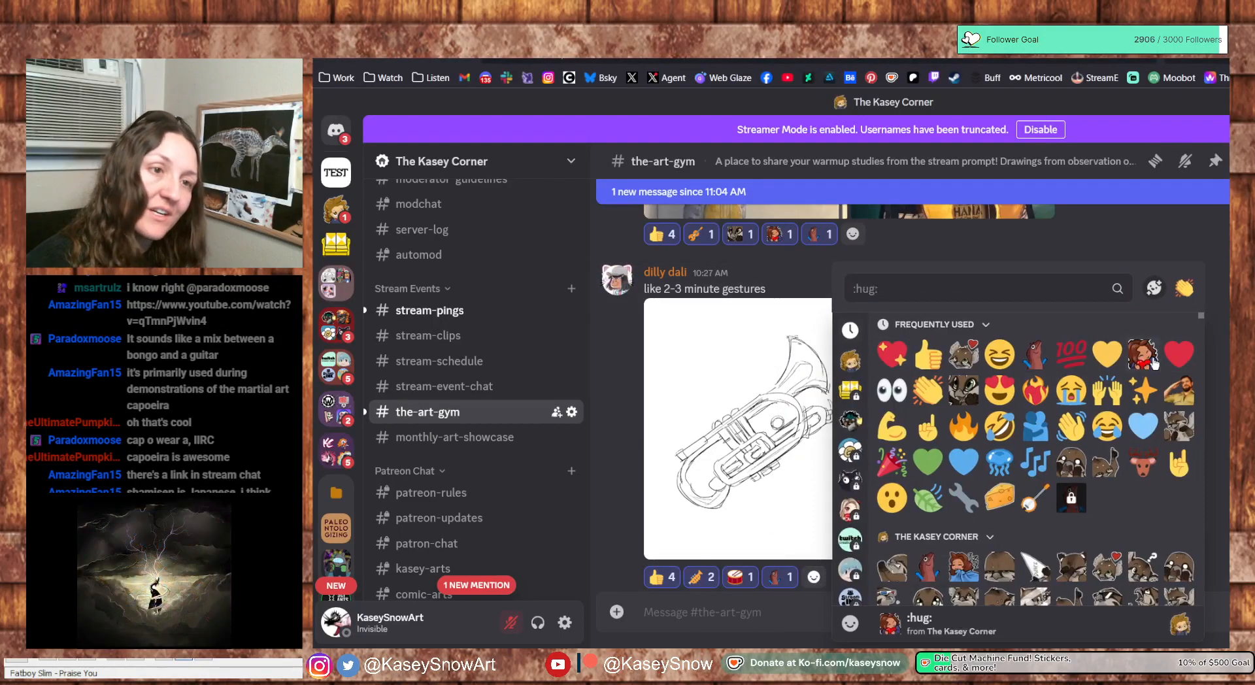
{"action": "left_click", "coordinate": [1141, 353]}
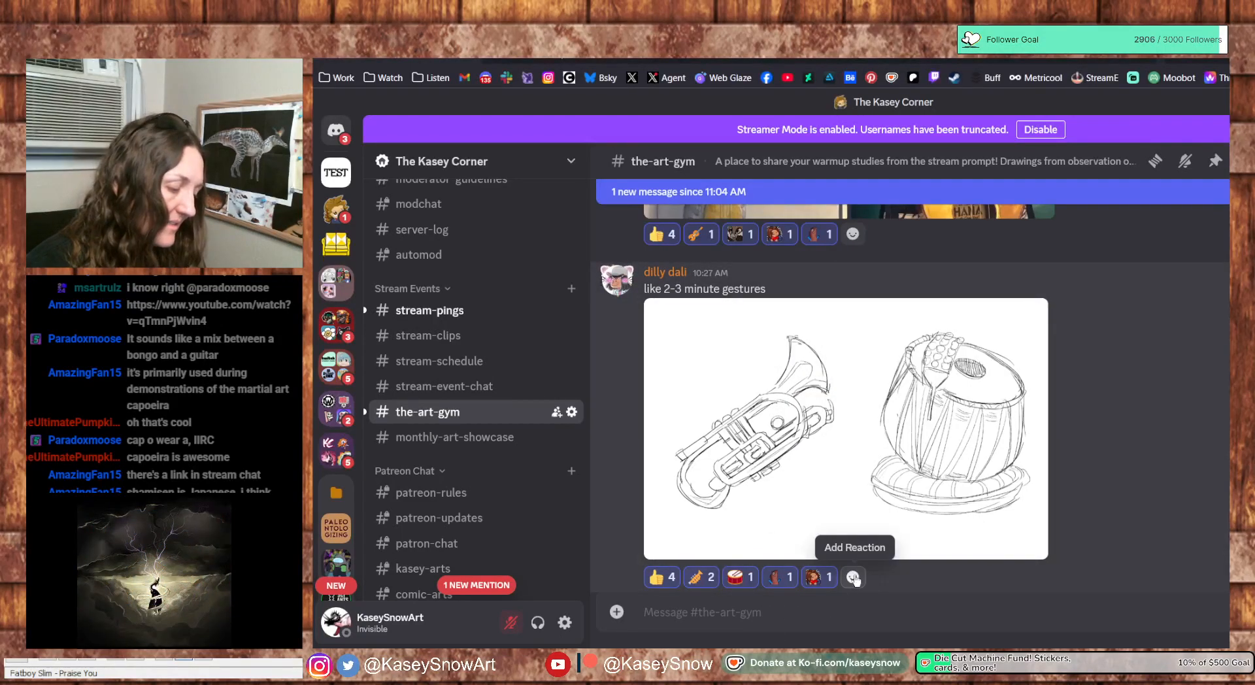
{"action": "left_click", "coordinate": [852, 576]}
{"action": "left_click", "coordinate": [1010, 362]}
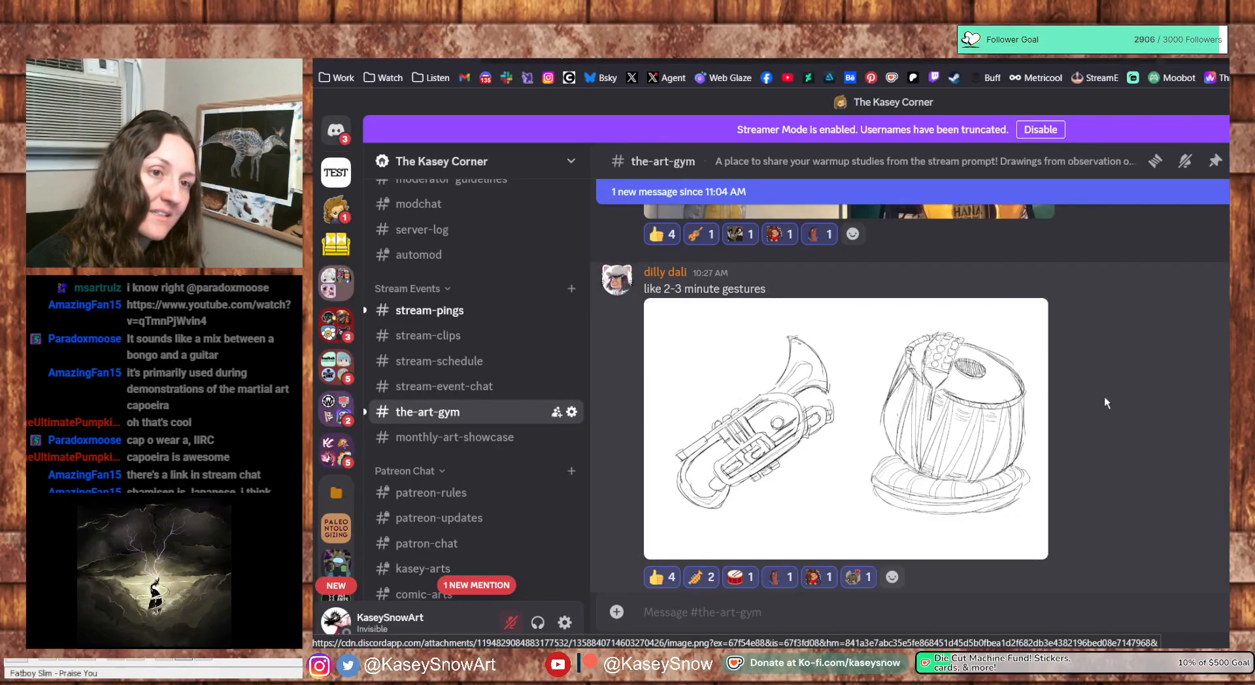
Give the "Trumpet tubes hurt my brain" post people-hugging and thumbs-up reactions, and examine both of its drawings at full size
{"action": "scroll", "coordinate": [1108, 398], "scroll_direction": "down", "scroll_amount": 5}
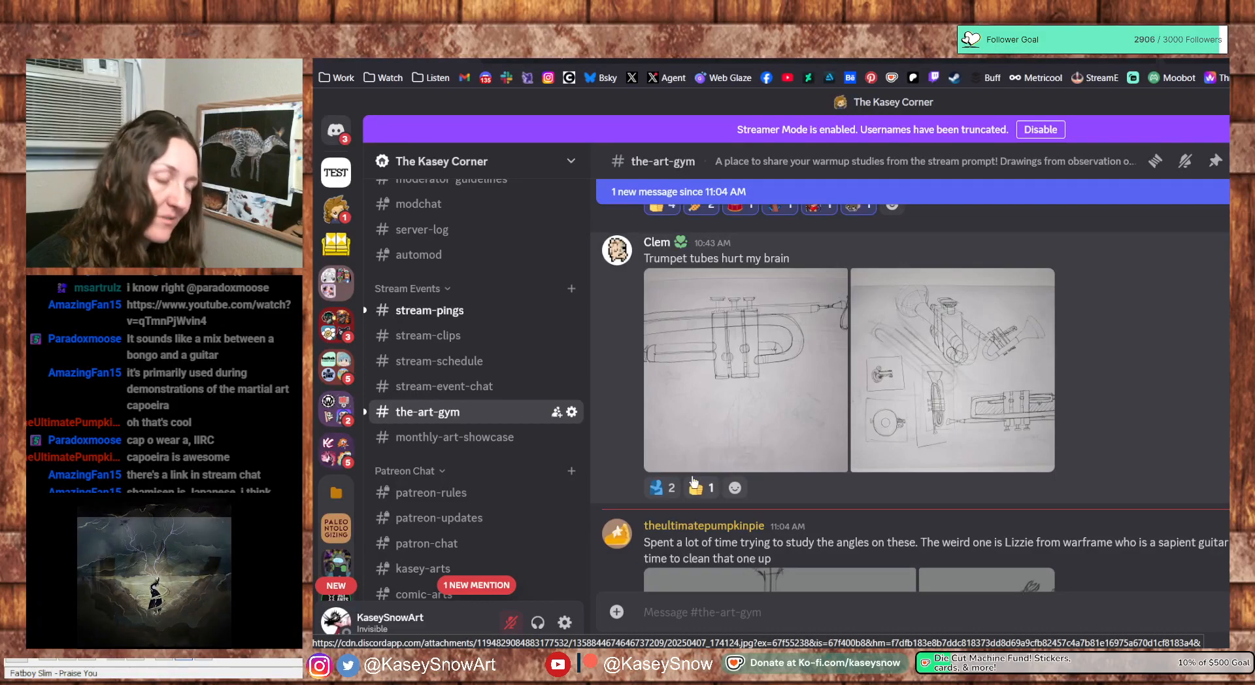
{"action": "left_click", "coordinate": [658, 487]}
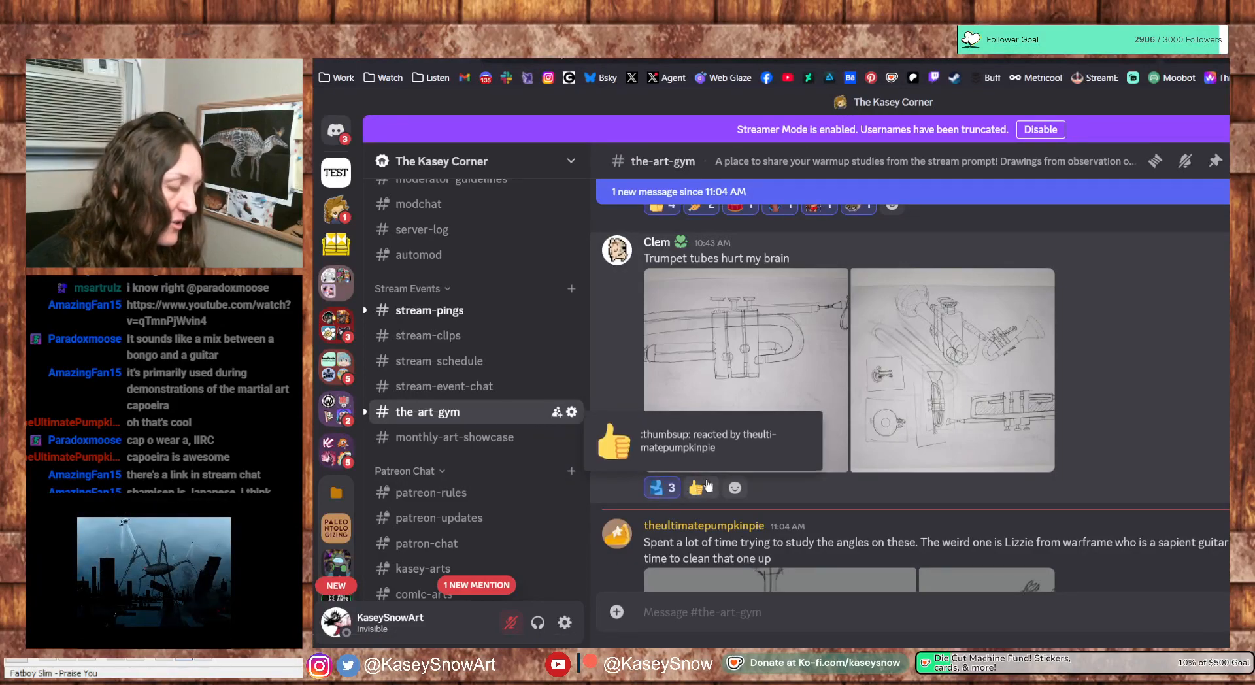
{"action": "left_click", "coordinate": [798, 330]}
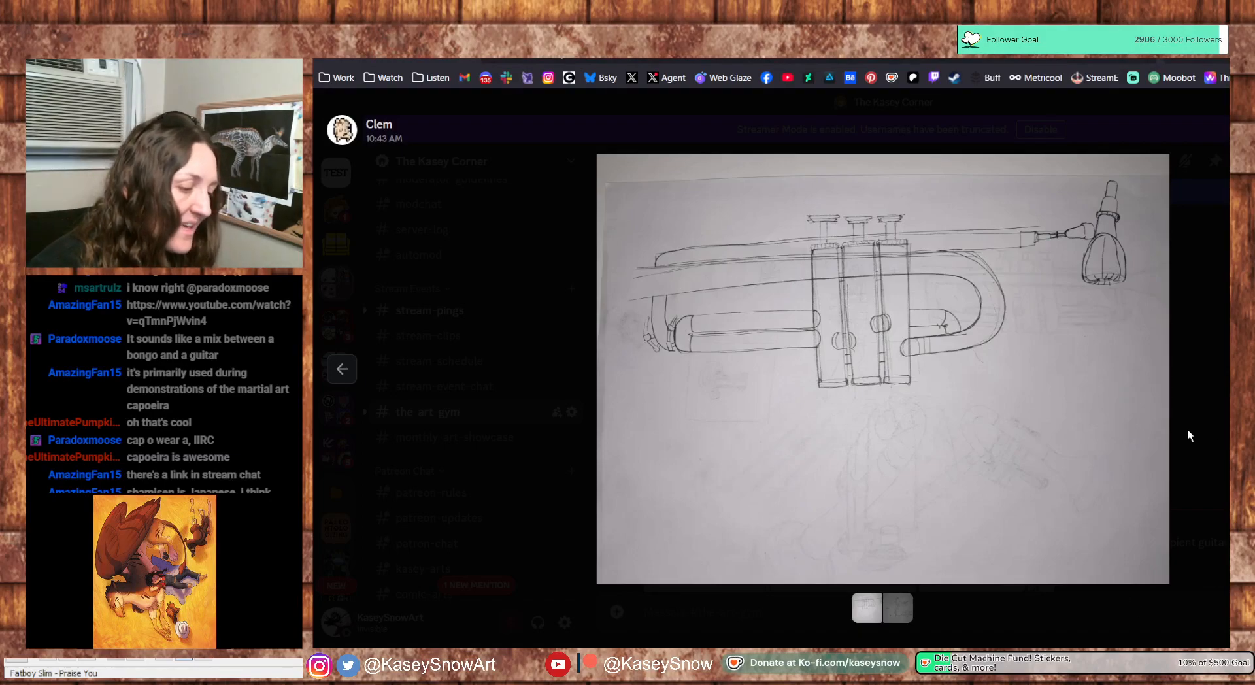
{"action": "key", "text": "Right"}
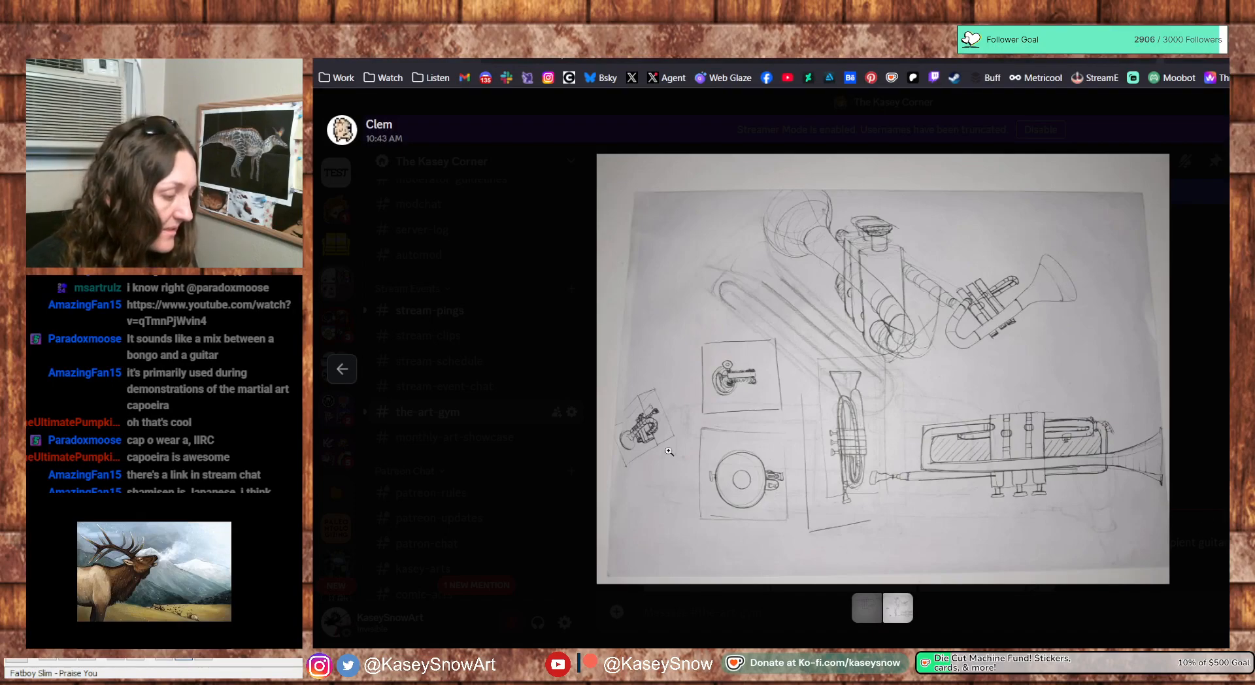
{"action": "left_click", "coordinate": [628, 430]}
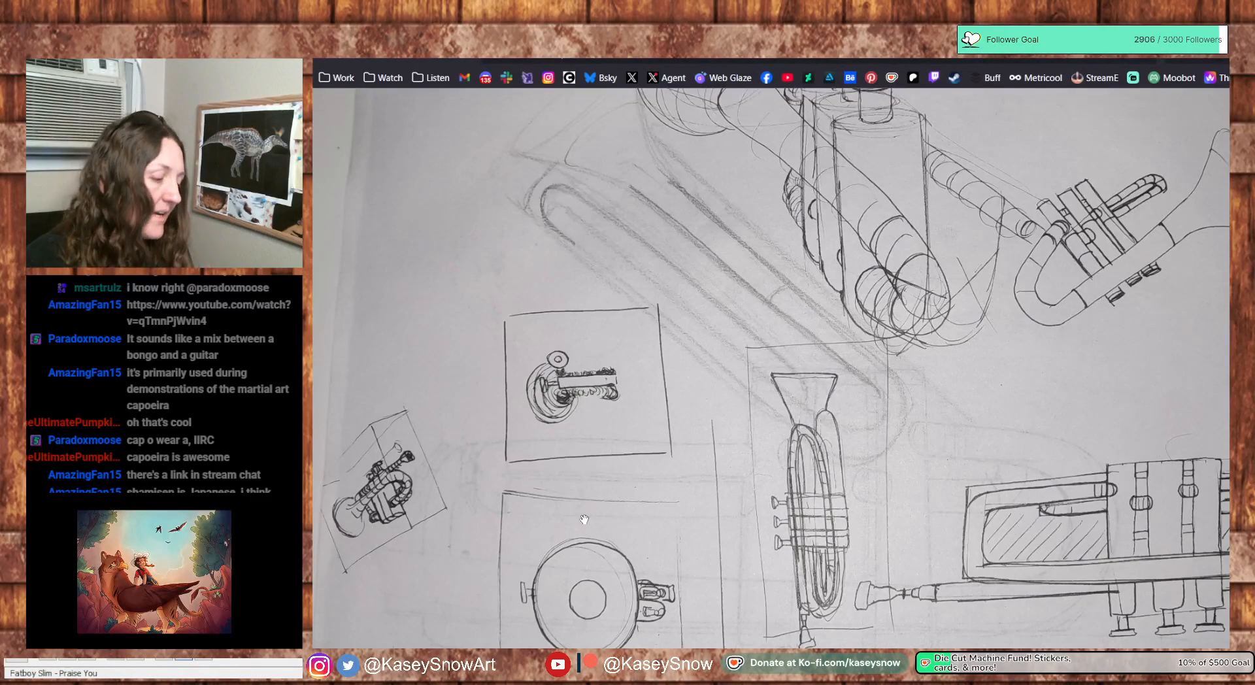
{"action": "left_click", "coordinate": [1187, 326]}
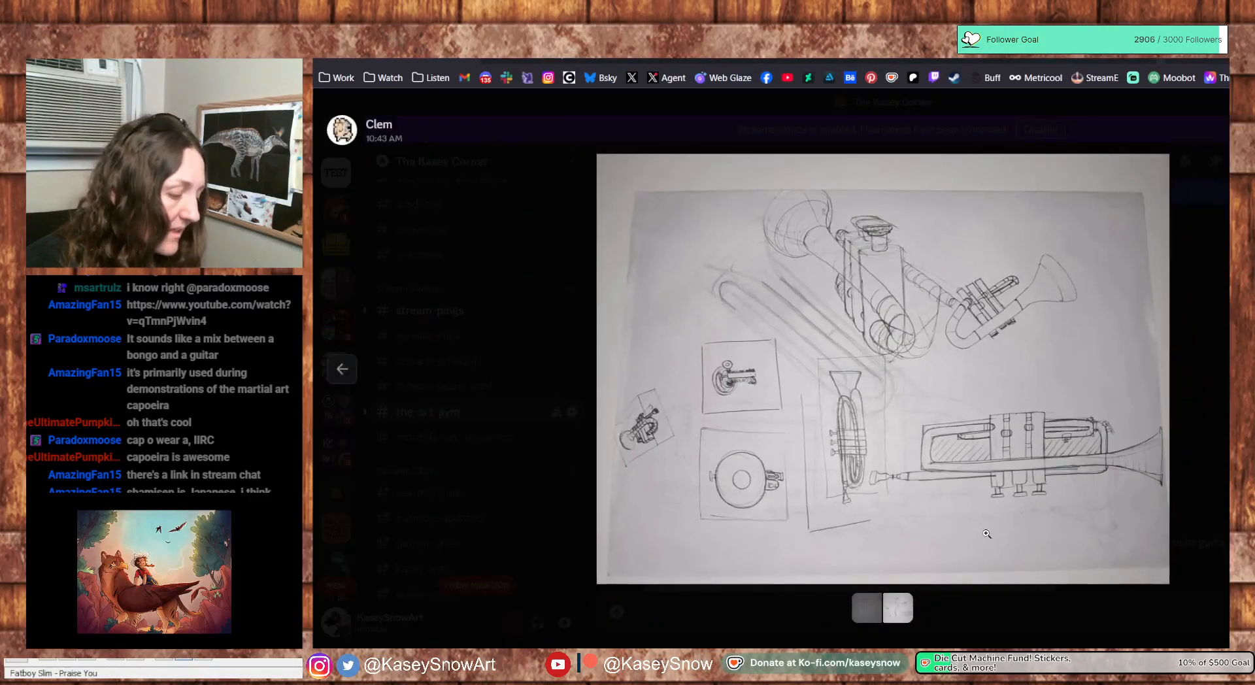
{"action": "left_click", "coordinate": [338, 373]}
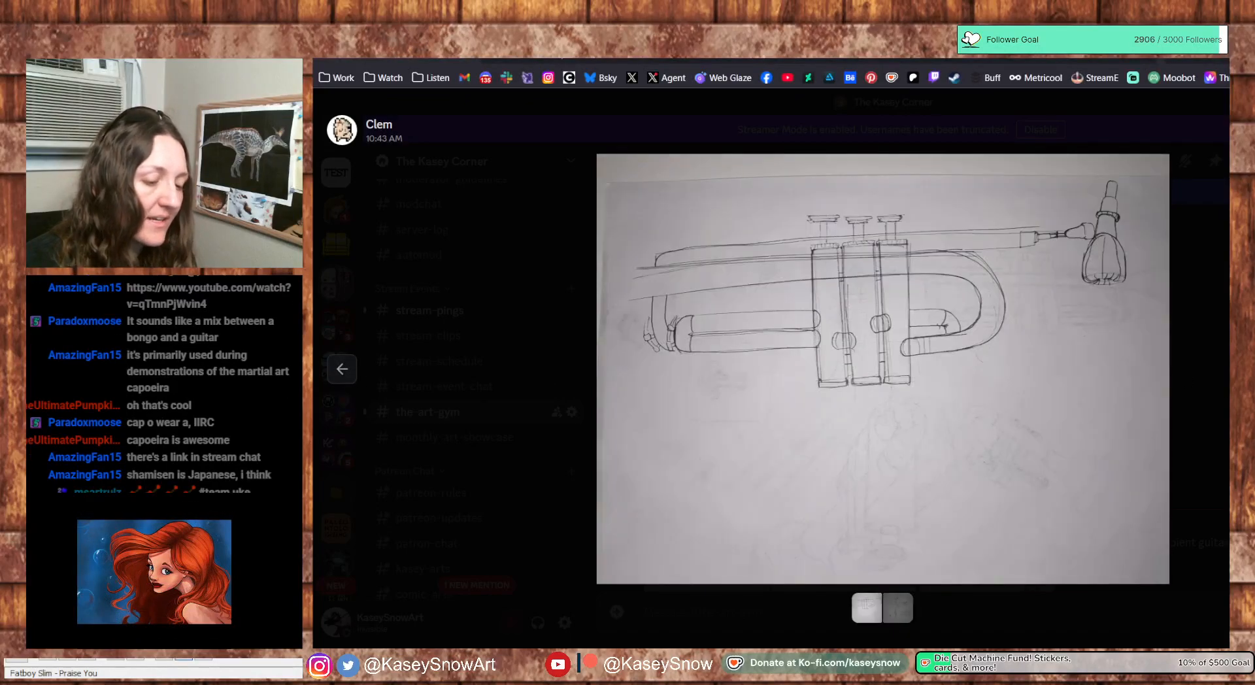
{"action": "key", "text": "Escape"}
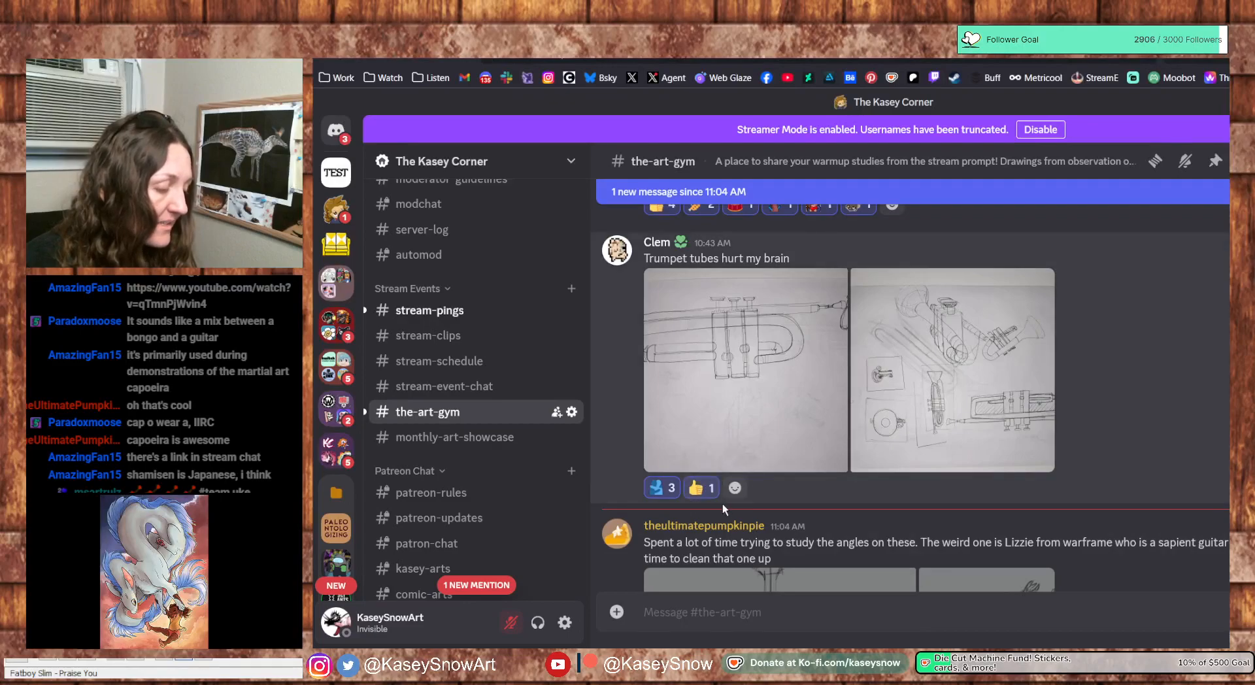
Add trumpet and musical notes reactions to the "Trumpet tubes hurt my brain" post
{"action": "left_click", "coordinate": [734, 488]}
{"action": "type", "text": "tru"}
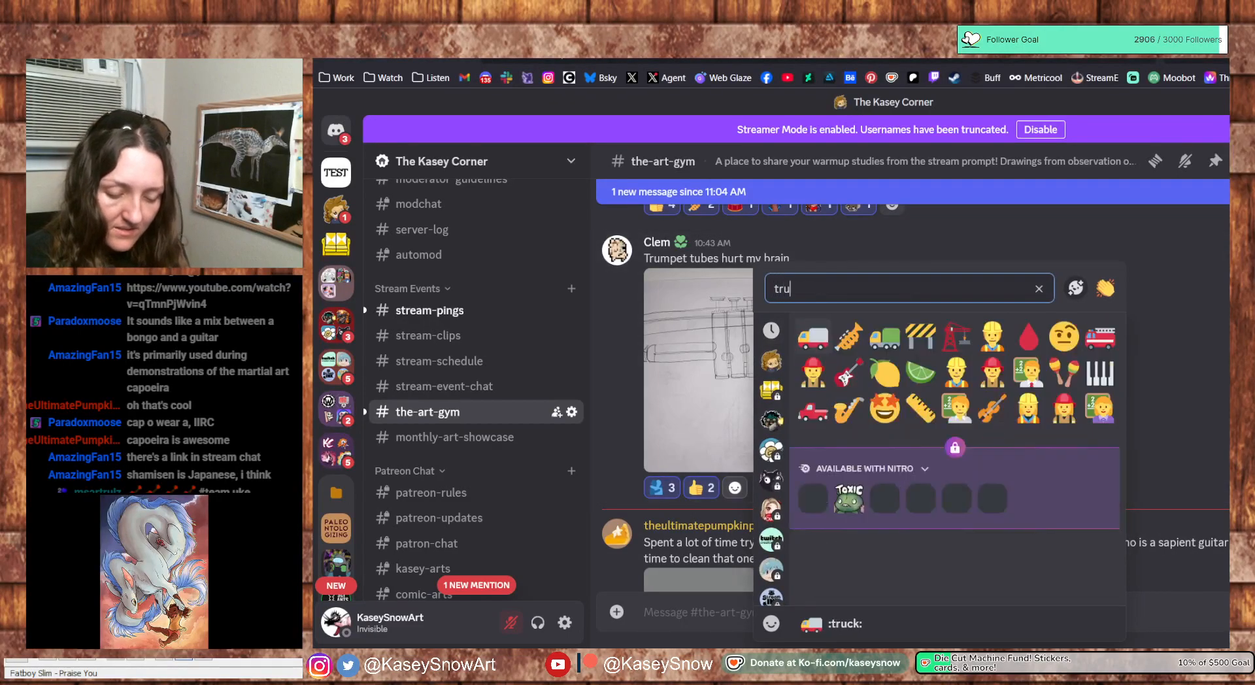
{"action": "type", "text": "mpet"}
{"action": "left_click", "coordinate": [814, 341]}
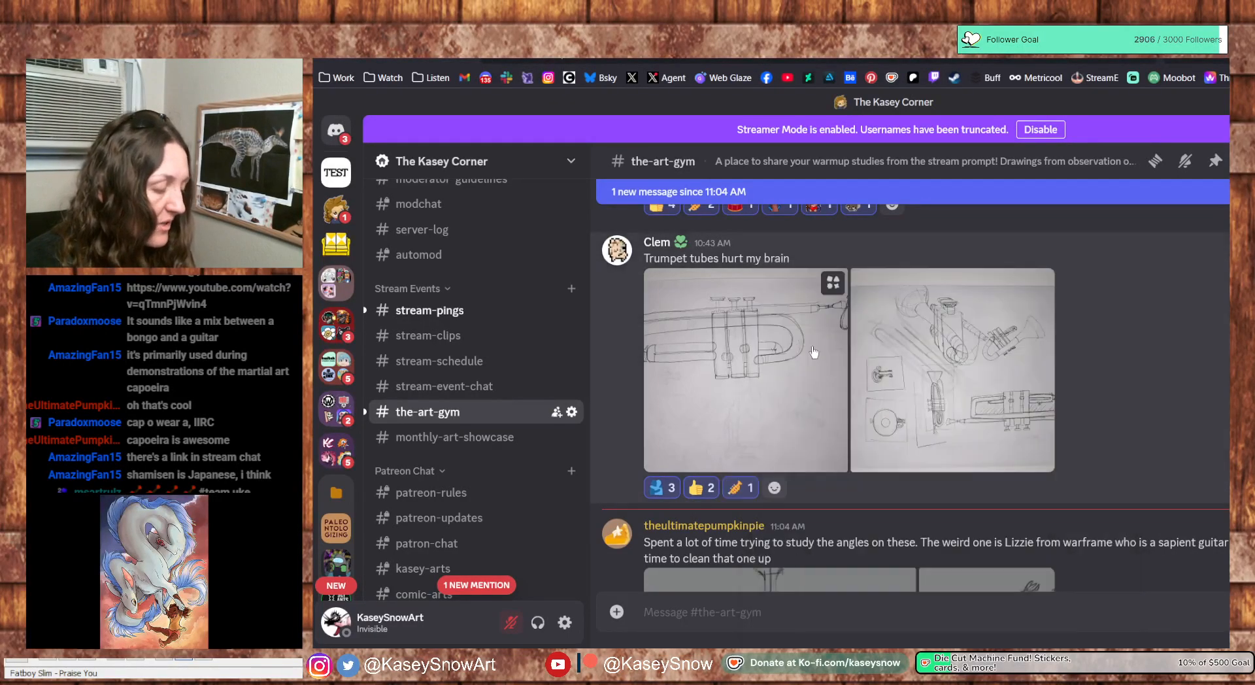
{"action": "left_click", "coordinate": [775, 489]}
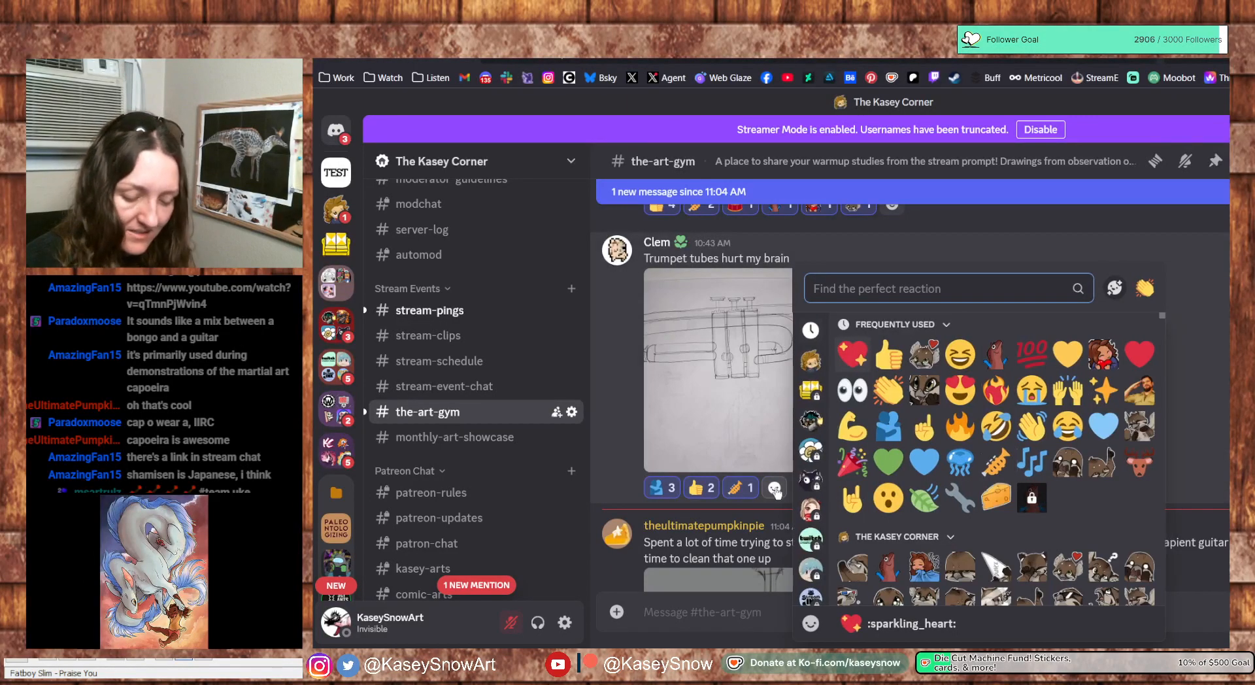
{"action": "type", "text": "notes"}
{"action": "left_click", "coordinate": [849, 330]}
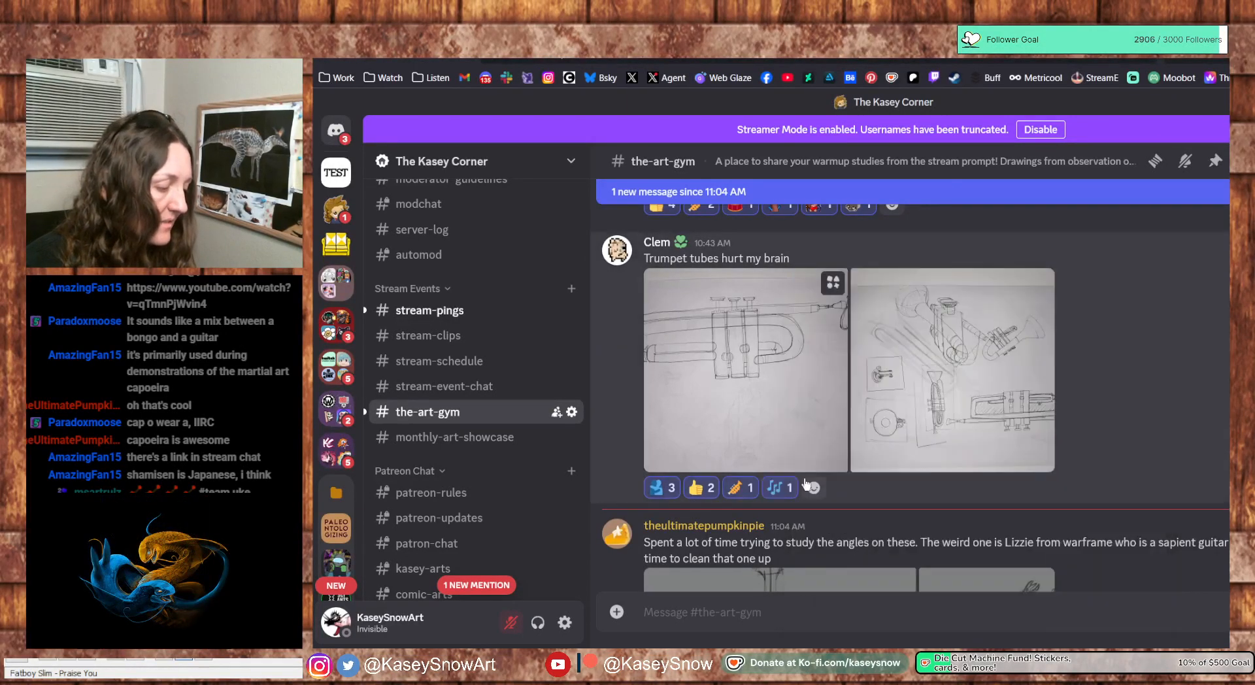
Add hug and 100 reactions to the "Trumpet tubes hurt my brain" post
{"action": "left_click", "coordinate": [814, 489]}
{"action": "left_click", "coordinate": [999, 445]}
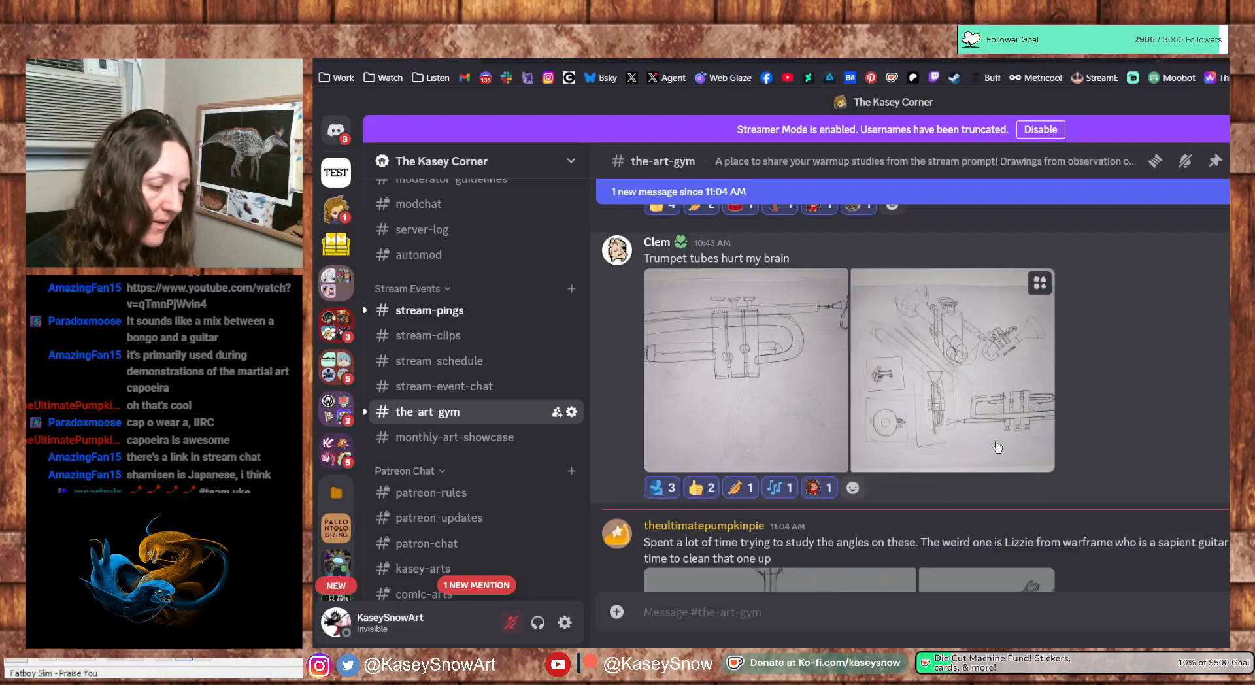
{"action": "left_click", "coordinate": [852, 487]}
{"action": "left_click", "coordinate": [1077, 387]}
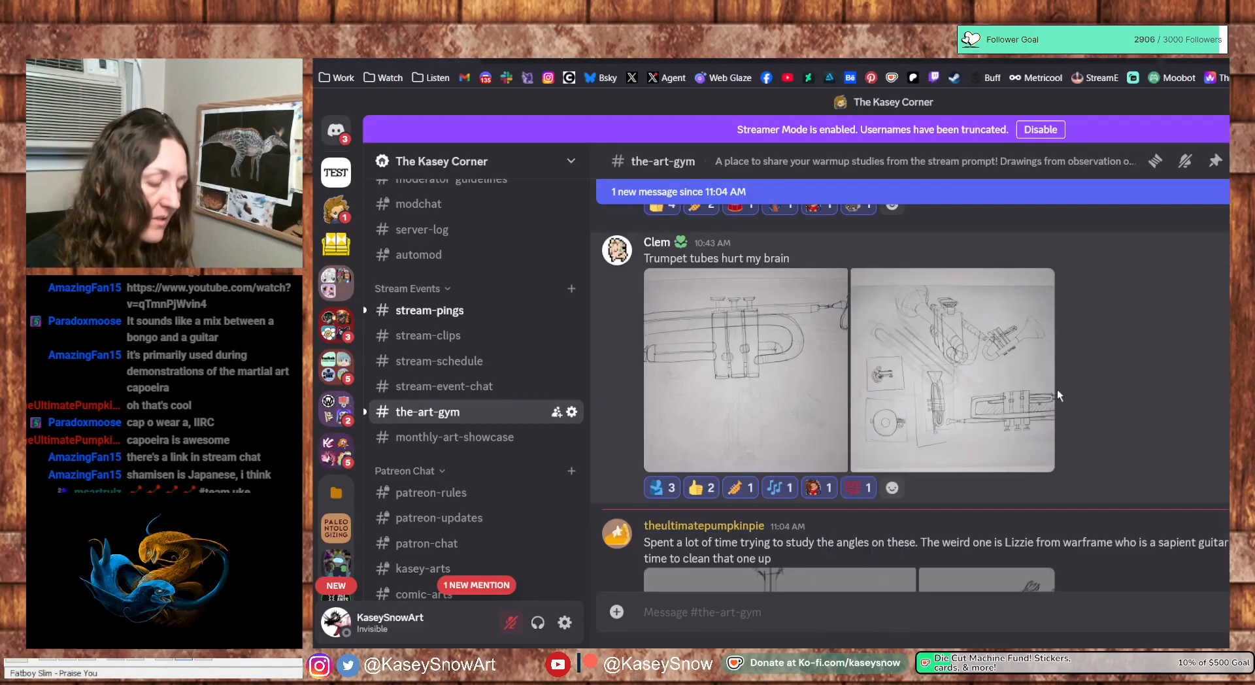
Examine the page of small trumpet studies up close, then close the enlarged image
{"action": "left_click", "coordinate": [997, 390]}
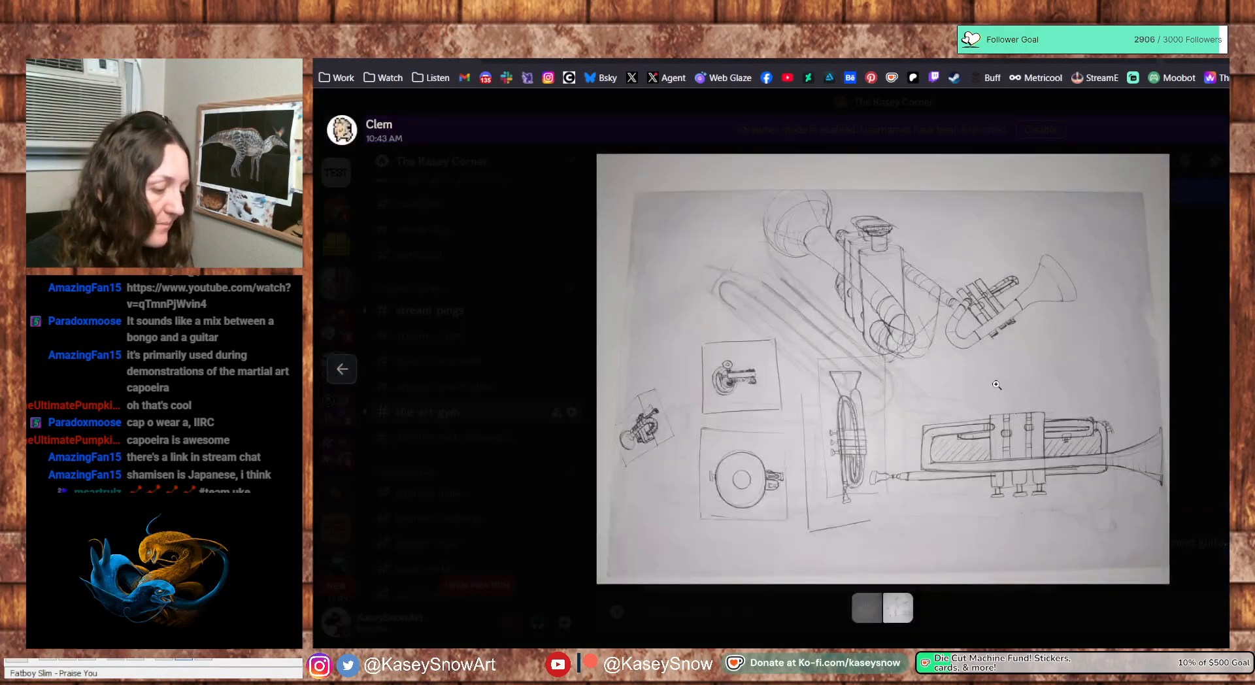
{"action": "left_click", "coordinate": [813, 462]}
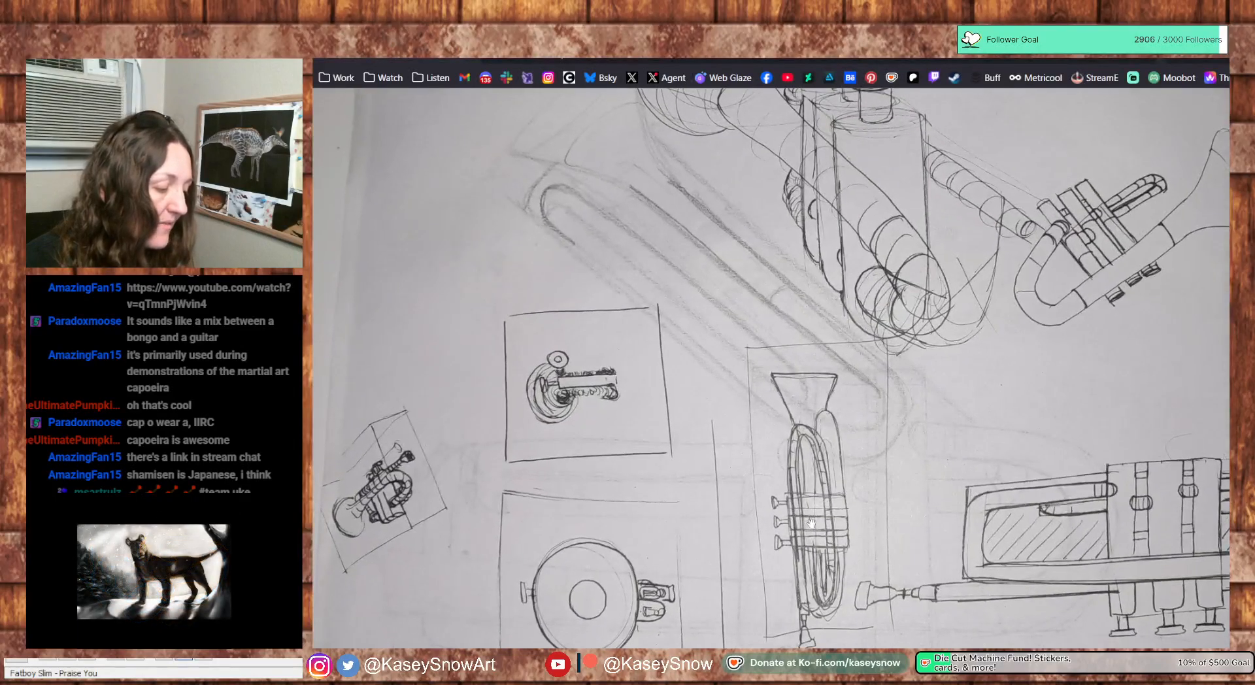
{"action": "left_click", "coordinate": [819, 528]}
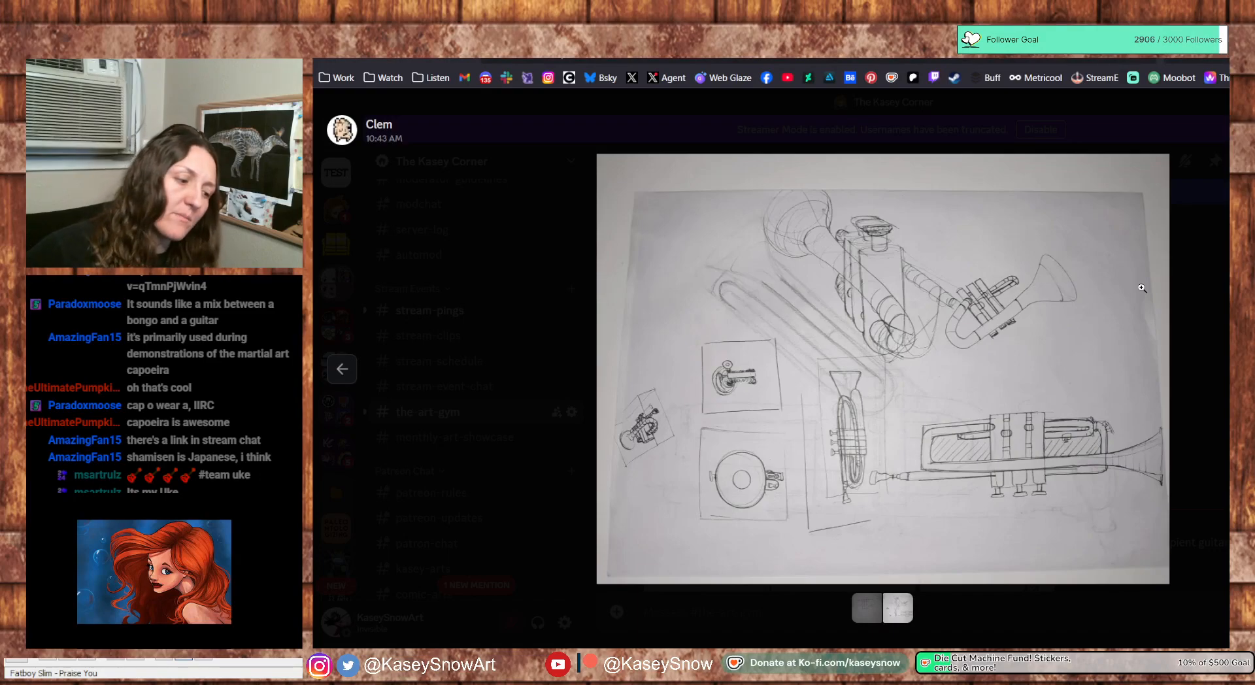
{"action": "left_click", "coordinate": [1181, 296]}
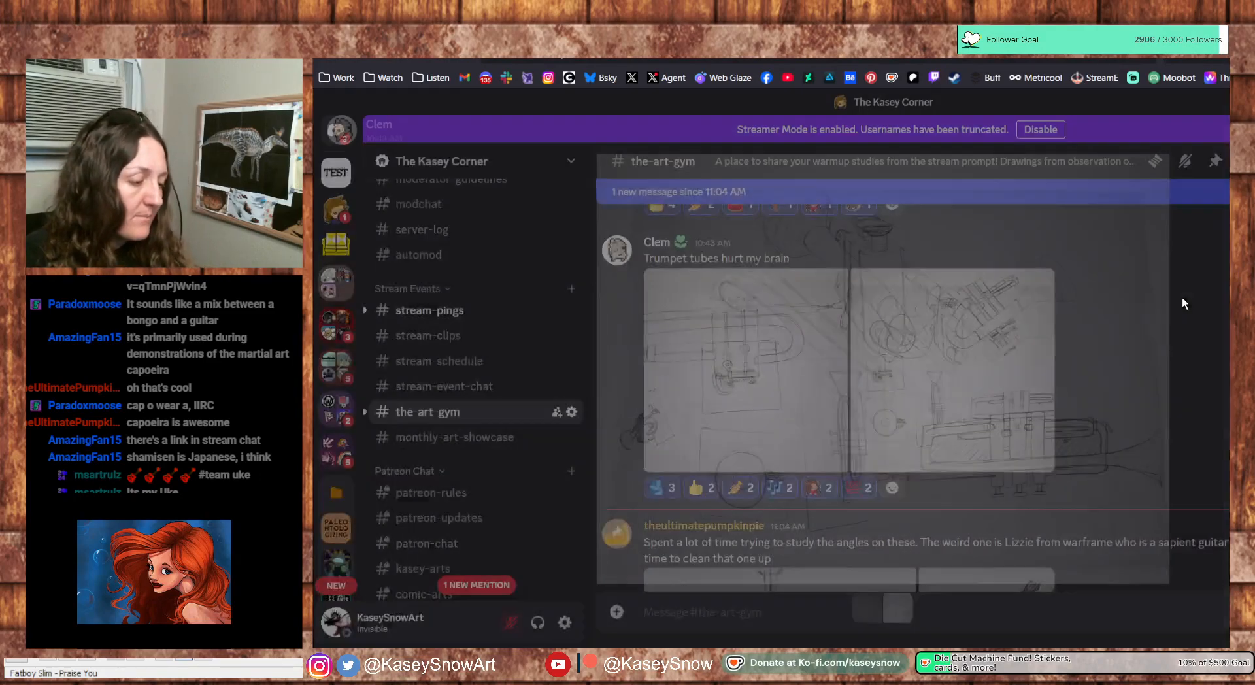
Give the post with the electric guitar and Lizzie guitar studies a thumbs-up reaction
{"action": "scroll", "coordinate": [1133, 385], "scroll_direction": "down", "scroll_amount": 2}
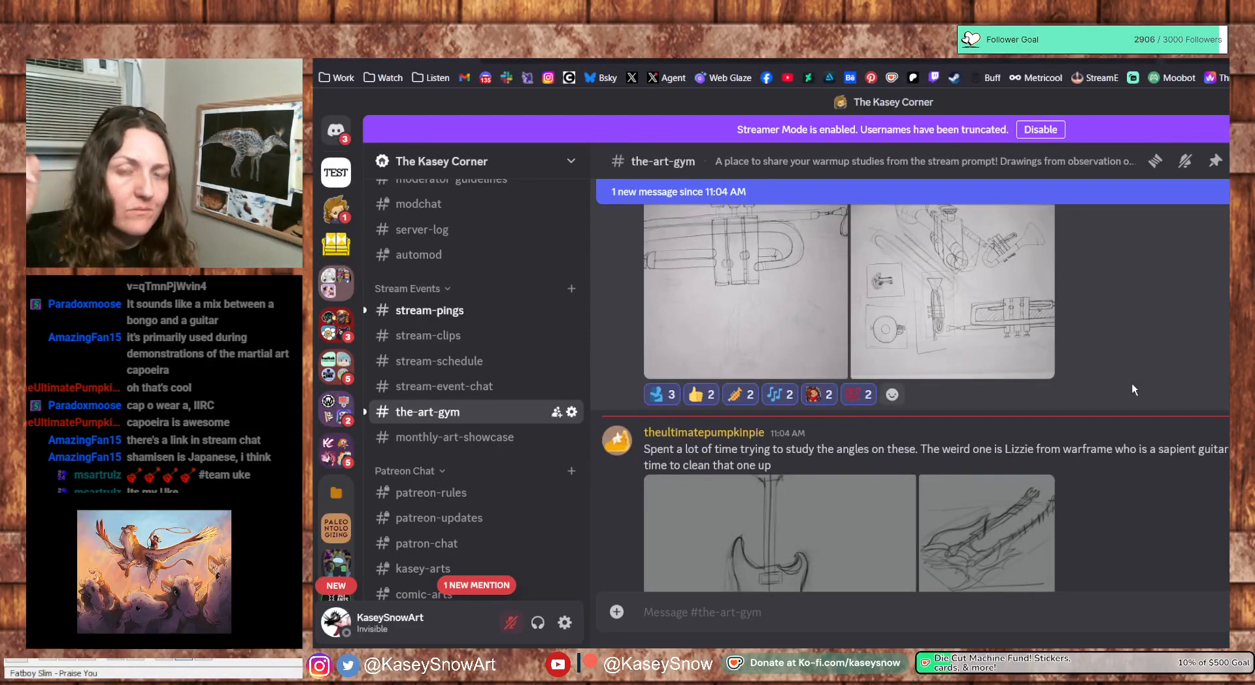
{"action": "scroll", "coordinate": [1133, 389], "scroll_direction": "down", "scroll_amount": 3}
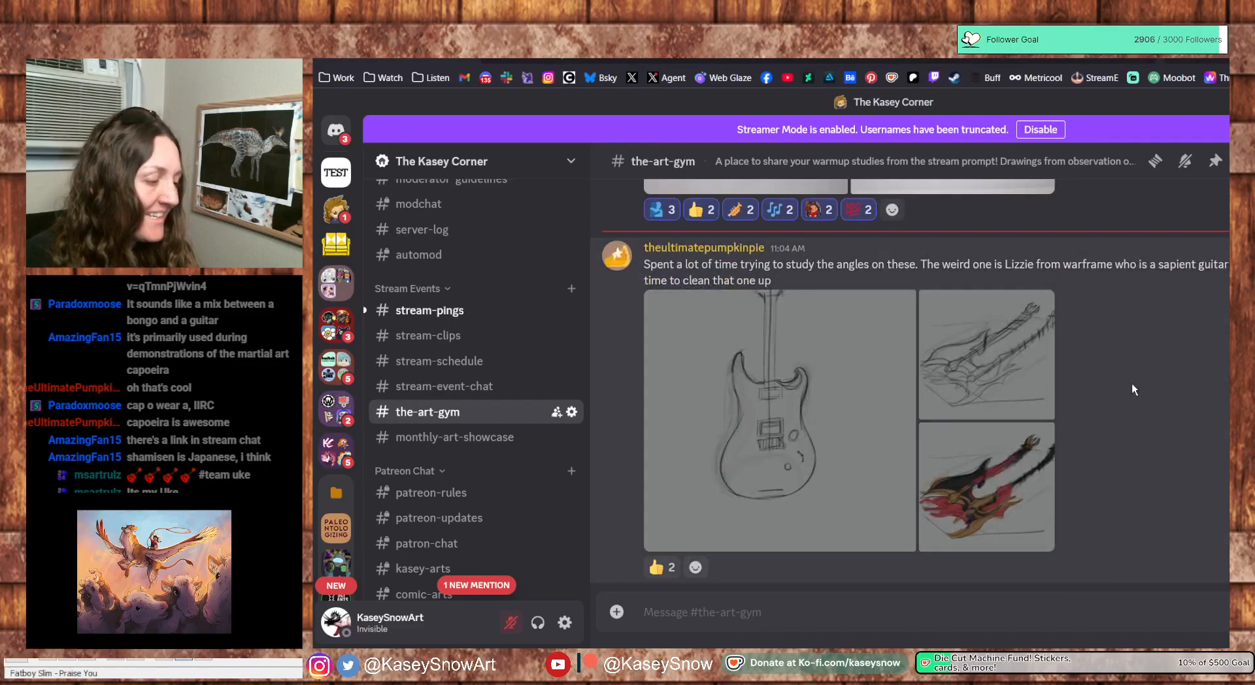
{"action": "left_click", "coordinate": [662, 567]}
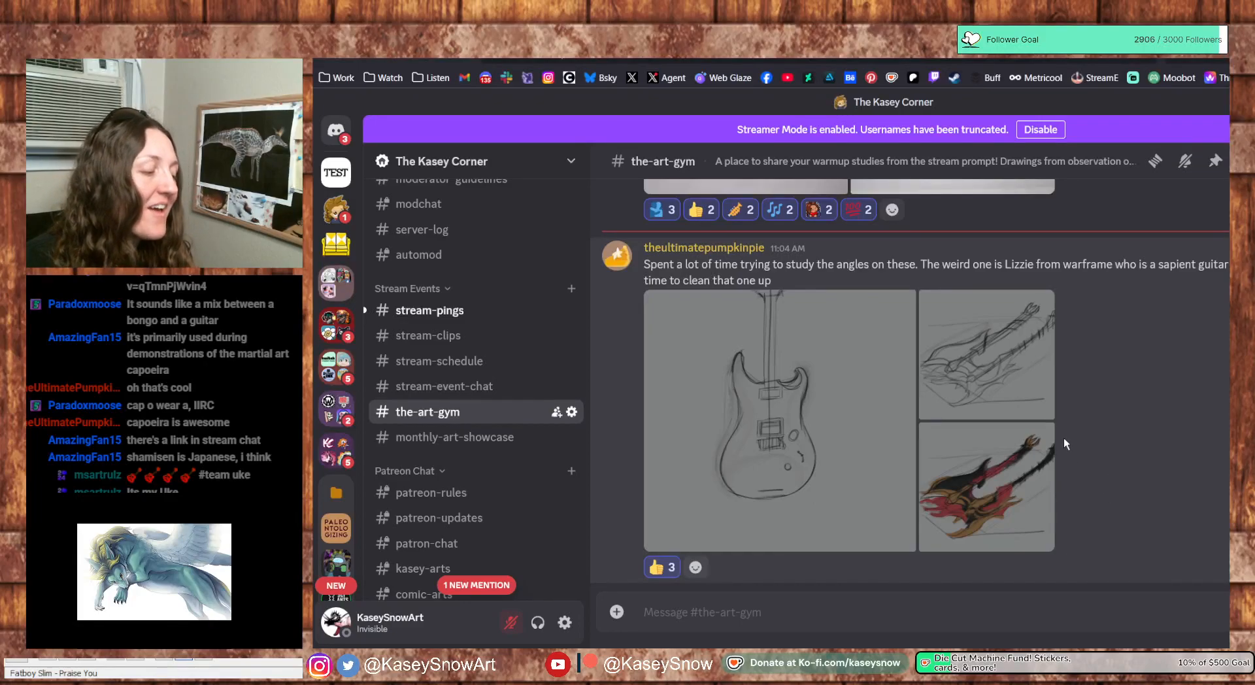
Examine the guitar sketch and both Lizzie drawings at full size, comparing them repeatedly, and close the enlarged view
{"action": "left_click", "coordinate": [874, 494]}
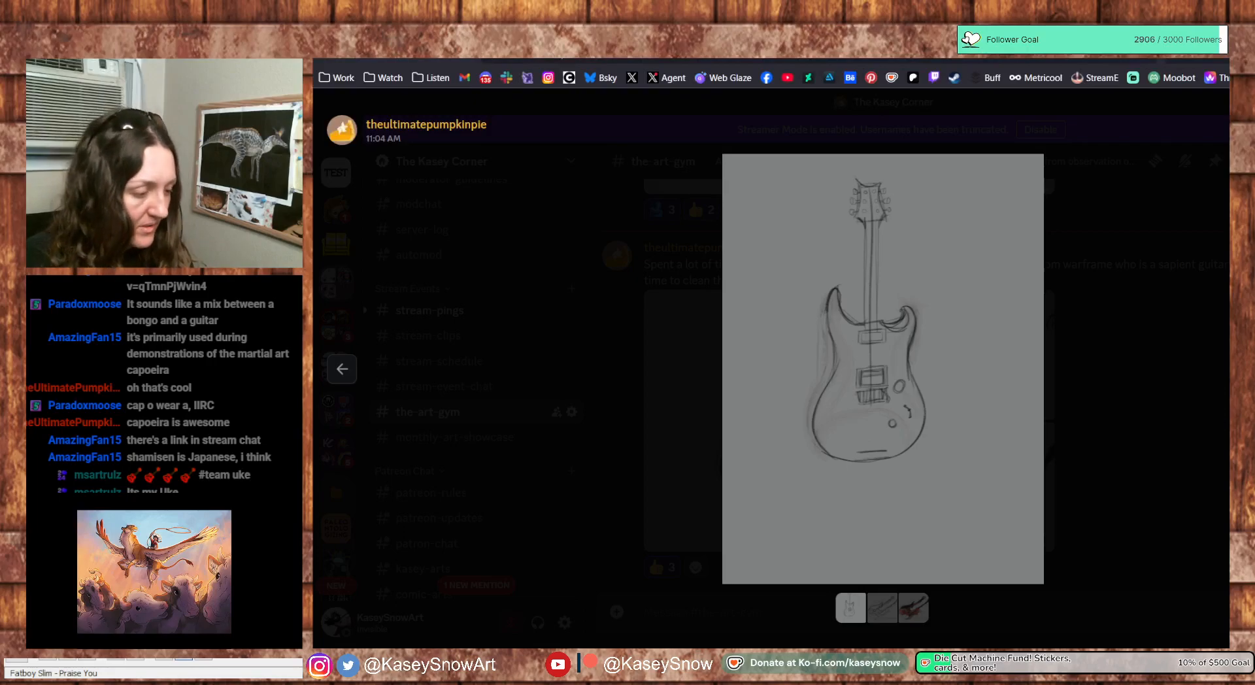
{"action": "key", "text": "Right"}
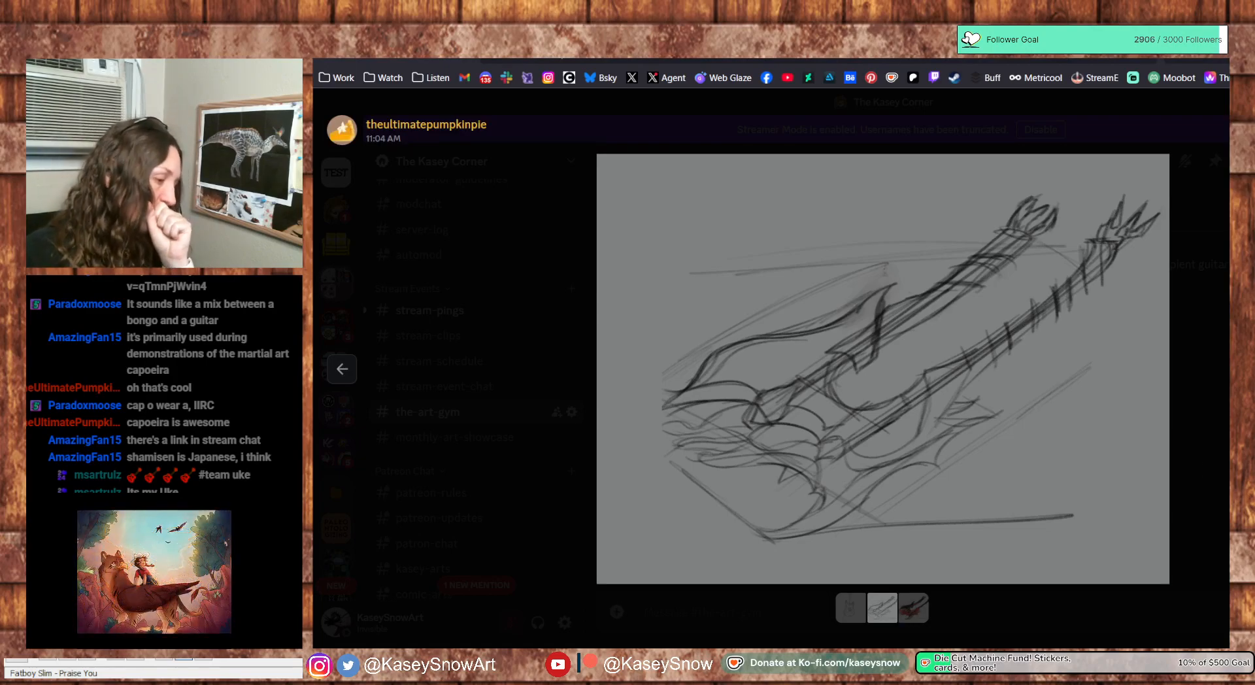
{"action": "key", "text": "Right"}
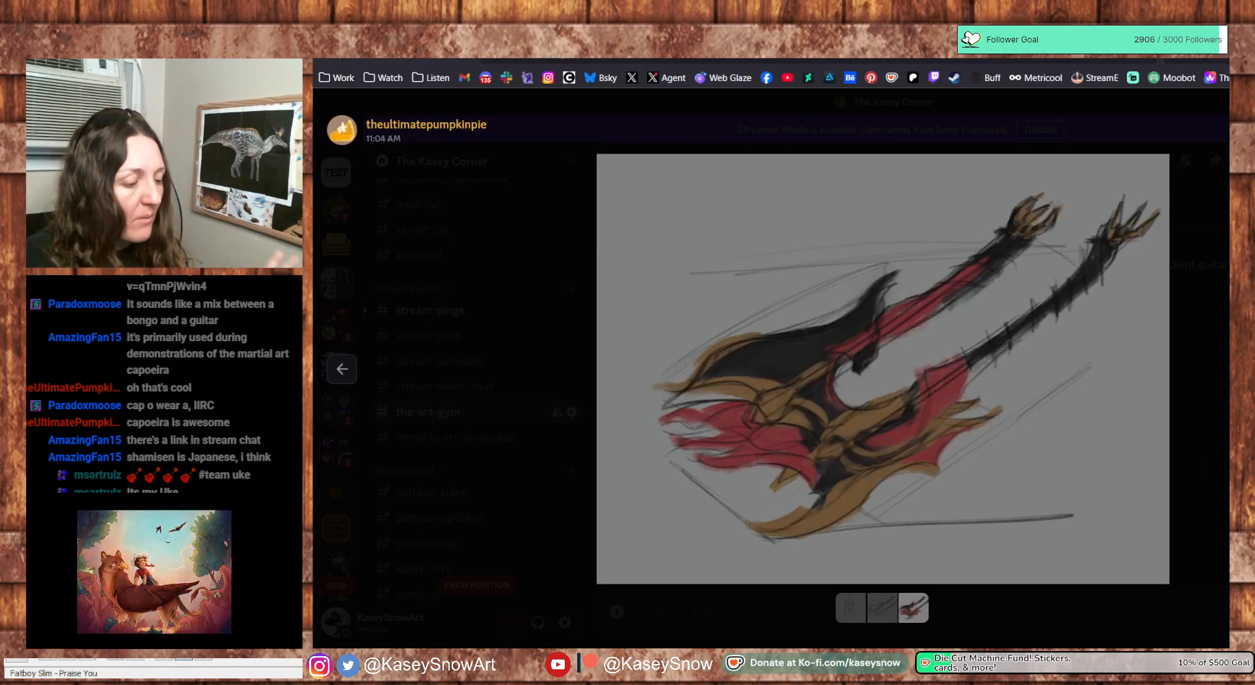
{"action": "left_click", "coordinate": [348, 377]}
{"action": "left_click", "coordinate": [348, 376]}
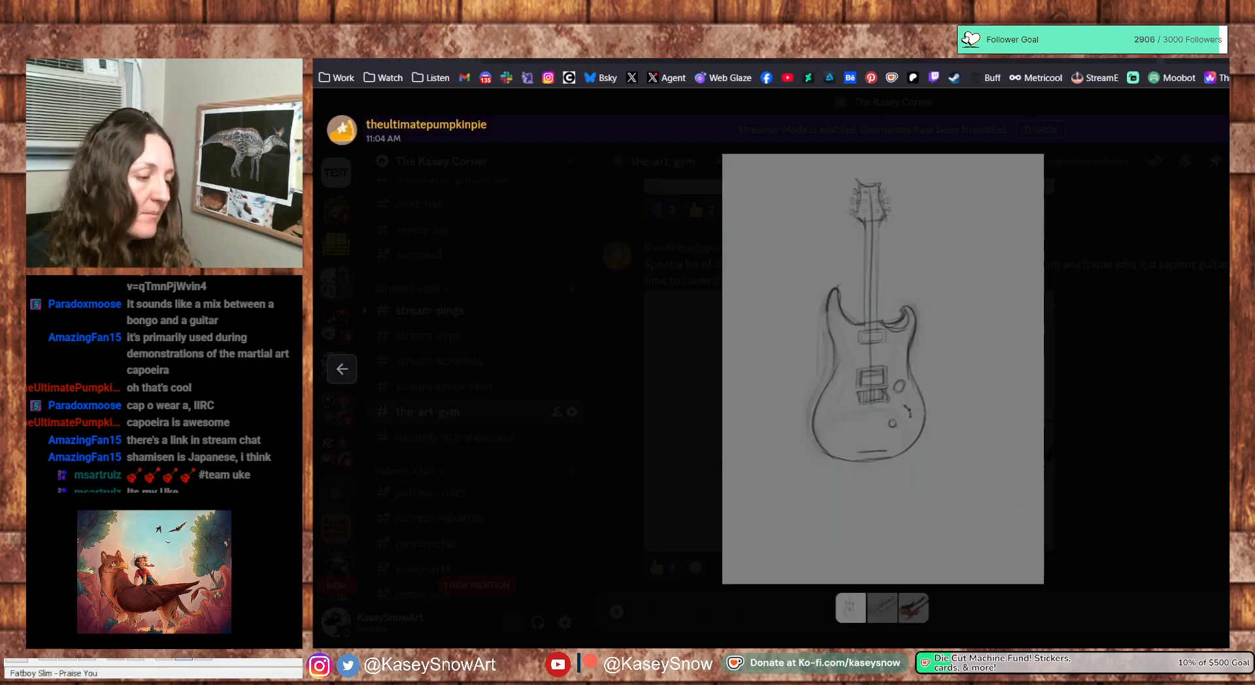
{"action": "key", "text": "Right"}
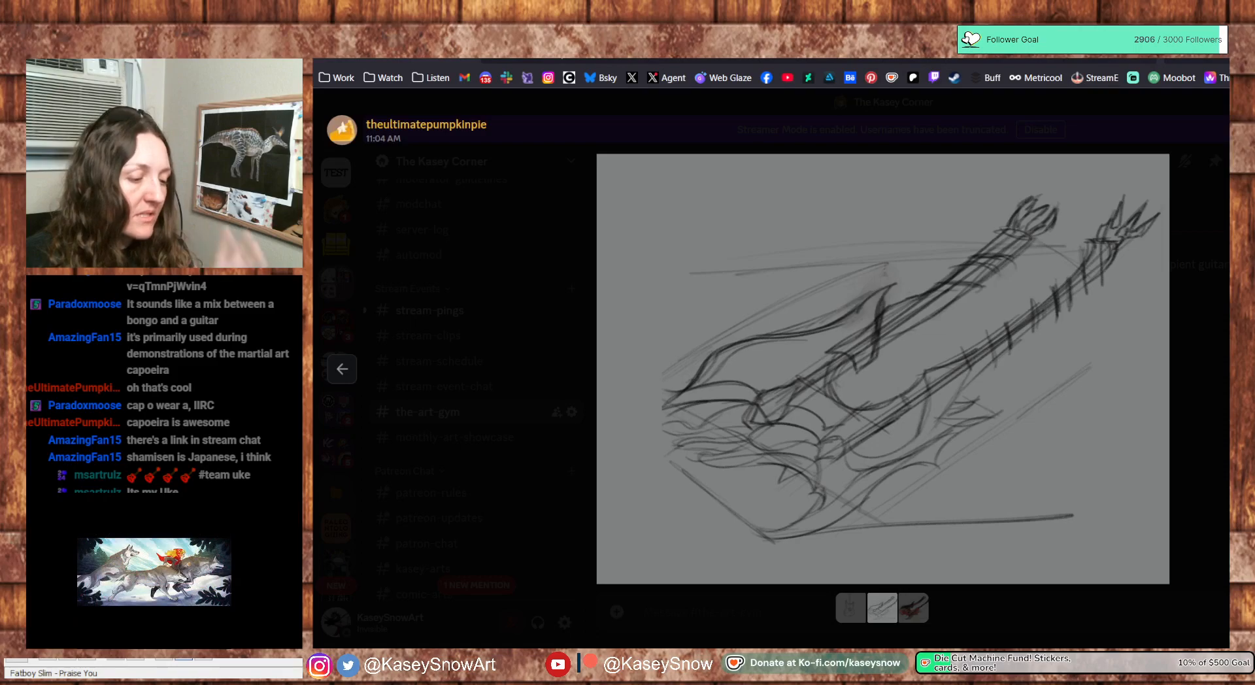
{"action": "key", "text": "Right"}
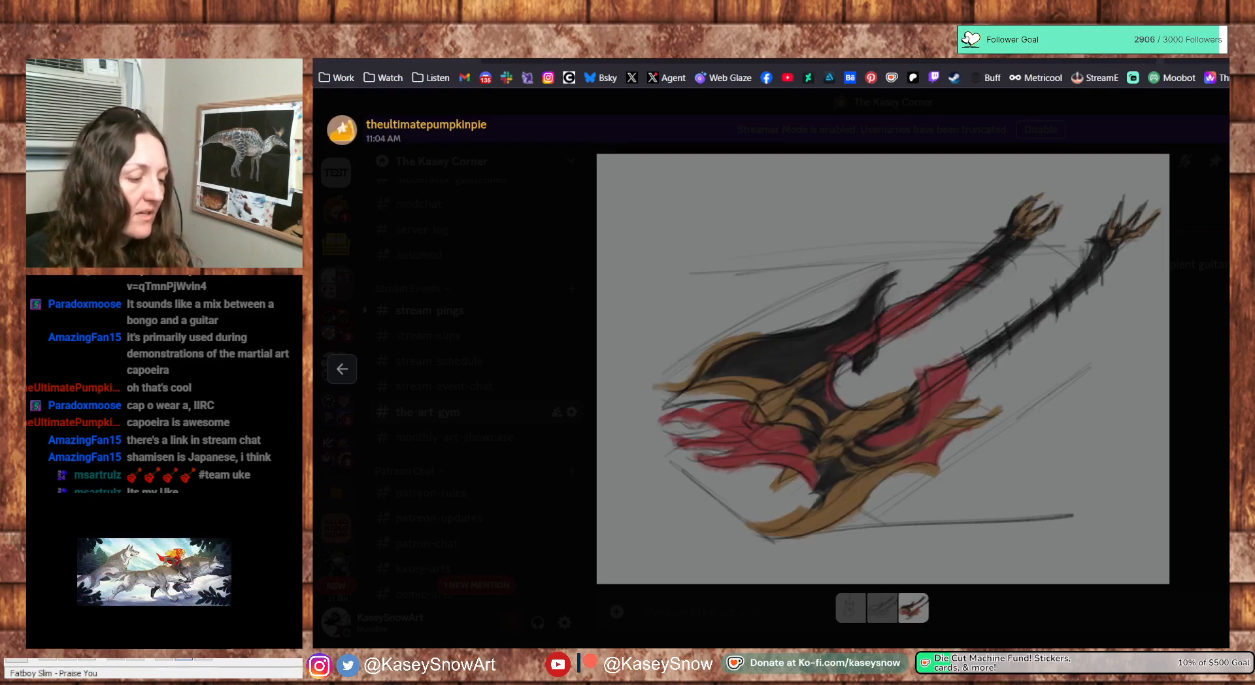
{"action": "left_click", "coordinate": [341, 369]}
{"action": "left_click", "coordinate": [342, 369]}
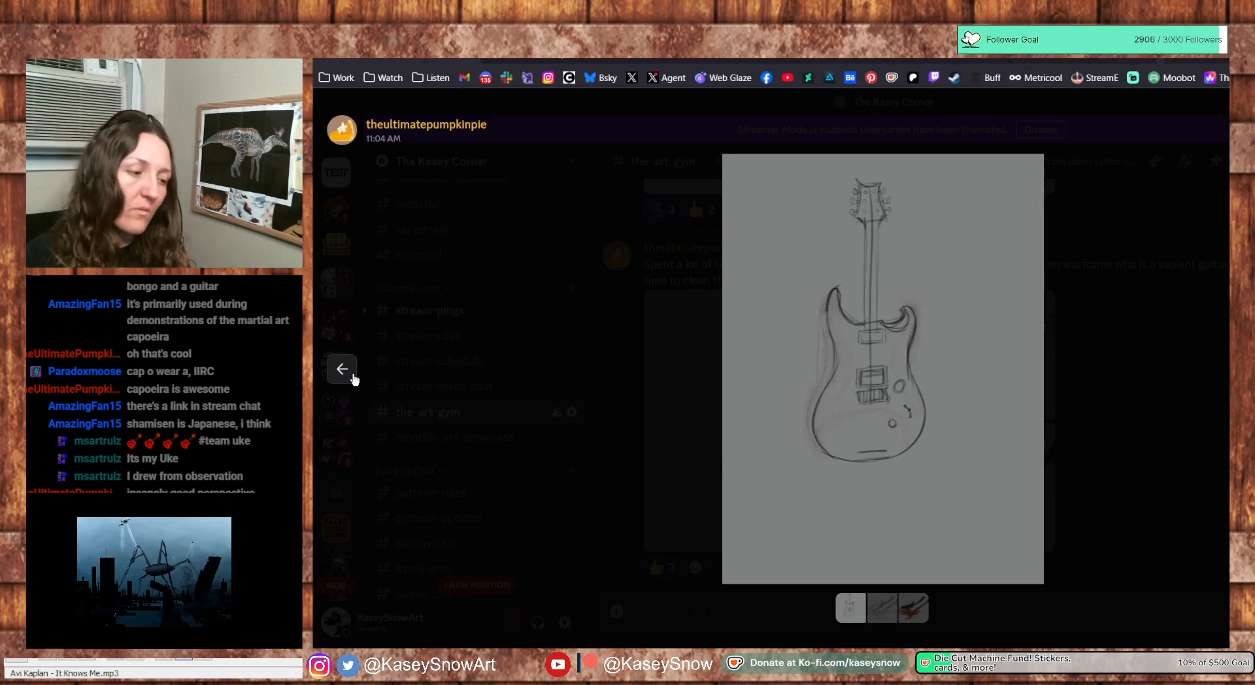
{"action": "key", "text": "Right"}
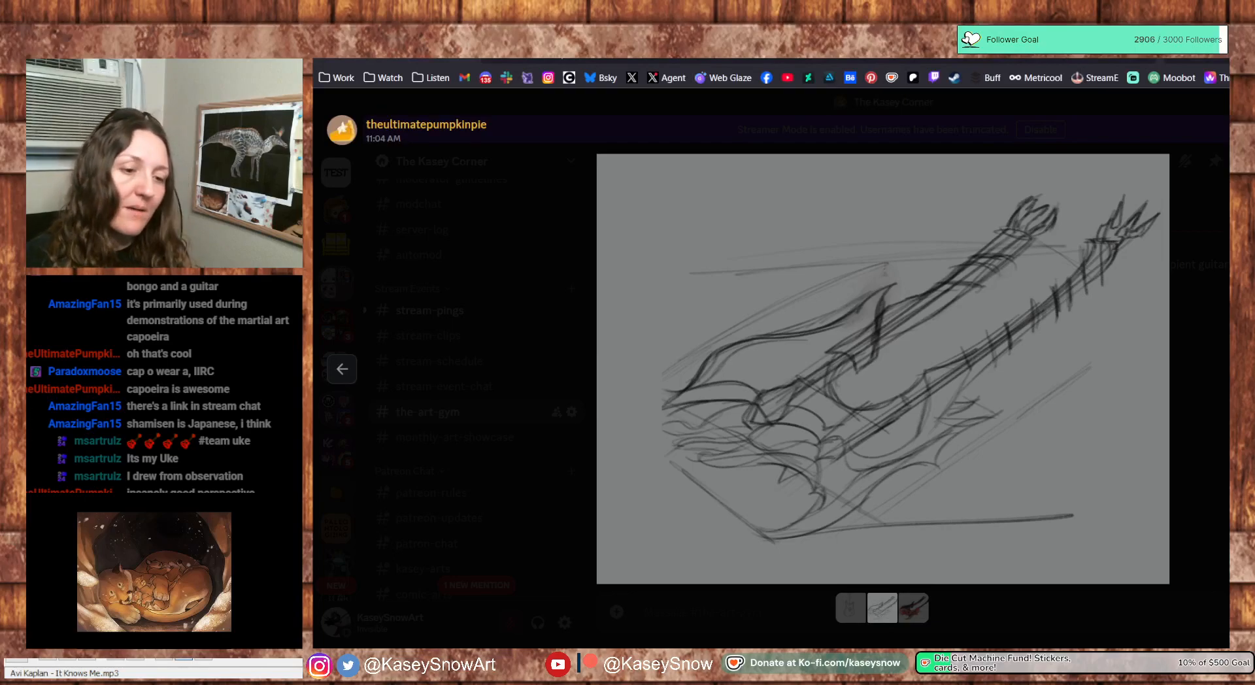
{"action": "key", "text": "Right"}
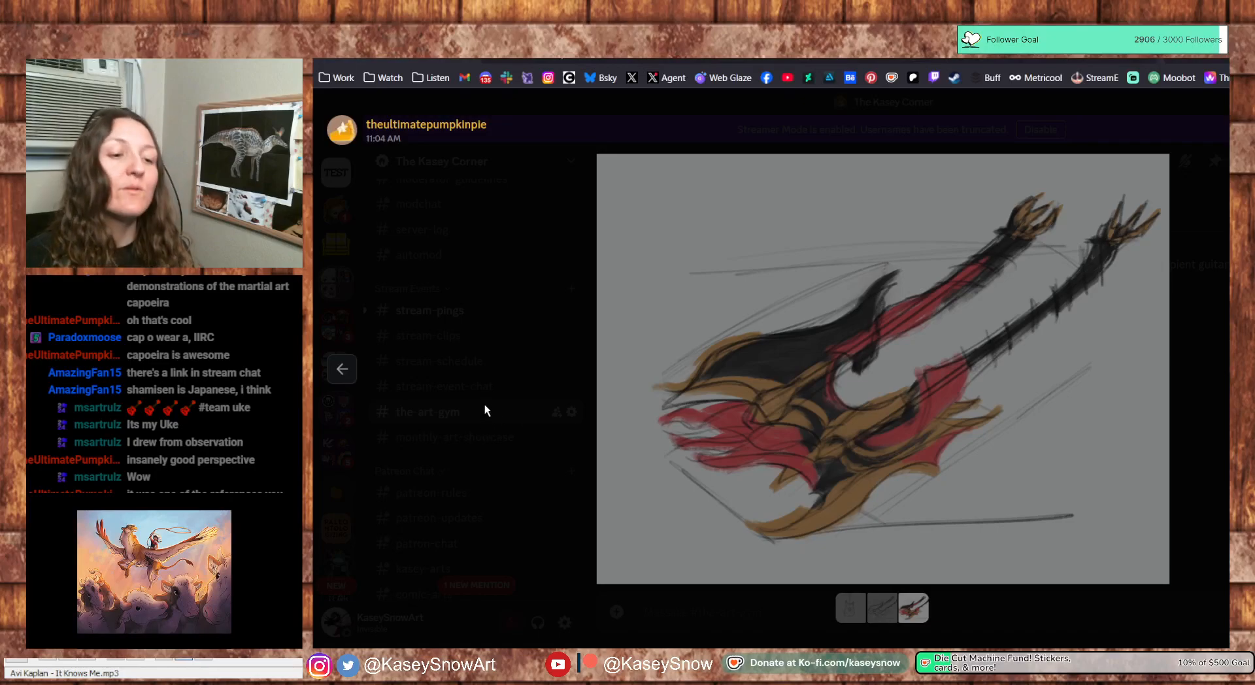
{"action": "left_click", "coordinate": [346, 367]}
{"action": "left_click", "coordinate": [346, 367]}
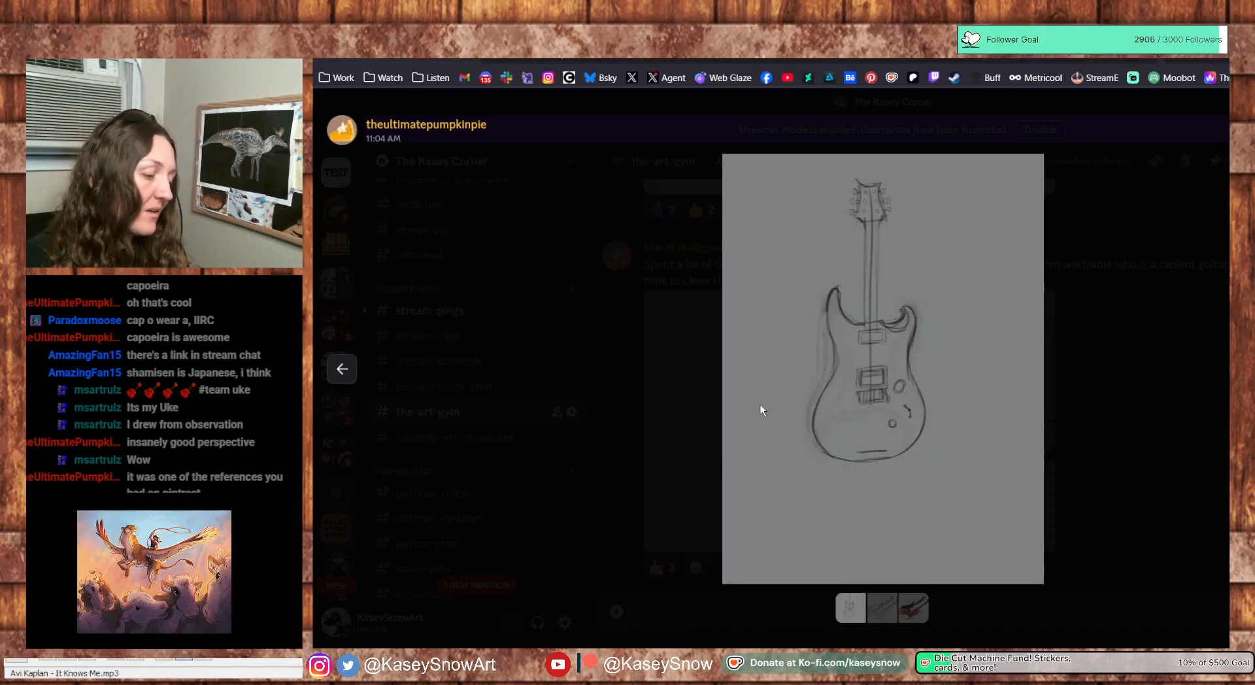
{"action": "left_click", "coordinate": [1208, 433]}
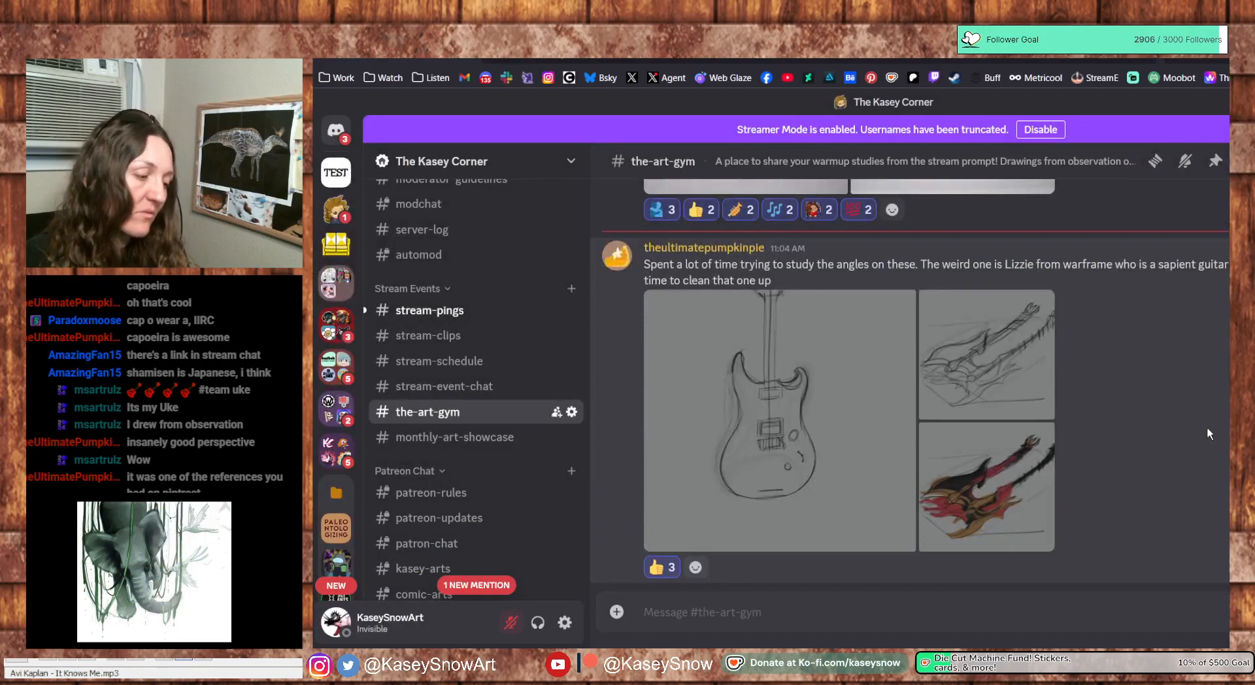
Add hug and 100 reactions to the electric guitar and Lizzie studies post
{"action": "left_click", "coordinate": [695, 567]}
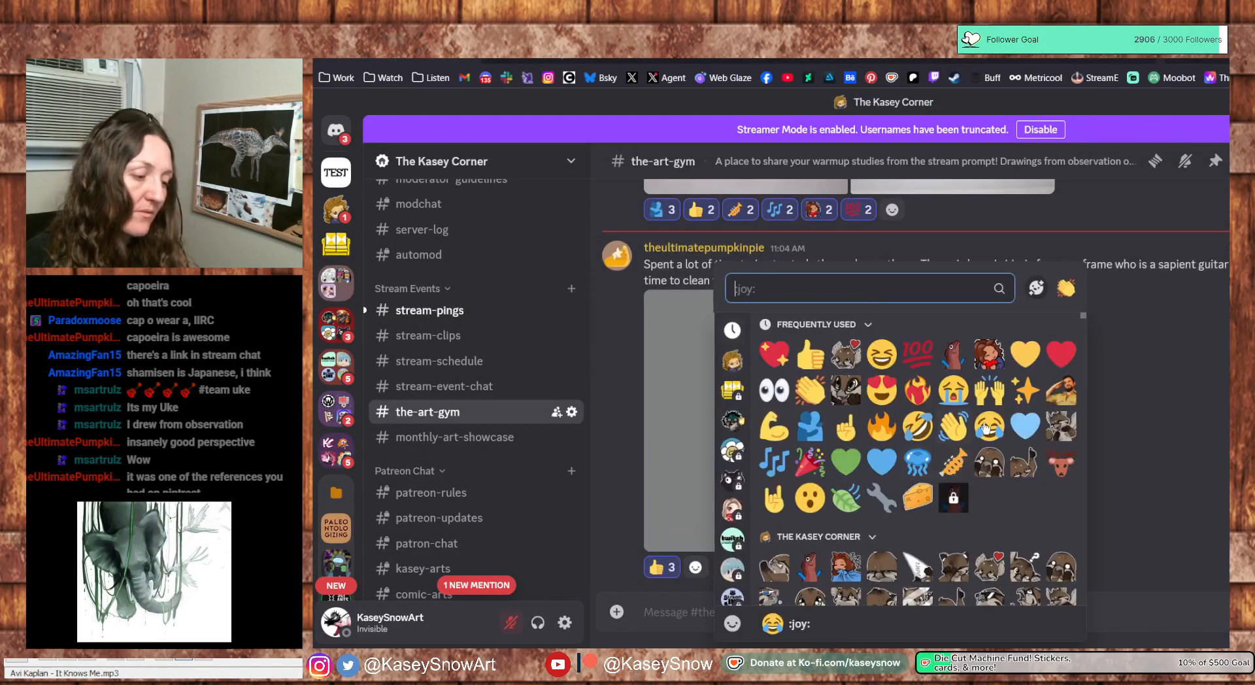
{"action": "left_click", "coordinate": [999, 360]}
{"action": "left_click", "coordinate": [735, 568]}
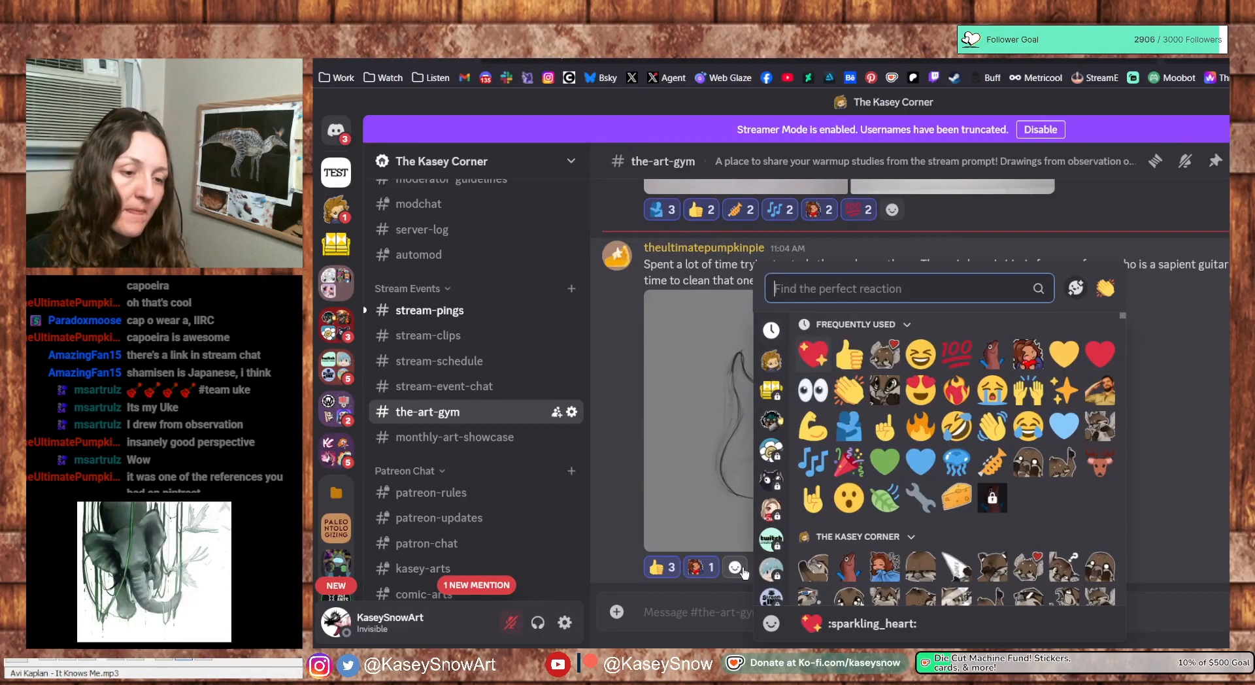
{"action": "left_click", "coordinate": [957, 361]}
Add the custom dark-red creature and clapping hands reactions to the guitar and Lizzie studies post
{"action": "left_click", "coordinate": [774, 567]}
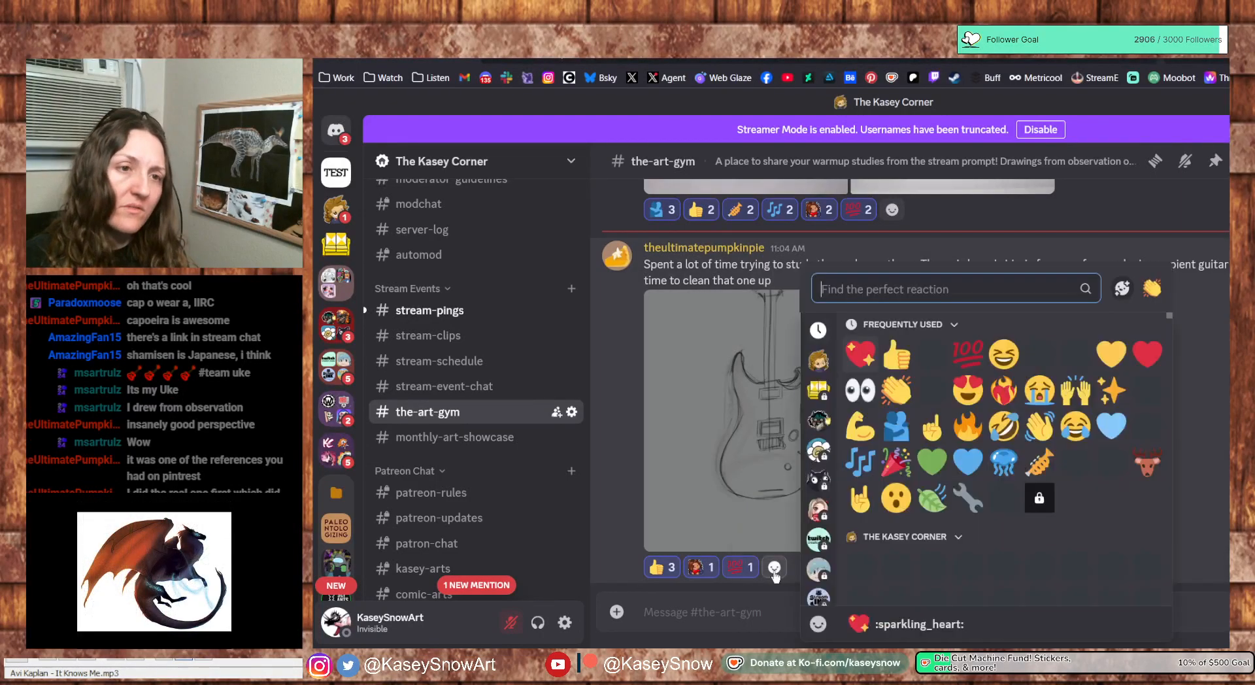
{"action": "left_click", "coordinate": [1031, 360]}
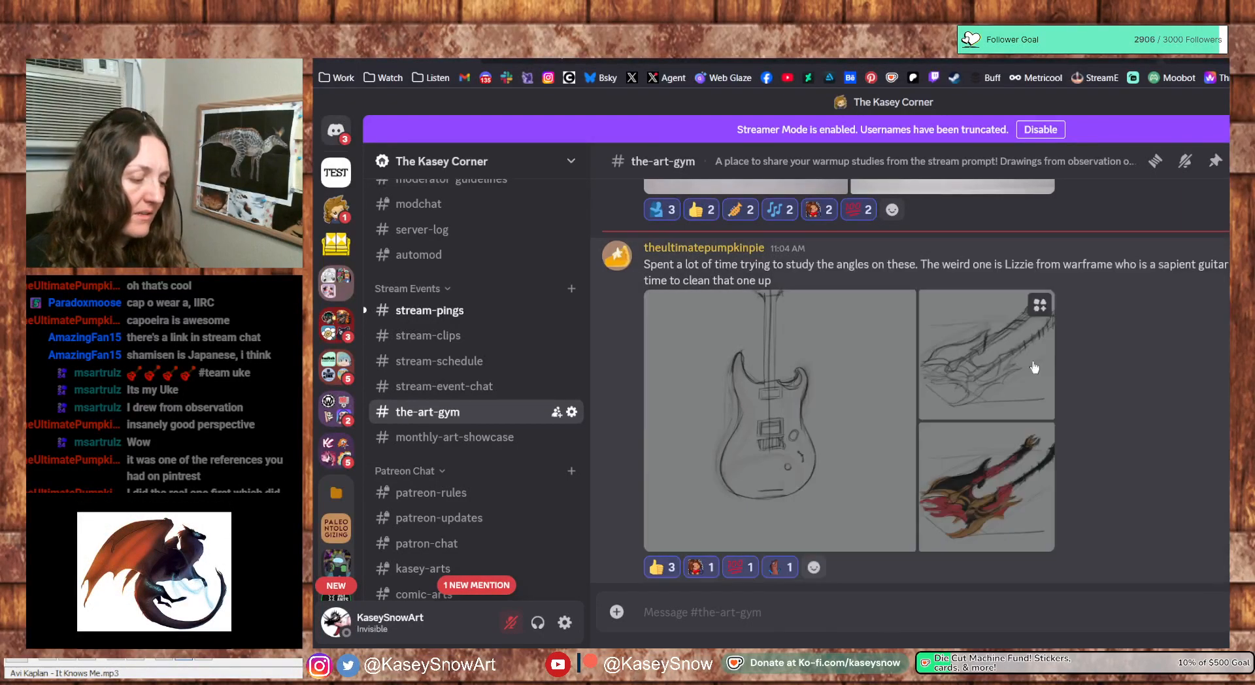
{"action": "left_click", "coordinate": [814, 567]}
{"action": "left_click", "coordinate": [917, 396]}
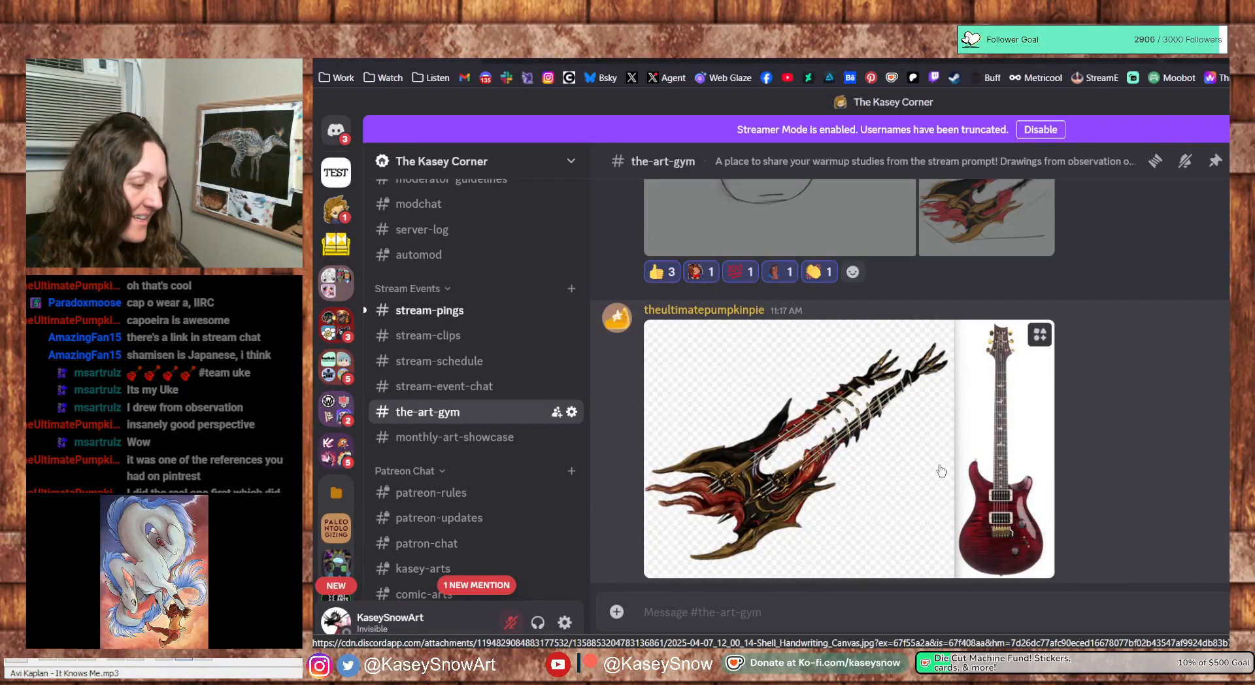
Compare the guitar reference images with the drawn studies above and give the reference post a sparkling heart reaction
{"action": "scroll", "coordinate": [951, 458], "scroll_direction": "up", "scroll_amount": 3}
{"action": "scroll", "coordinate": [974, 366], "scroll_direction": "down", "scroll_amount": 3}
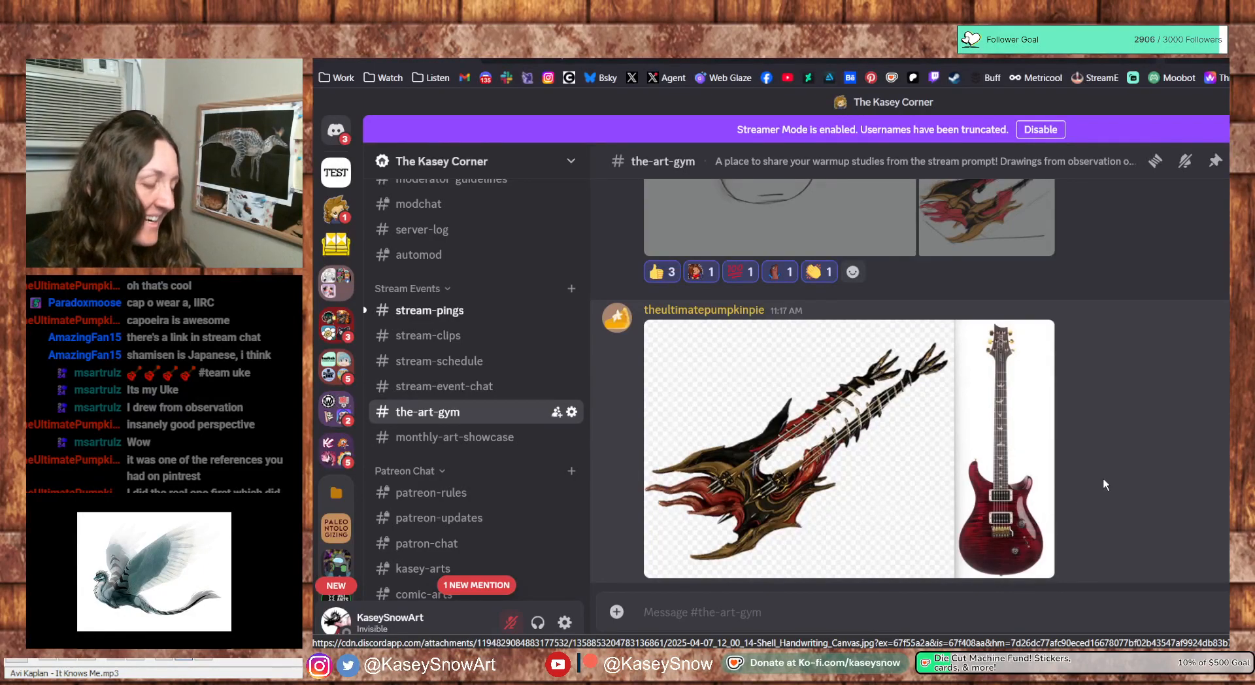
{"action": "scroll", "coordinate": [749, 245], "scroll_direction": "up", "scroll_amount": 3}
{"action": "scroll", "coordinate": [1121, 362], "scroll_direction": "down", "scroll_amount": 3}
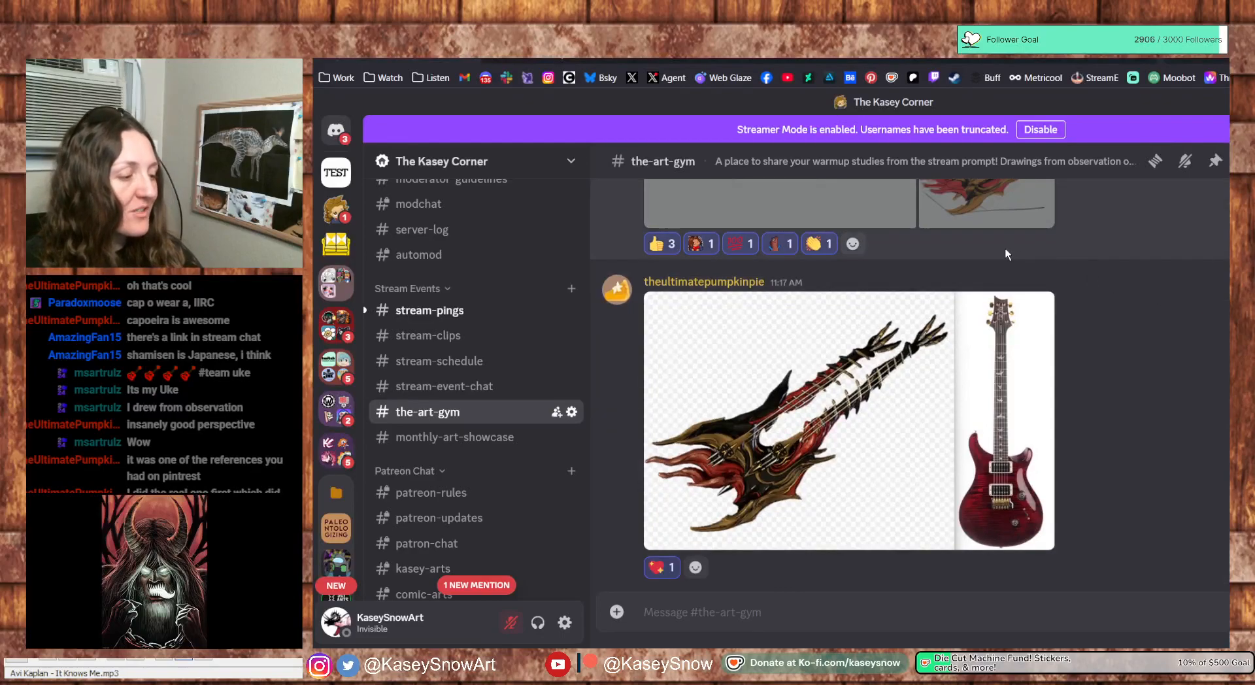
Switch to Krita's trumpet canvas and capture a snip of only the painted trumpet on its grey background
{"action": "key", "text": "alt+Tab"}
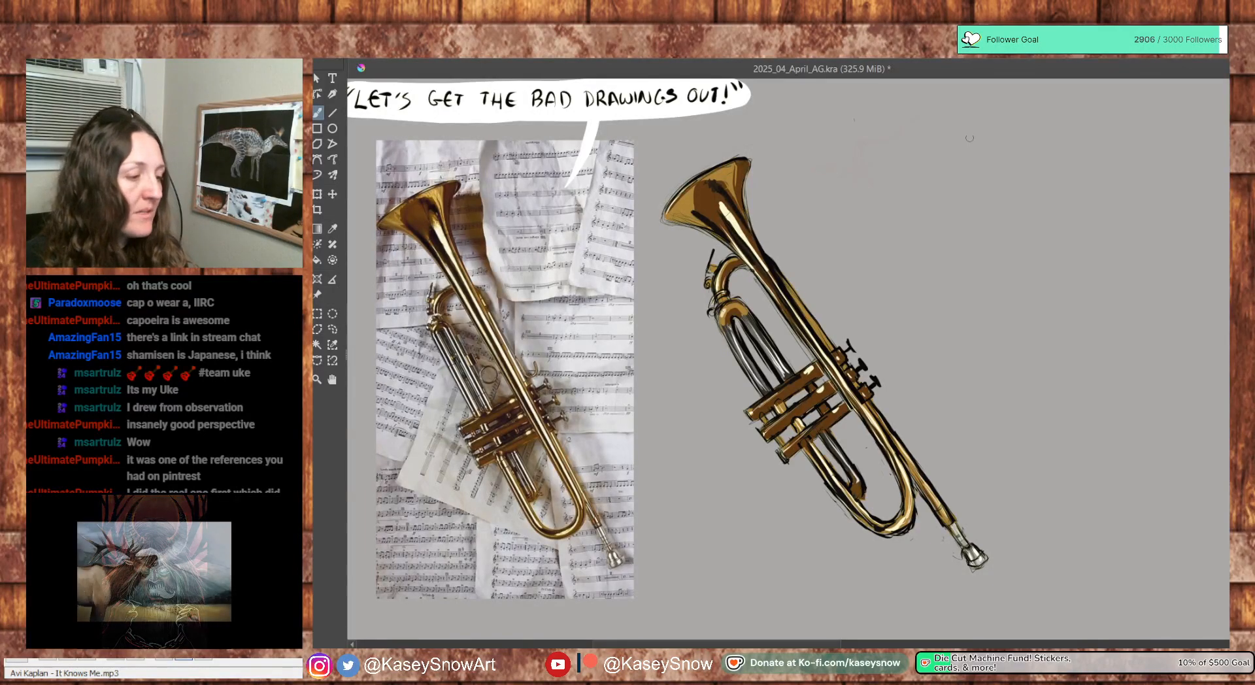
{"action": "left_click_drag", "start_coordinate": [1077, 160], "coordinate": [1171, 198]}
{"action": "key", "text": "ctrl+z"}
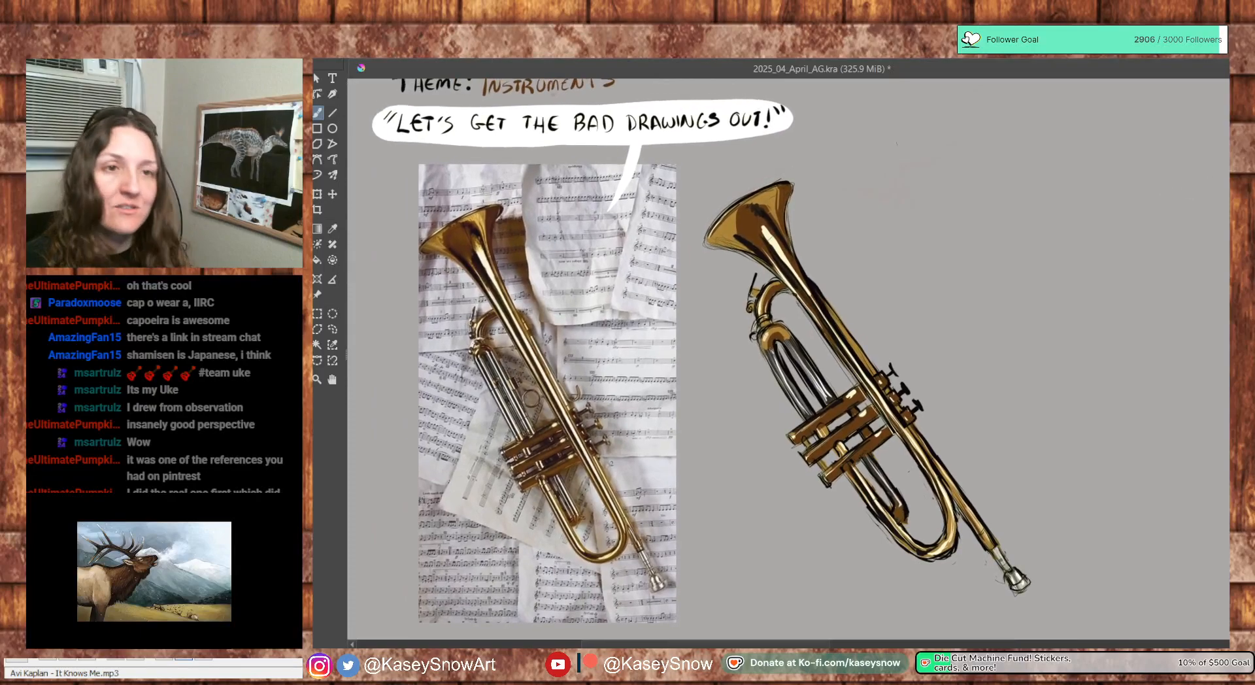
{"action": "key", "text": "alt+Tab"}
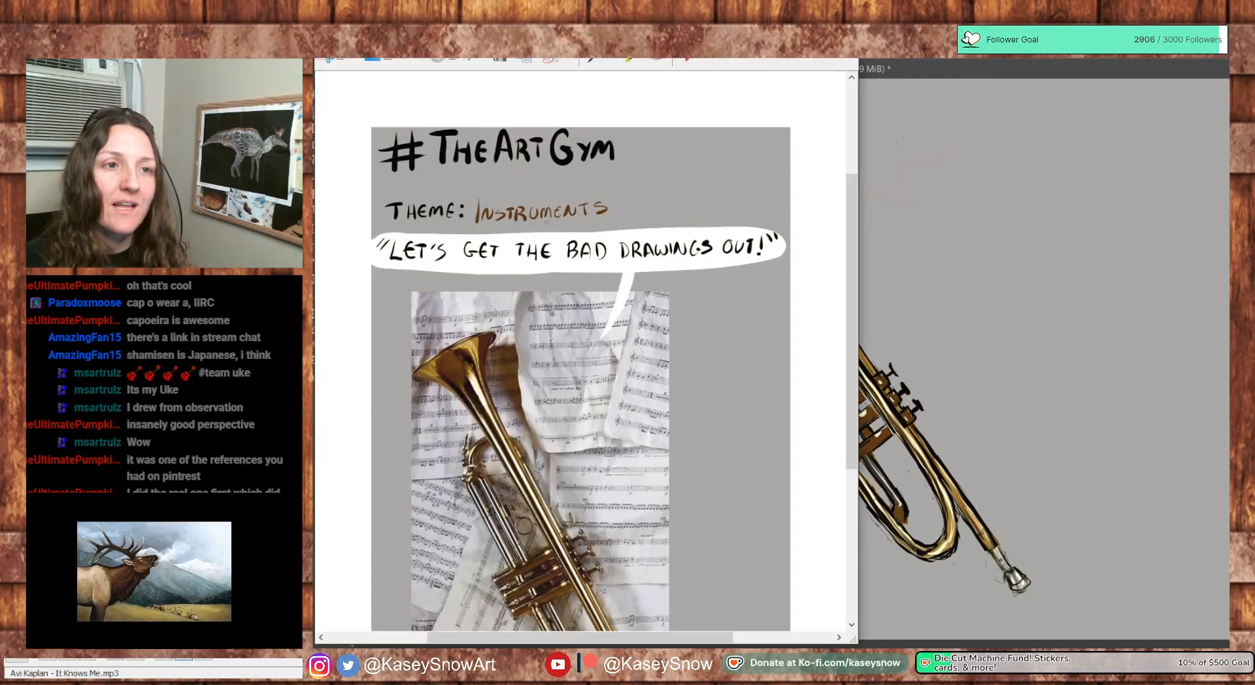
{"action": "left_click", "coordinate": [352, 62]}
{"action": "mouse_move", "coordinate": [692, 157]}
{"action": "left_mouse_down"}
{"action": "mouse_move", "coordinate": [955, 523]}
{"action": "mouse_move", "coordinate": [1058, 624]}
{"action": "left_mouse_up"}
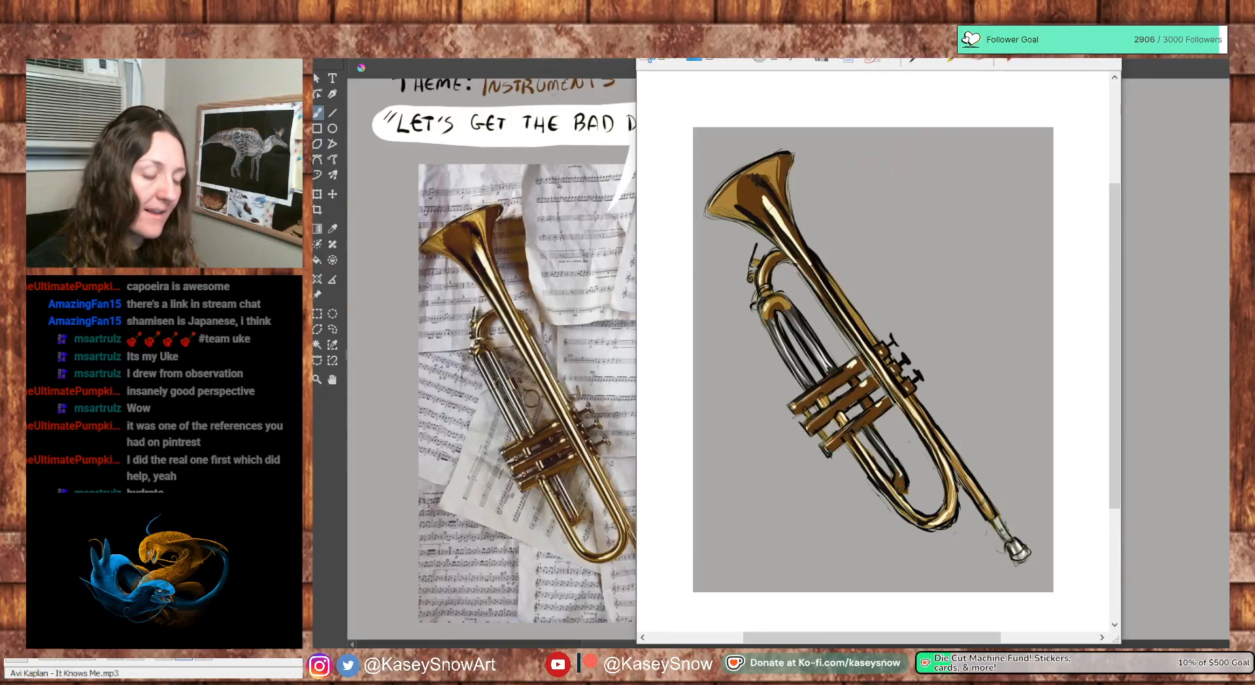
{"action": "left_click", "coordinate": [1151, 81]}
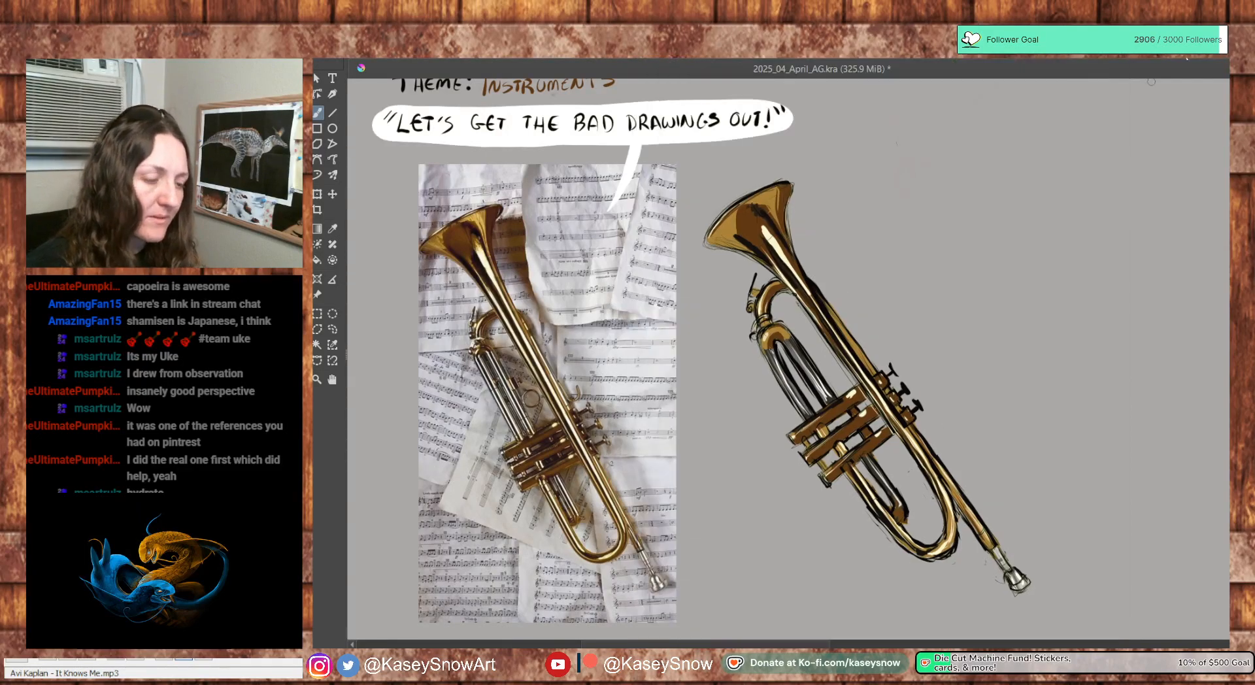
Save the trumpet painting file 2025_04_April_AG.kra
{"action": "mouse_move", "coordinate": [1148, 177]}
{"action": "left_mouse_down"}
{"action": "mouse_move", "coordinate": [1159, 261]}
{"action": "mouse_move", "coordinate": [1138, 254]}
{"action": "left_mouse_up"}
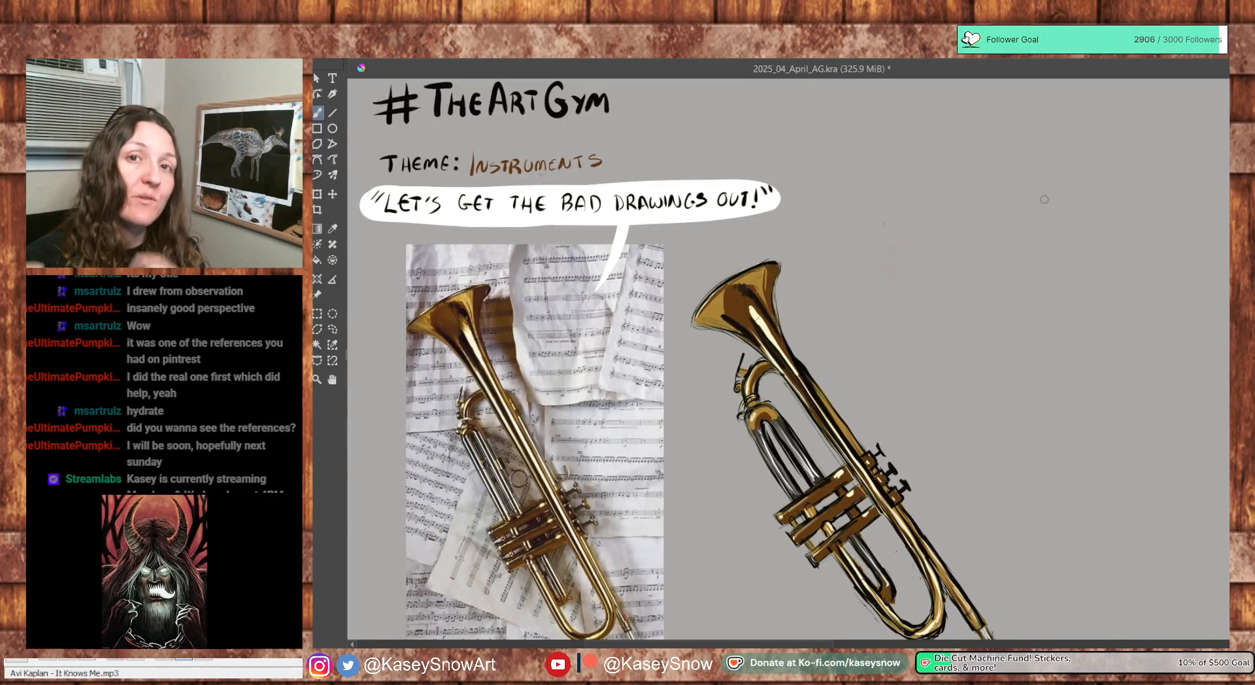
{"action": "left_click_drag", "start_coordinate": [1066, 202], "coordinate": [1020, 170]}
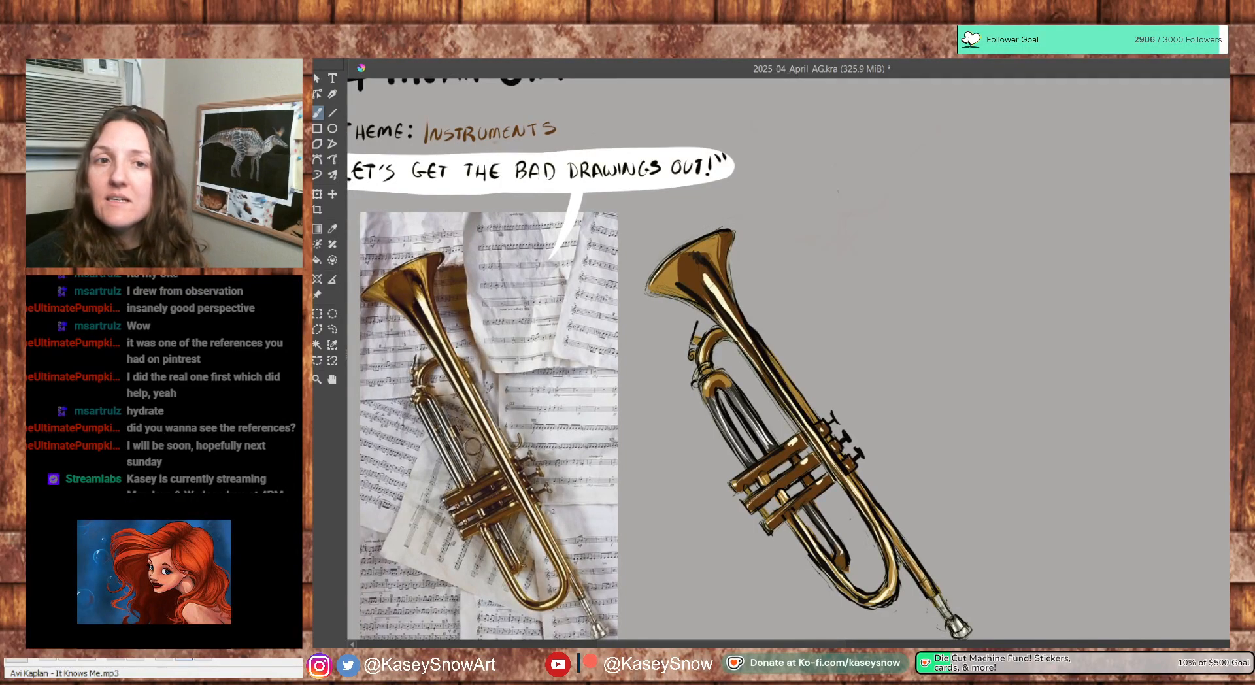
{"action": "key", "text": "ctrl+s"}
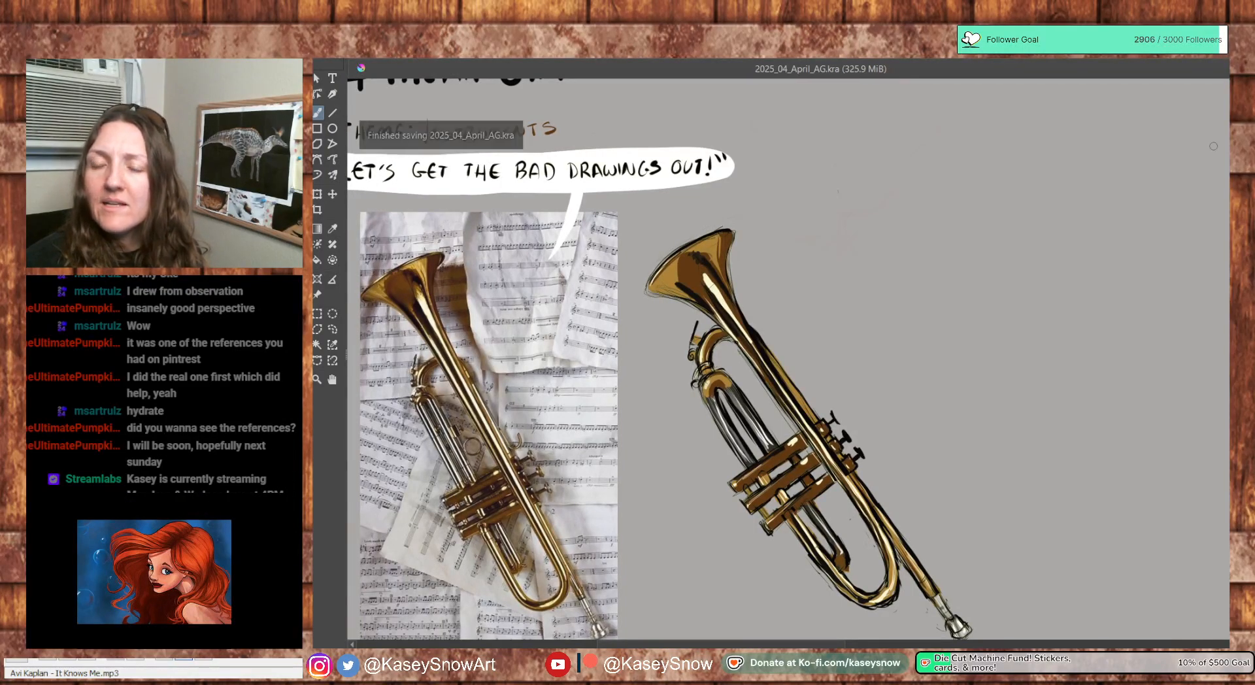